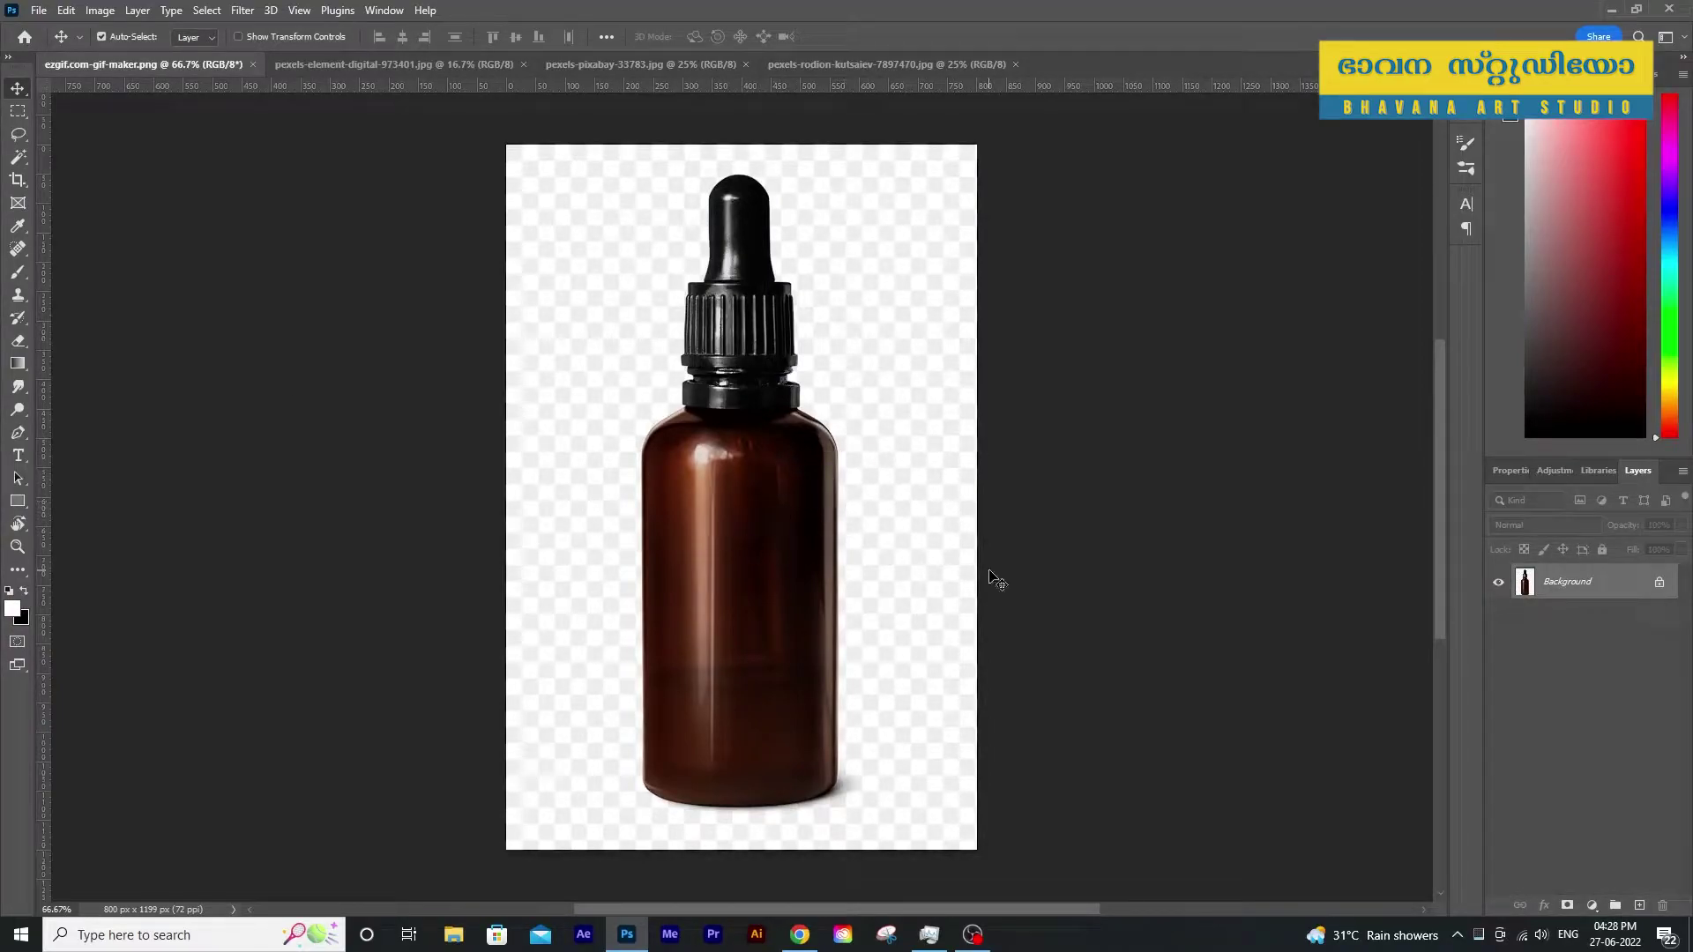
Cycle through the open photo tabs, ending on the white cylinders on beige podium image
click(337, 65)
click(608, 64)
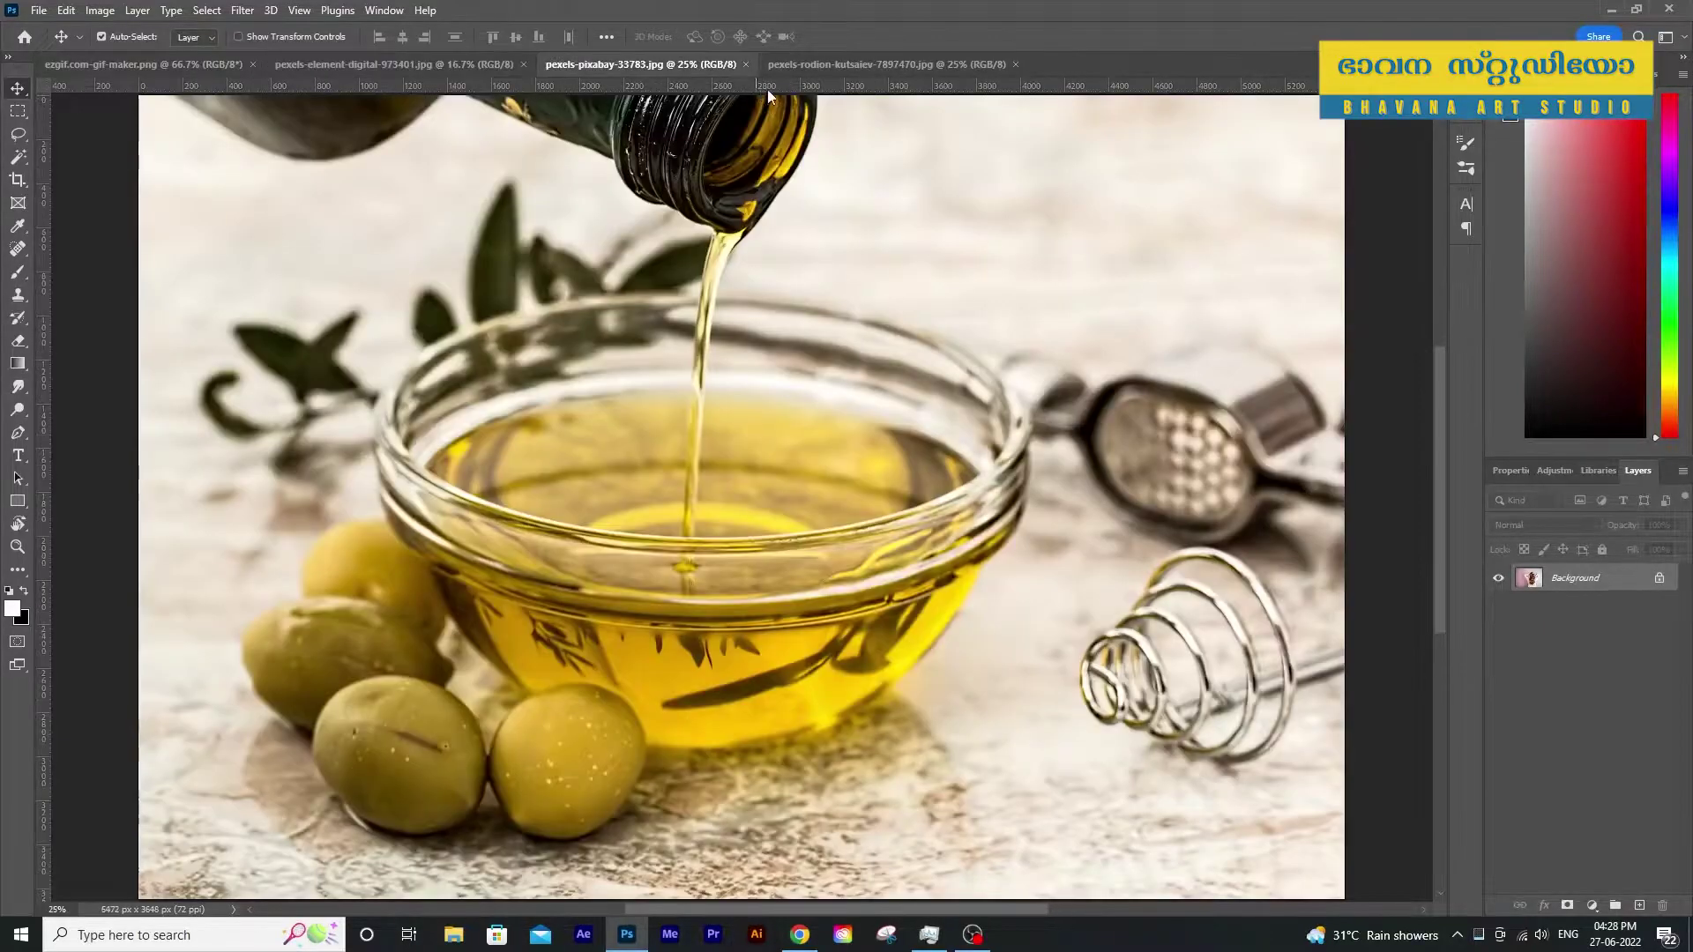
click(816, 66)
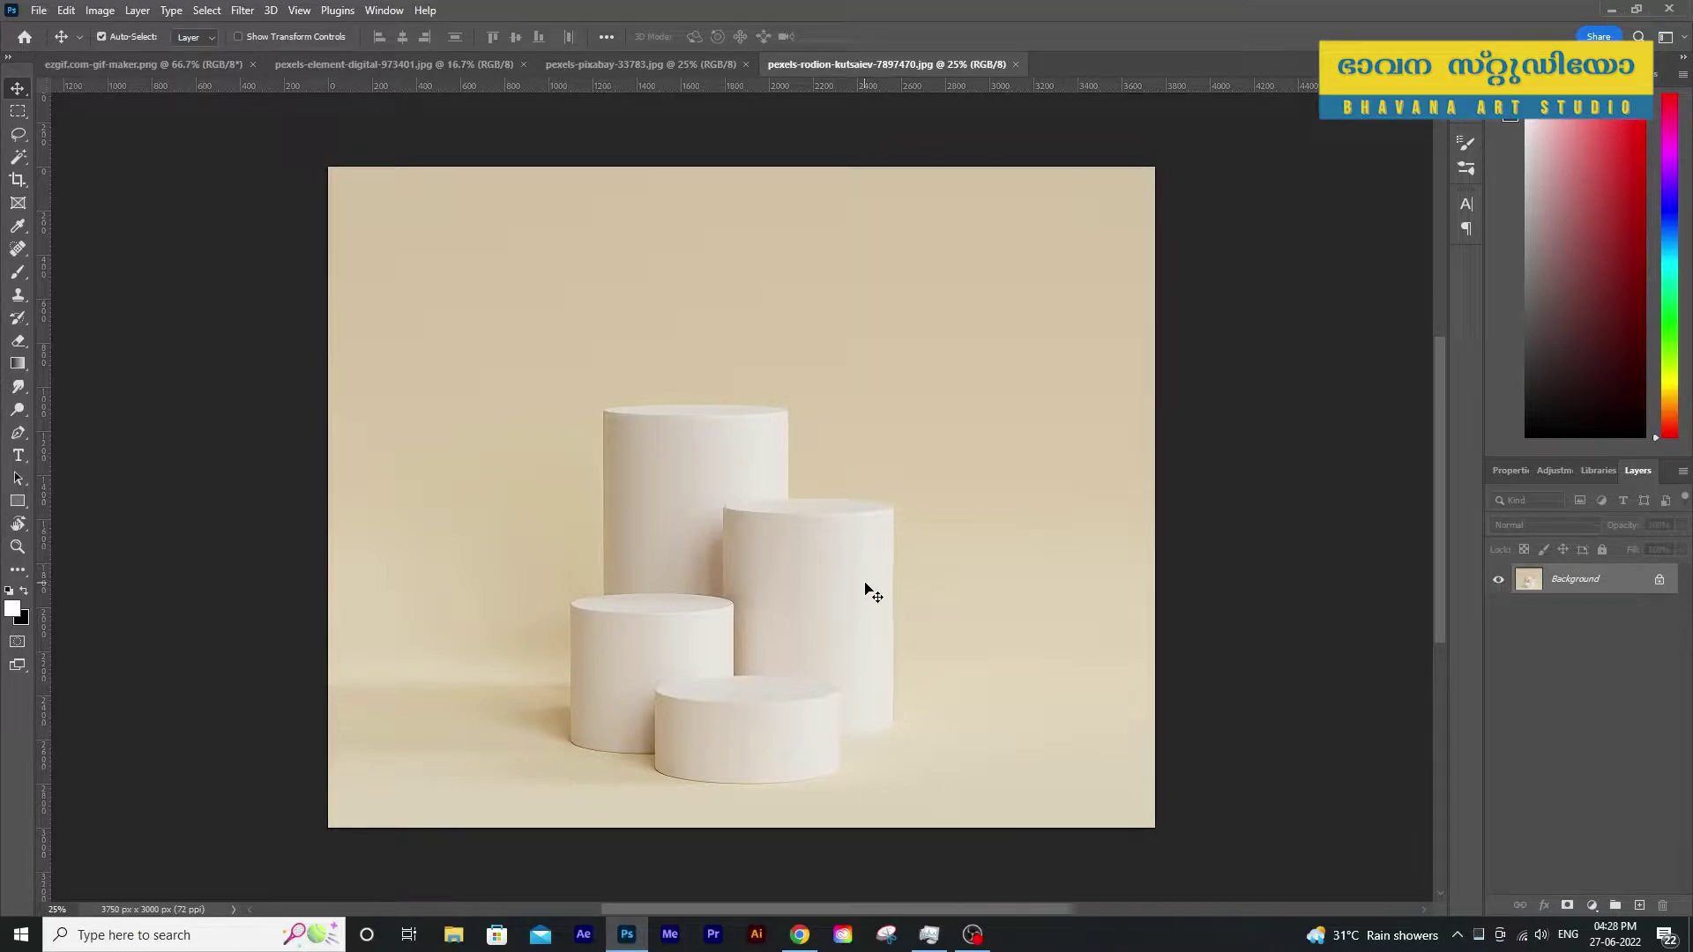
Launch Windows Calculator by searching 'cal'
click(189, 933)
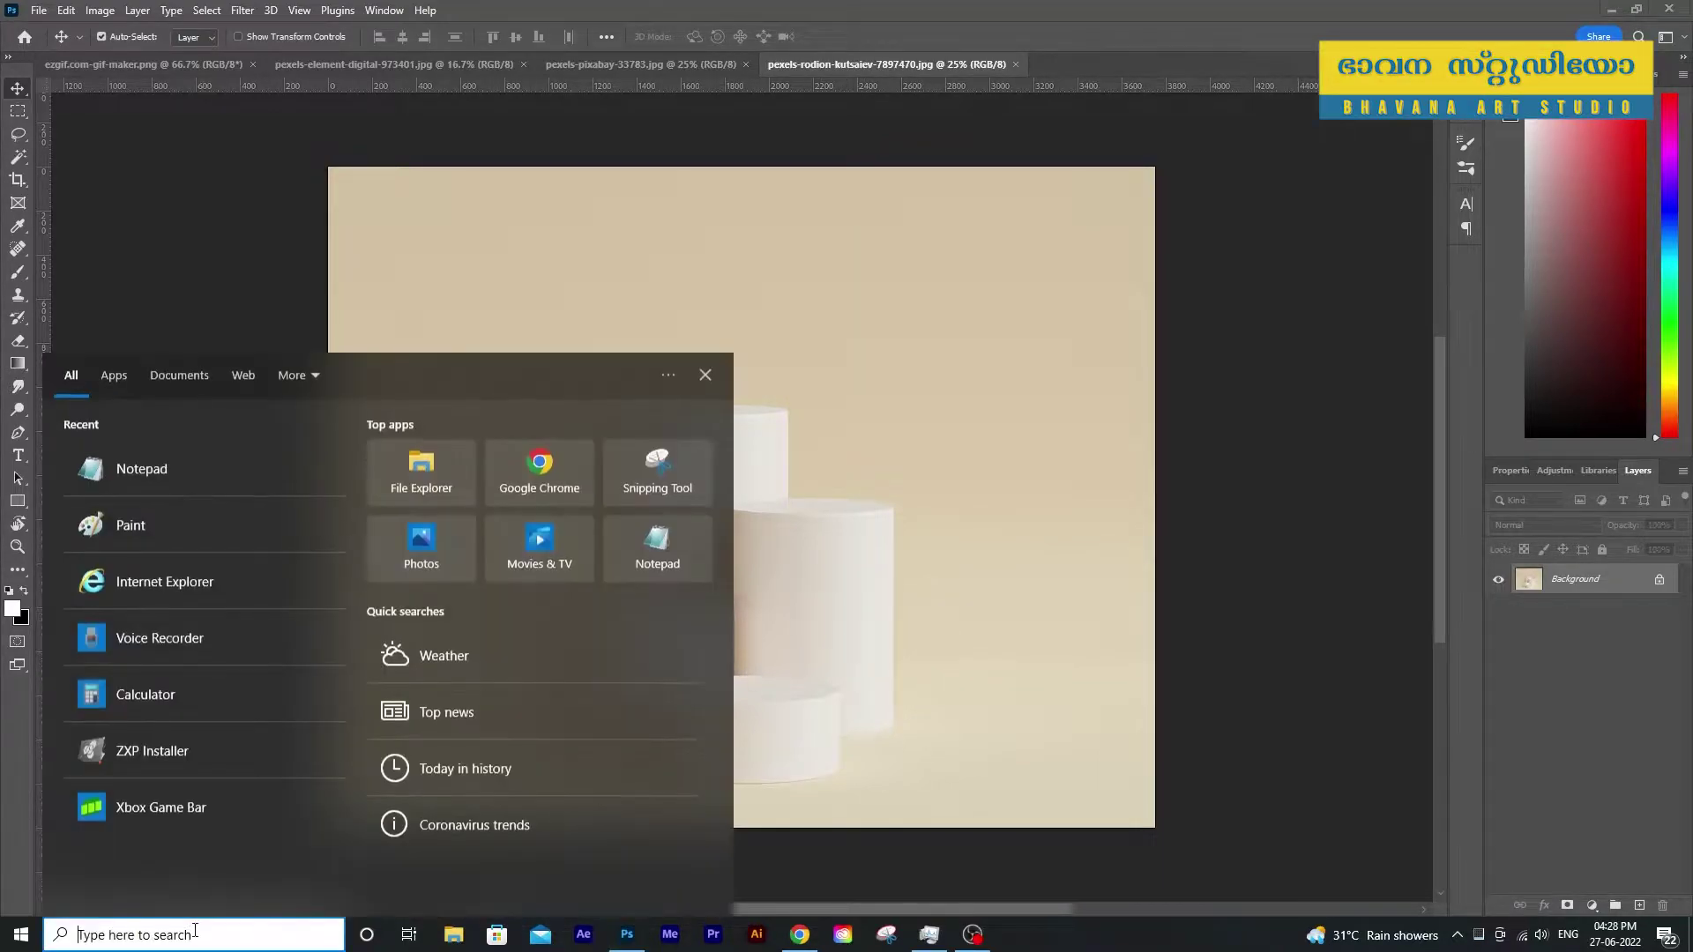
text(cal)
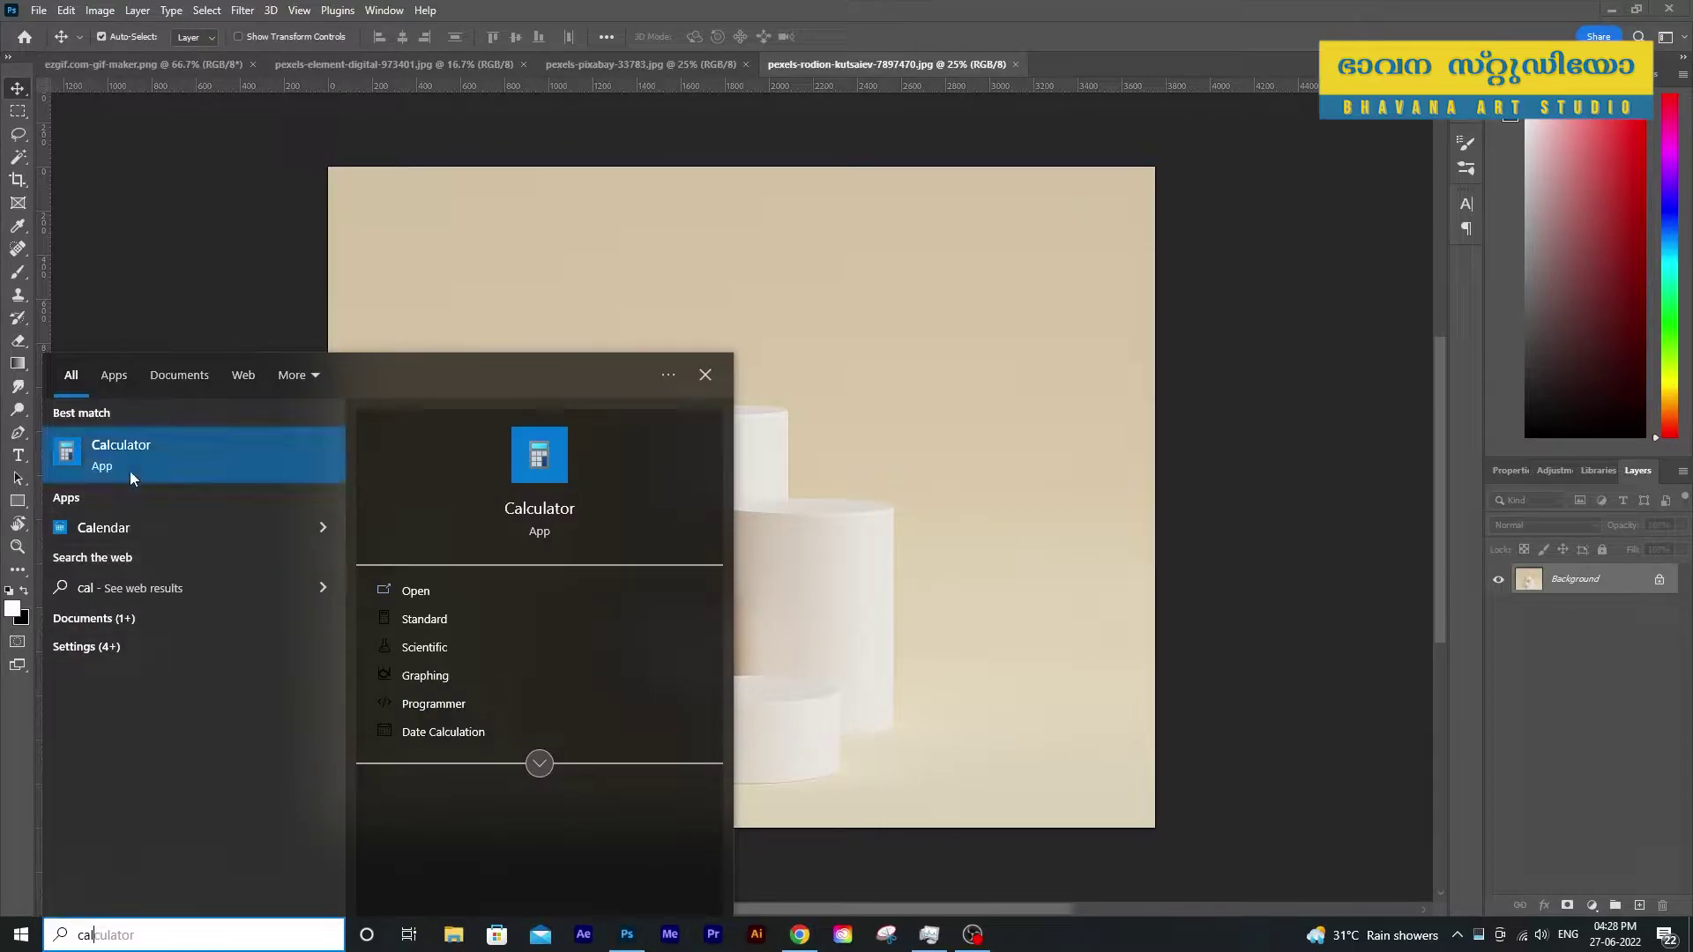
click(129, 471)
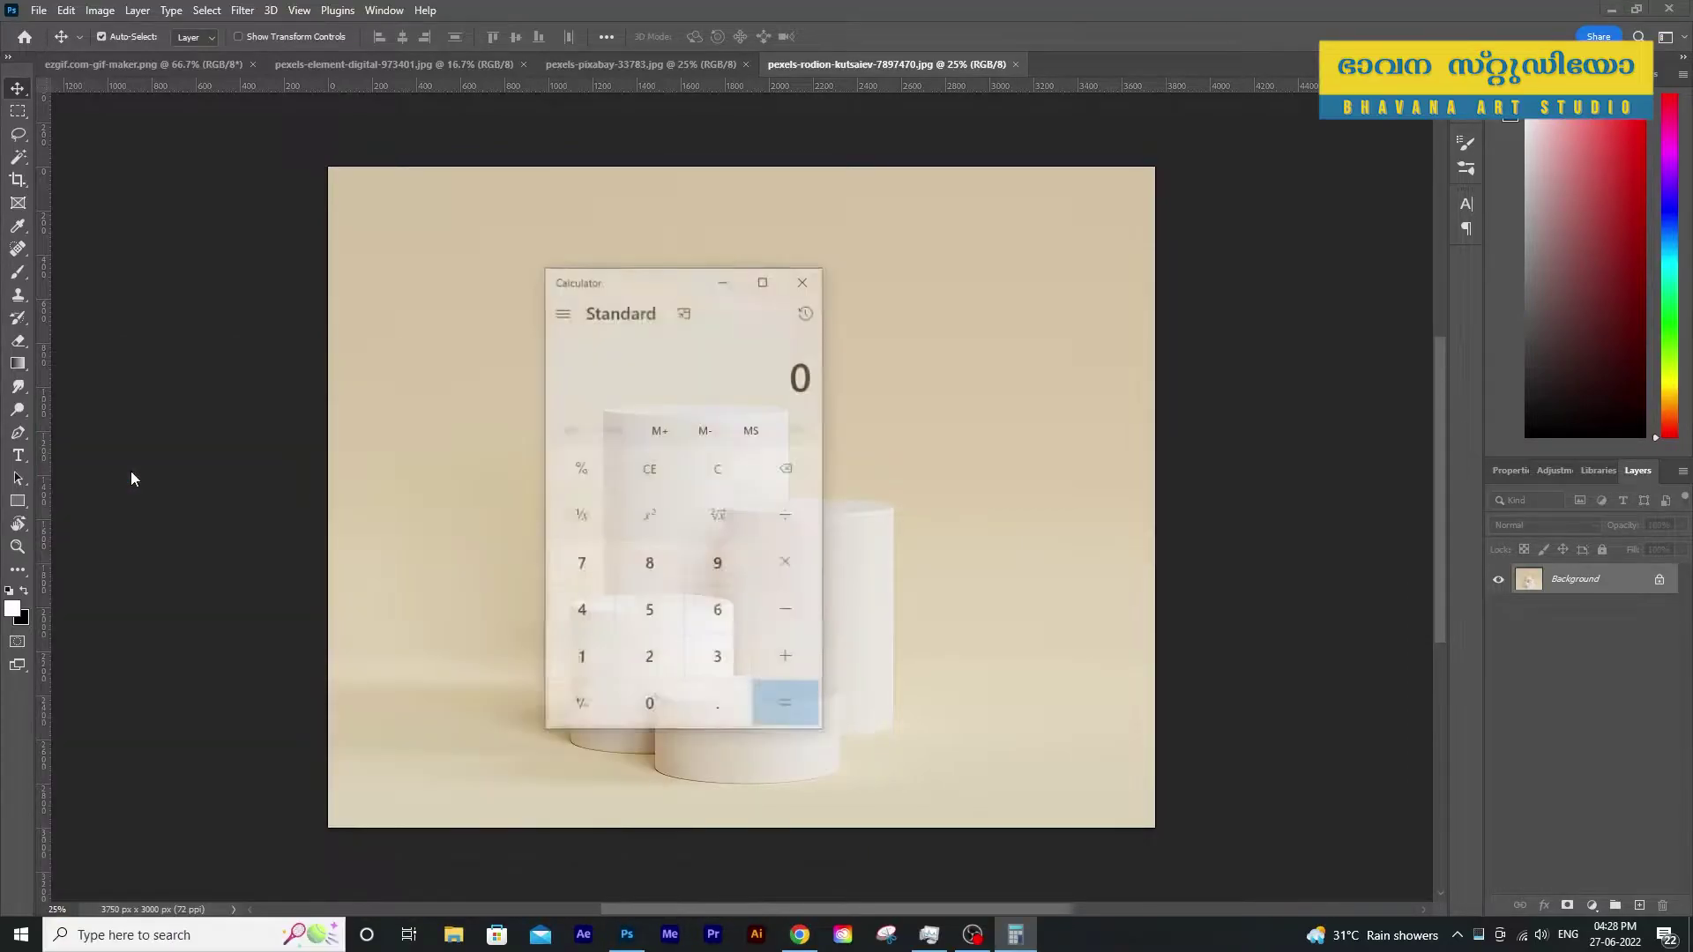
Calculate 1080 × 5 = 5,400 and select the result
click(642, 691)
click(657, 571)
click(657, 699)
click(786, 571)
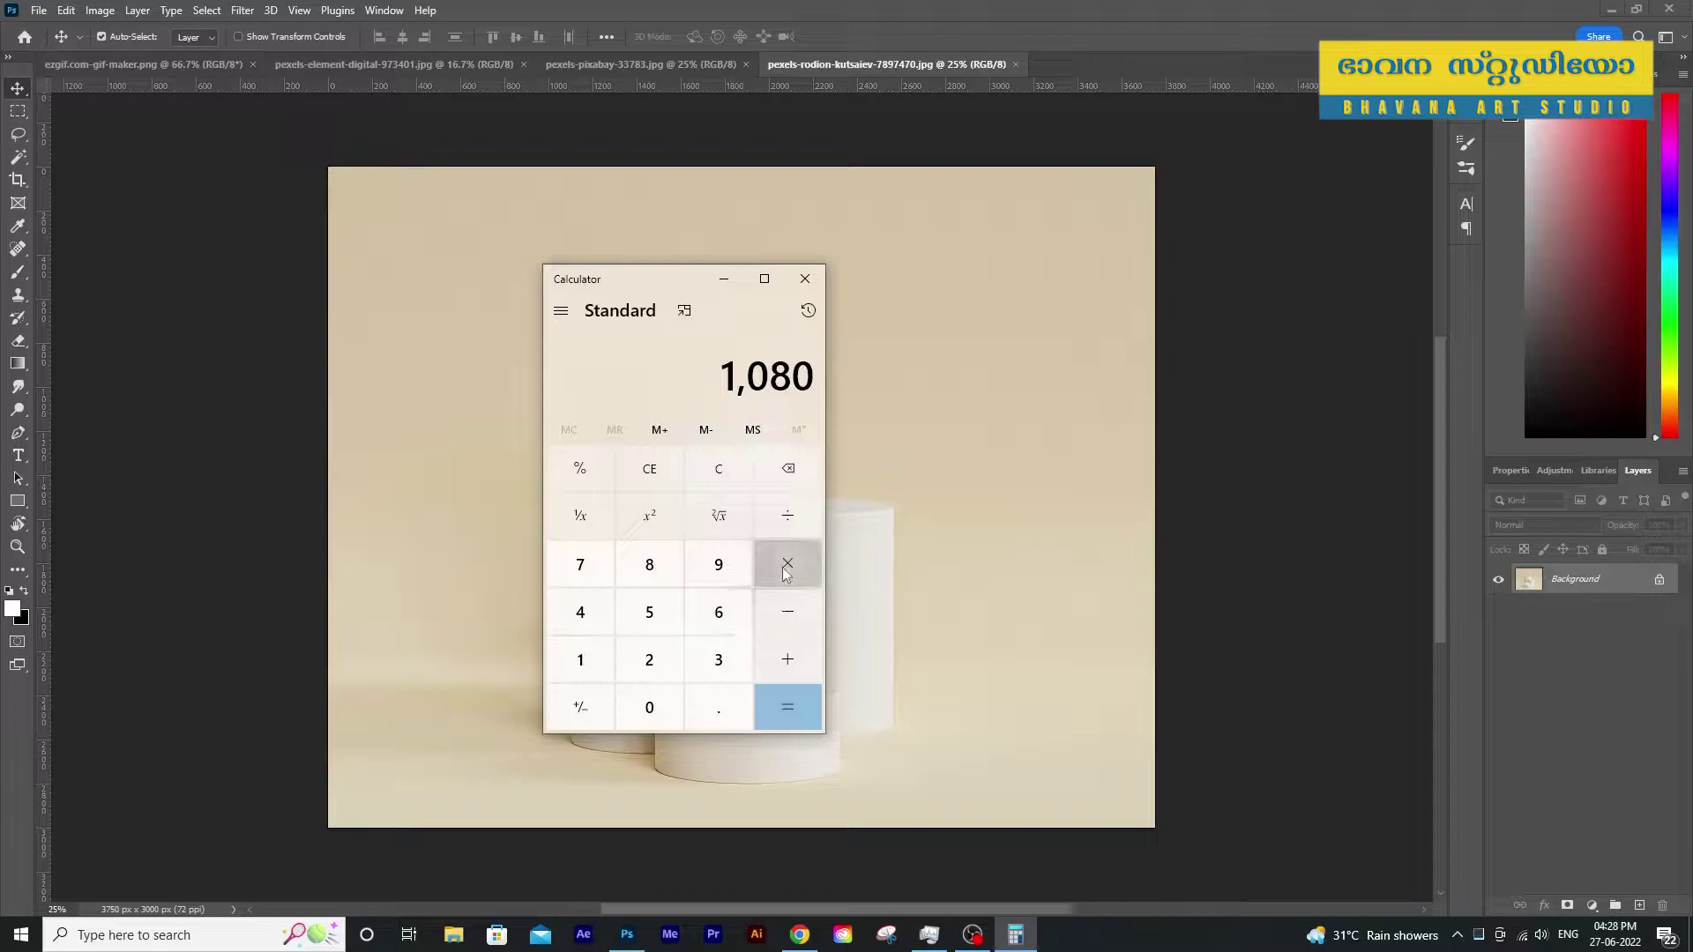
click(649, 612)
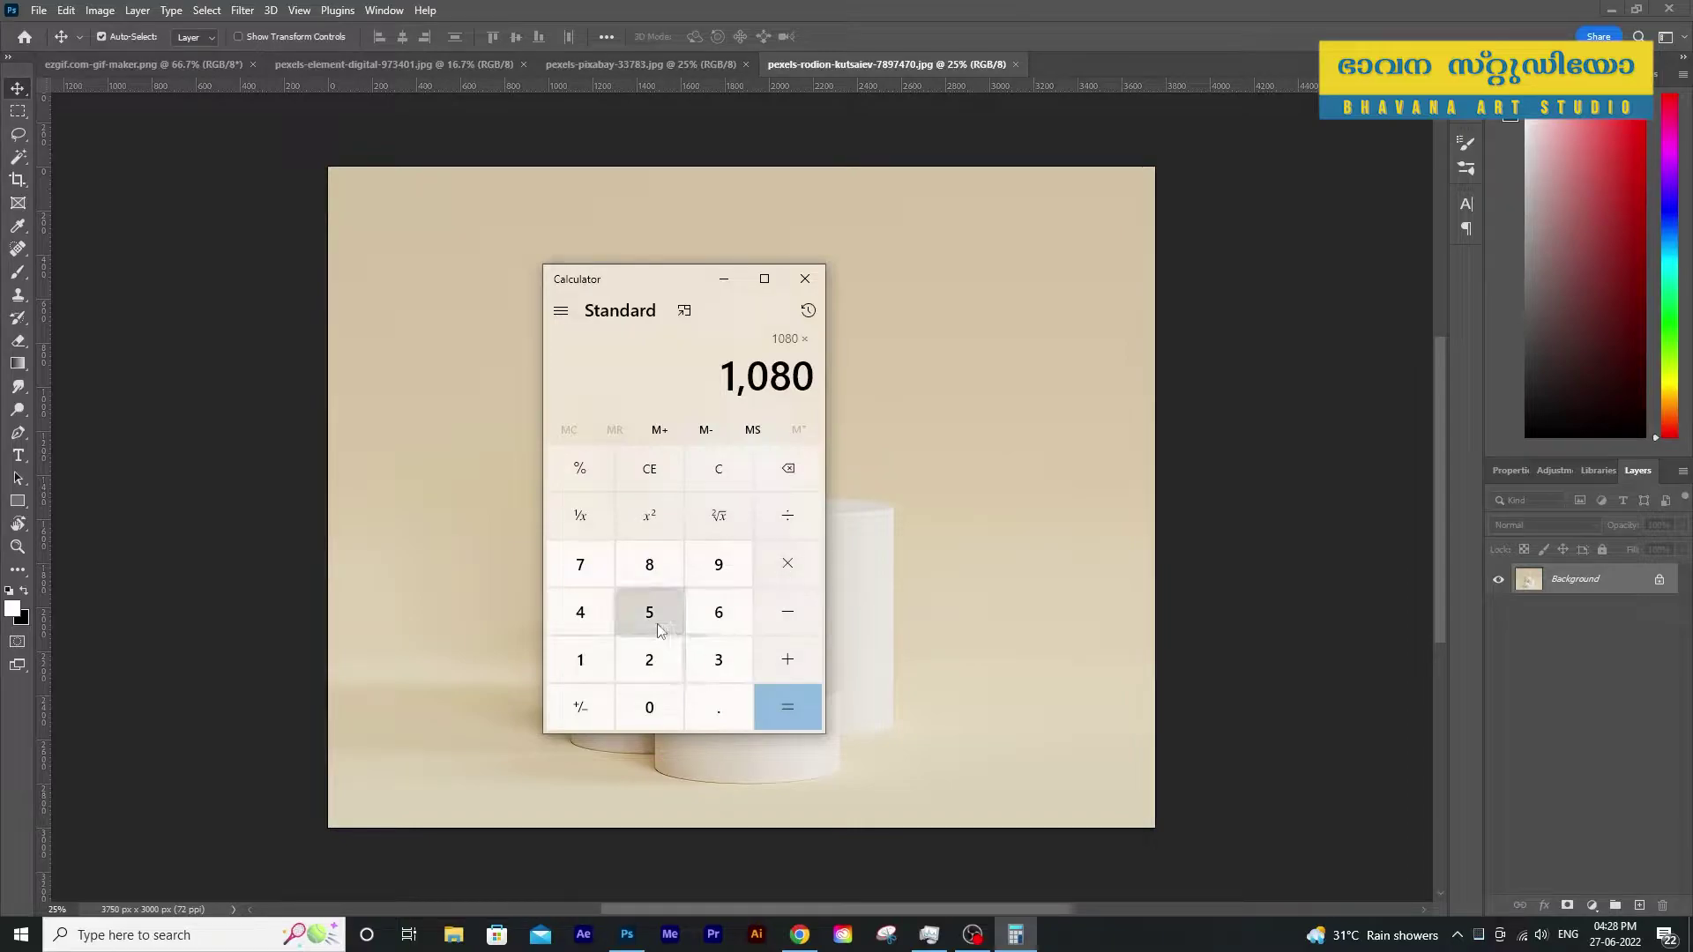
click(787, 720)
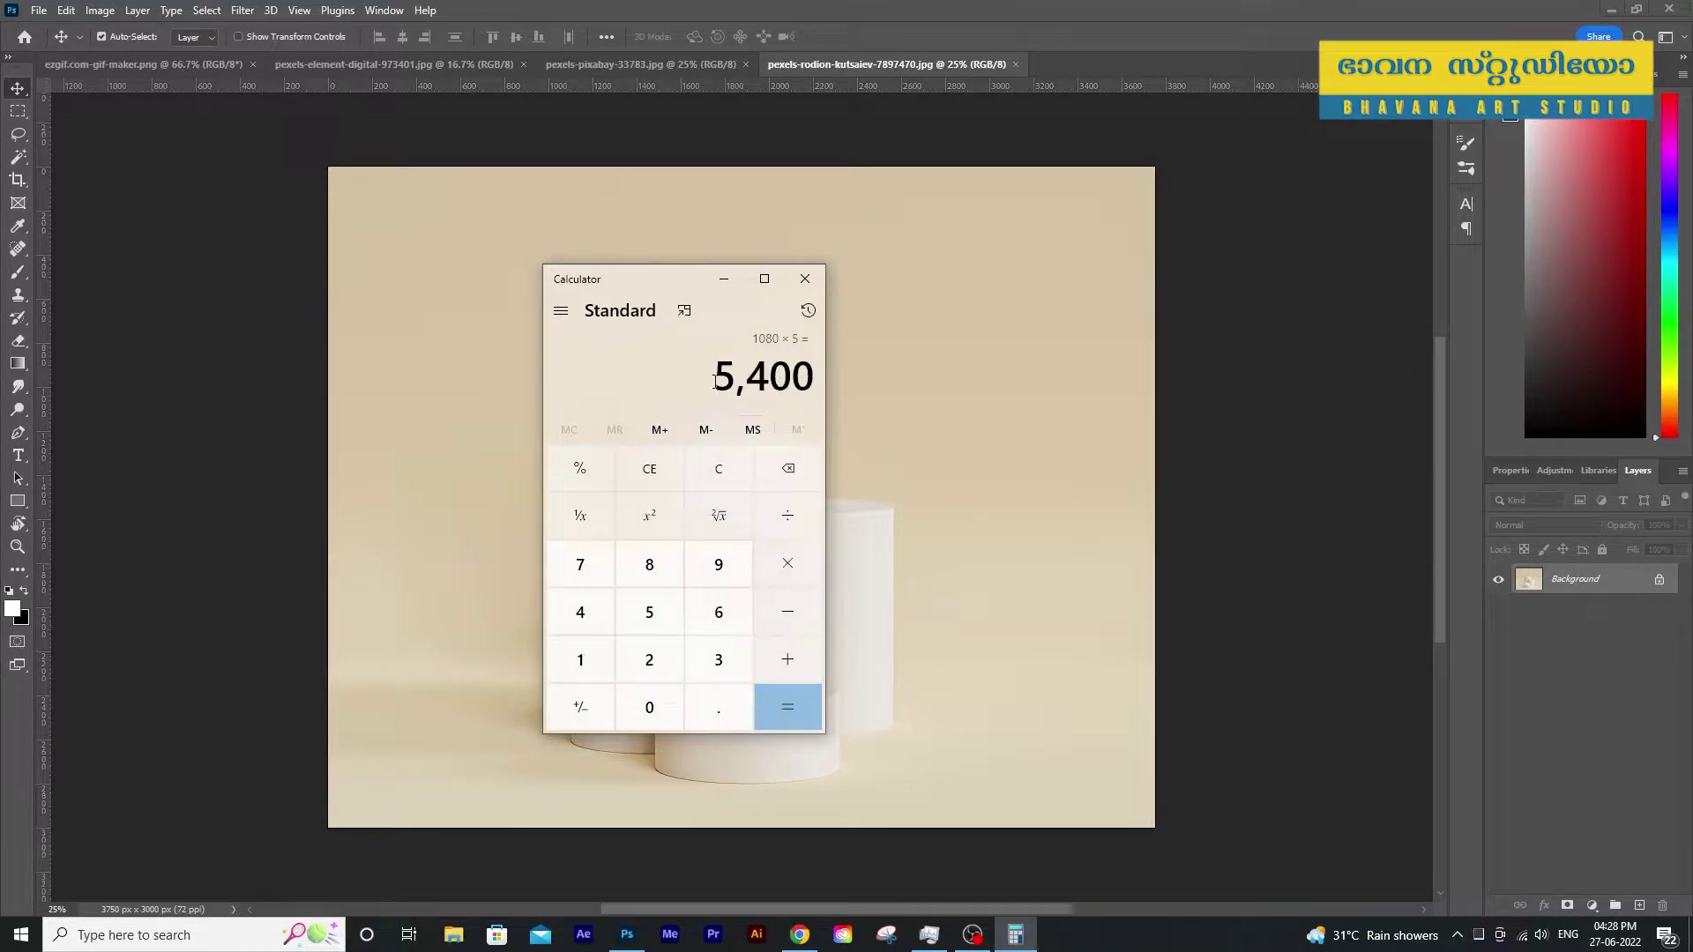
drag(714, 381, 858, 366)
key(ctrl+c)
Close Calculator and create a new document, pasting 5400 px width with 1080 px height
click(804, 278)
click(39, 10)
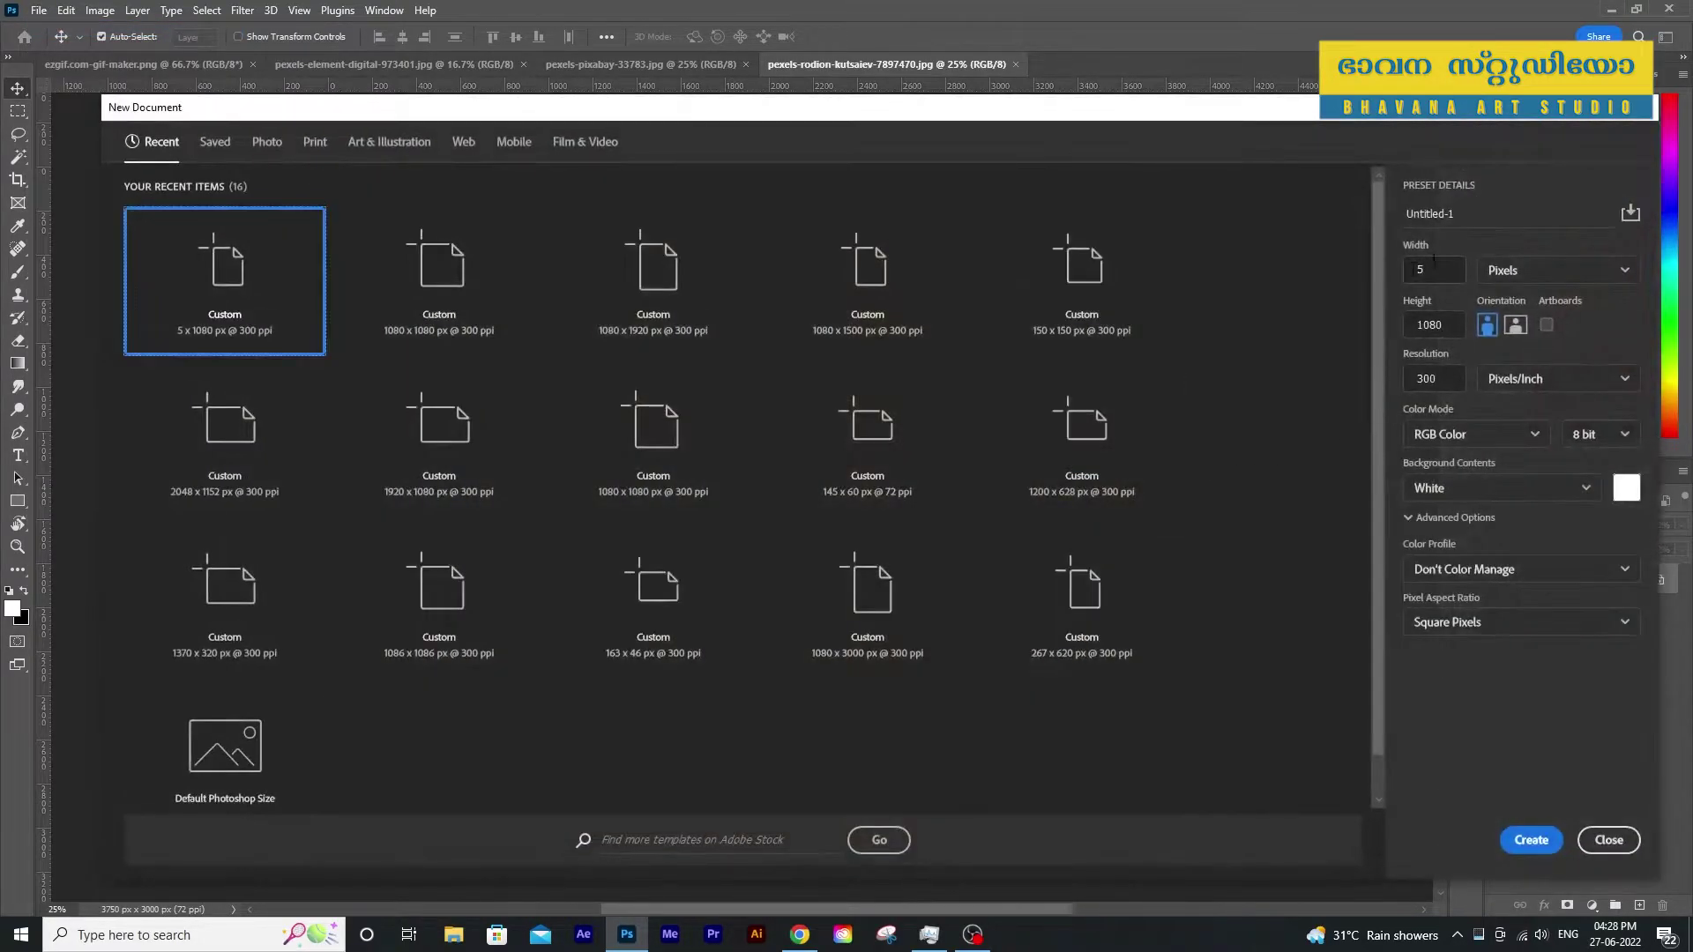
click(1433, 269)
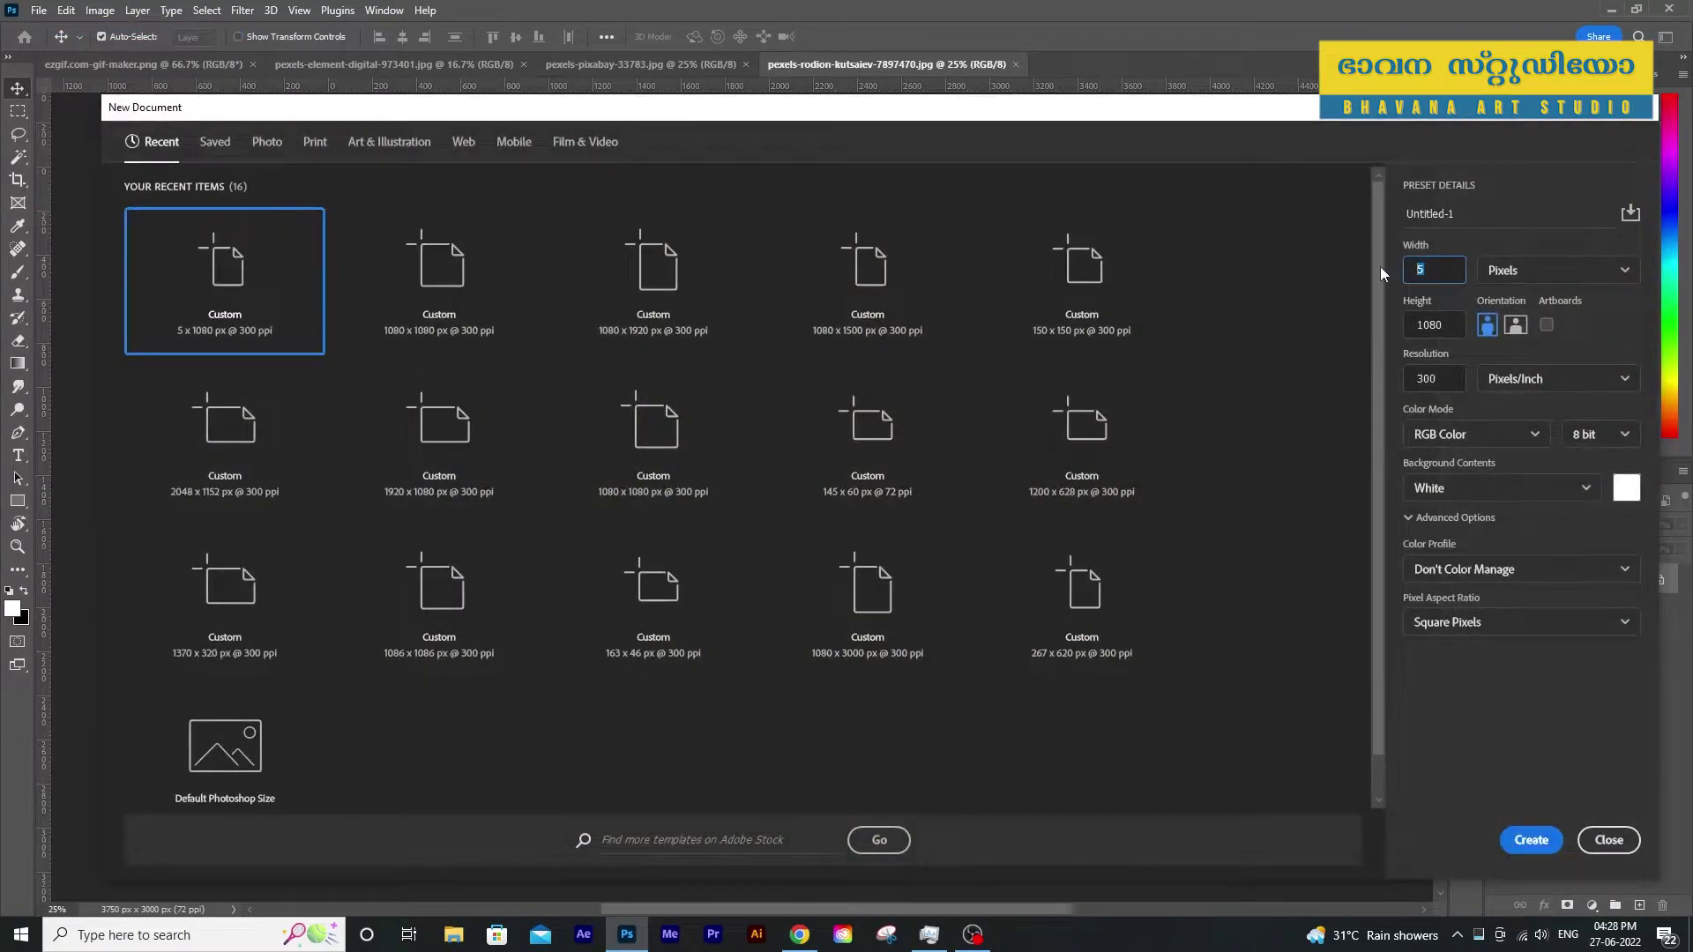
key(ctrl+v)
click(1531, 839)
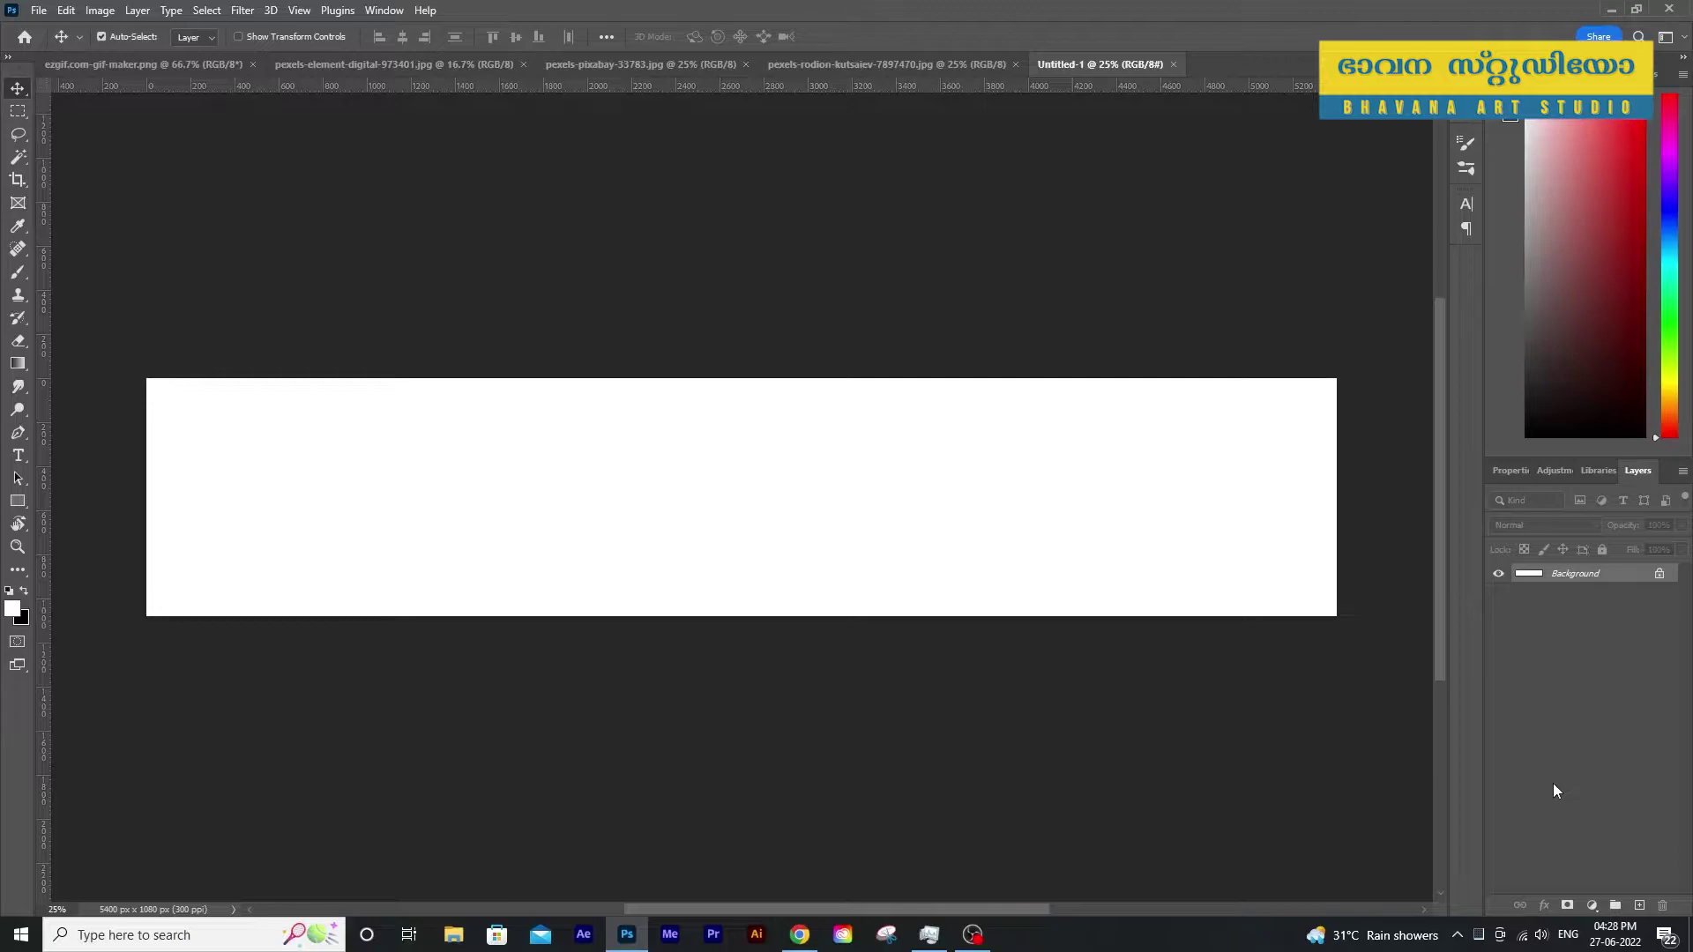
Add a New Guide Layout of 4 equal columns
click(338, 10)
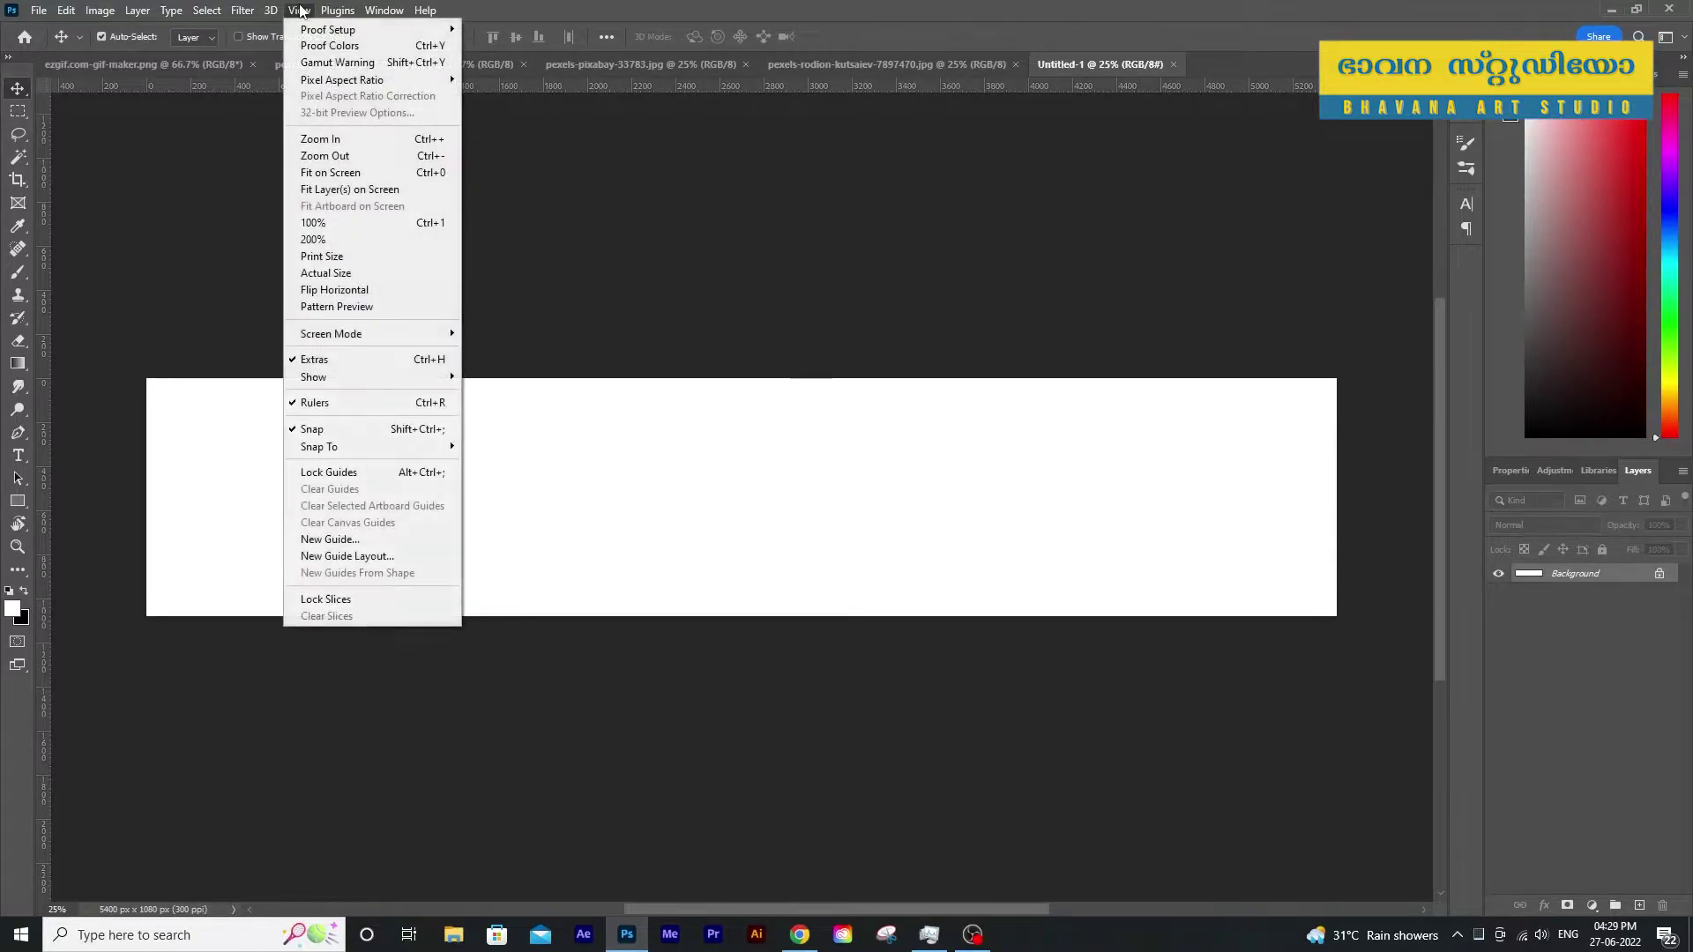
click(371, 558)
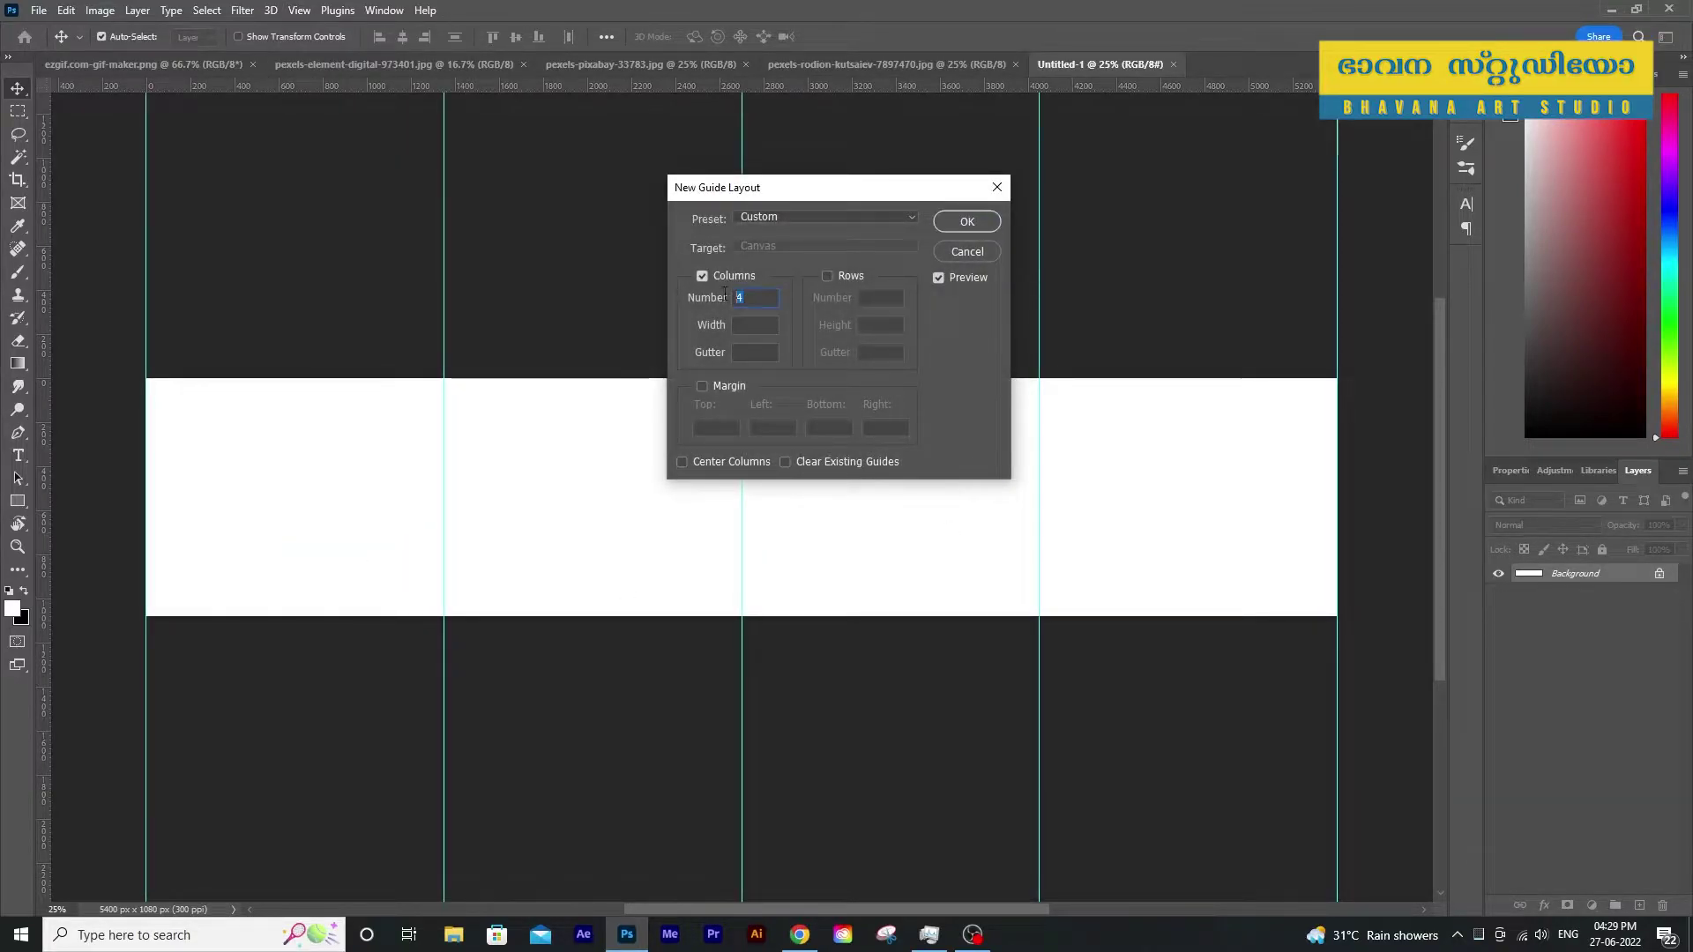
click(957, 220)
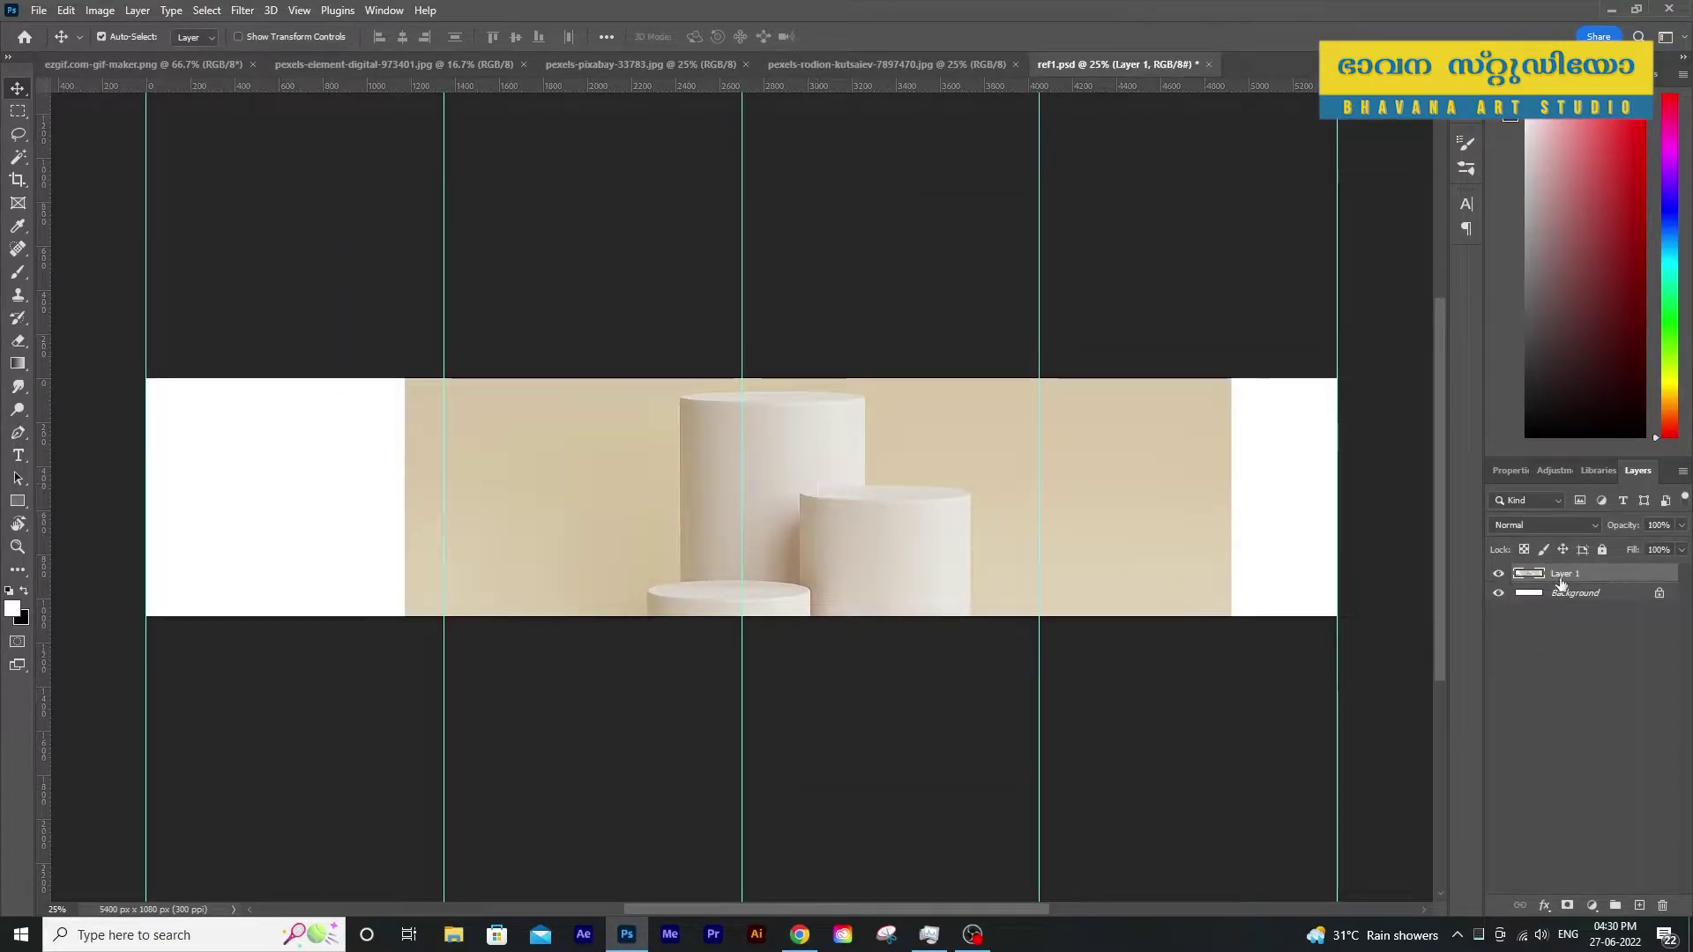
Convert the podium photo to a smart object and scale it to full height in the rightmost column
right_click(1565, 575)
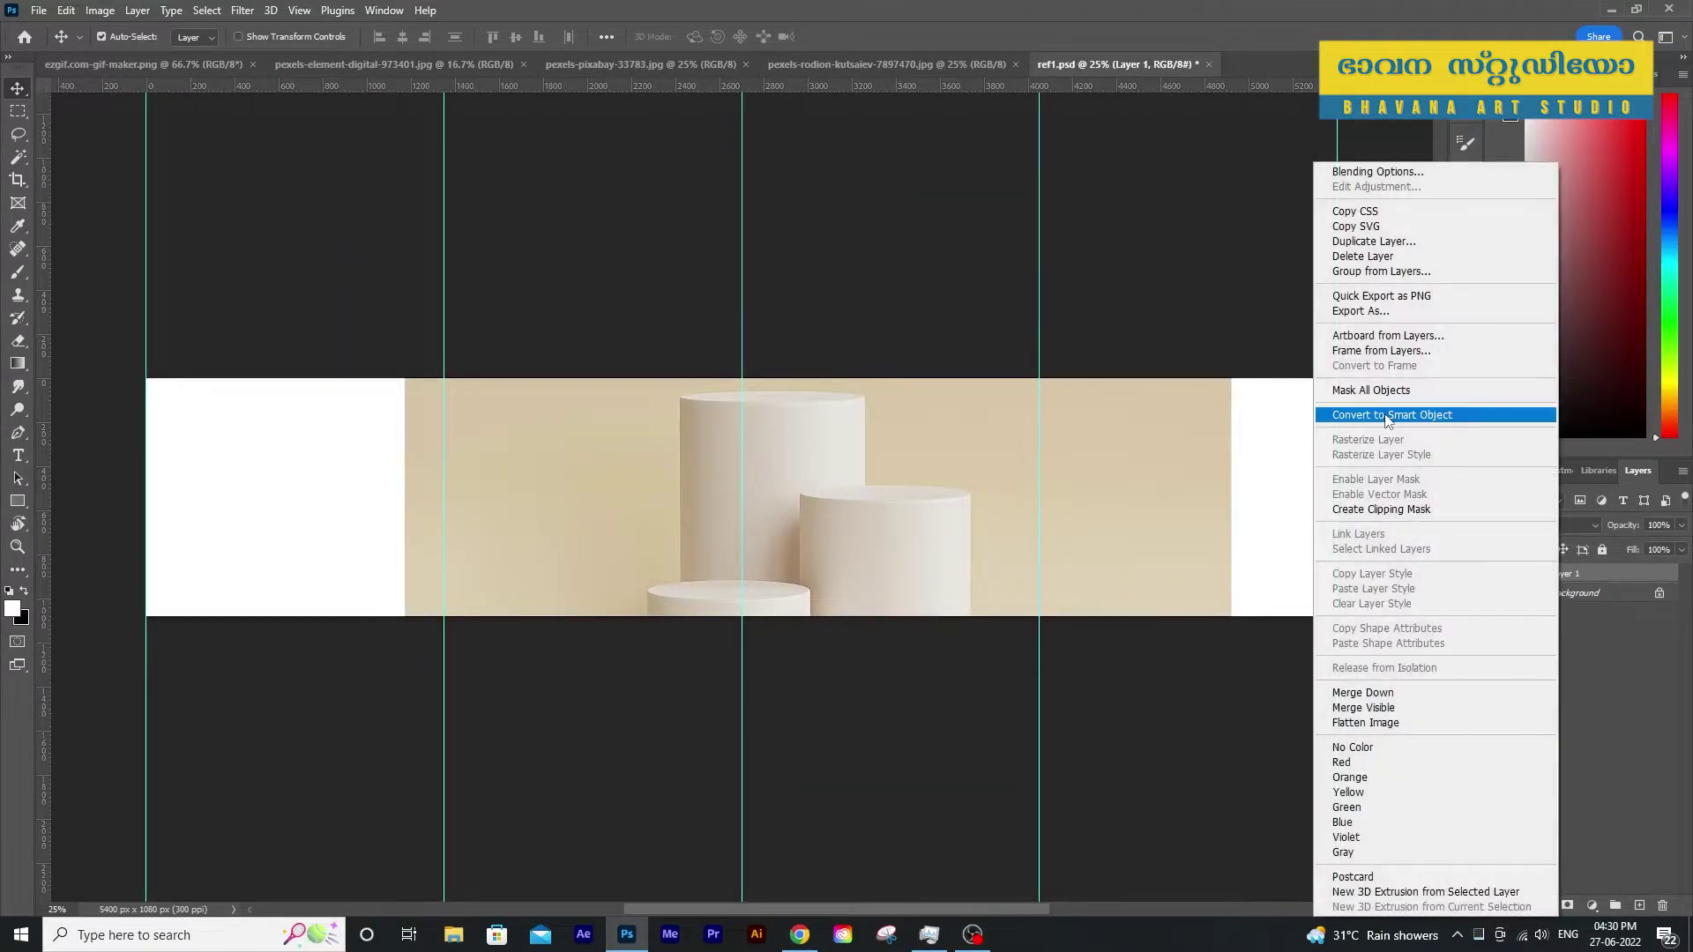
click(1428, 419)
key(ctrl+t)
drag(1231, 813, 878, 549)
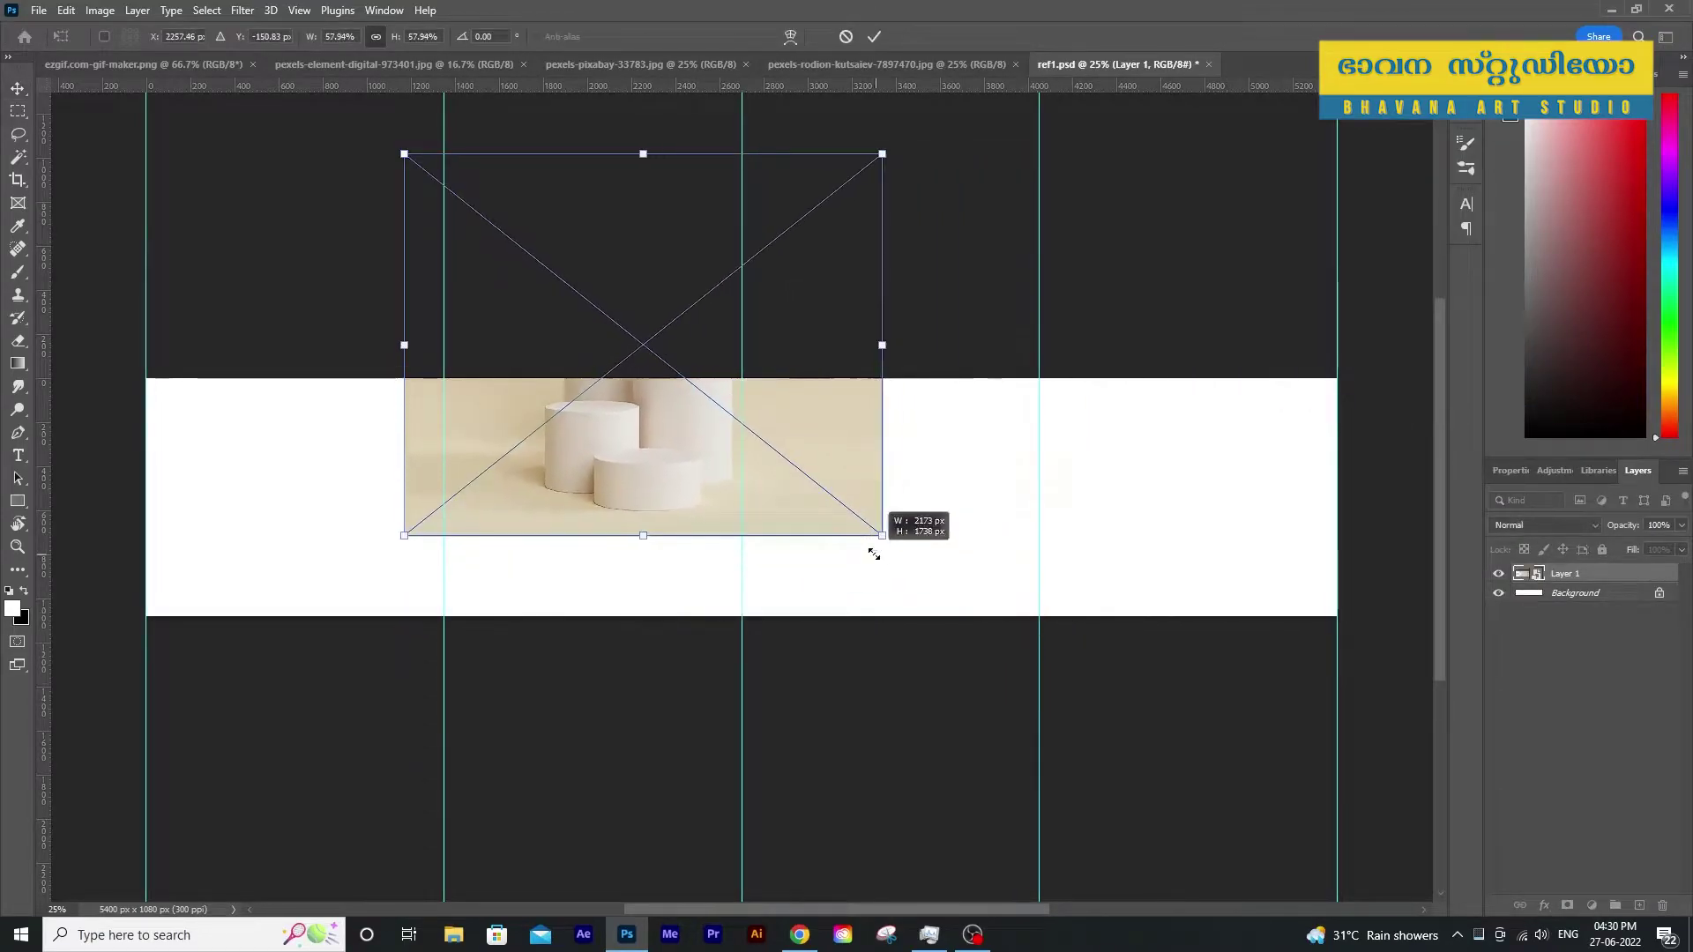
mouse_move(790, 409)
mouse_down()
mouse_move(1218, 519)
mouse_move(1237, 477)
mouse_move(1218, 386)
mouse_move(1231, 410)
mouse_up()
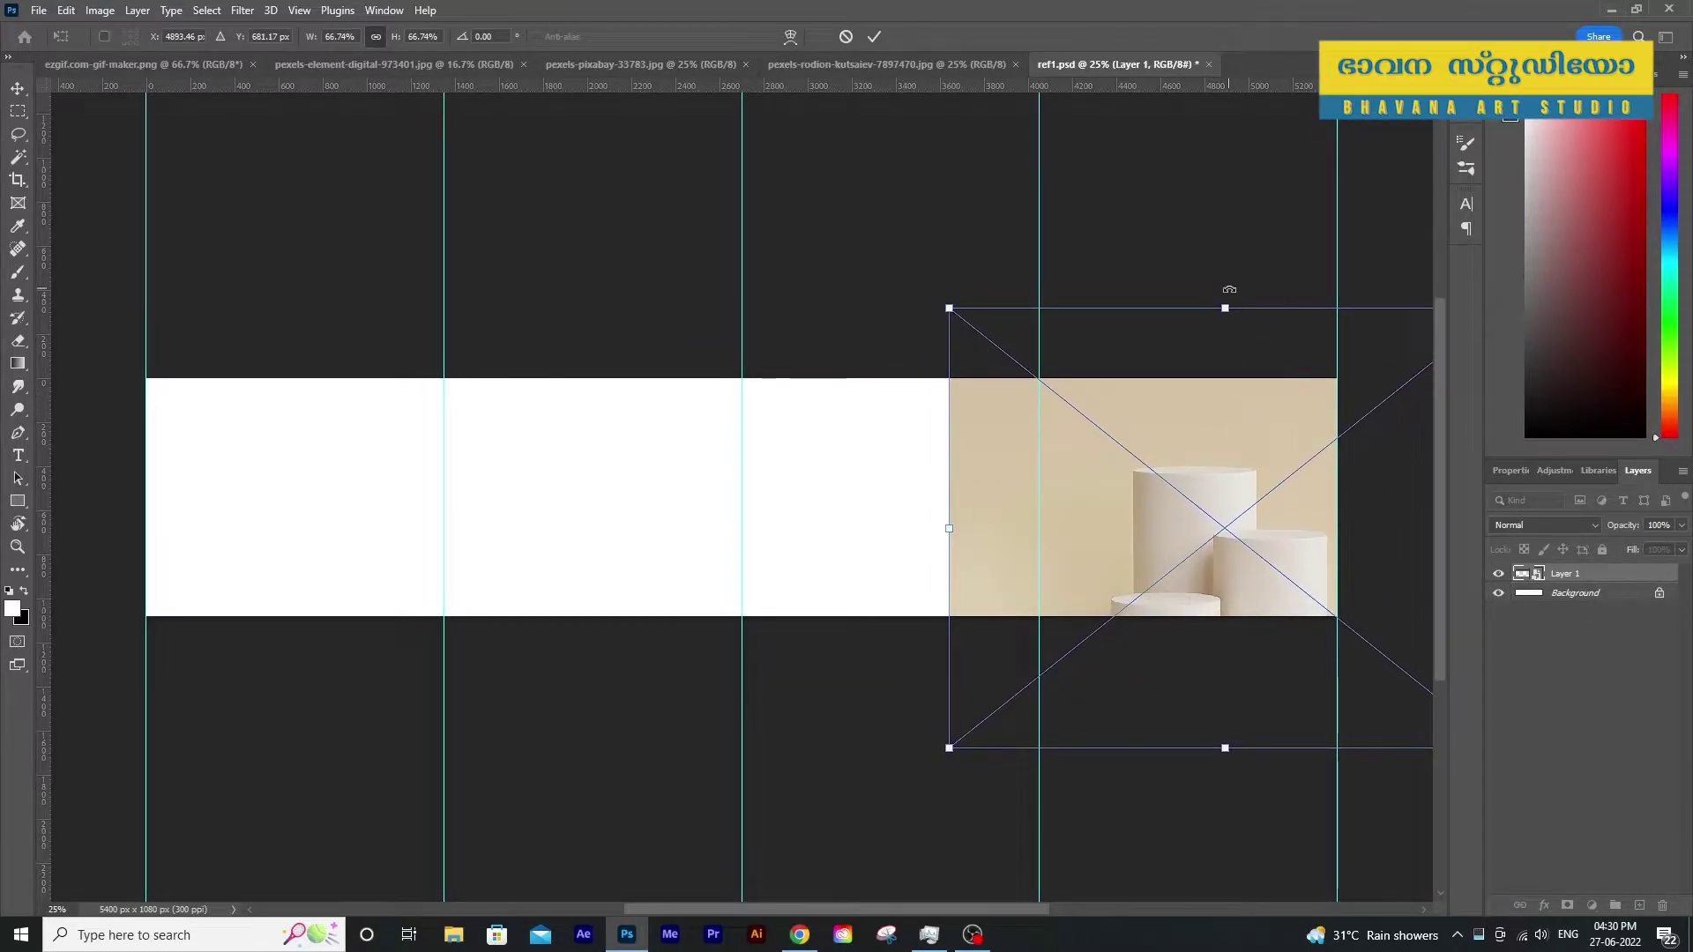
drag(1224, 320, 1223, 226)
drag(1209, 364, 1288, 379)
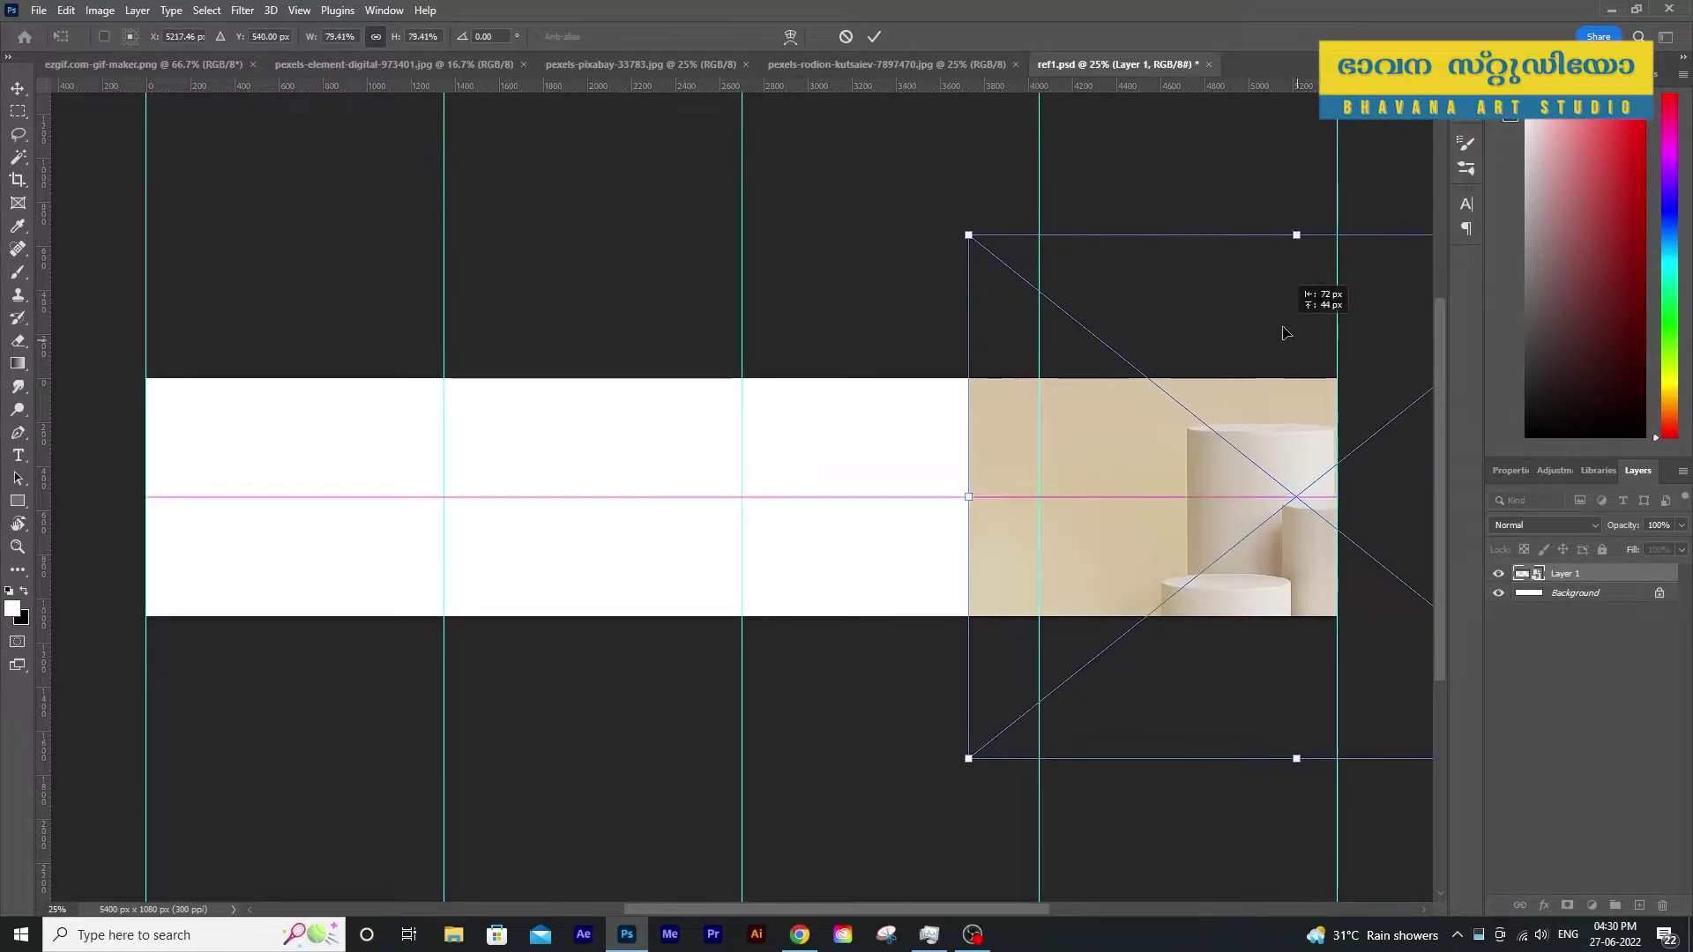
drag(1313, 231, 1285, 329)
key(Return)
Add a Solid Color fill layer using beige sampled from the podium photo
click(1569, 592)
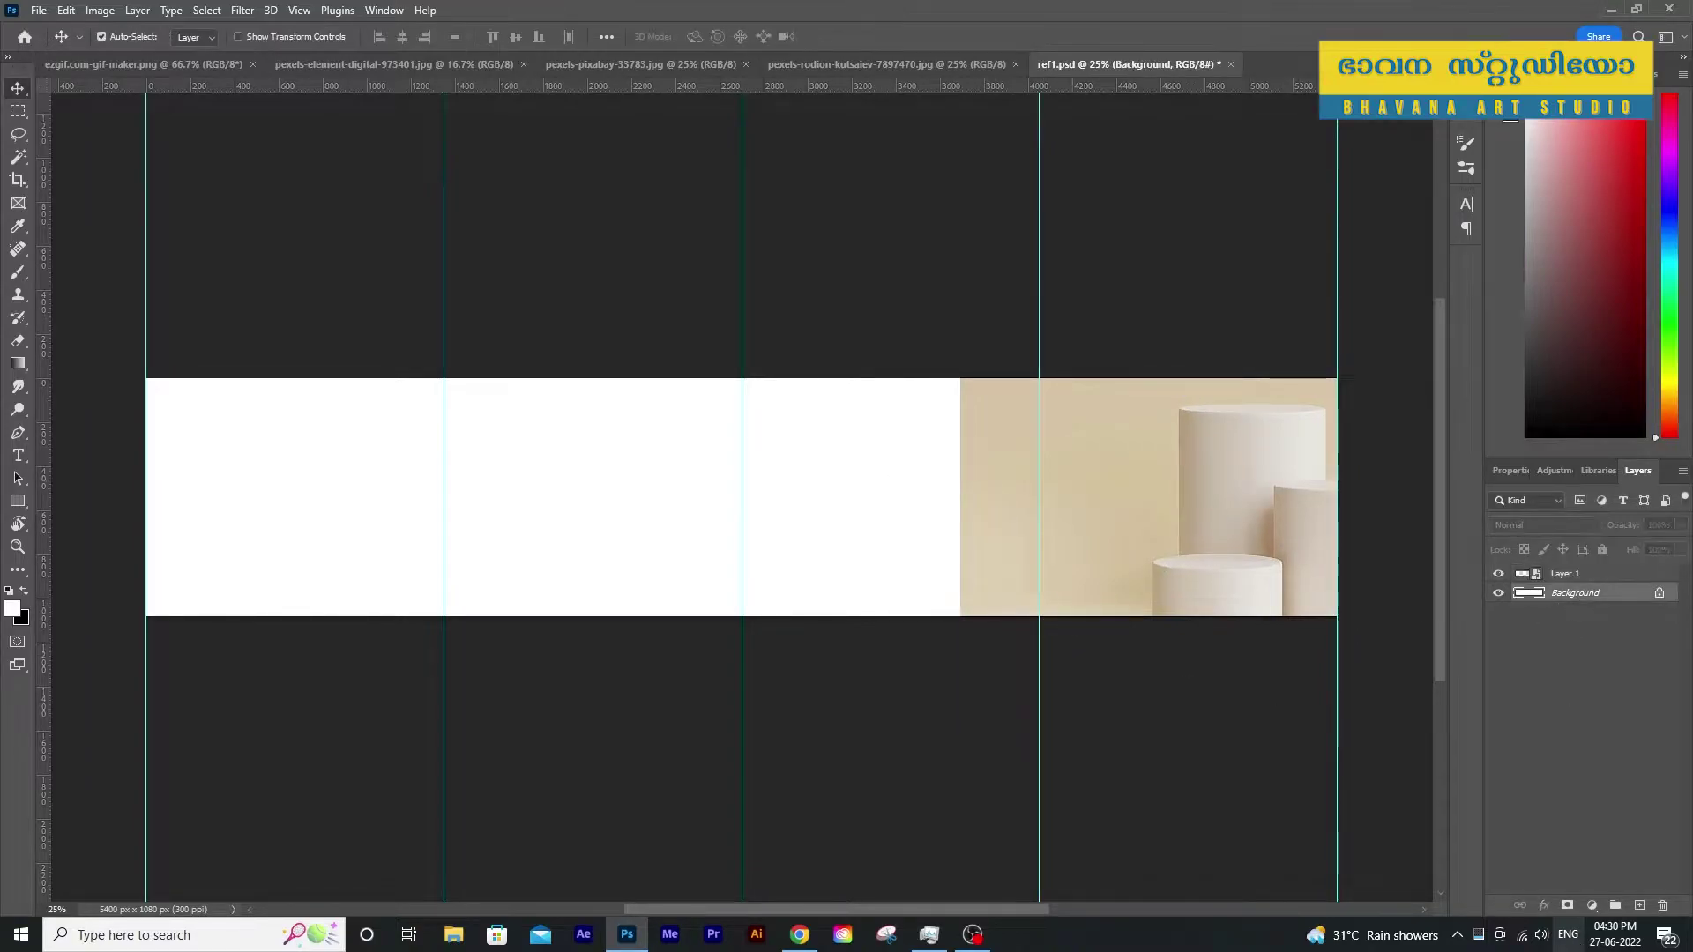
click(1591, 905)
click(1587, 599)
click(961, 568)
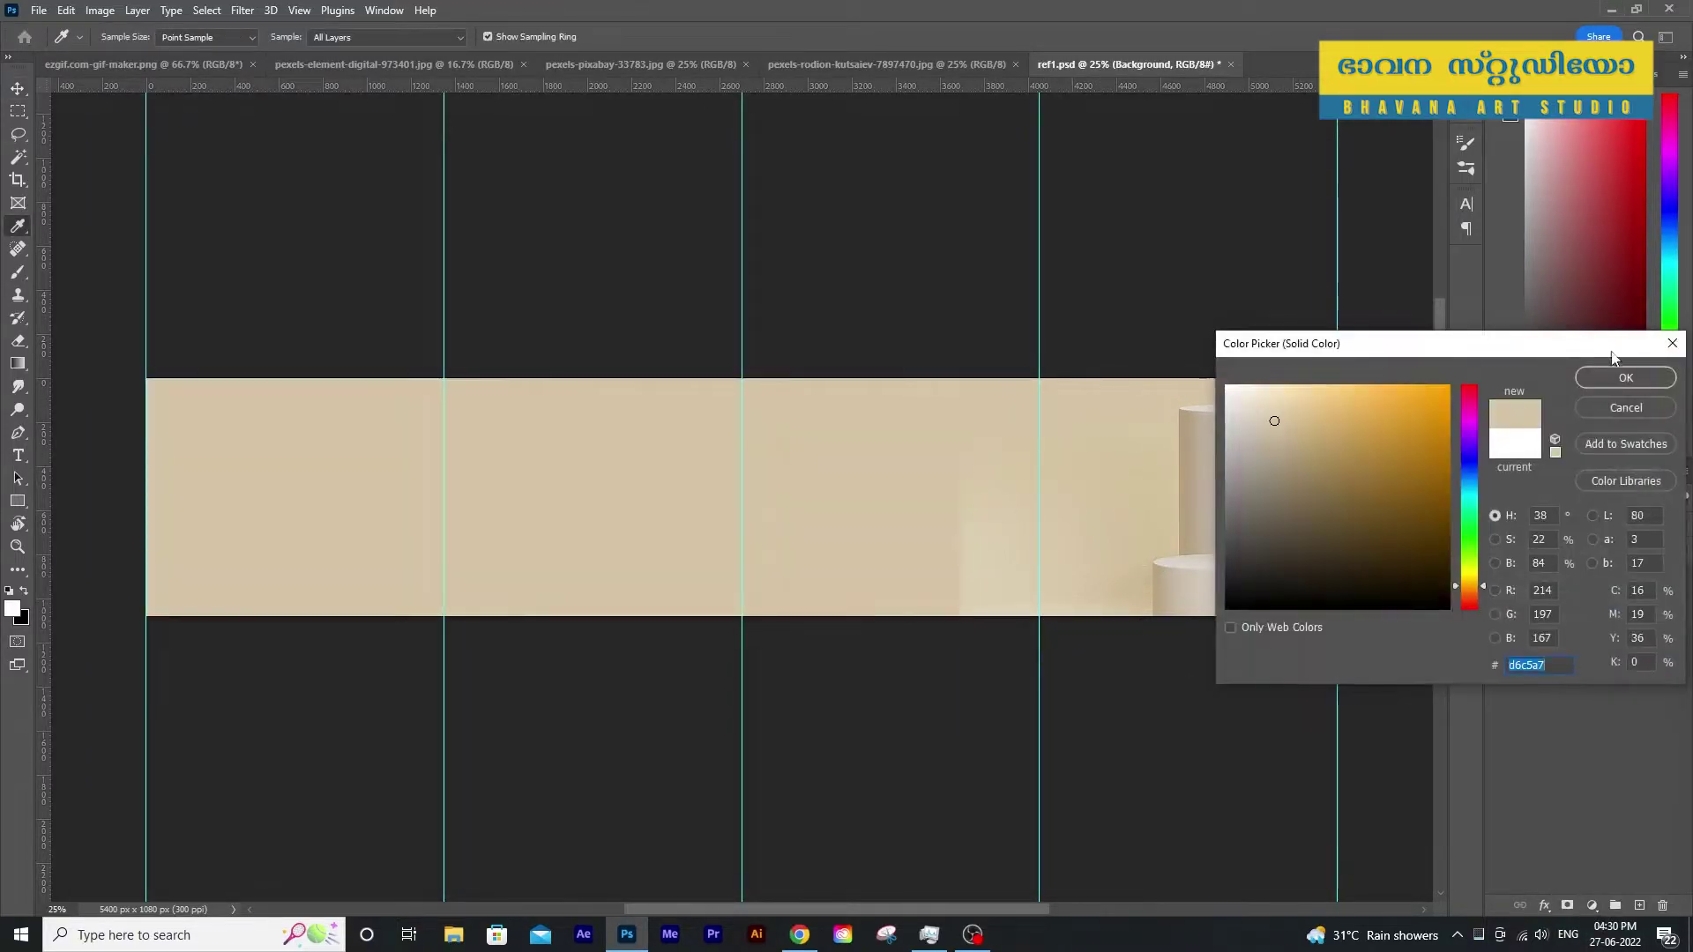
key(Return)
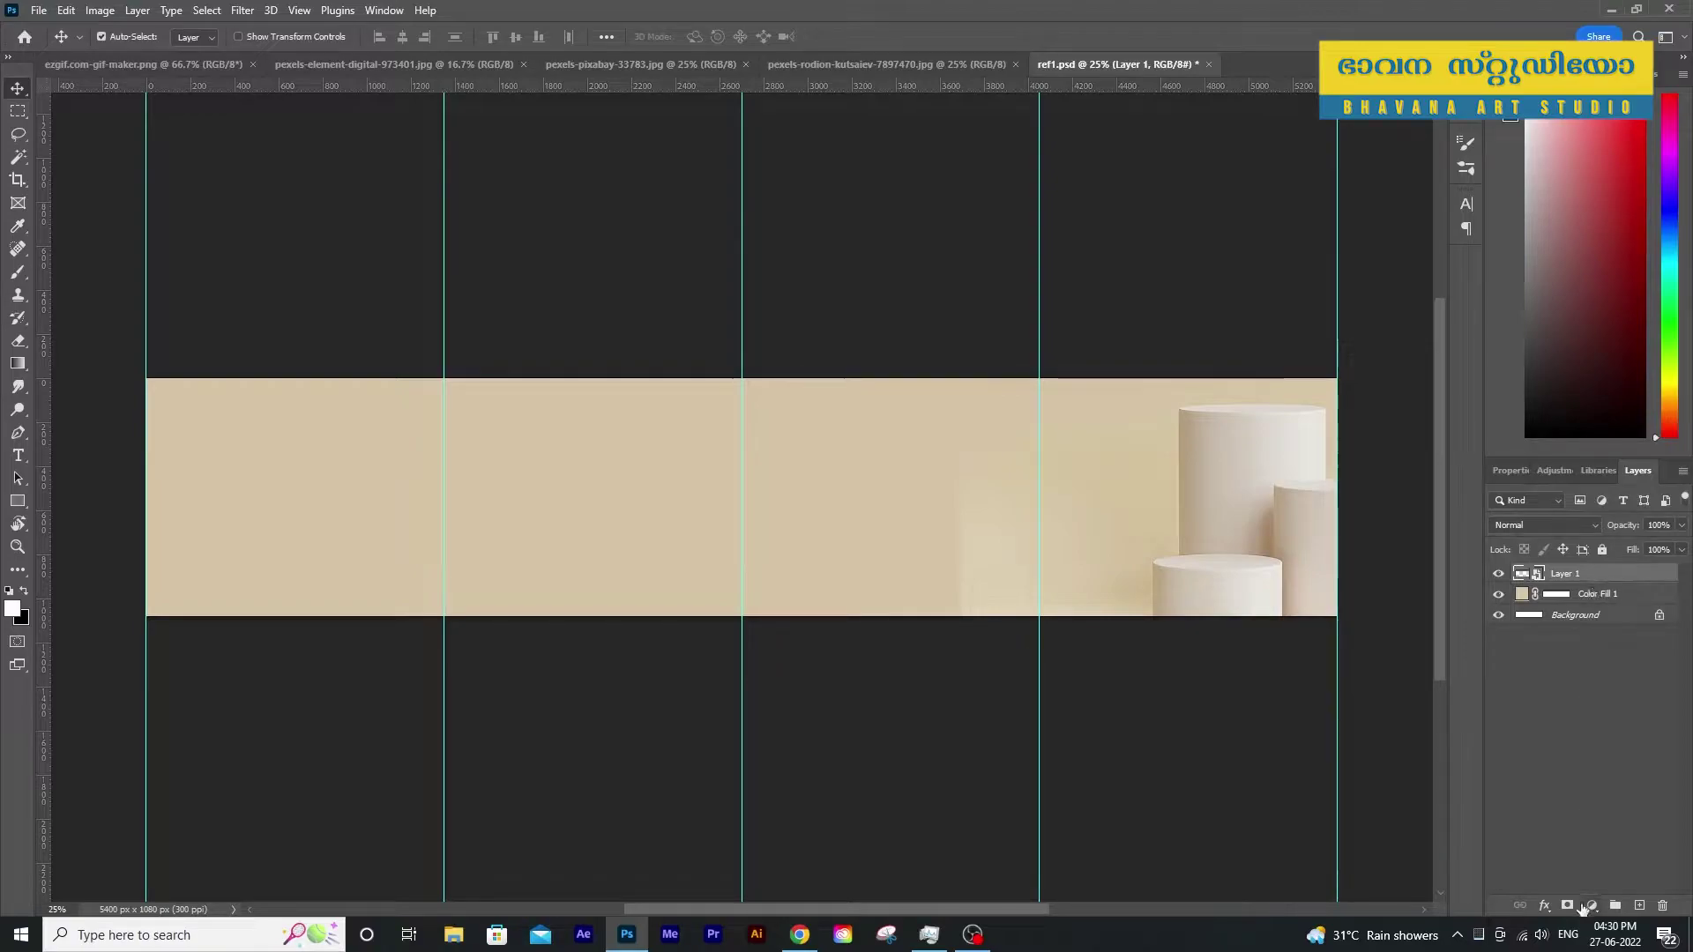
Mask the photo and blend its left edge into the beige with a soft black brush at 67%
click(1567, 905)
key(b)
key(x)
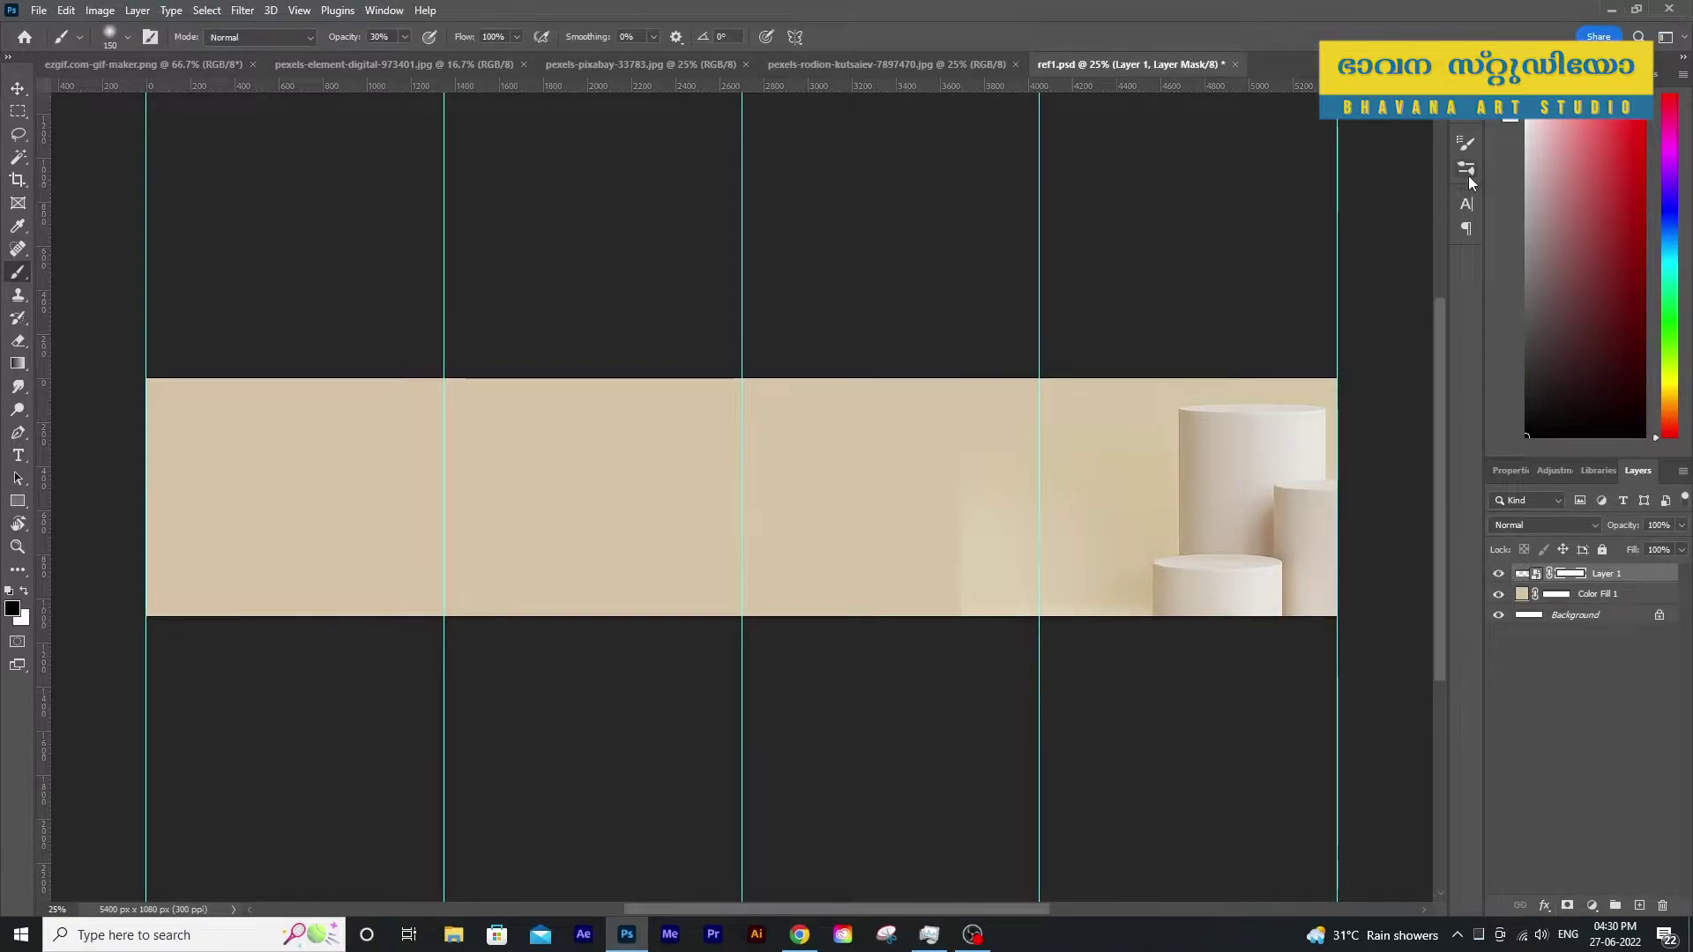
click(1466, 170)
click(1217, 291)
click(1466, 170)
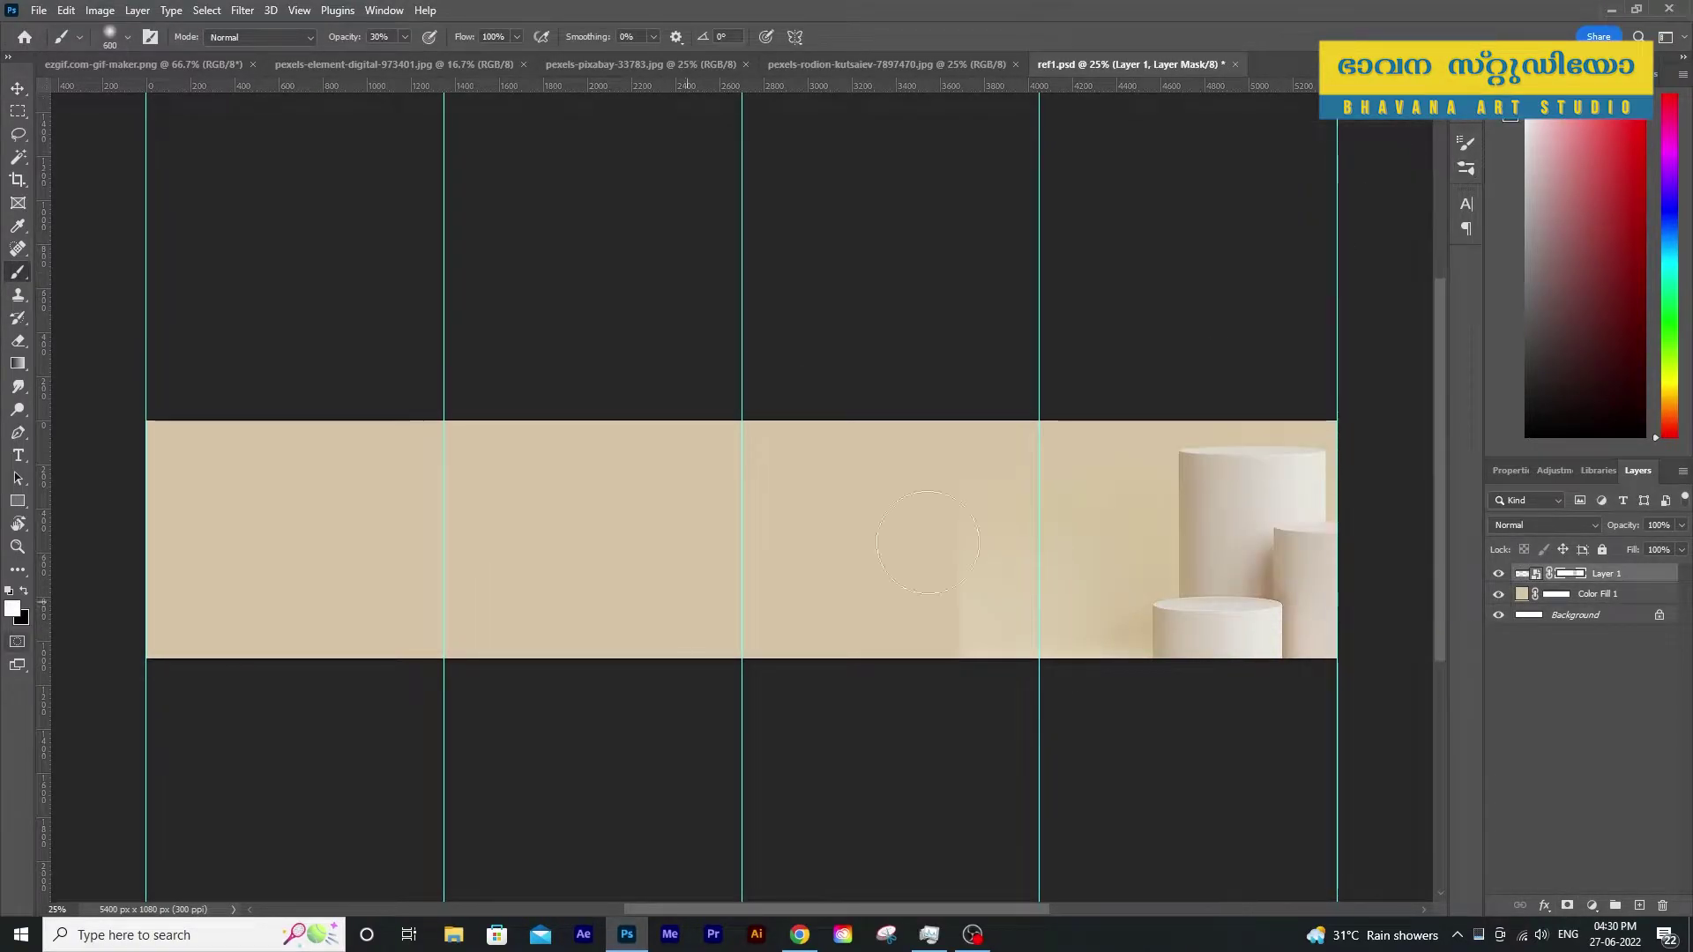
click(404, 36)
drag(403, 60, 438, 60)
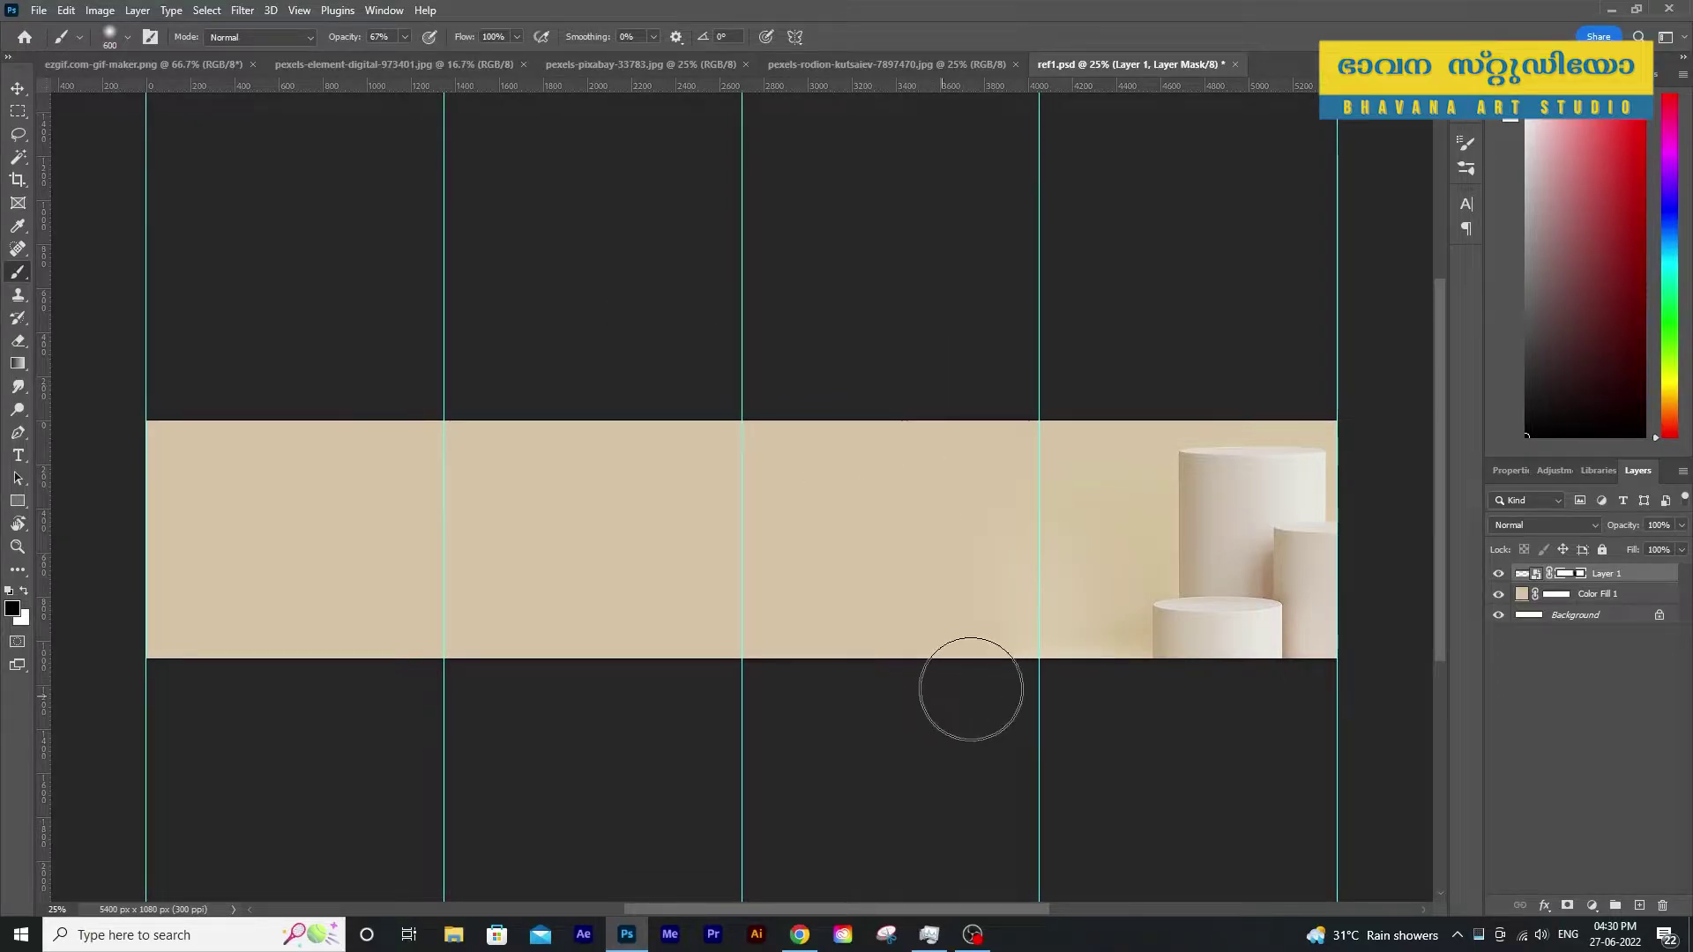
key(v)
Save the banner as ref1.psd with maximum compatibility
scroll(643, 555, down, 2)
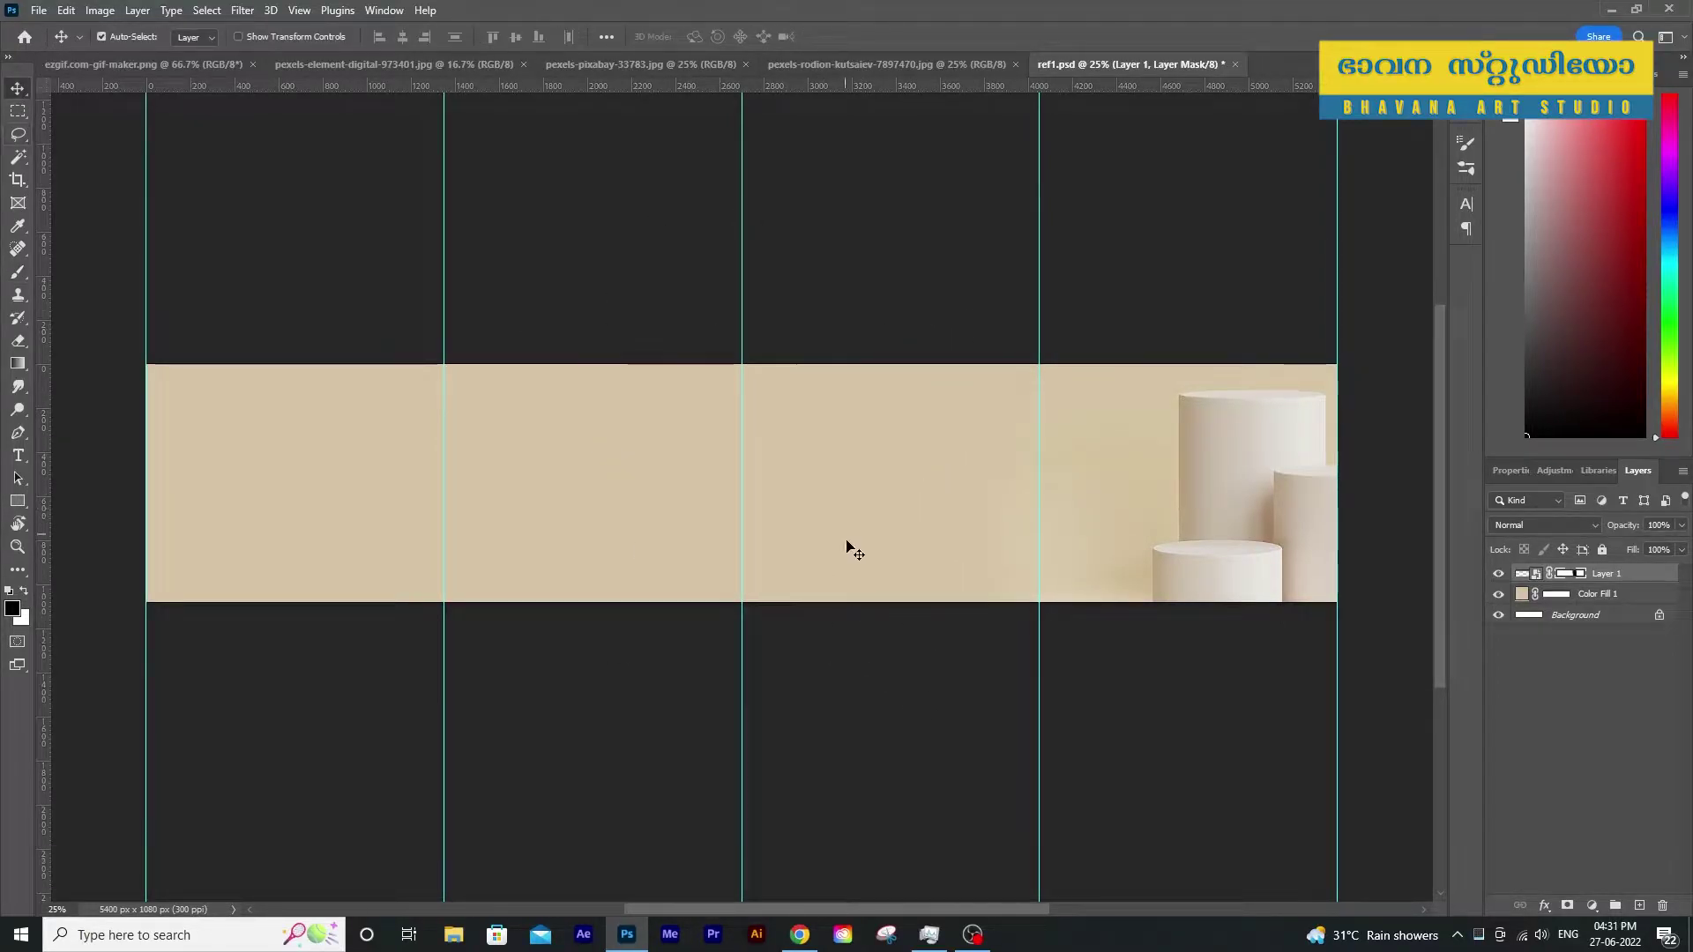
key(ctrl+s)
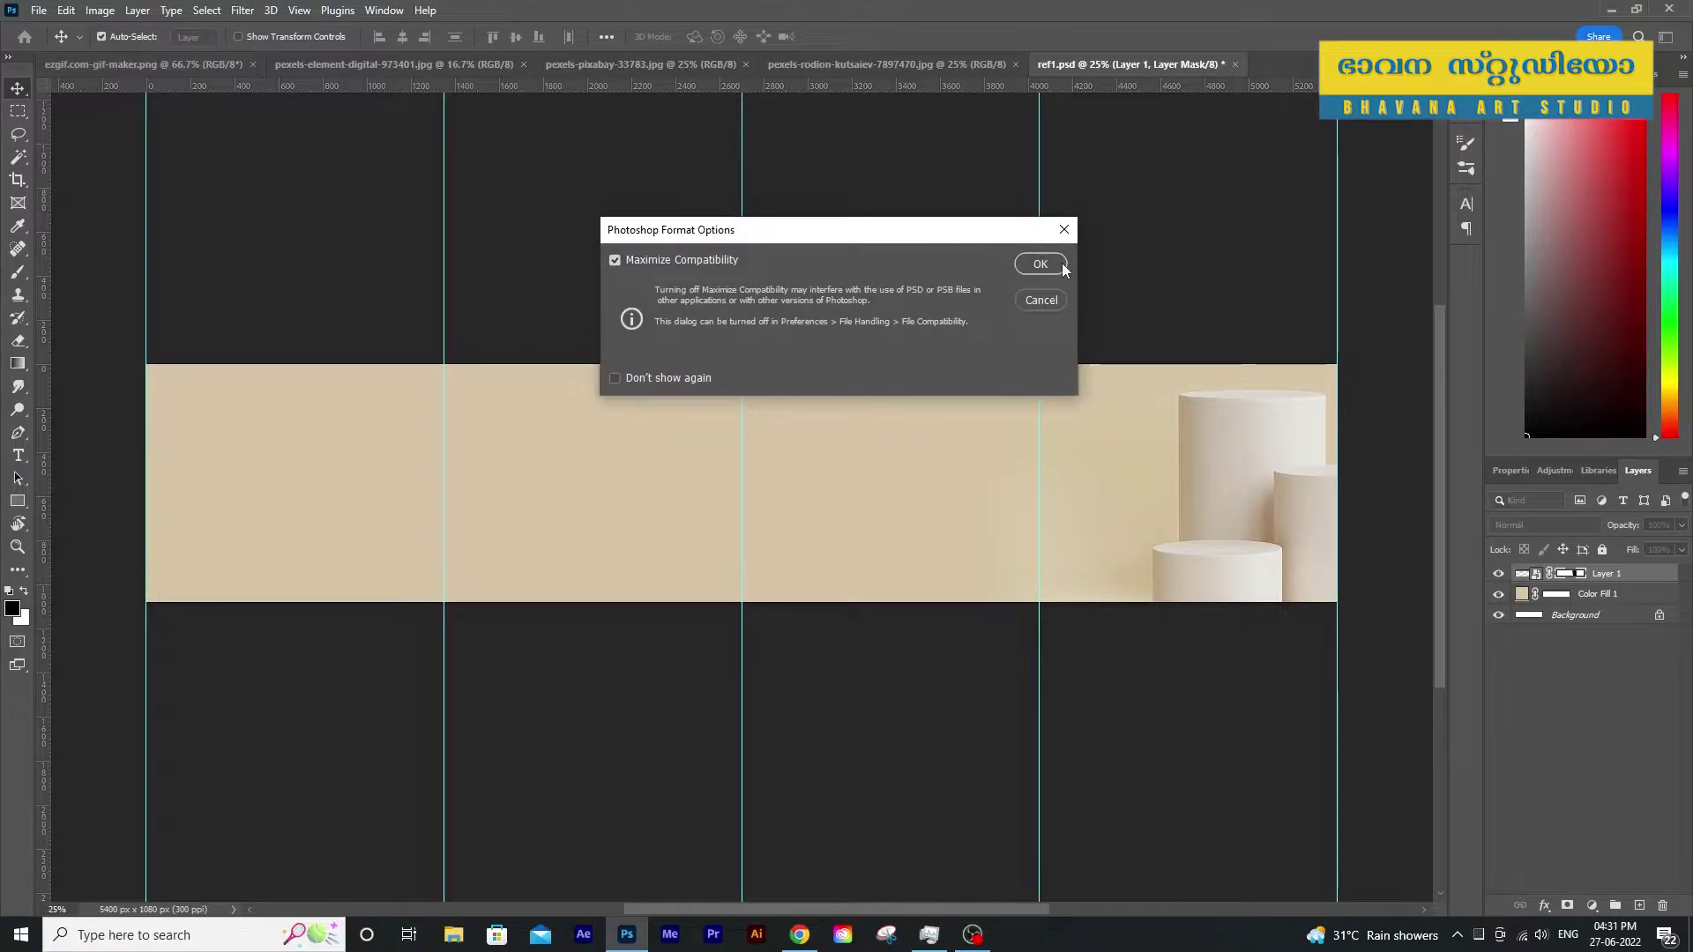
click(1045, 266)
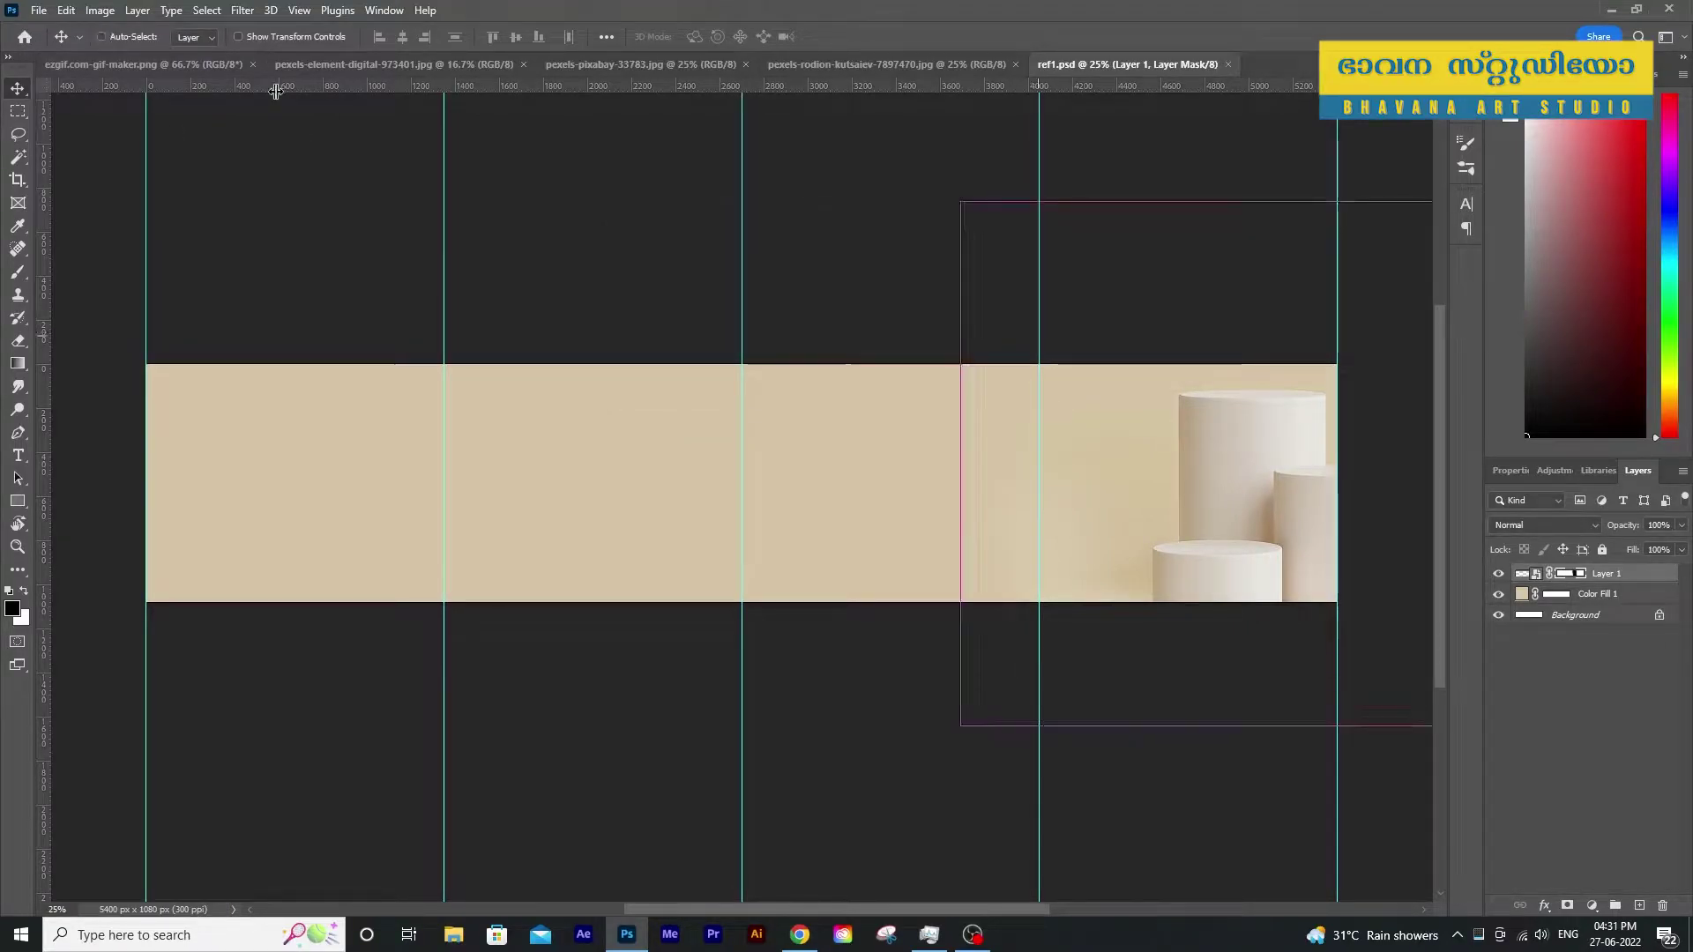
click(141, 64)
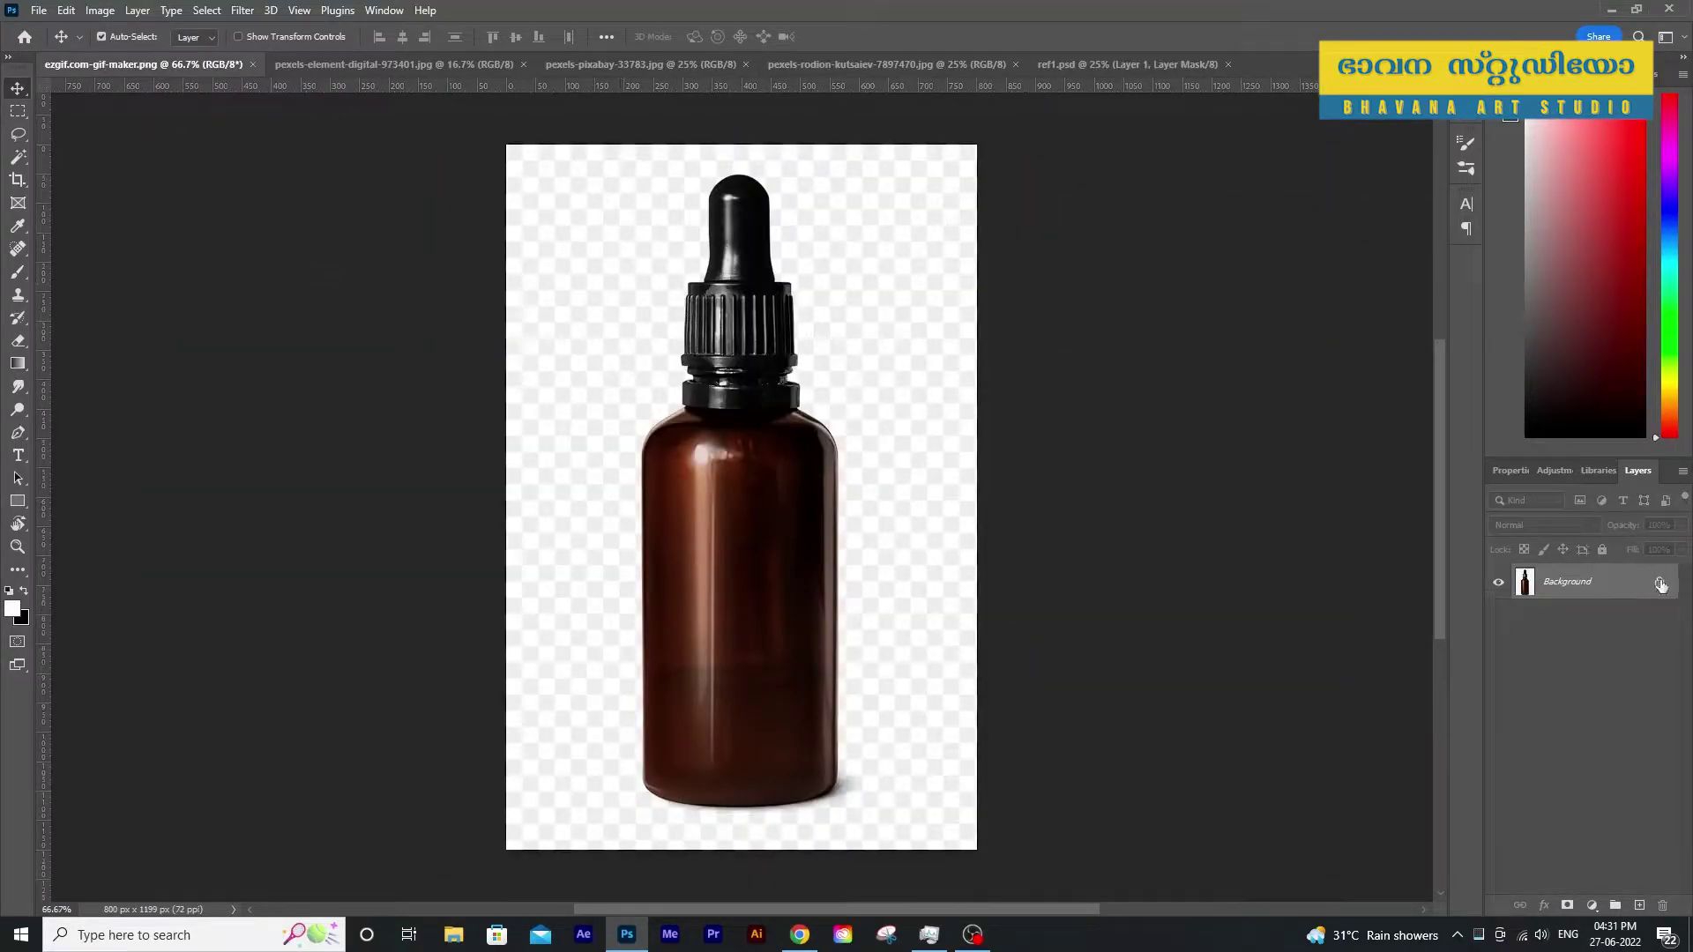
Drag the dropper bottle layer into the ref1.psd banner
click(1128, 65)
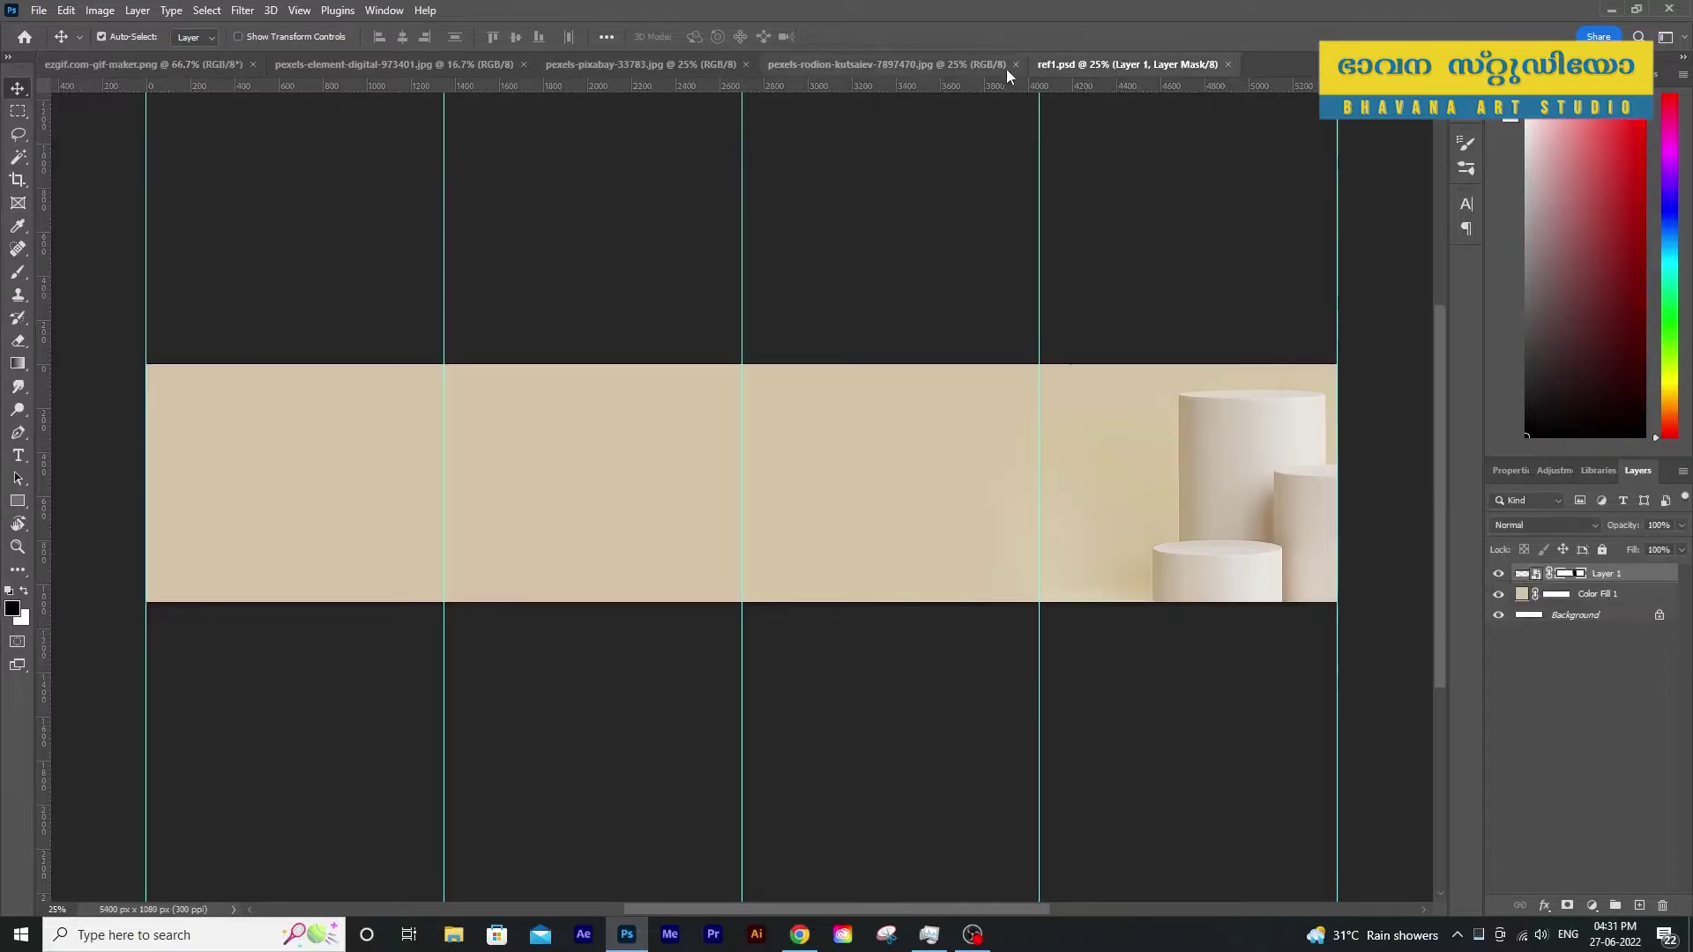
click(88, 64)
mouse_move(1578, 582)
mouse_down()
mouse_move(1082, 68)
mouse_move(895, 489)
mouse_up()
Convert the bottle to a smart object and mask out its white background with Select Subject
right_click(1604, 574)
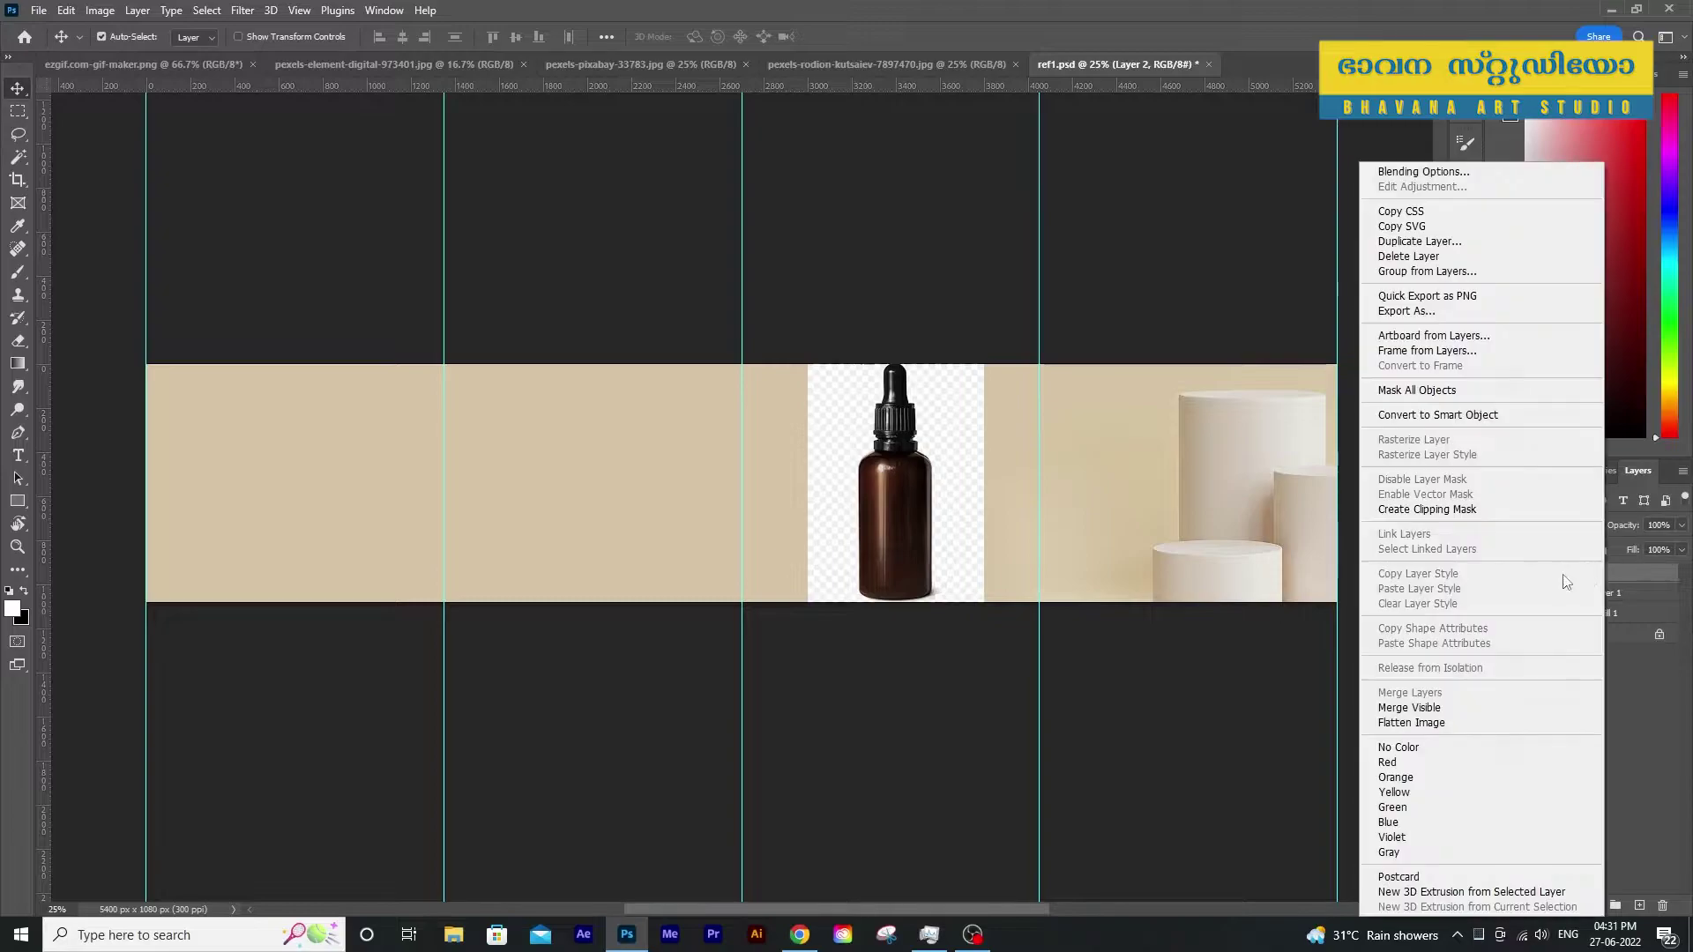
click(1397, 408)
key(w)
click(741, 37)
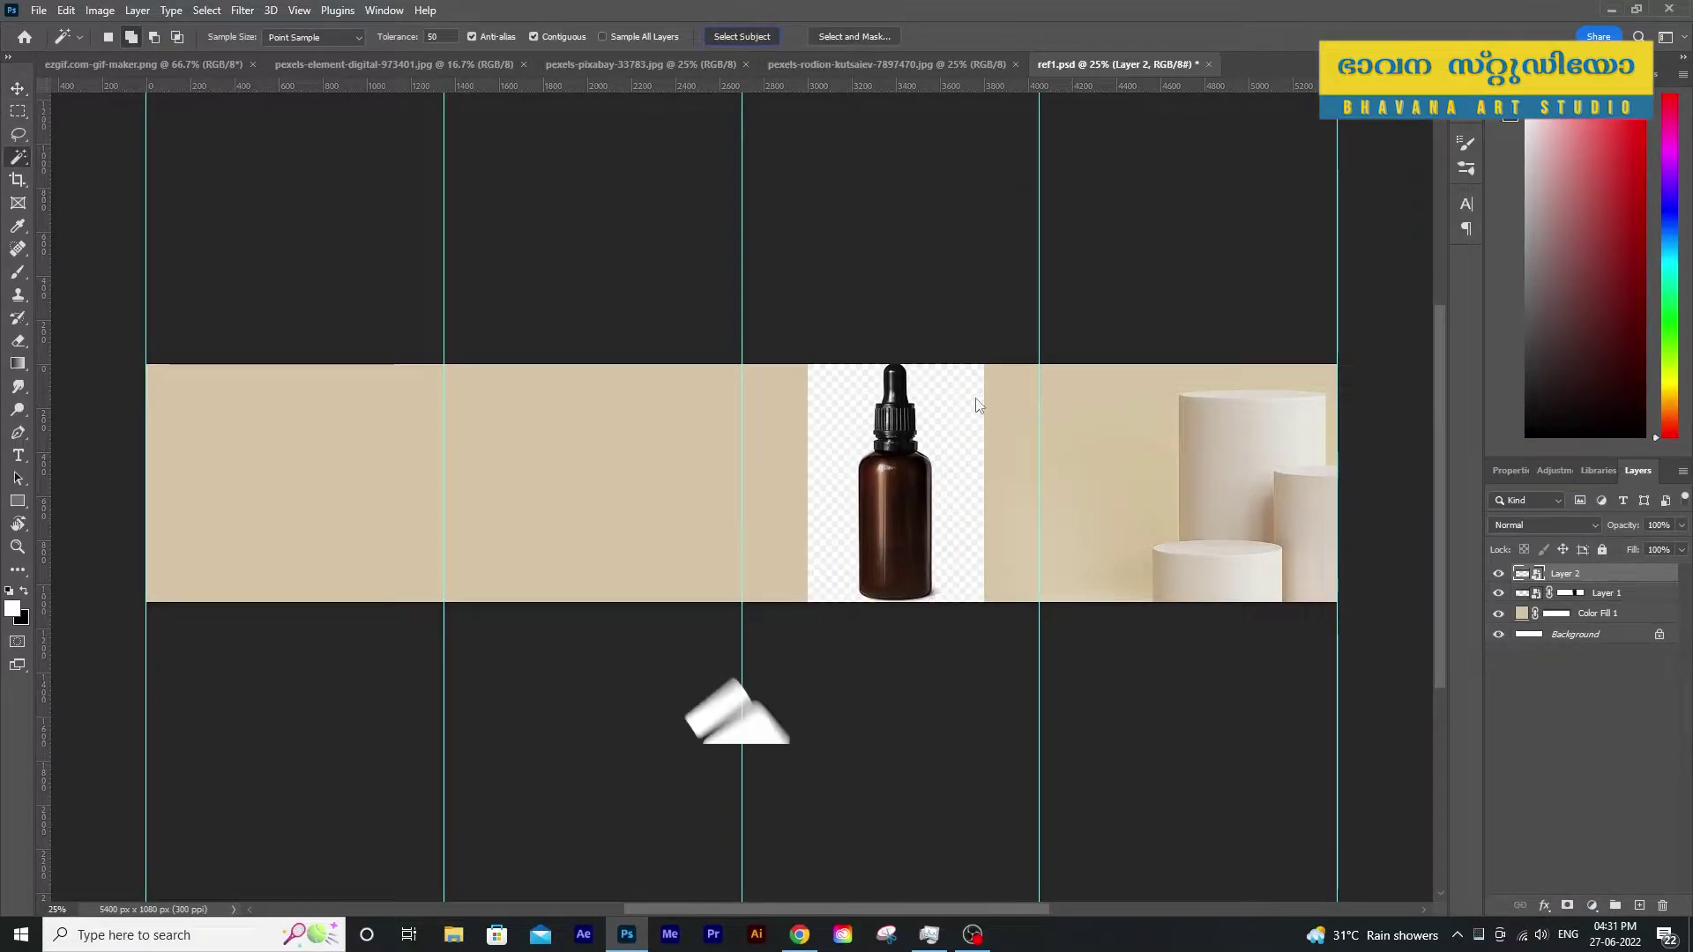
click(1568, 905)
key(v)
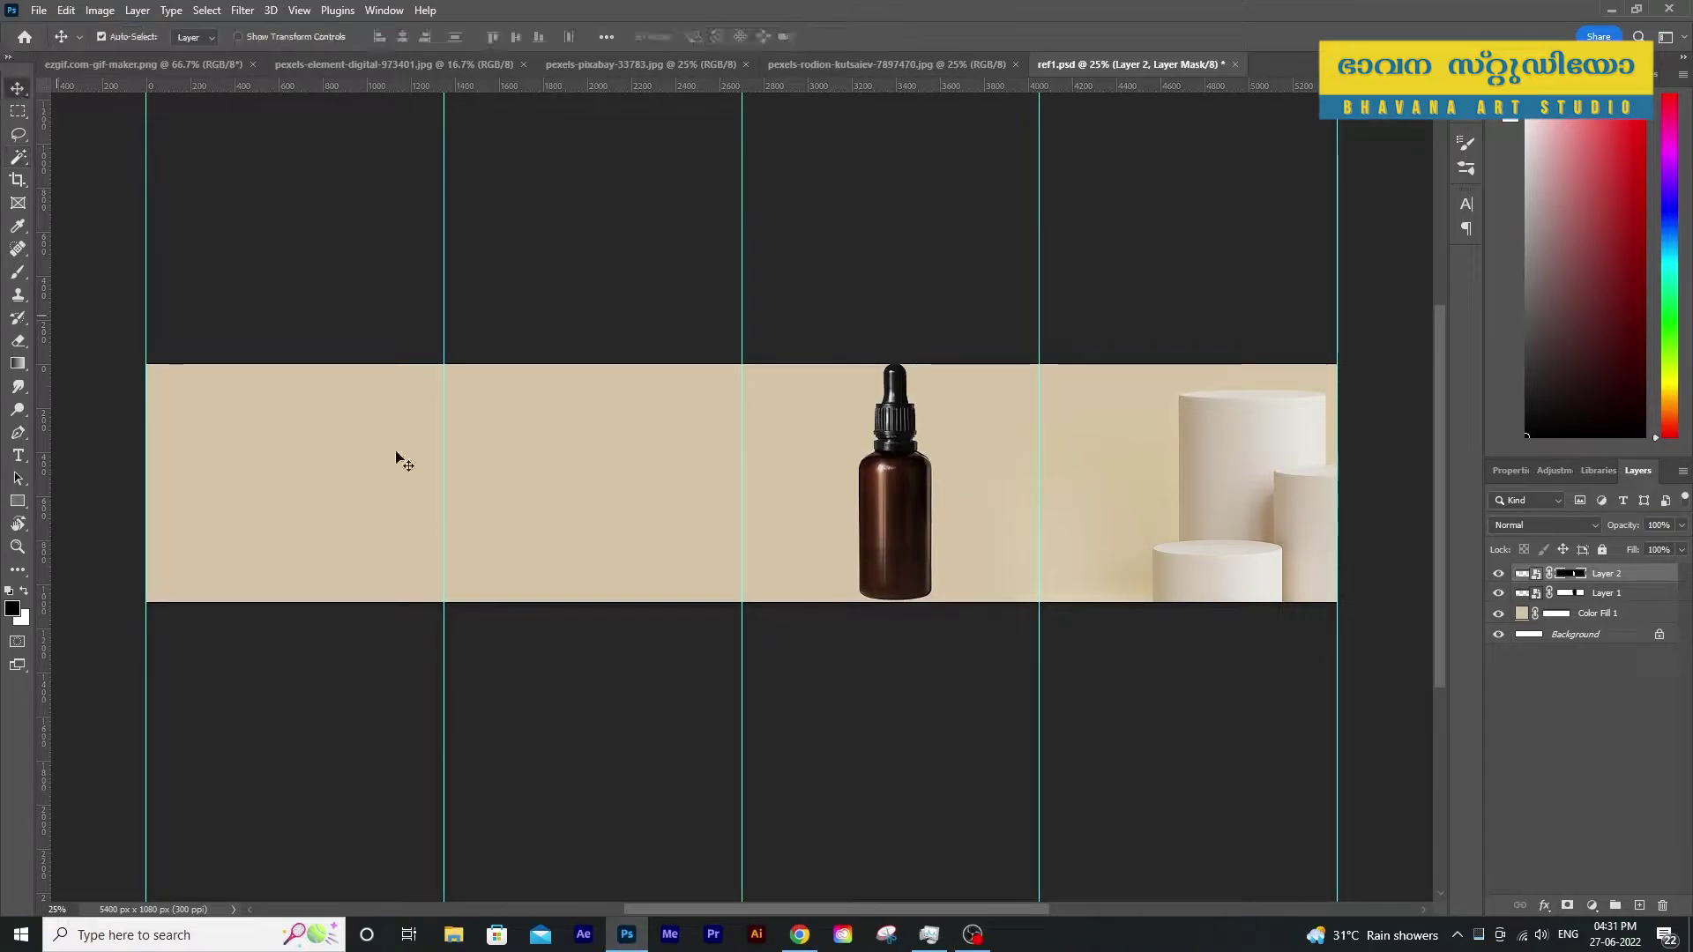
Convert the masked bottle to a smart object and scale it down onto the white podium
right_click(1603, 582)
click(1323, 318)
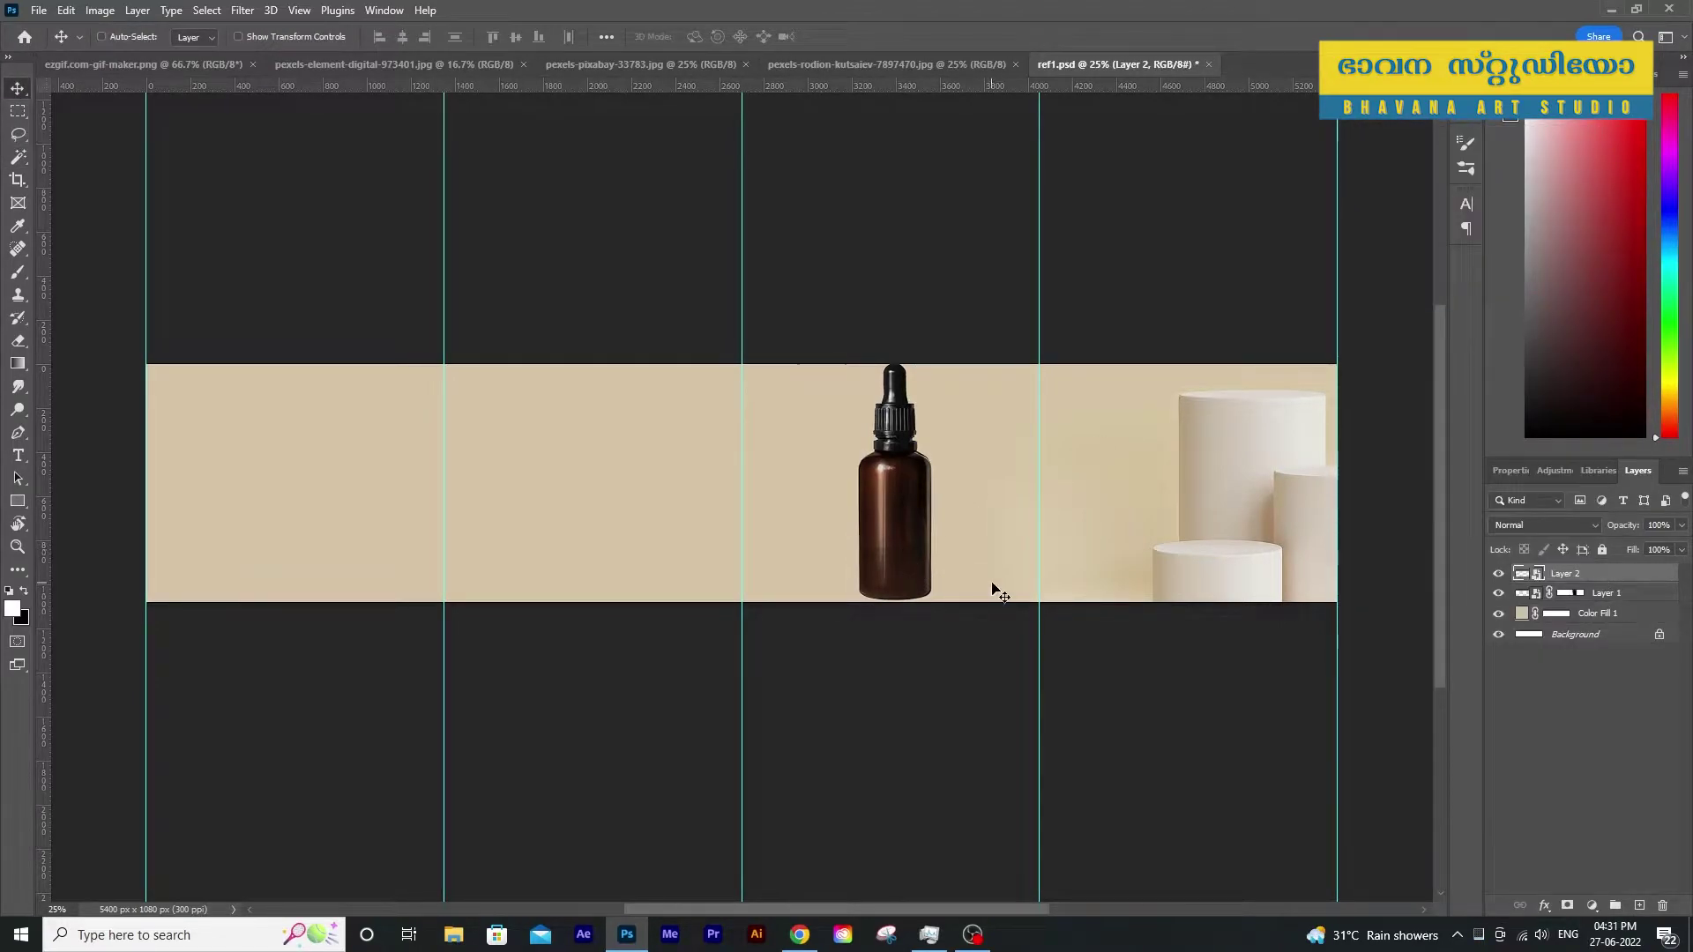
key(ctrl+t)
mouse_move(930, 364)
mouse_down()
mouse_move(896, 473)
mouse_move(1229, 474)
mouse_up()
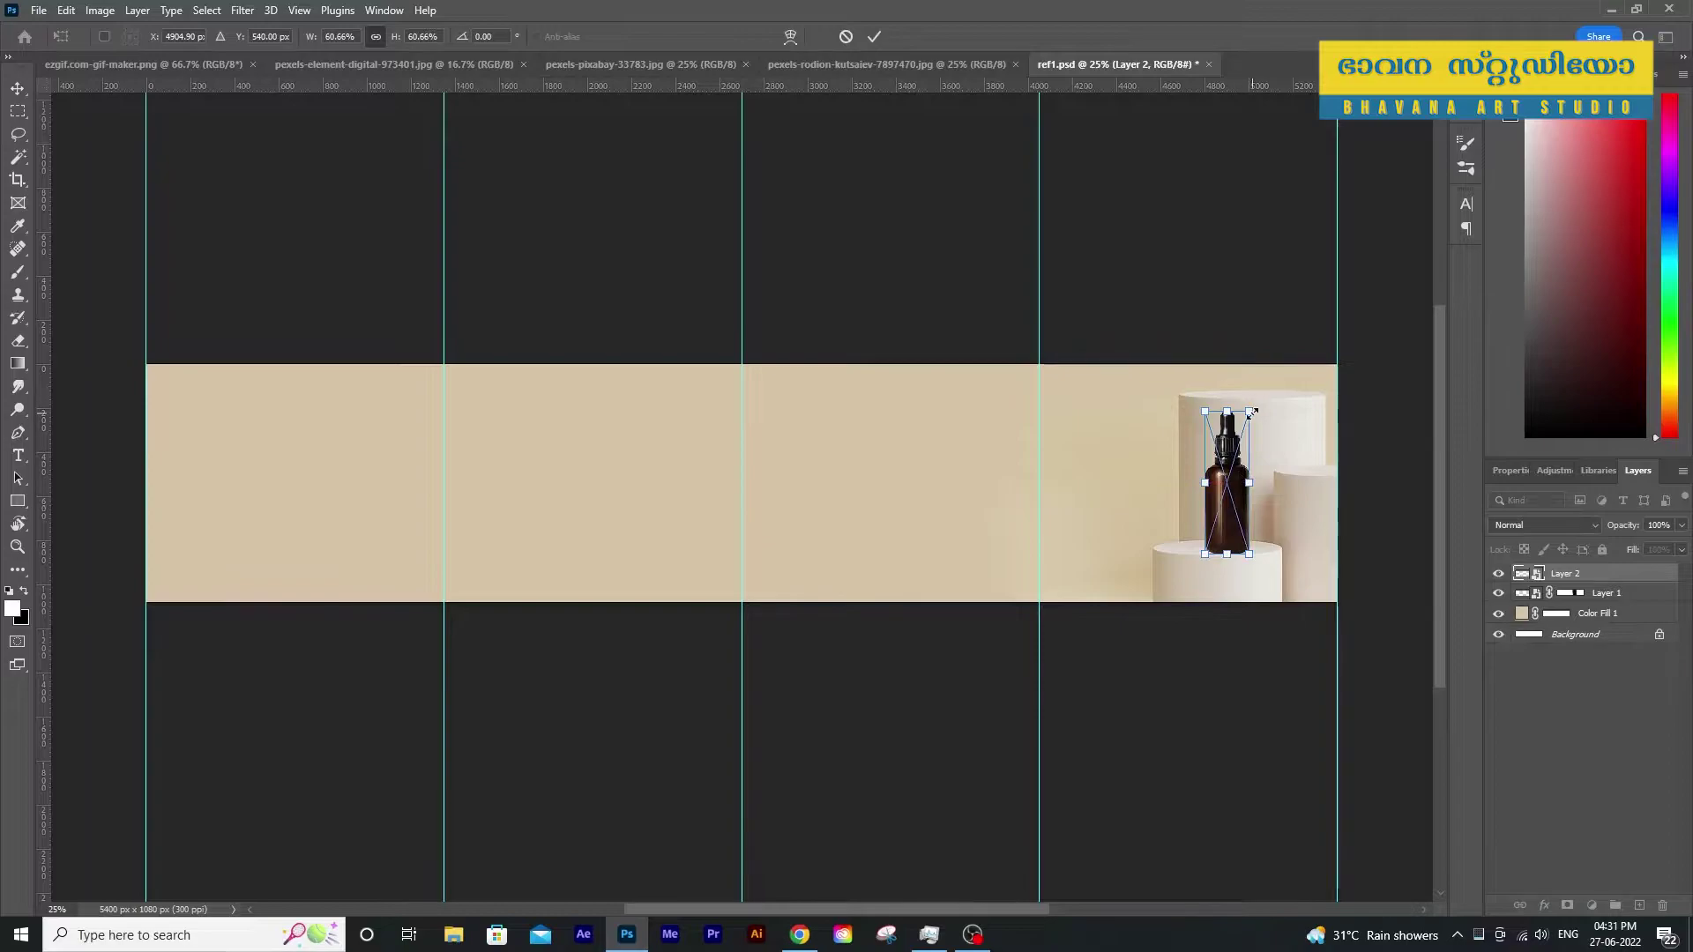
Commit the bottle's size and nudge it onto the podium top
key(Return)
scroll(1246, 546, down, 1)
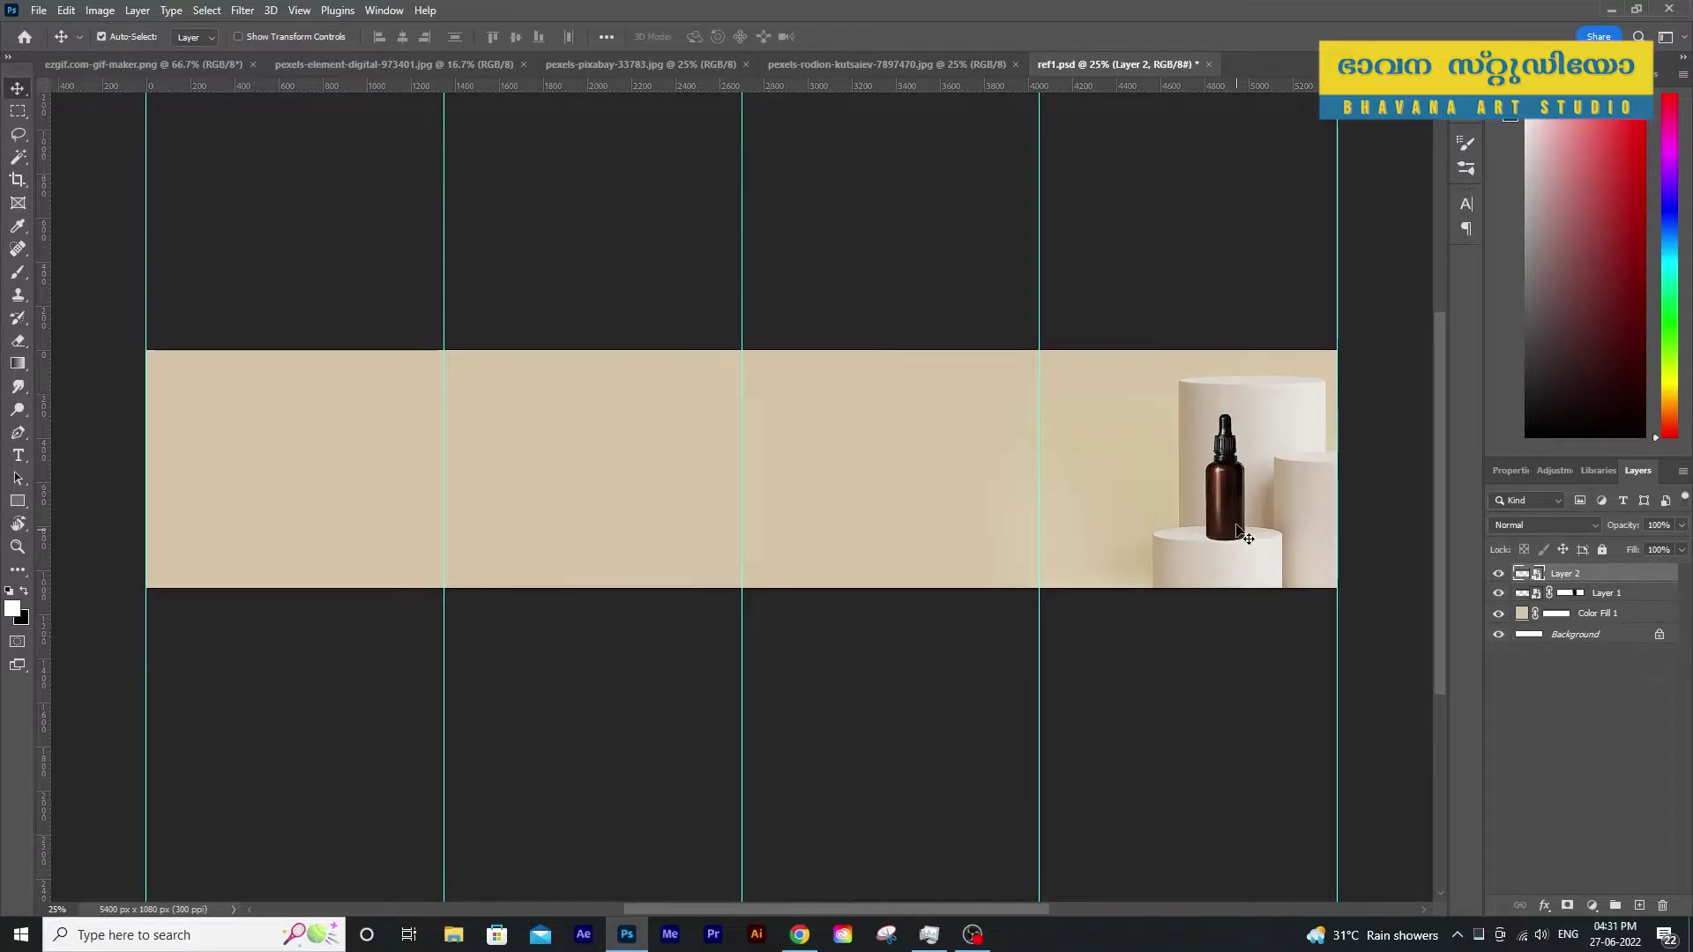
drag(1243, 532, 1228, 528)
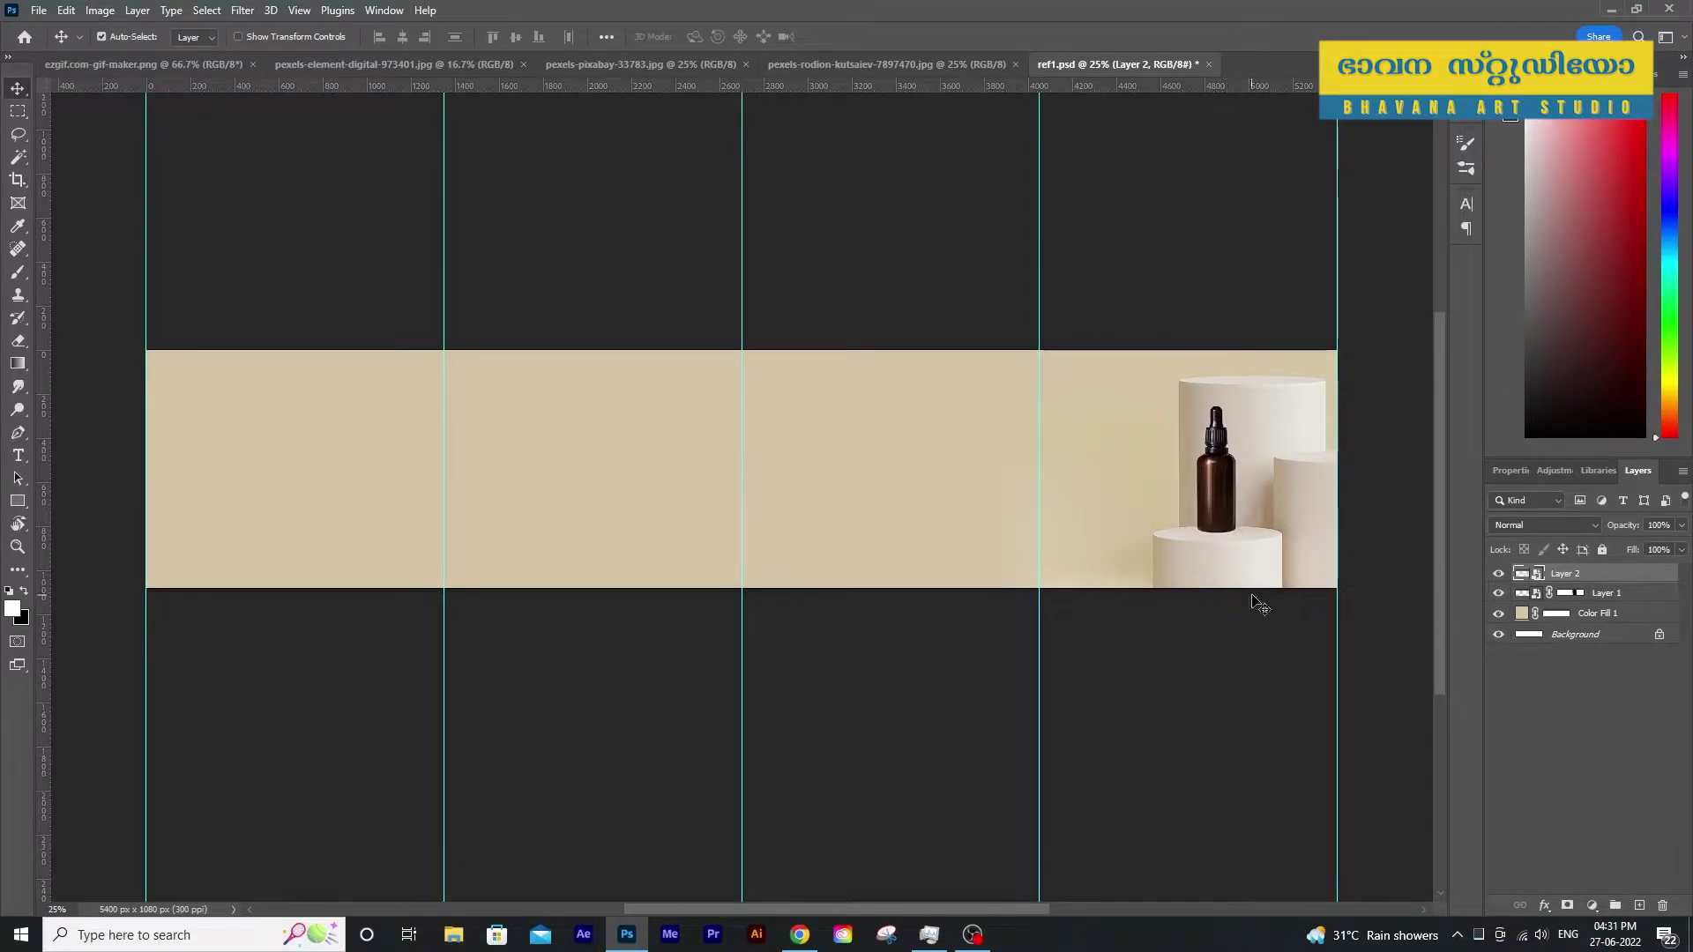
key(shift+Left)
key(shift+Left)
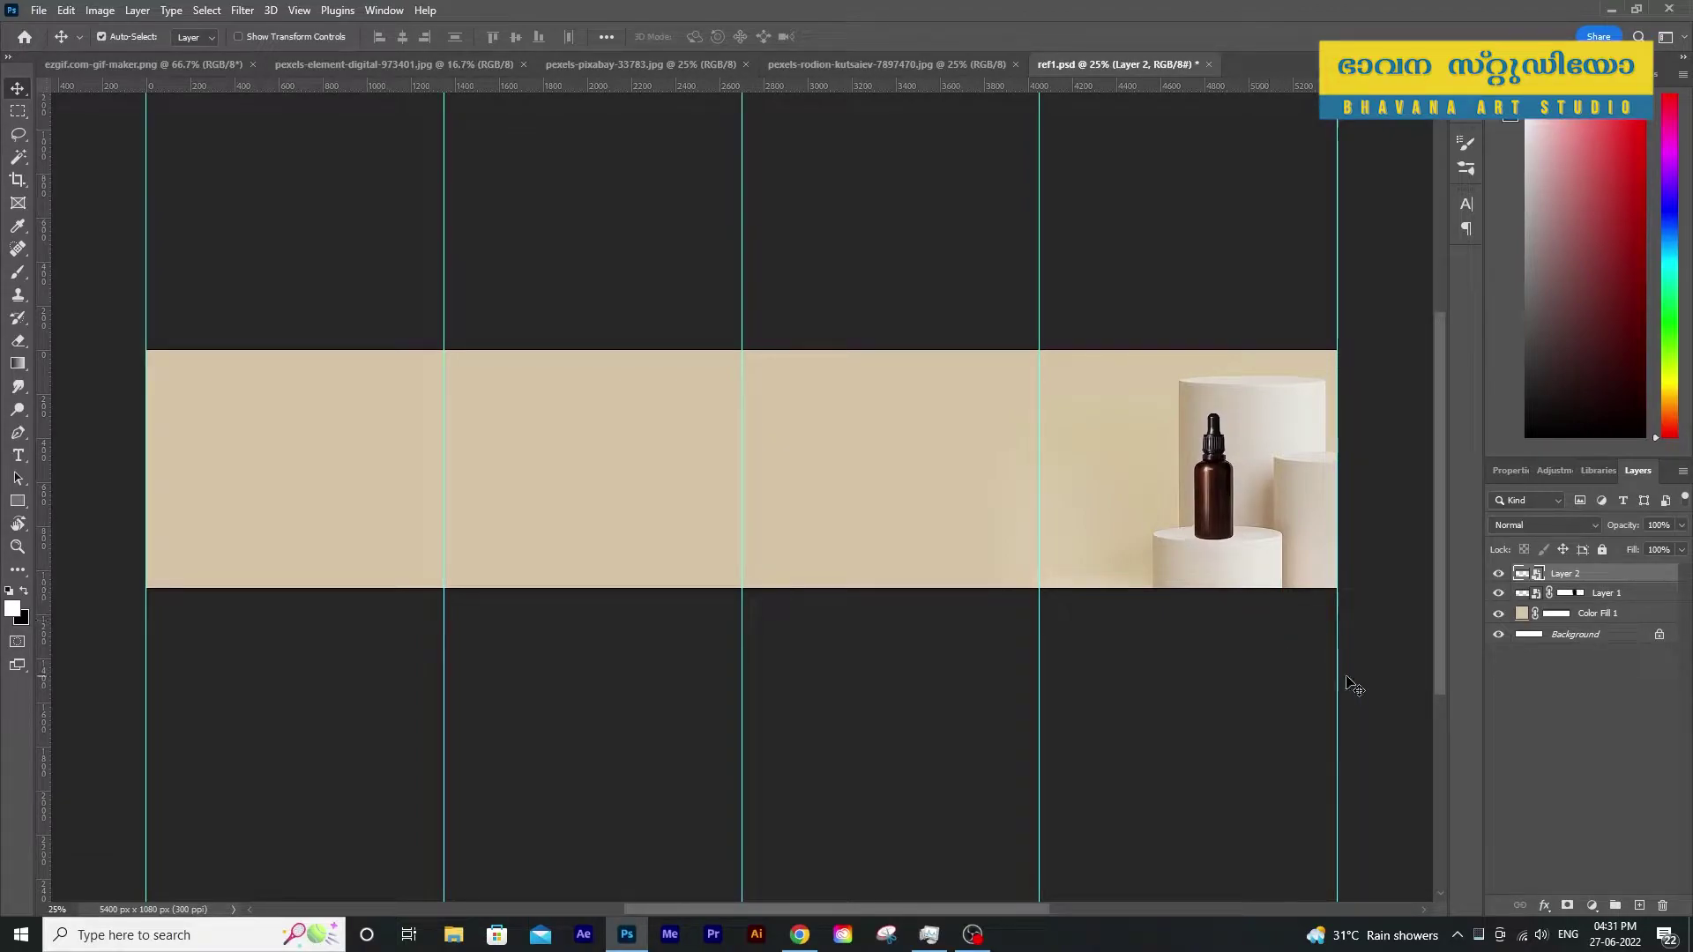
Enlarge and reposition the podium backdrop layer with Free Transform
key(ctrl+t)
drag(959, 182, 907, 162)
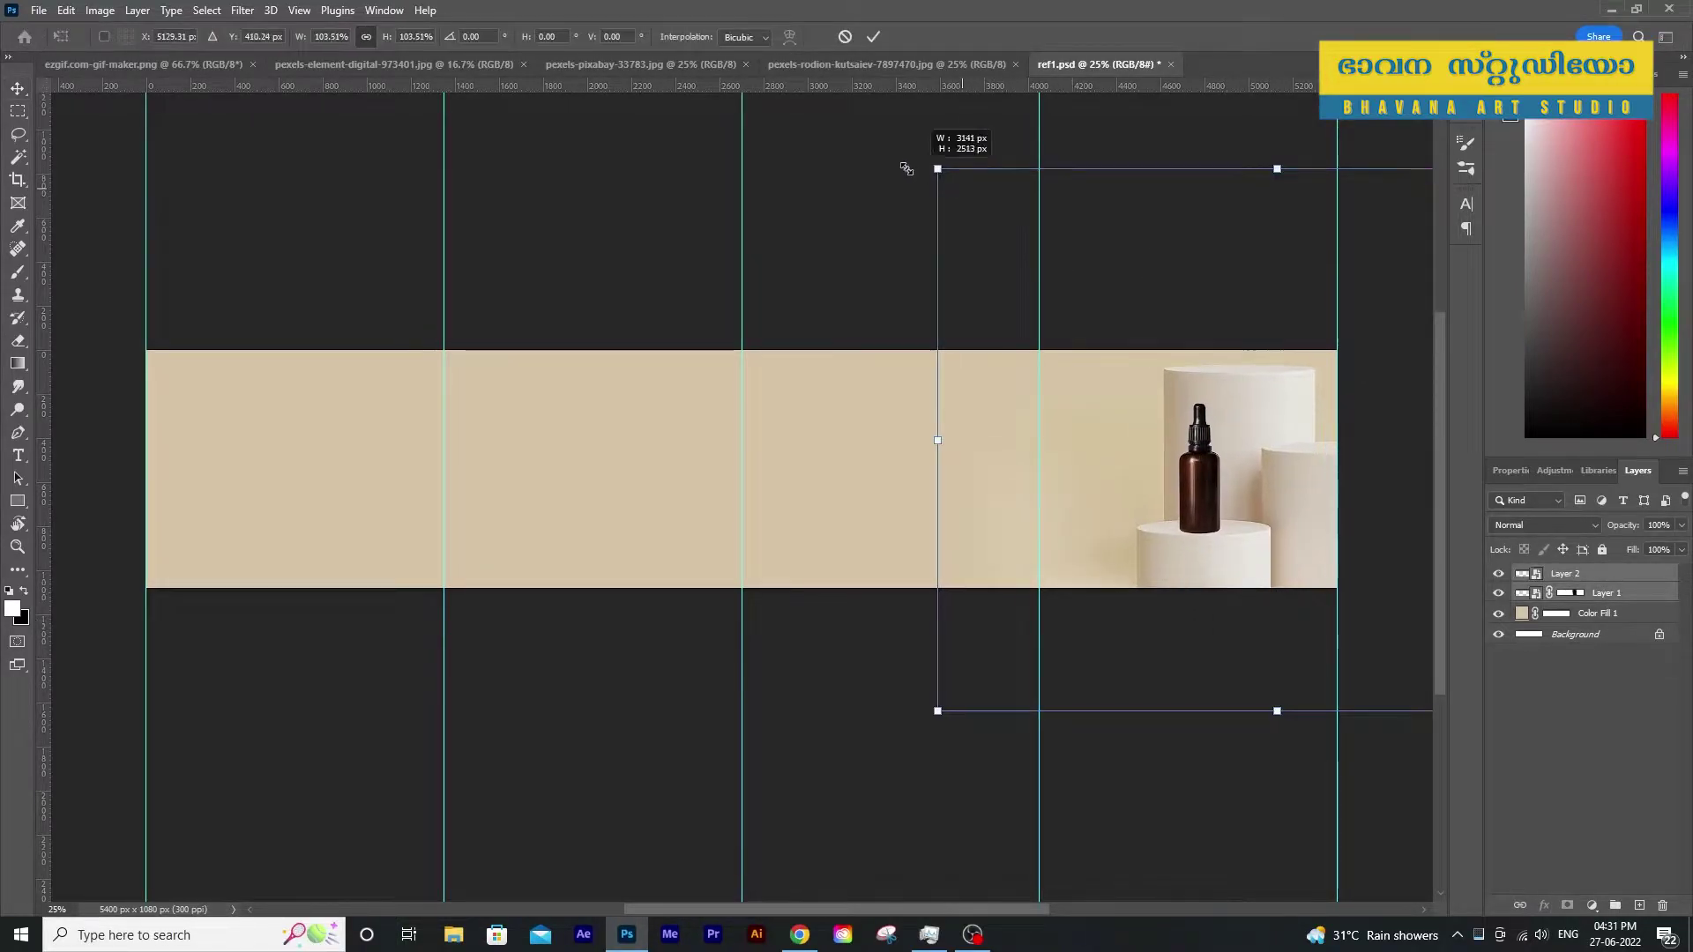
drag(1197, 367, 1235, 535)
scroll(1197, 367, up, 2)
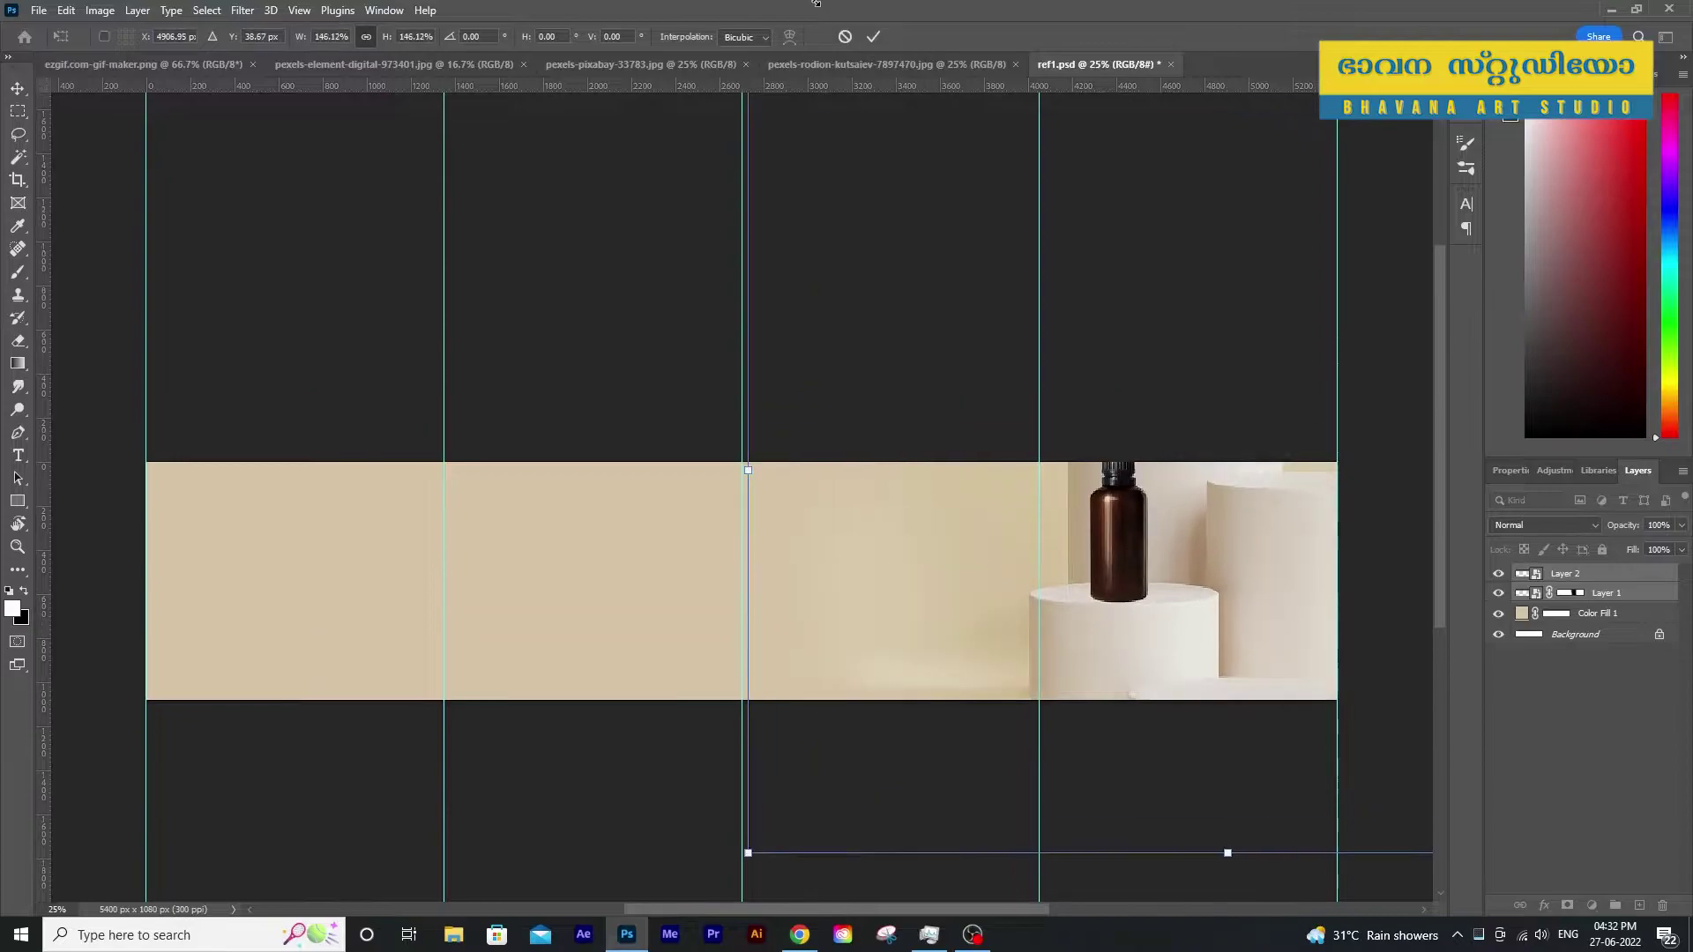
key(Return)
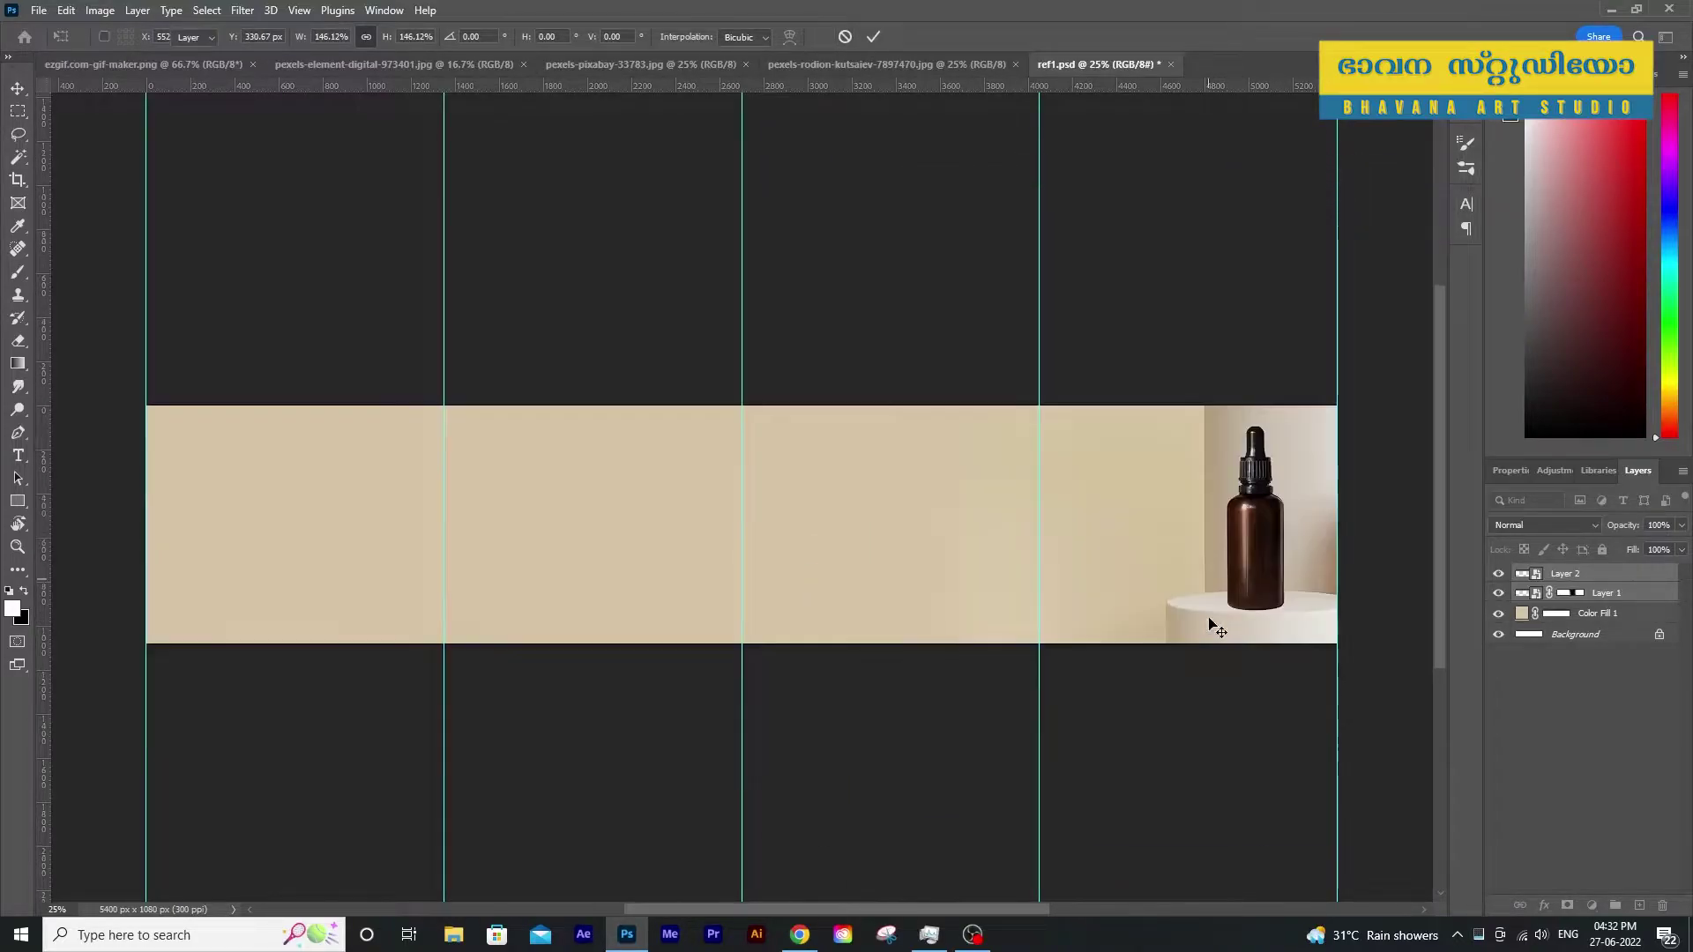
Save the banner and Alt-drag a copy of the bottle into the left panel
scroll(1245, 647, down, 1)
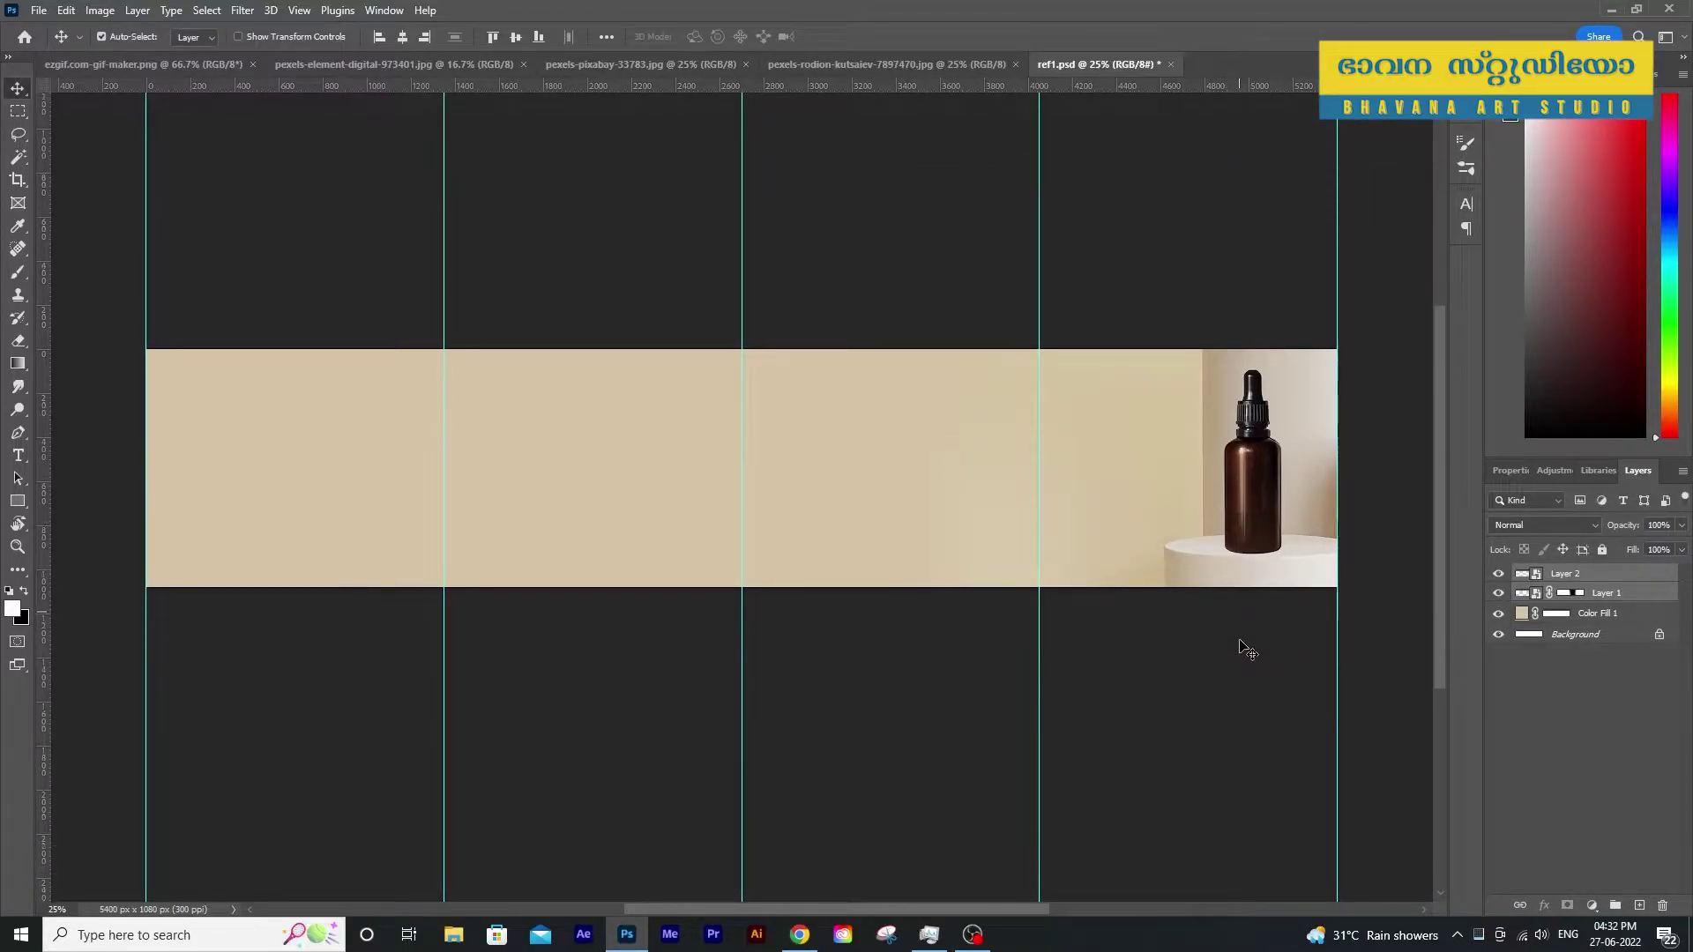
scroll(1245, 650, down, 1)
scroll(1245, 650, left, 1)
key(ctrl+s)
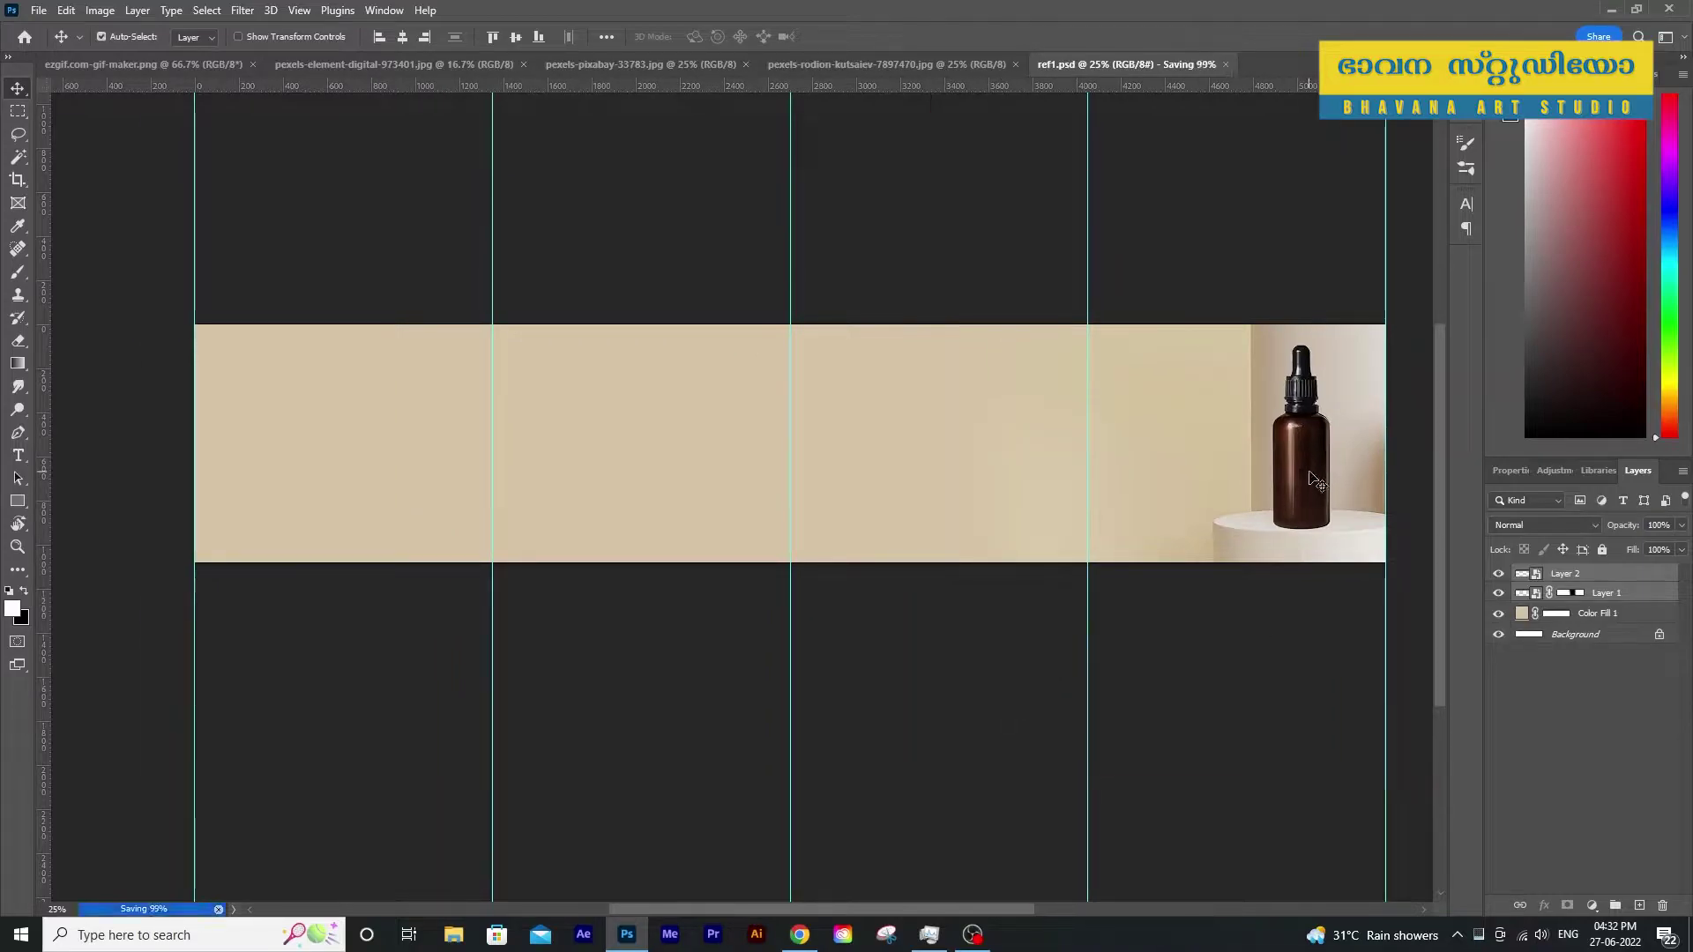
drag(1311, 491, 259, 487)
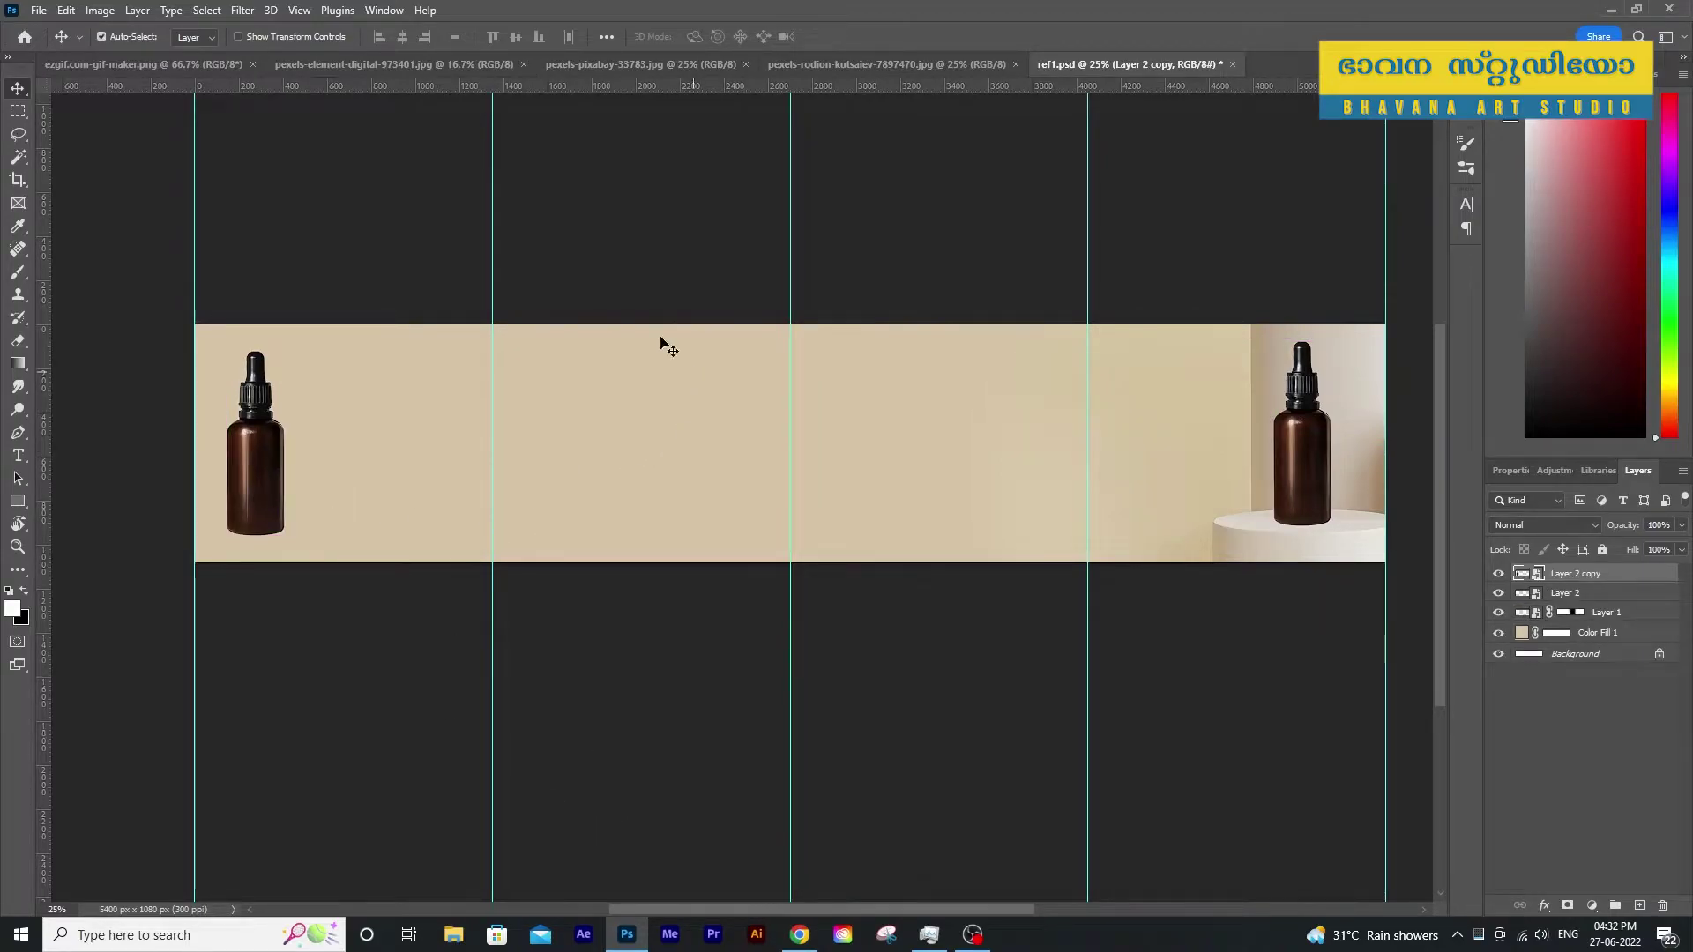
key(ctrl+shift+Tab)
key(ctrl+shift+Tab)
key(ctrl+shift+Tab)
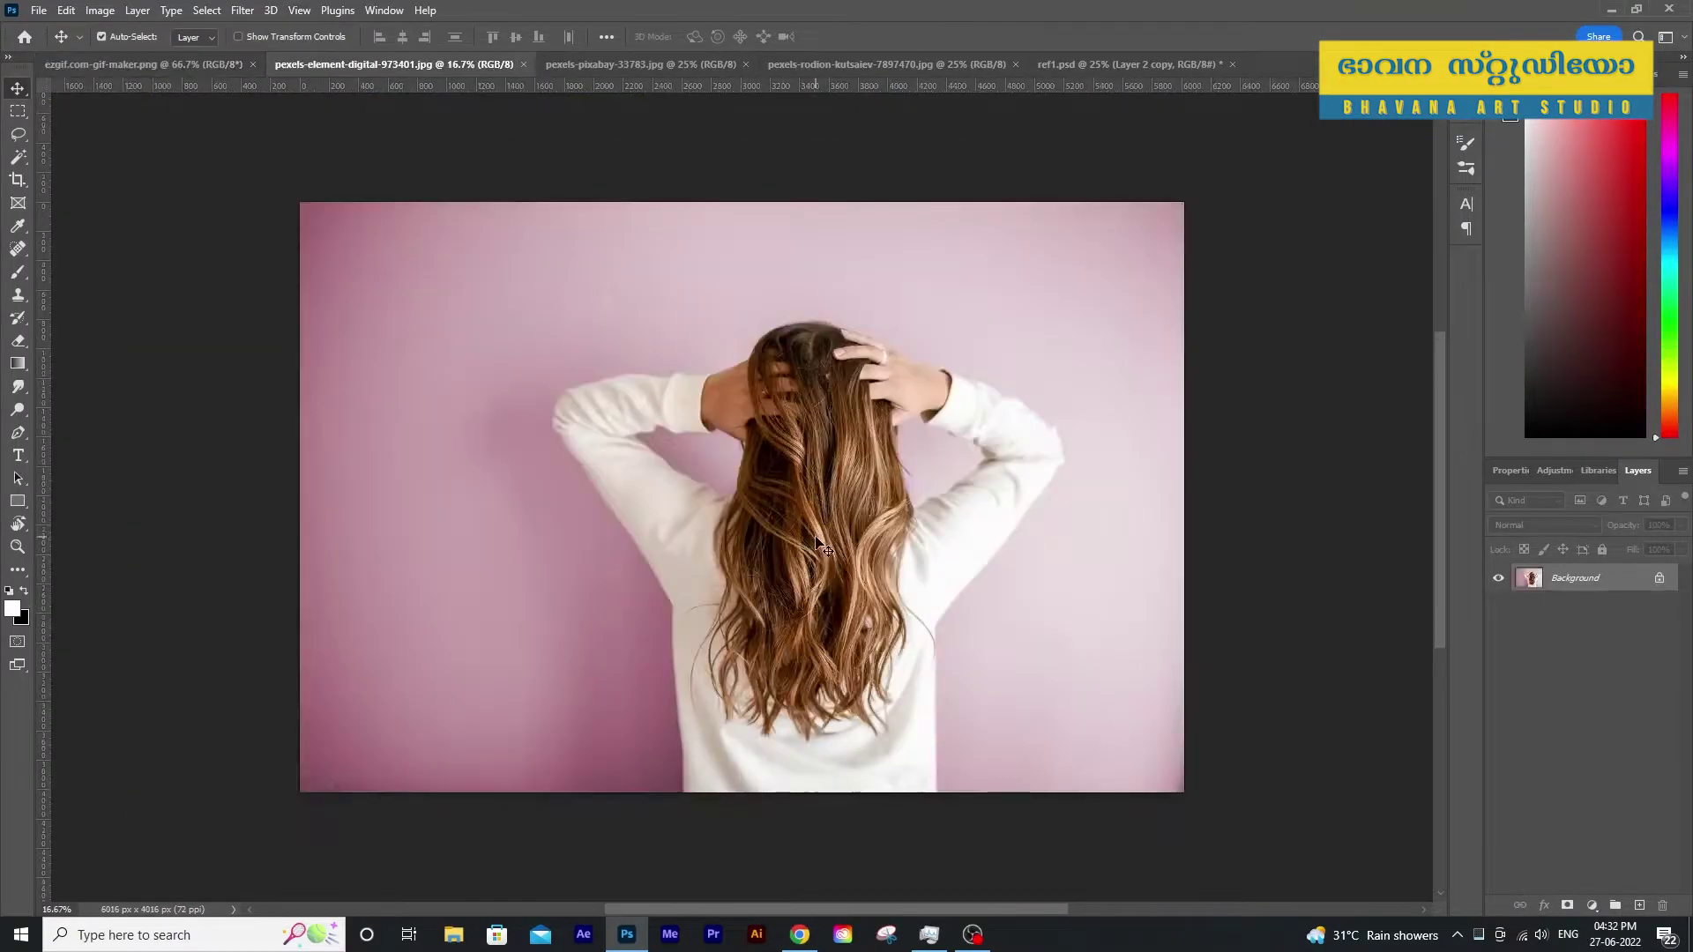
Bring the long-hair photo into the banner and shrink it into the second panel
drag(1577, 579, 754, 416)
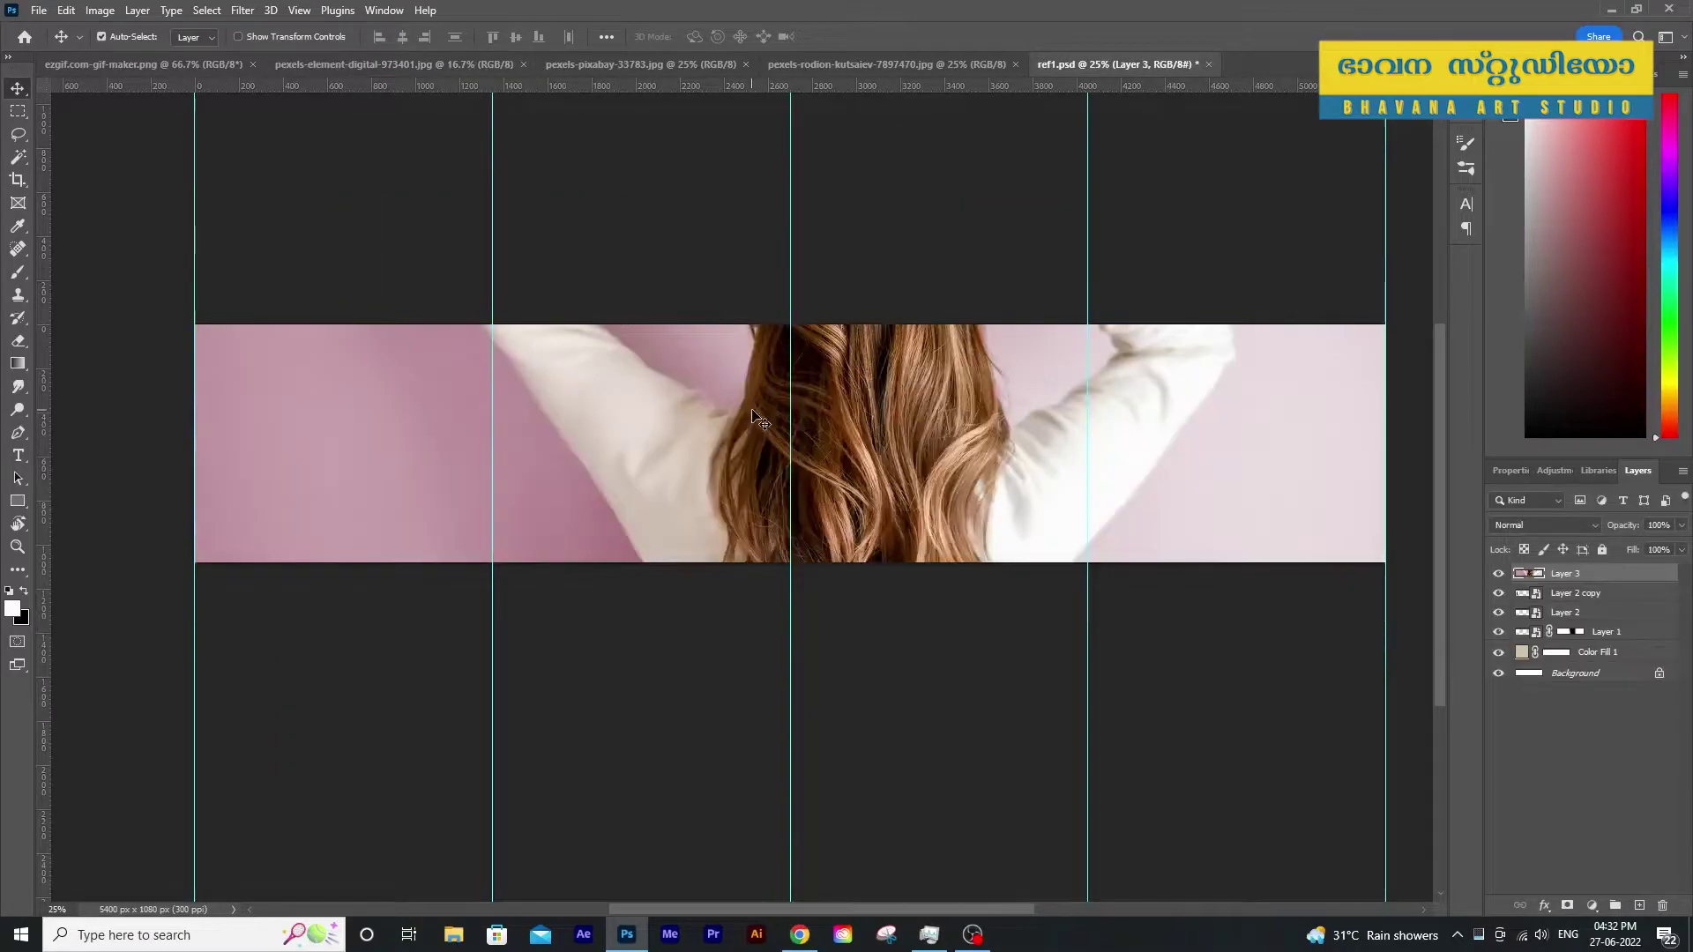
key(ctrl+t)
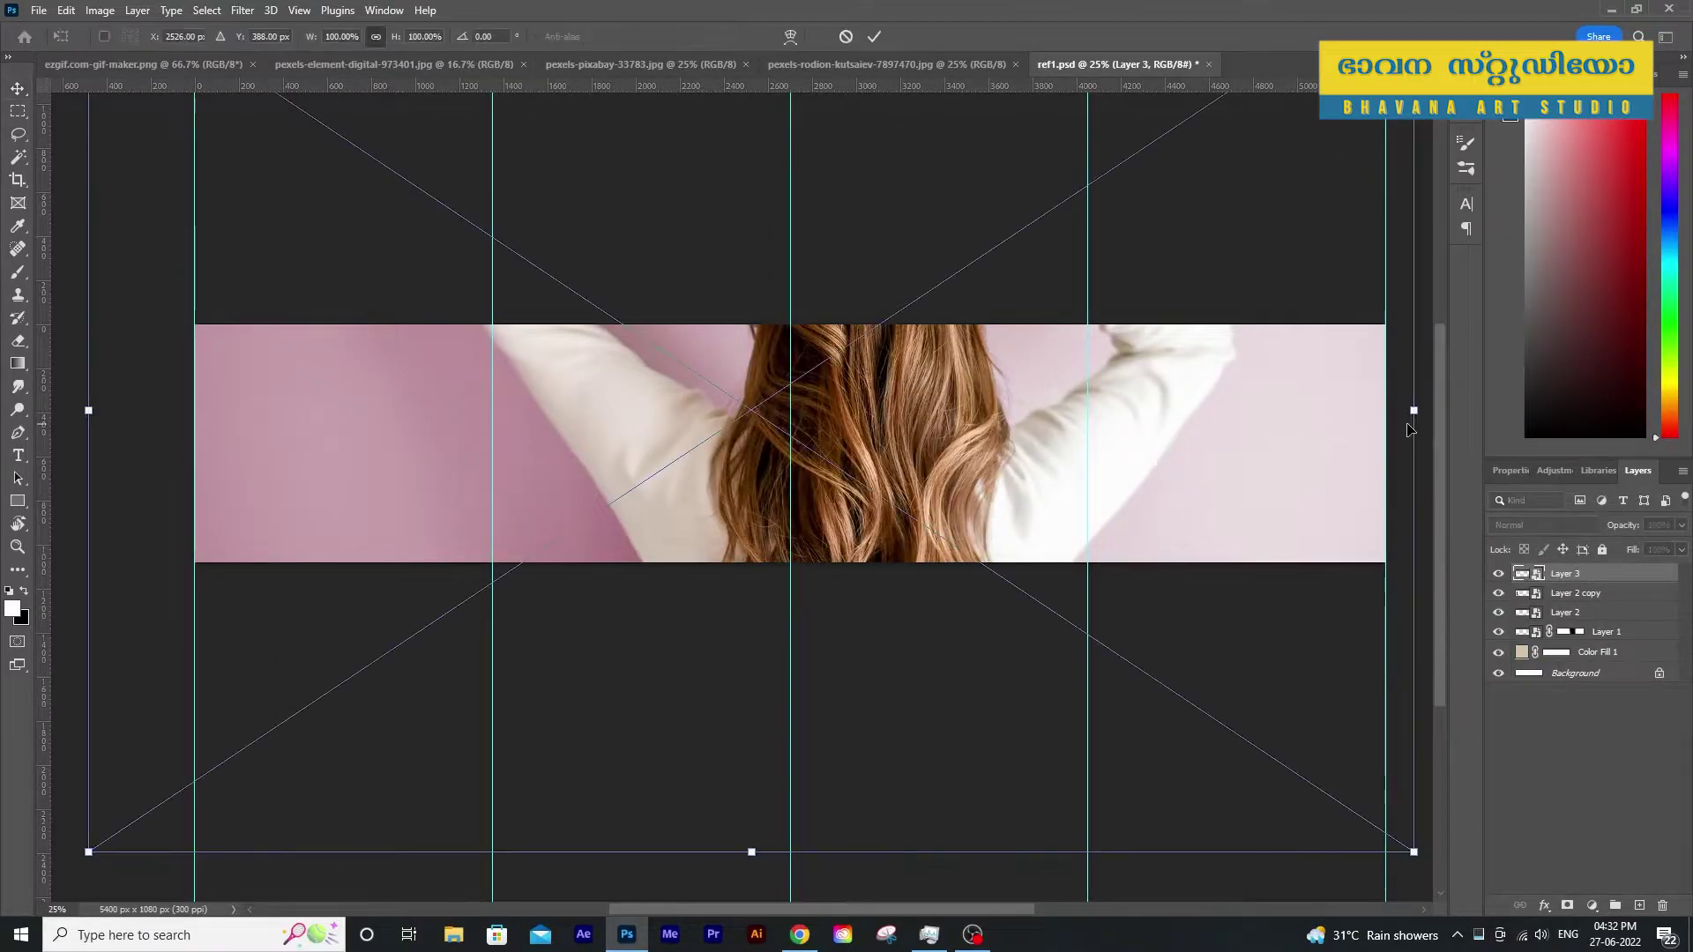
mouse_move(1421, 409)
mouse_down()
mouse_move(855, 440)
mouse_move(386, 423)
mouse_up()
key(Return)
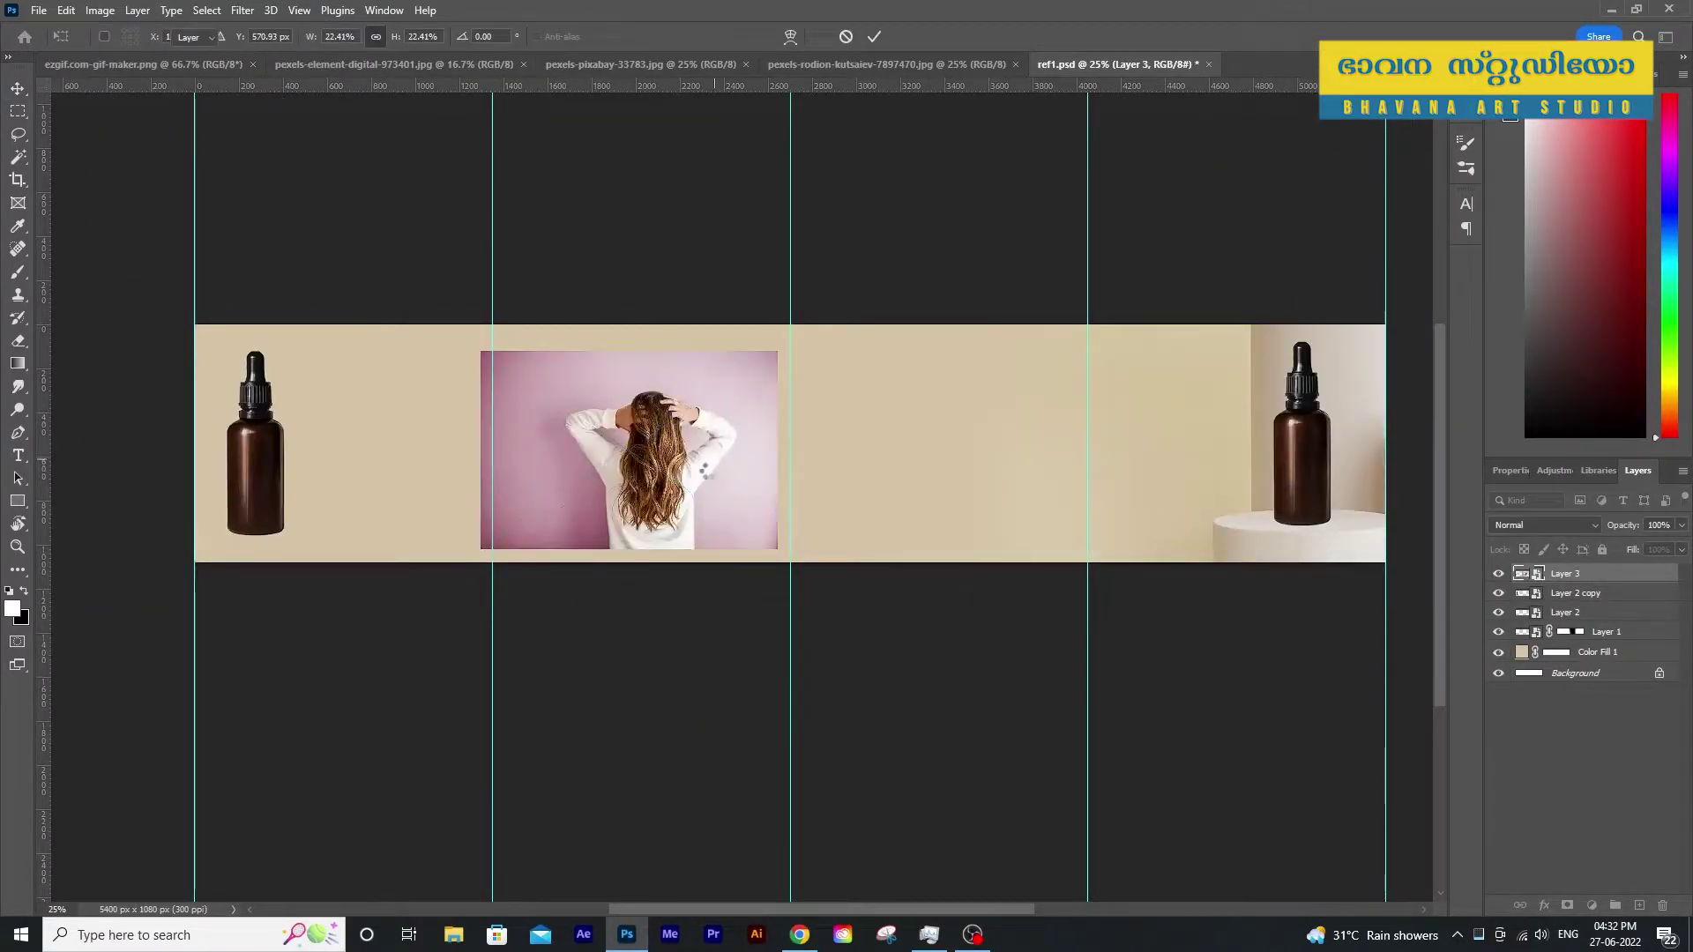
Zoom in on the hair photo and pick the Magic Wand tool to select the woman
key(z)
click(785, 619)
key(v)
scroll(814, 635, down, 2)
click(19, 157)
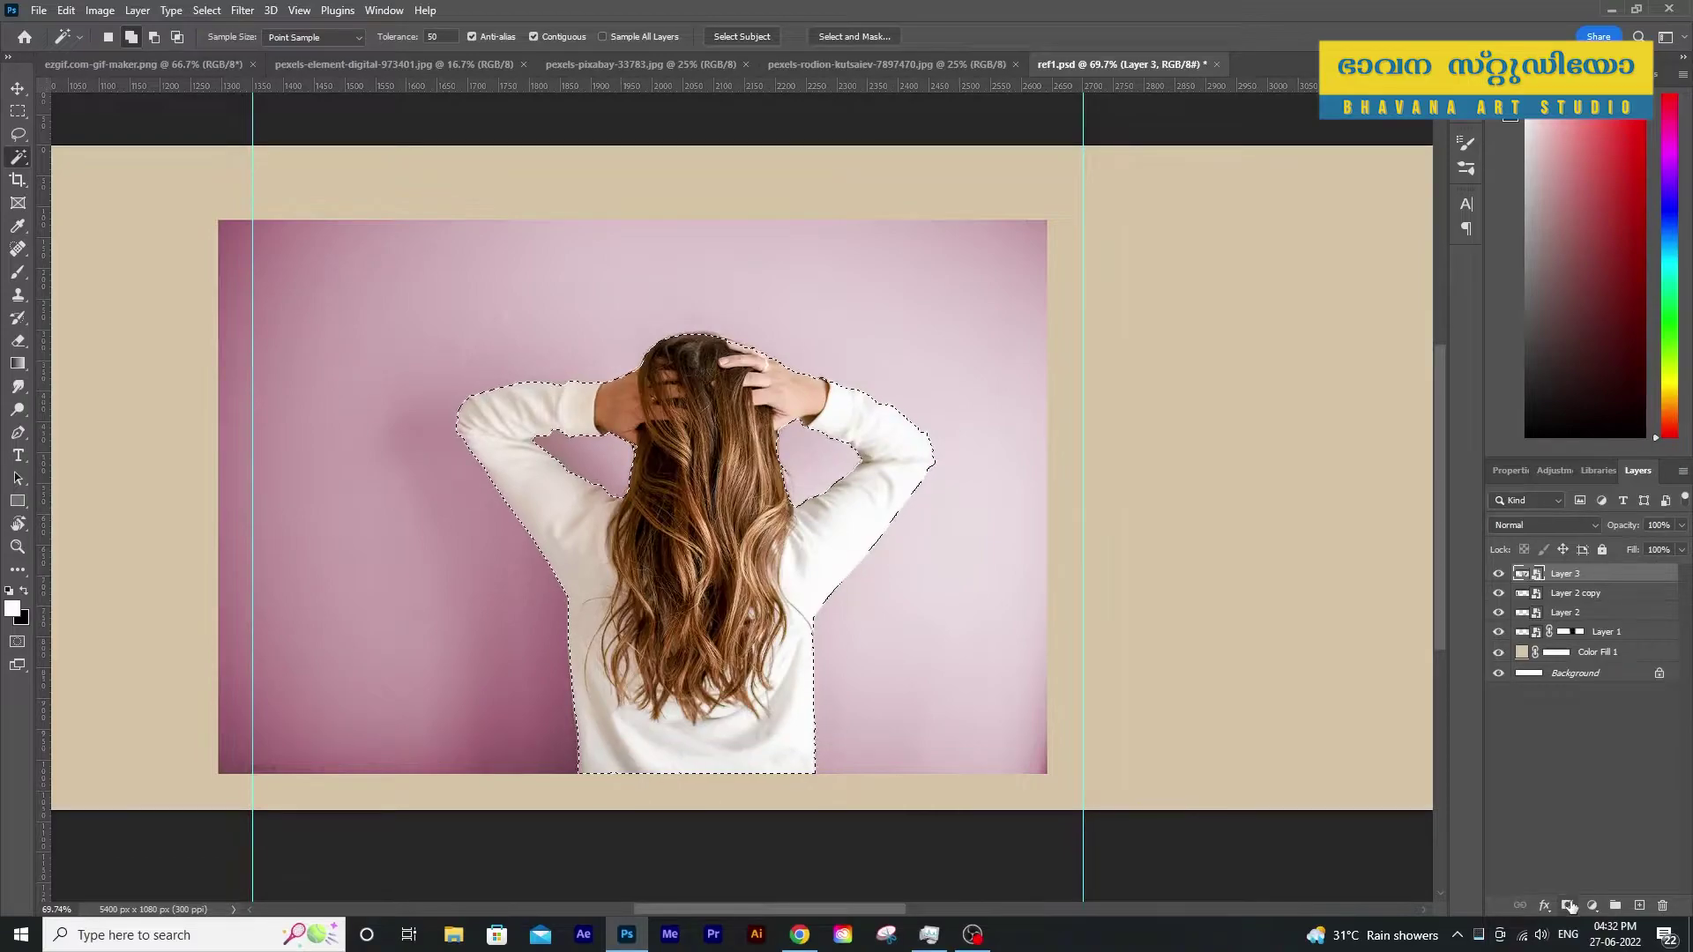
Refine the woman's selection in Select and Mask around her arms, output as a masked new layer
click(203, 10)
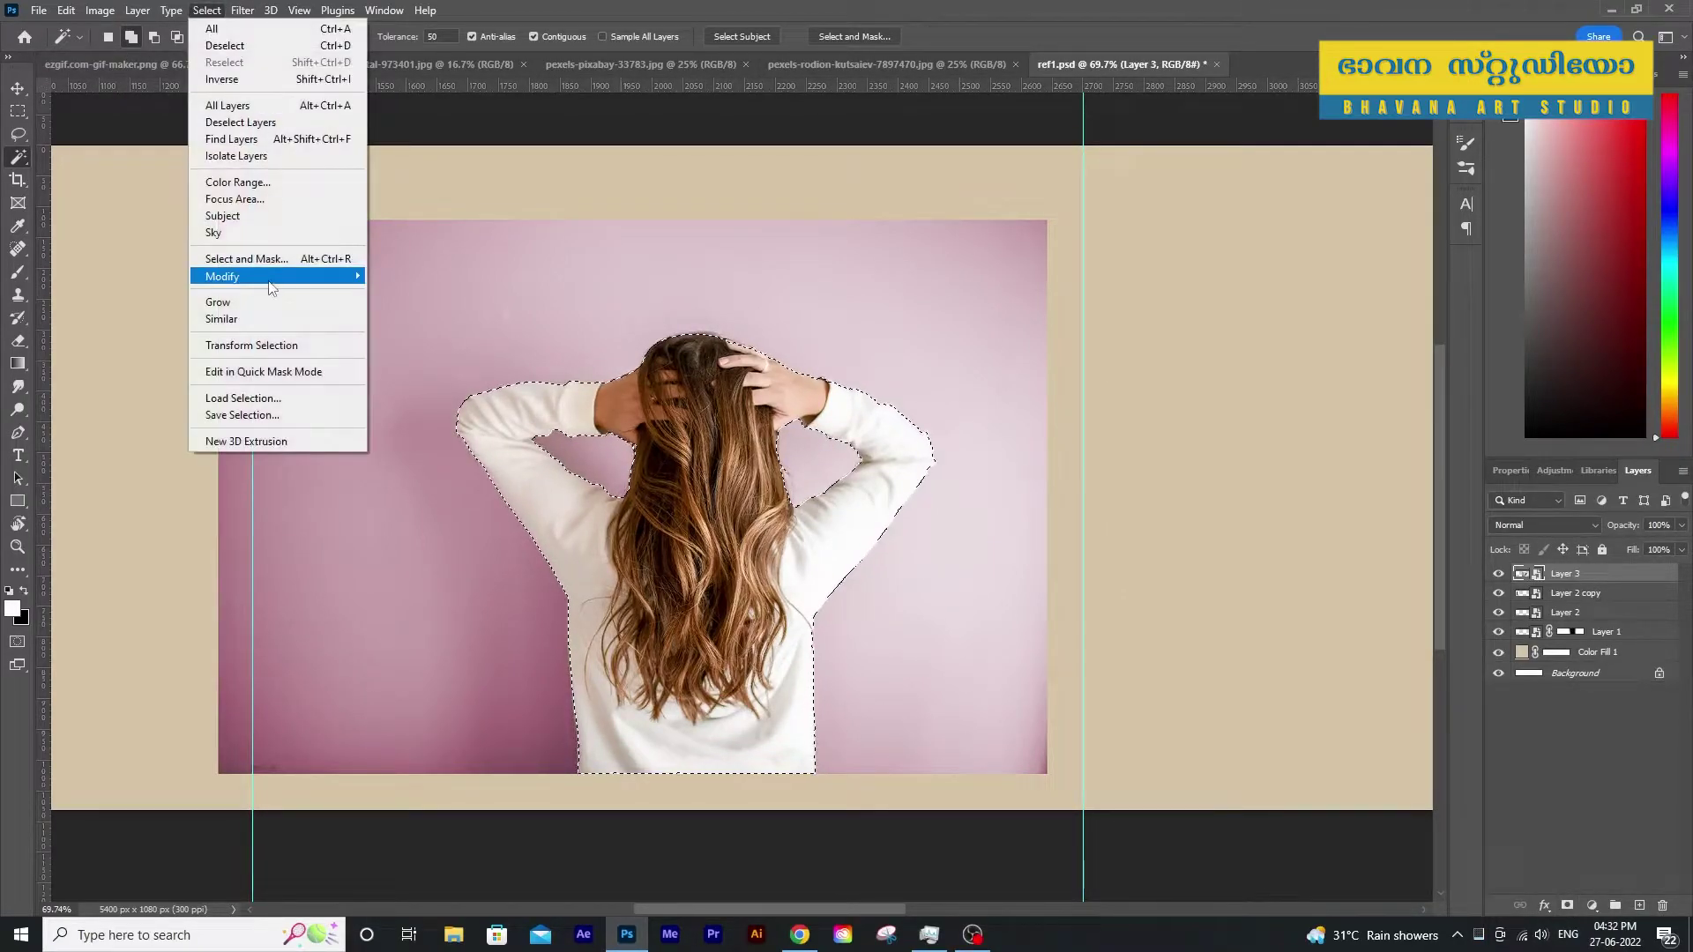
shift+click(267, 256)
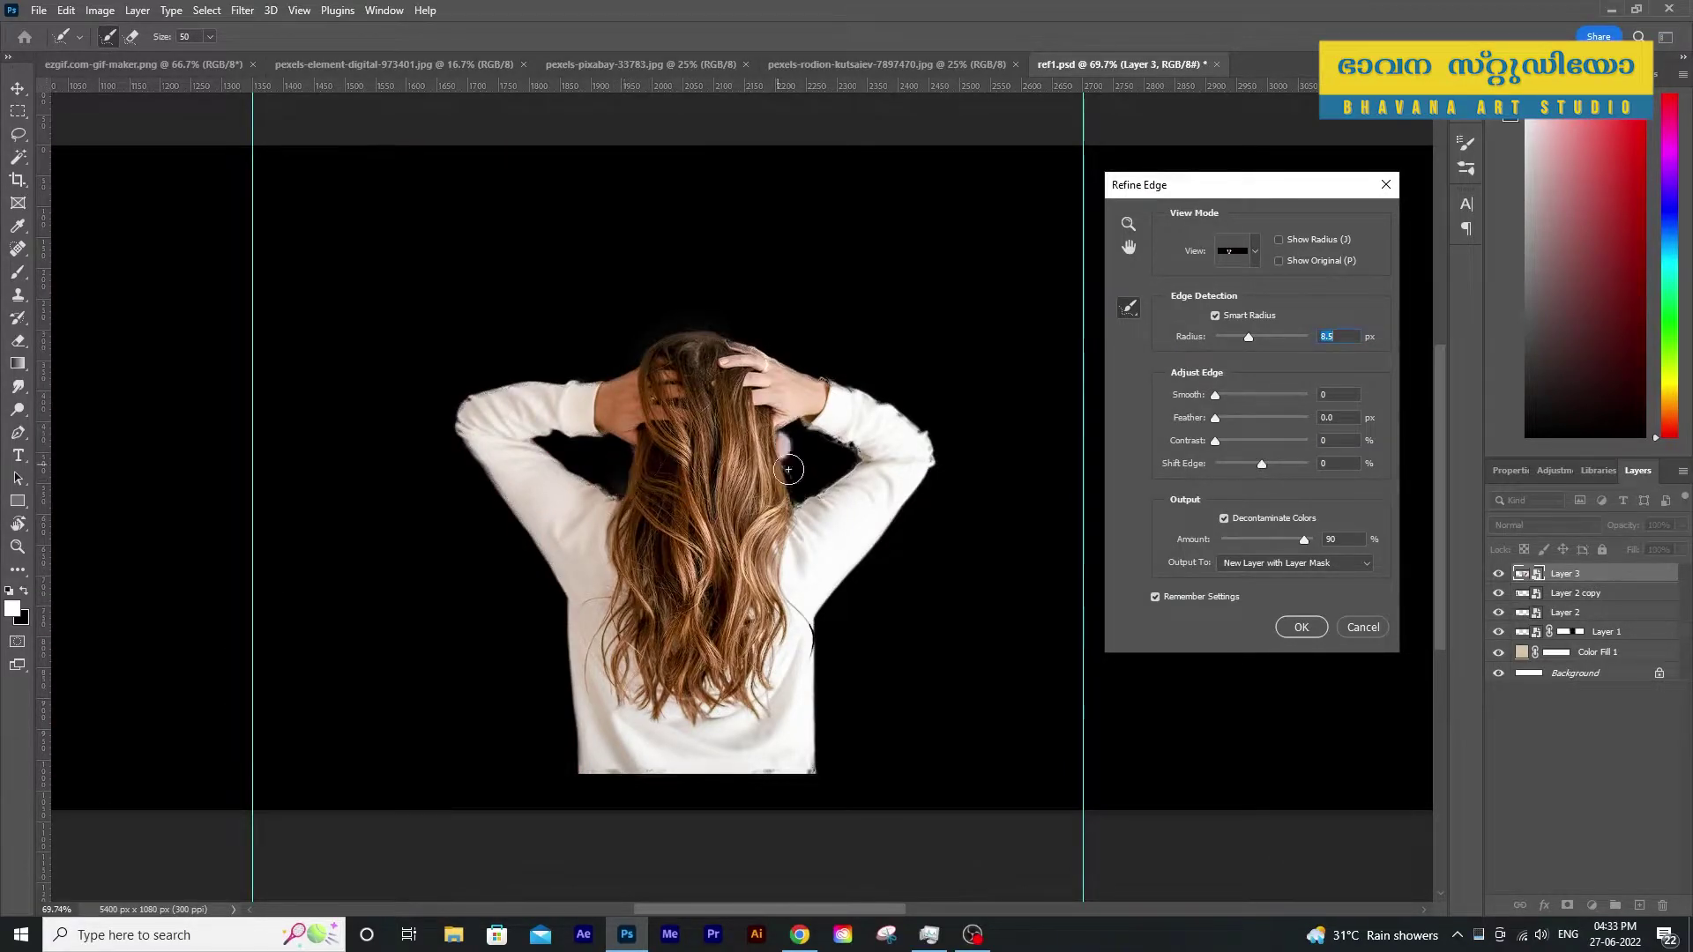
drag(1124, 311, 1167, 326)
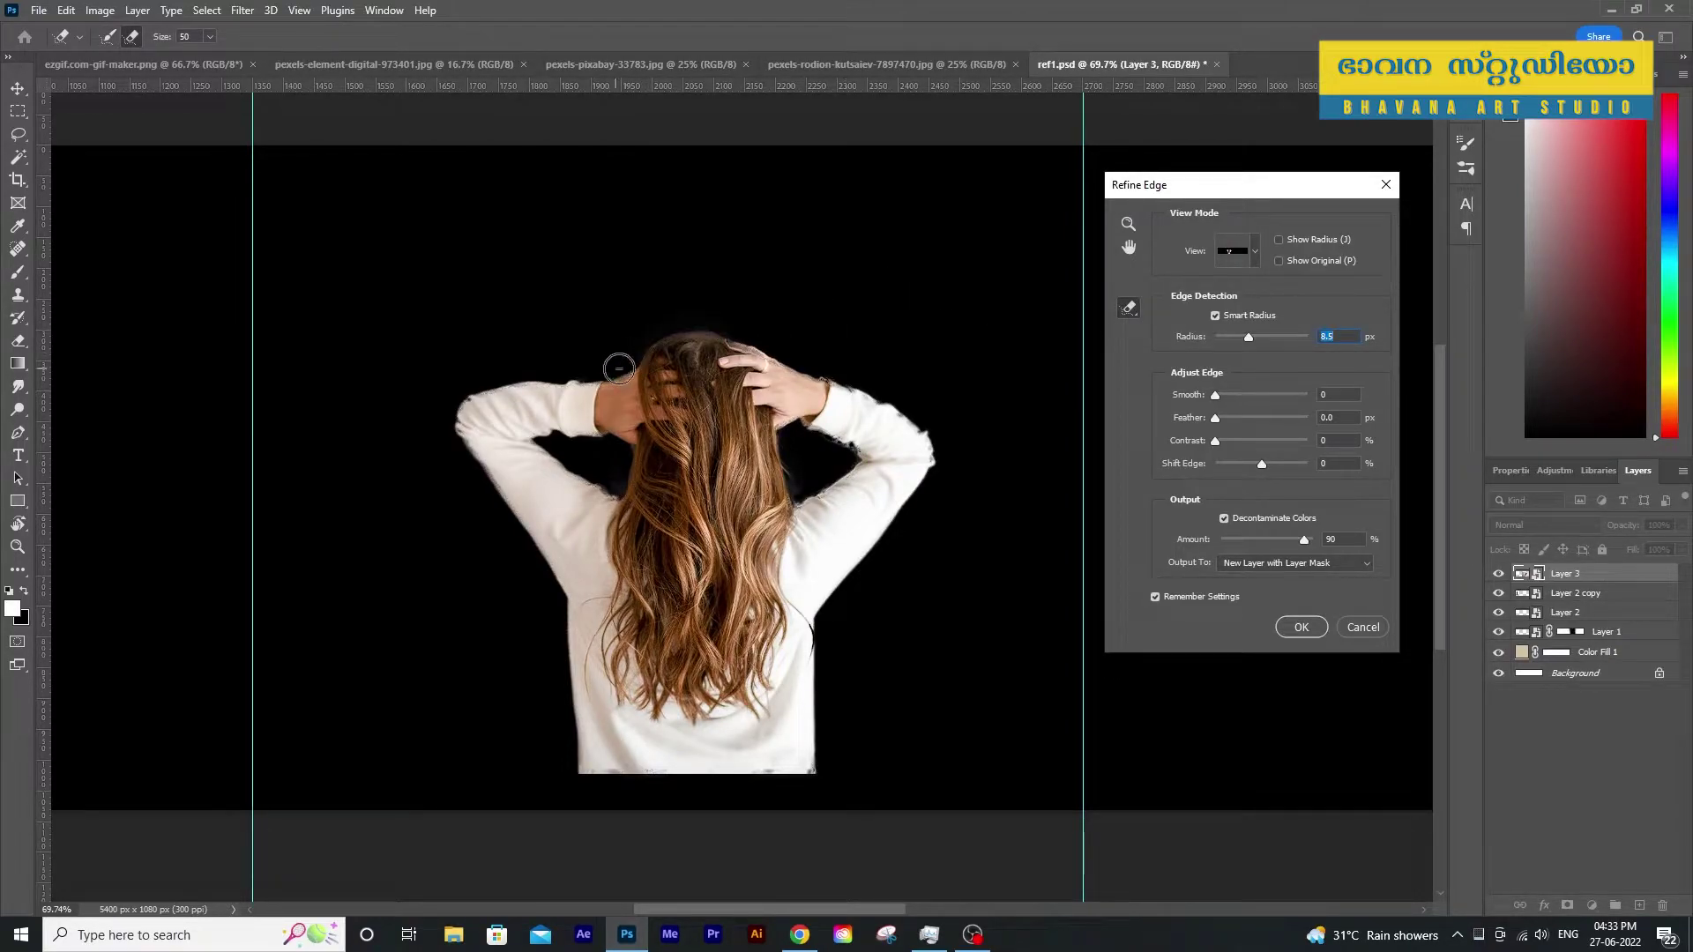
mouse_move(618, 368)
mouse_down()
mouse_move(459, 423)
mouse_move(571, 706)
mouse_move(817, 770)
mouse_move(900, 507)
mouse_move(770, 340)
mouse_move(732, 336)
mouse_up()
drag(833, 428, 807, 491)
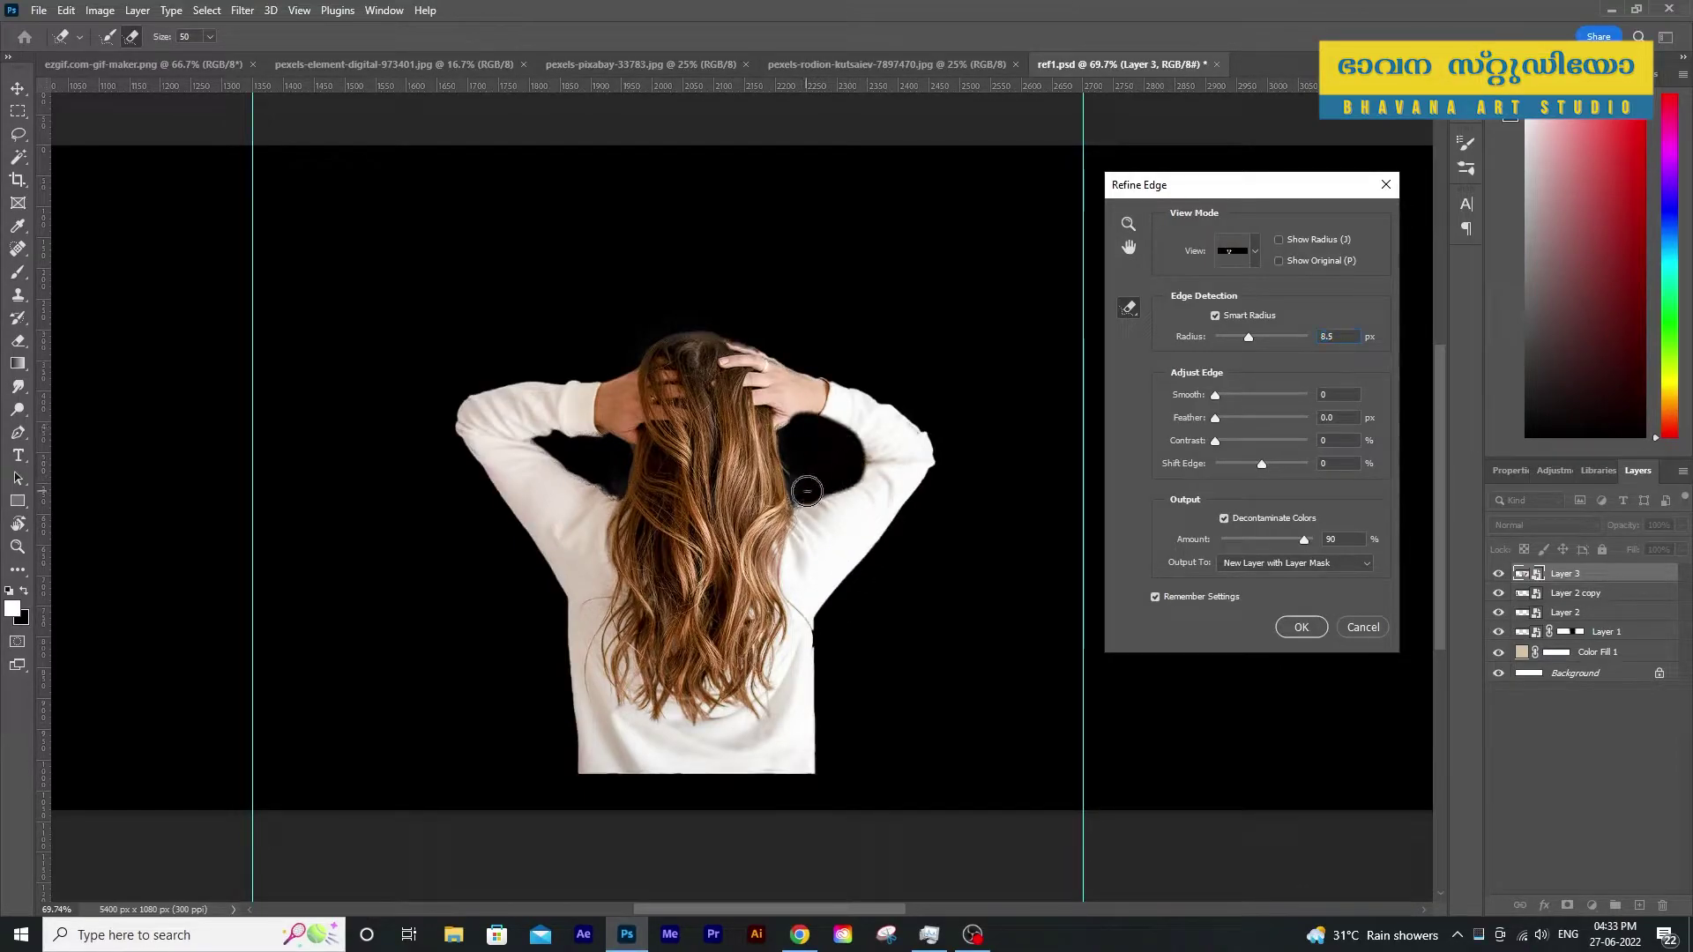
drag(538, 427, 608, 485)
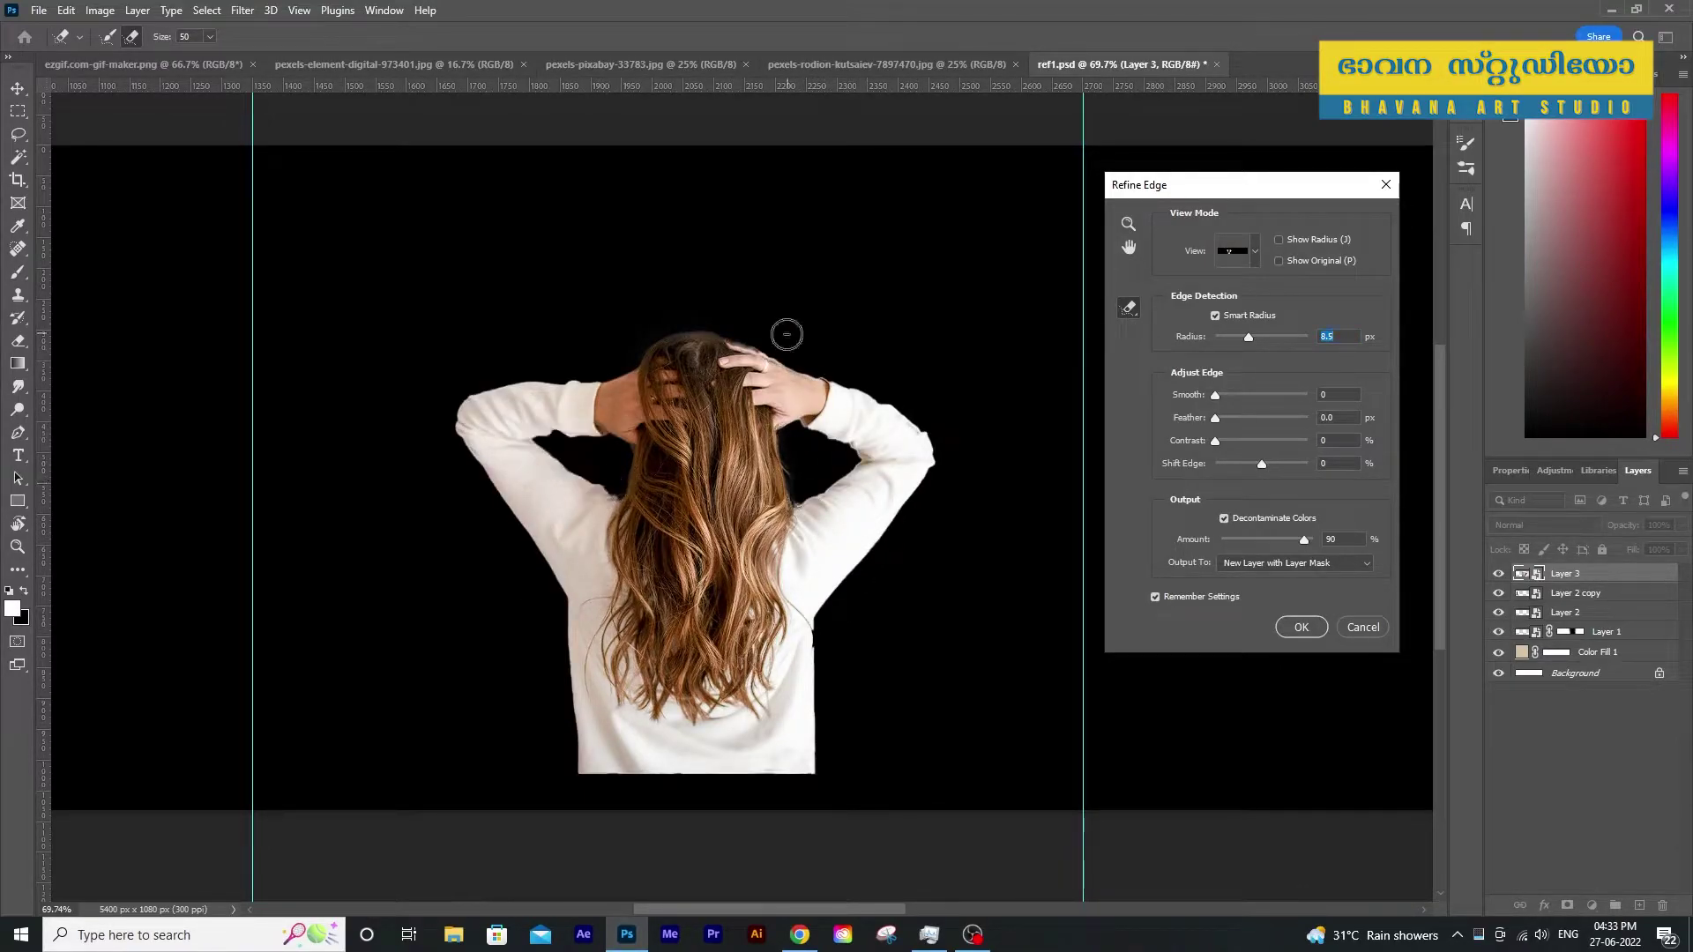
click(1301, 628)
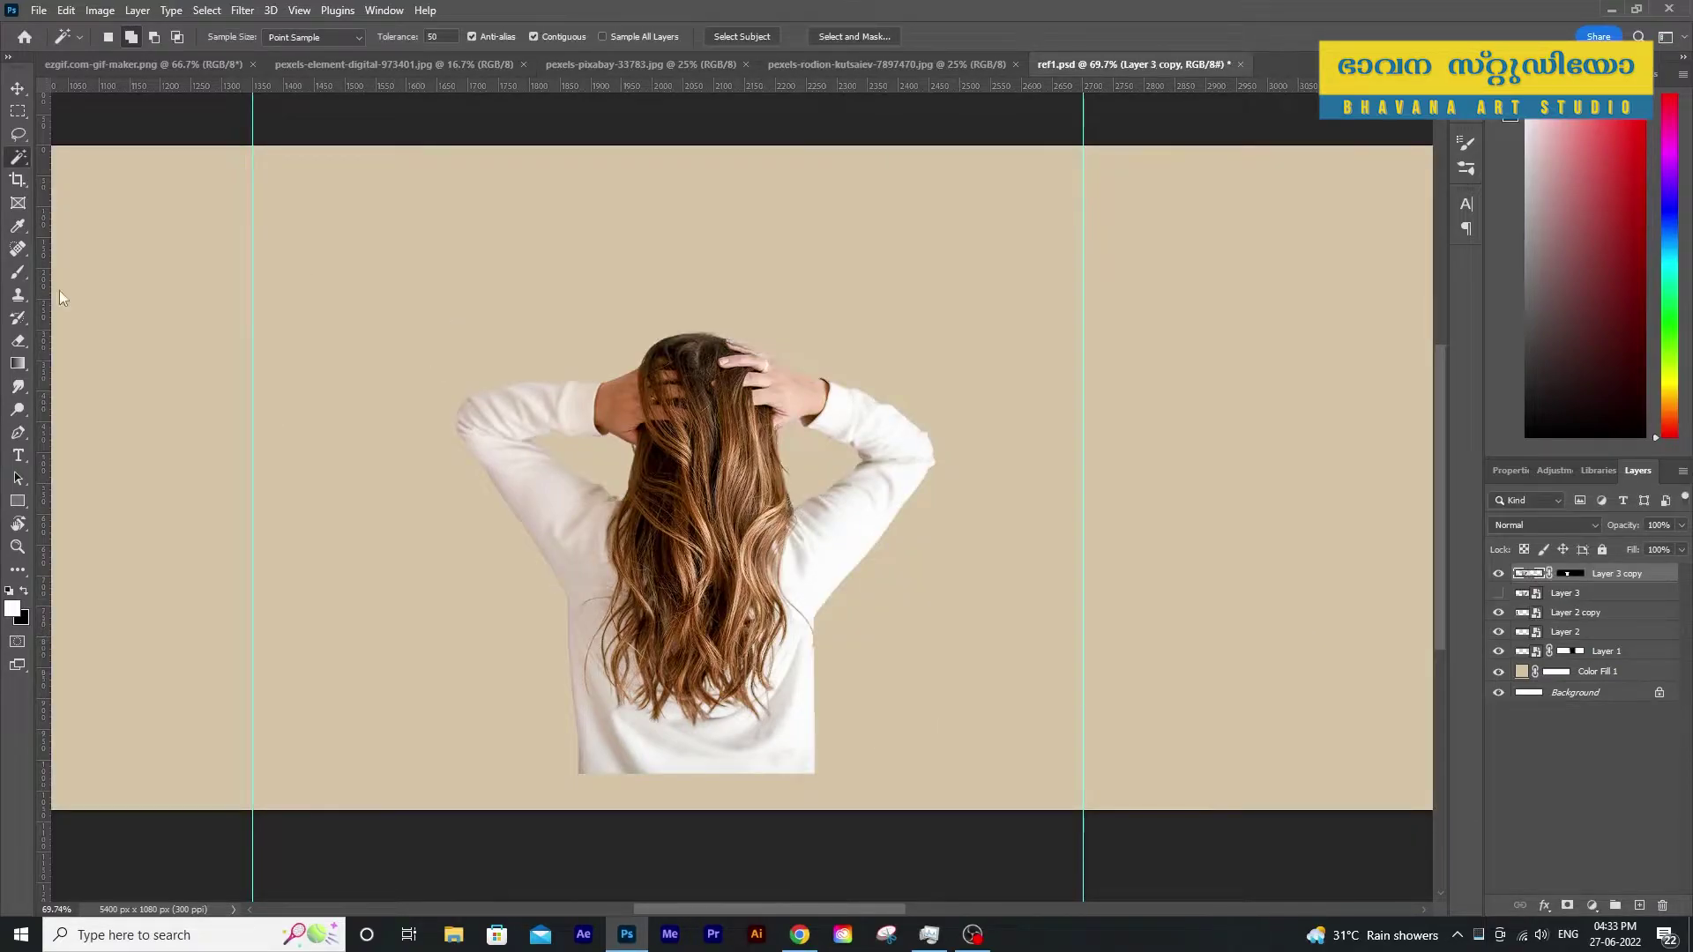
Zoom out and enlarge the woman cut-out to 125% near the banner's centre
key(z)
mouse_move(748, 457)
mouse_down()
mouse_move(687, 457)
mouse_move(893, 503)
mouse_up()
key(v)
key(ctrl+t)
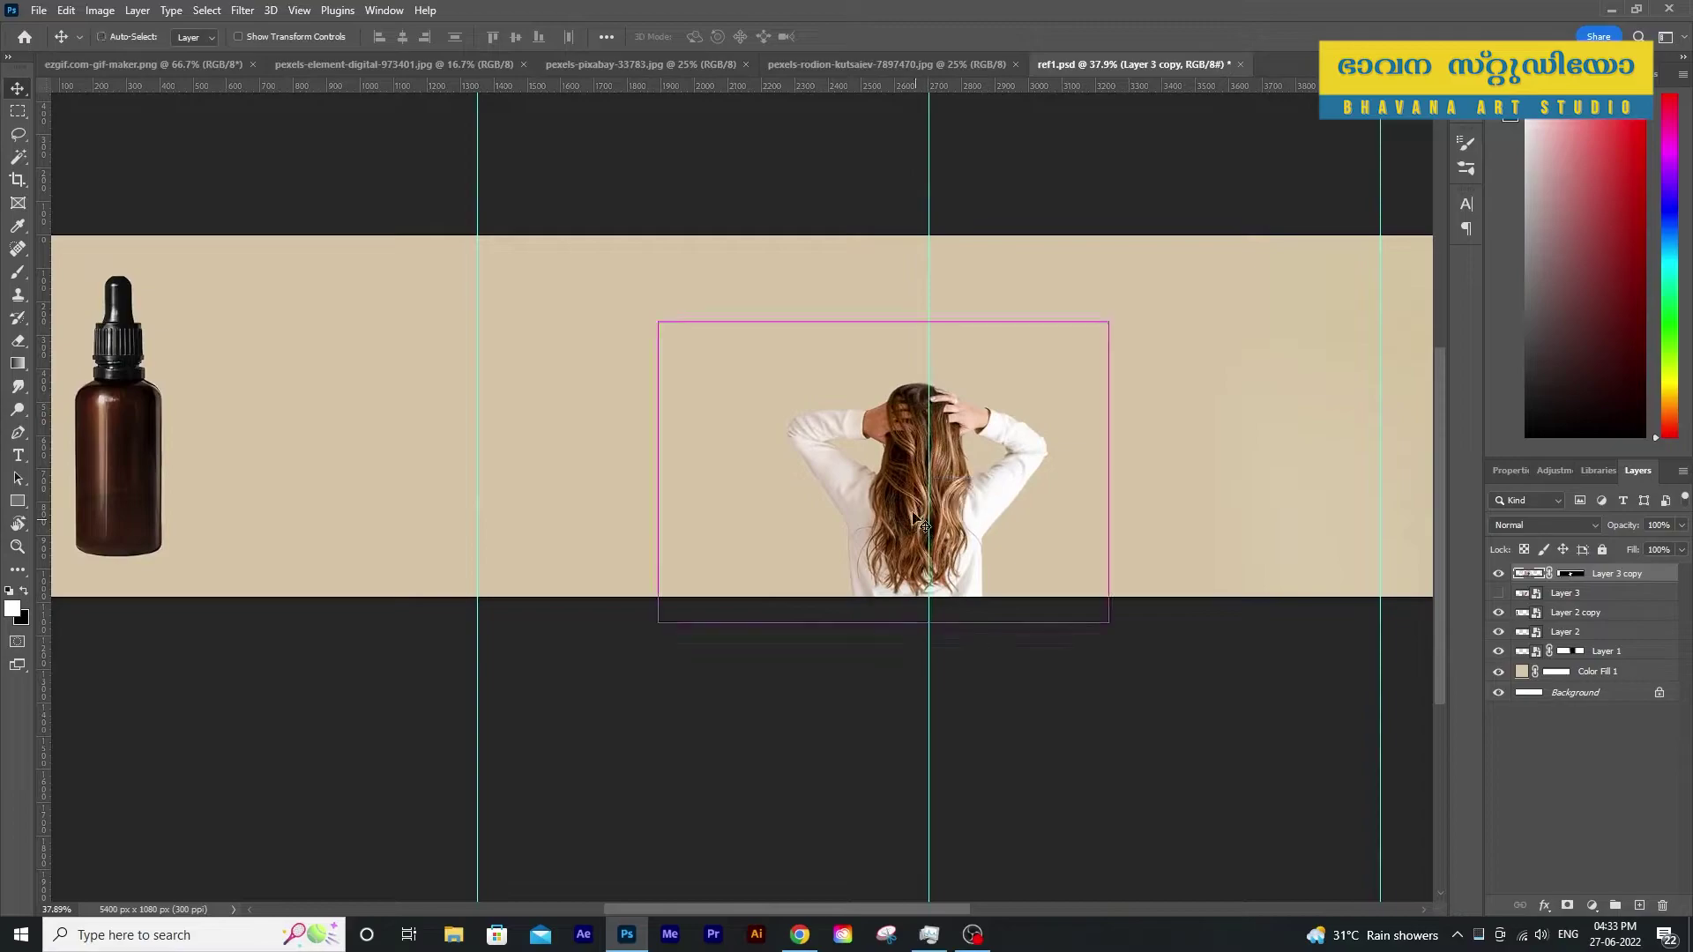
drag(886, 323, 884, 238)
drag(992, 497, 994, 479)
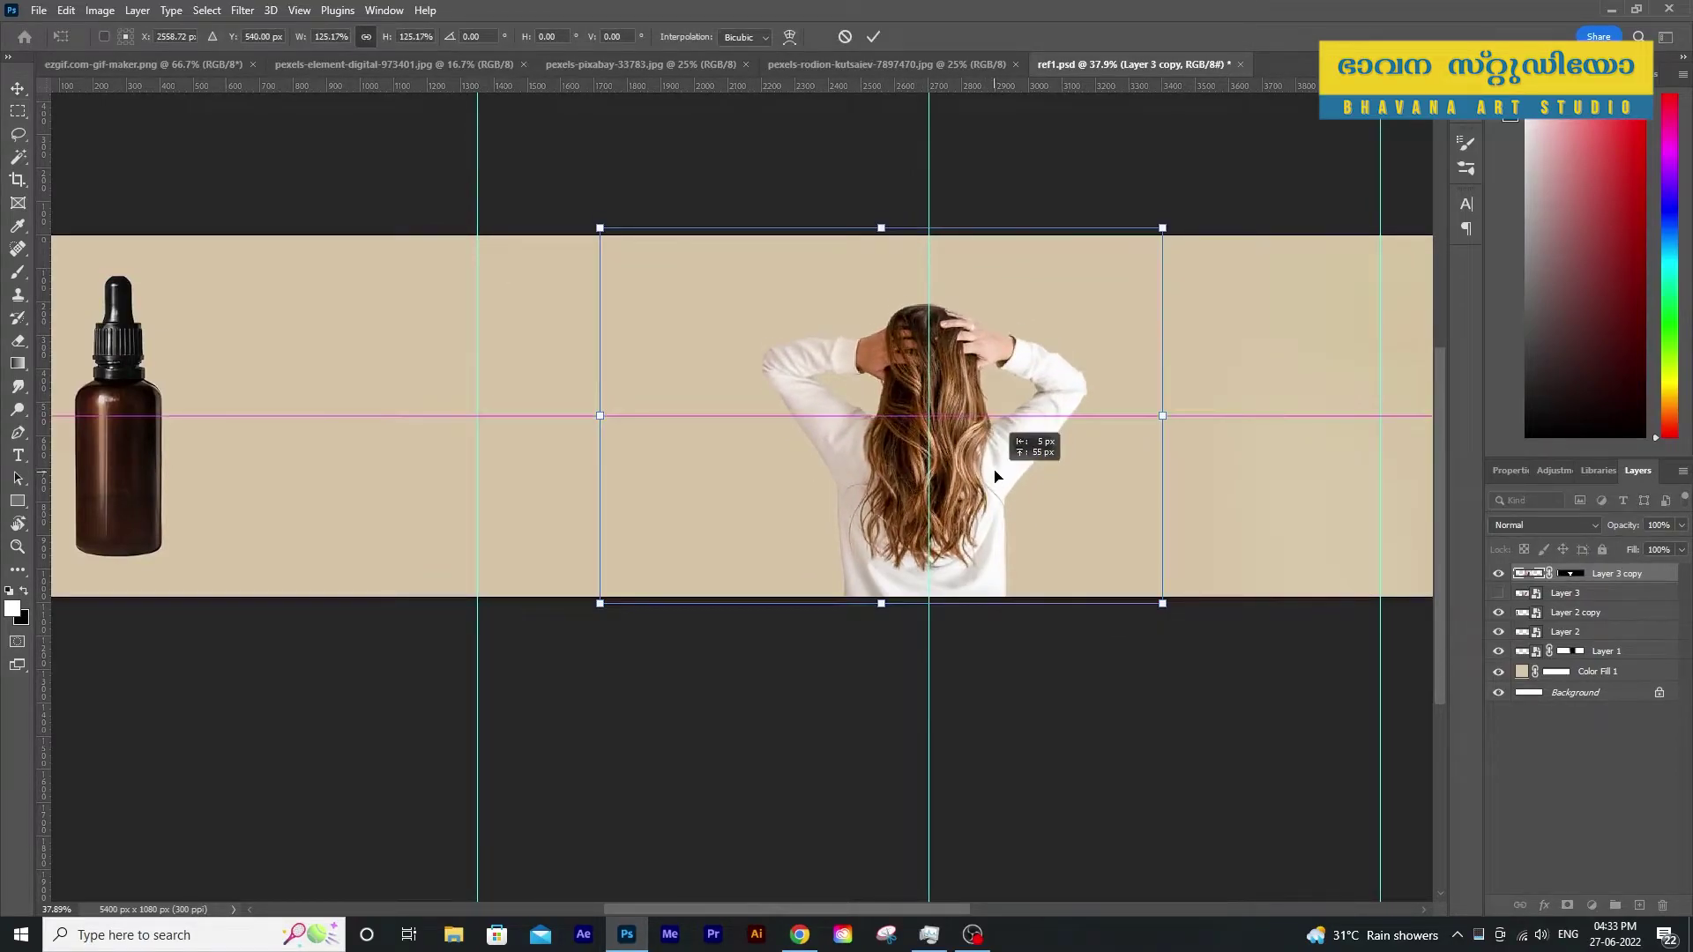
key(Return)
scroll(994, 476, down, 2)
scroll(724, 506, down, 2)
scroll(724, 505, down, 1)
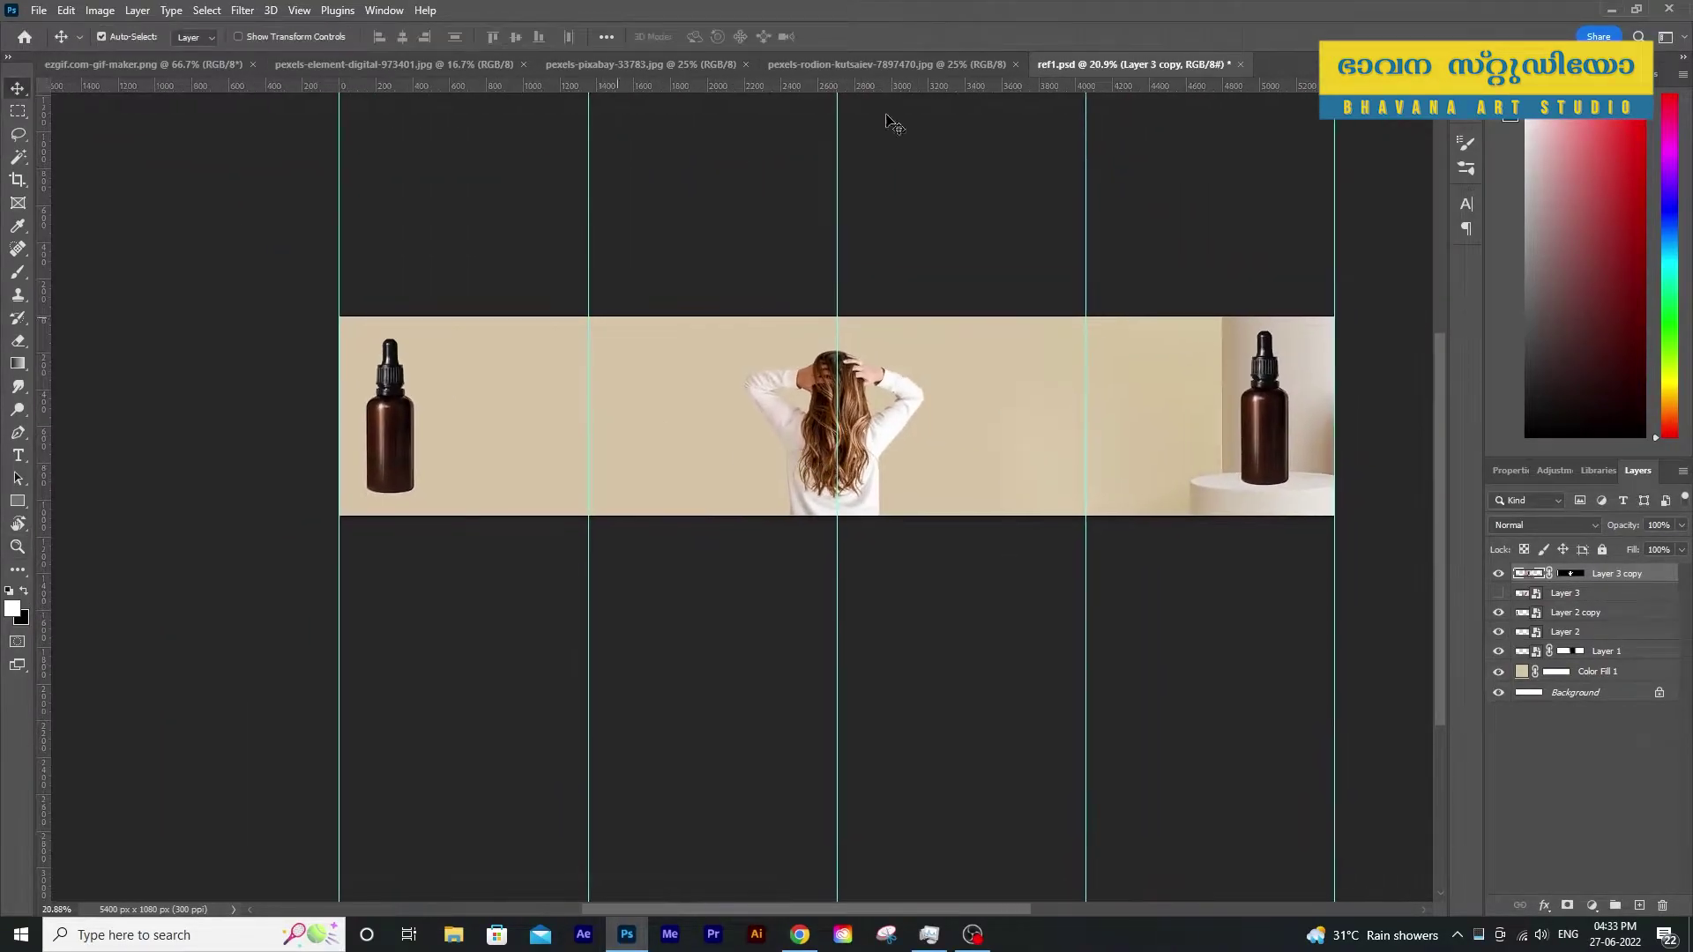
Start a pen shape with a light pink fill and move it right
click(502, 334)
click(507, 255)
click(197, 36)
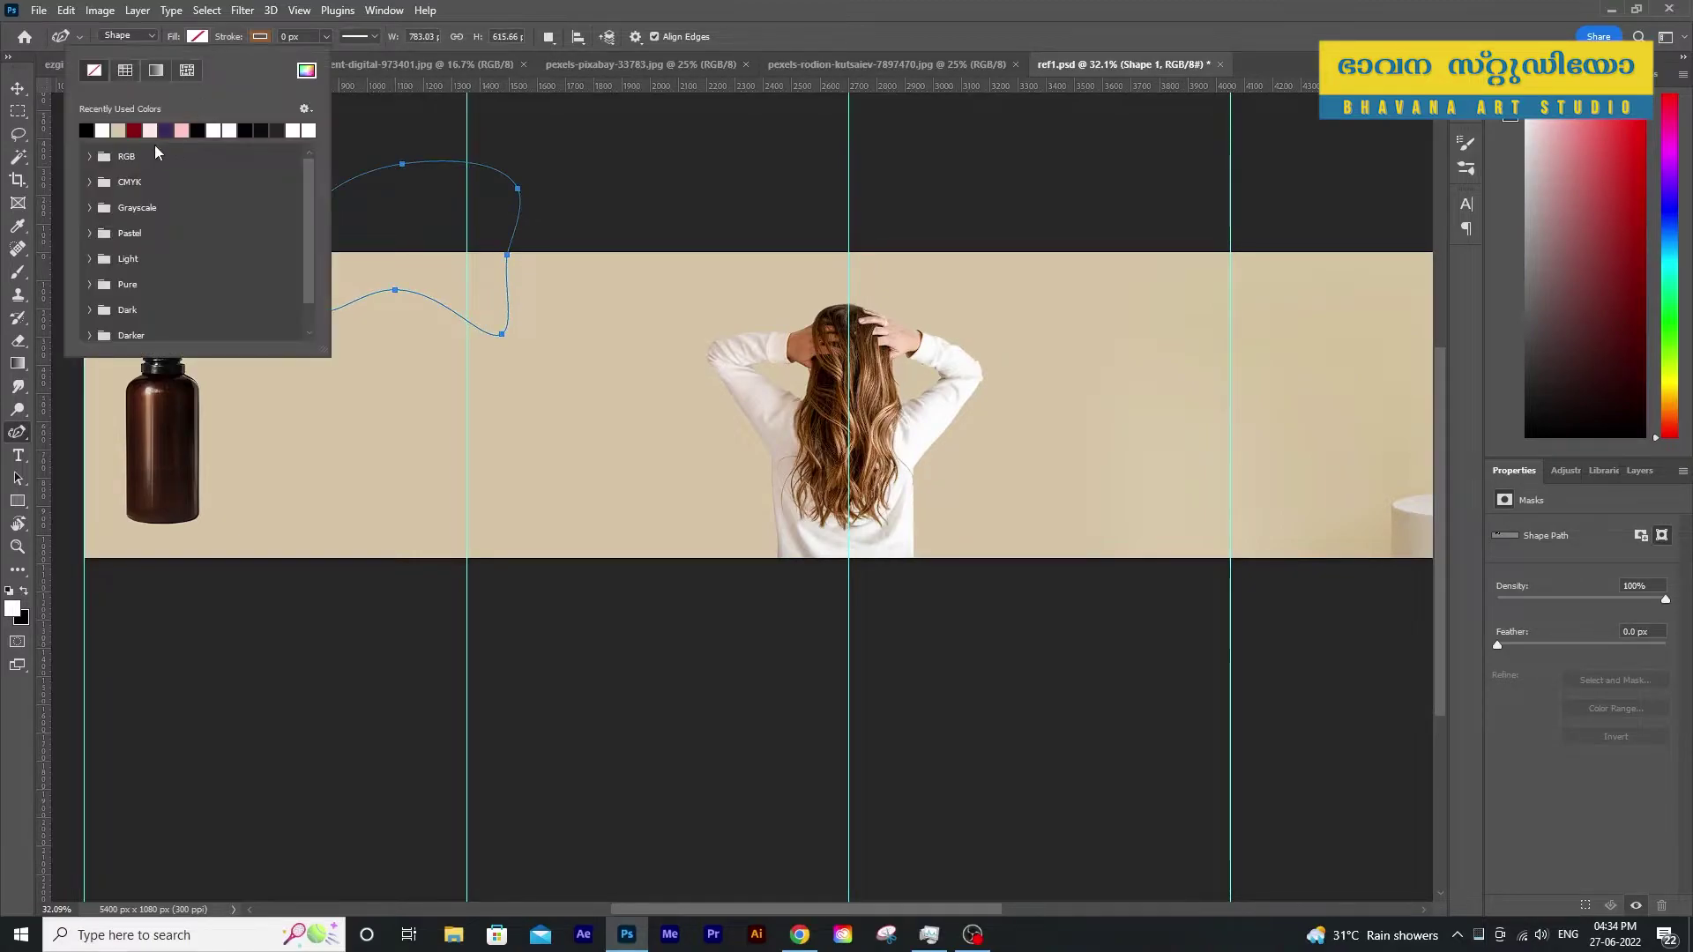
click(150, 129)
key(v)
drag(428, 284, 511, 288)
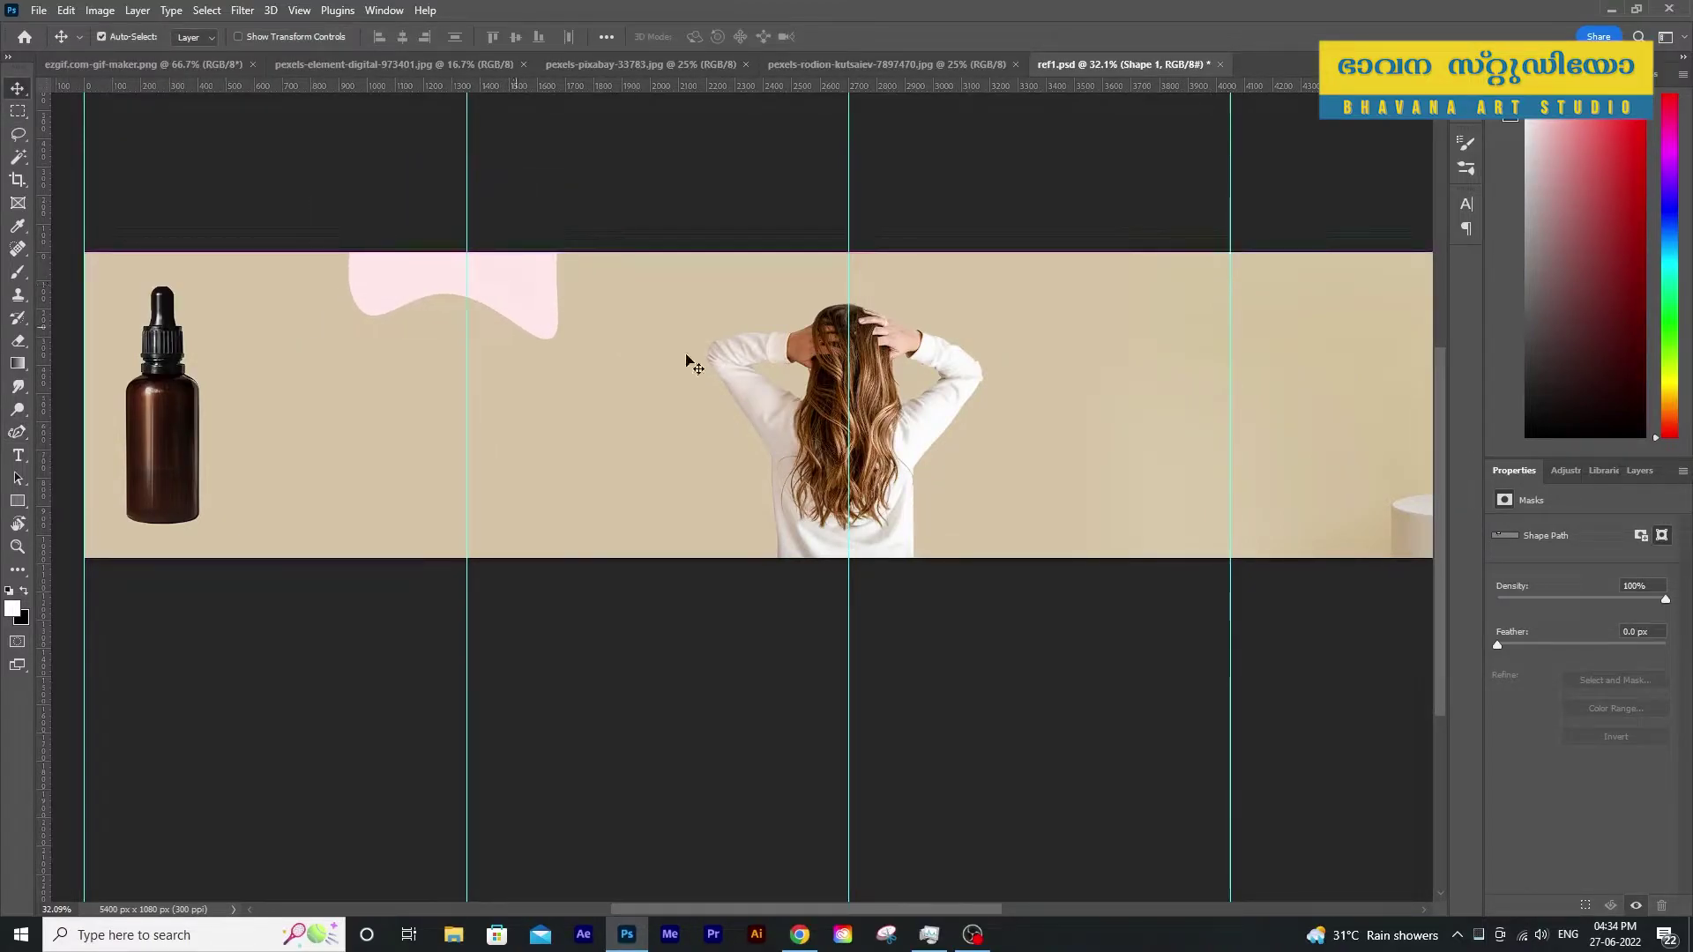
Change the shape fill colour to cream via the colour picker
click(18, 501)
click(196, 36)
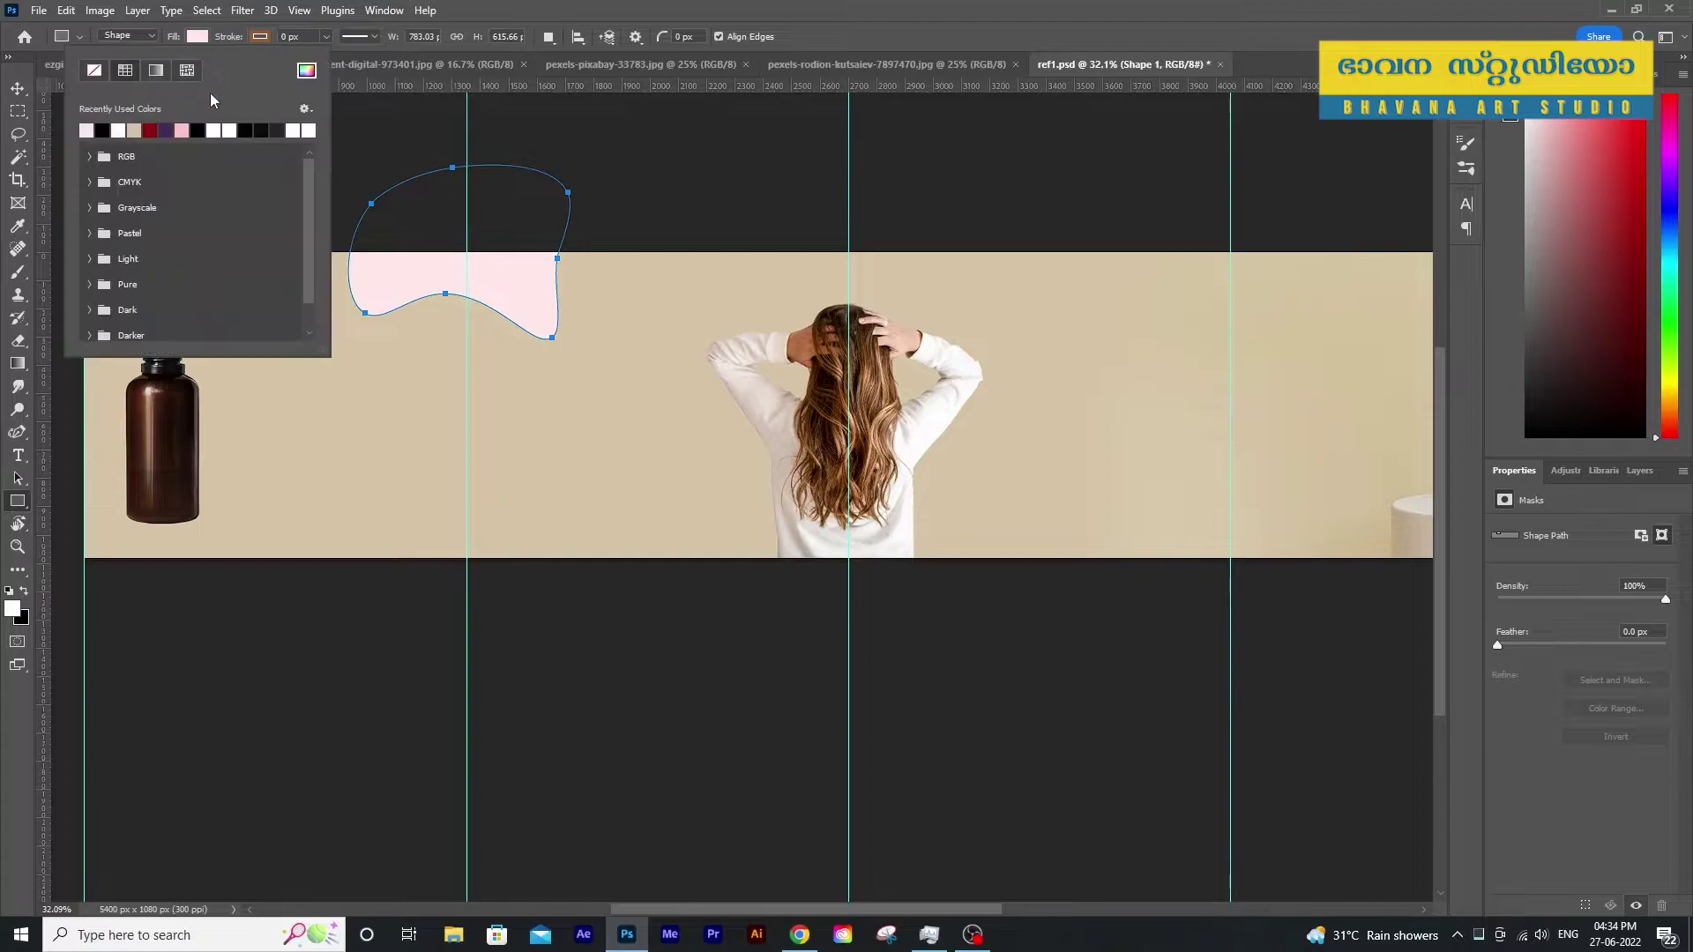
click(305, 70)
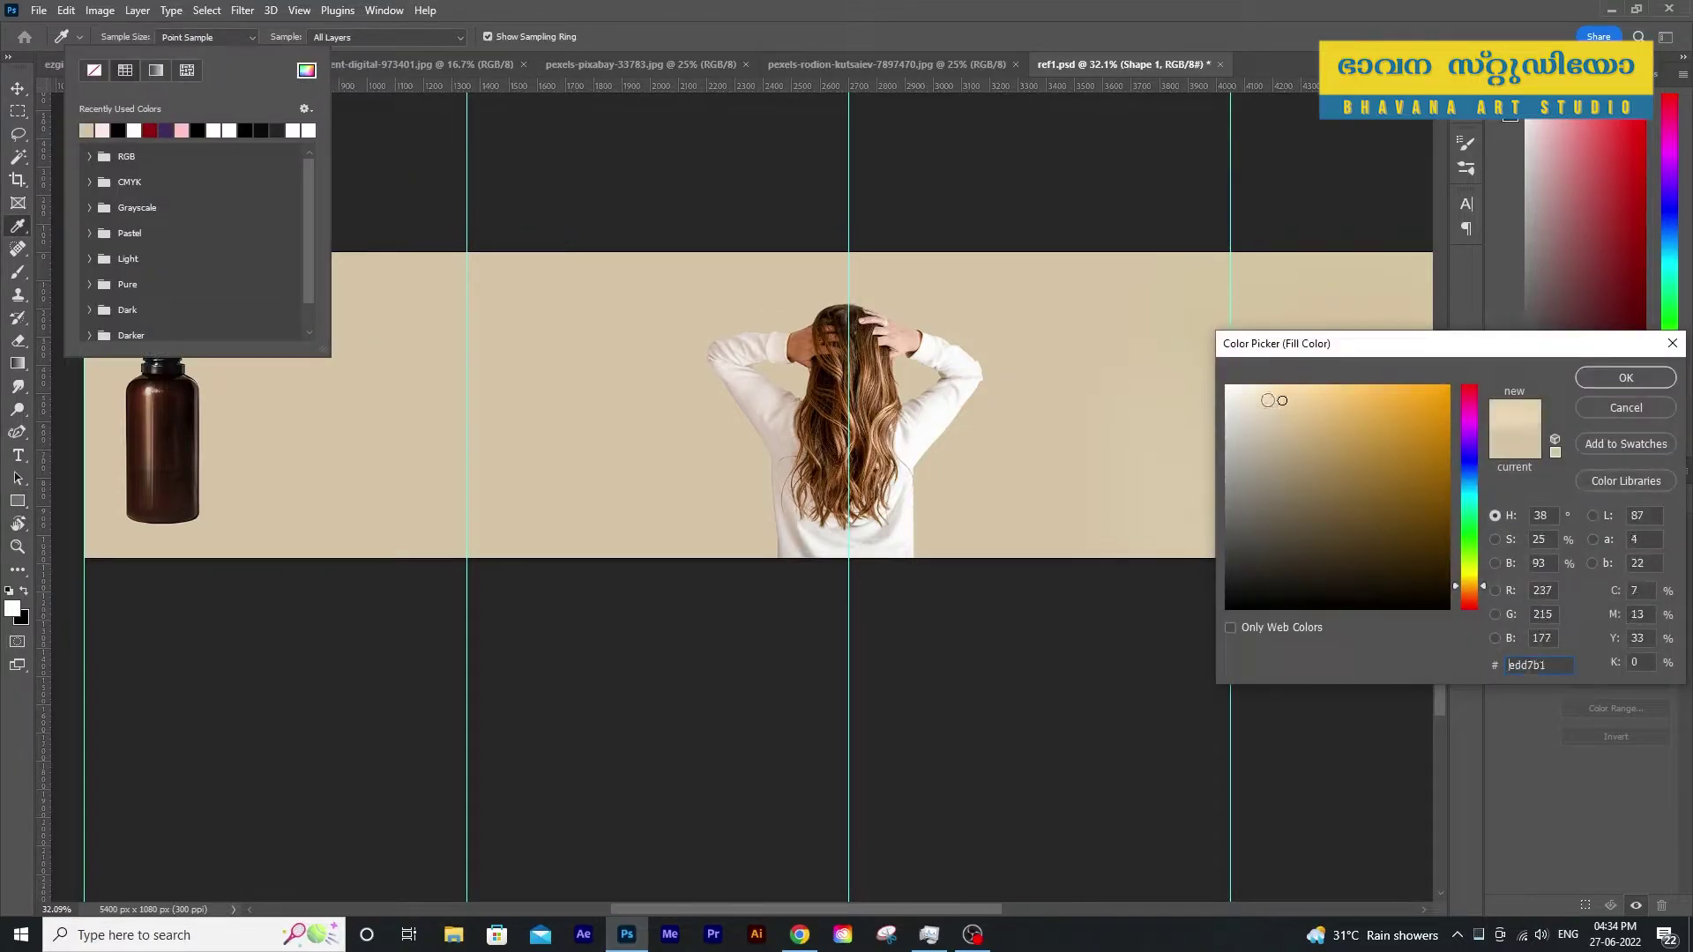
click(1625, 377)
key(v)
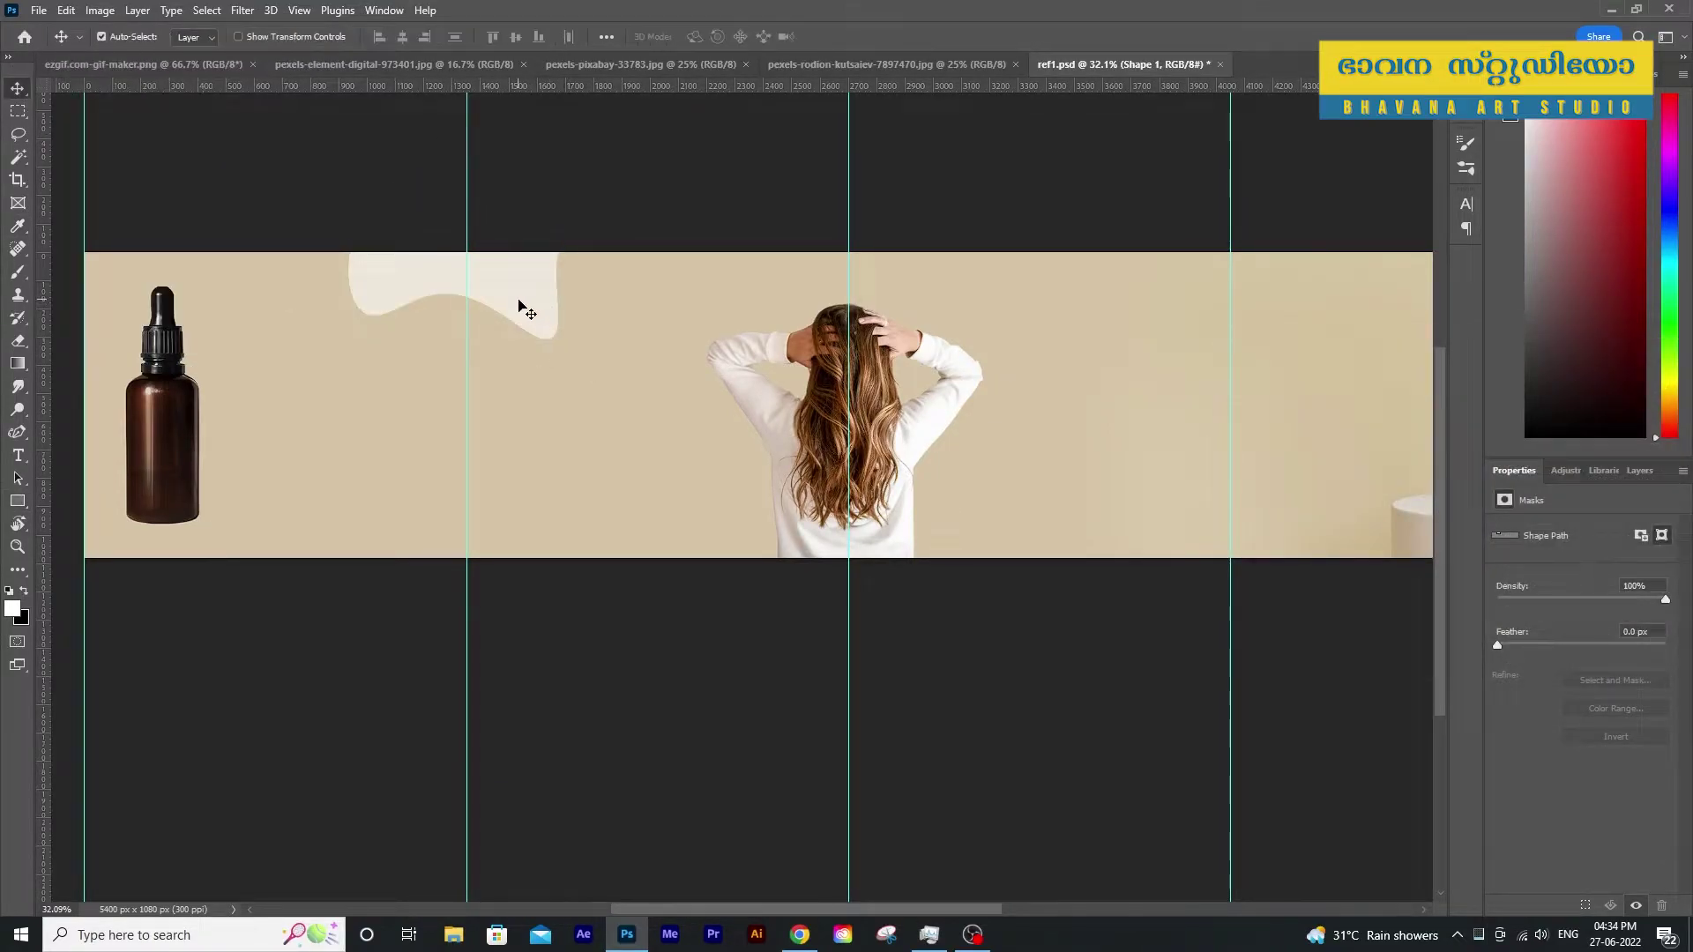
scroll(511, 313, down, 1)
Draw a cream wavy blob shape with seven anchor points
click(18, 432)
click(371, 541)
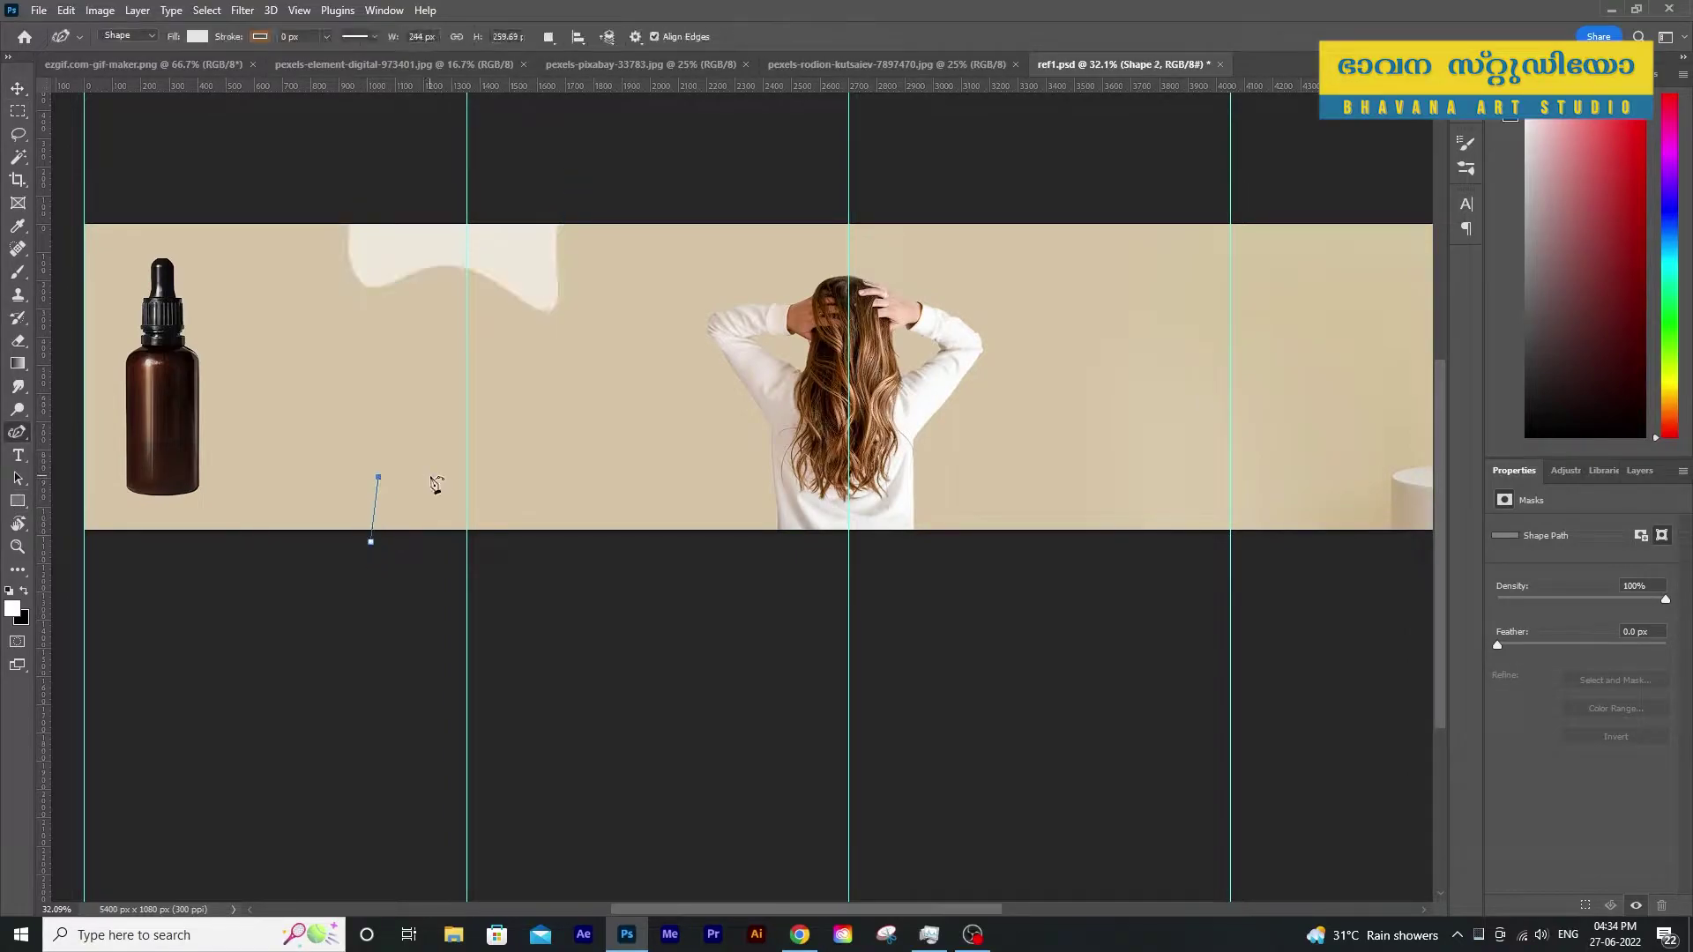
click(378, 476)
click(430, 475)
click(476, 459)
click(512, 432)
click(561, 497)
click(552, 548)
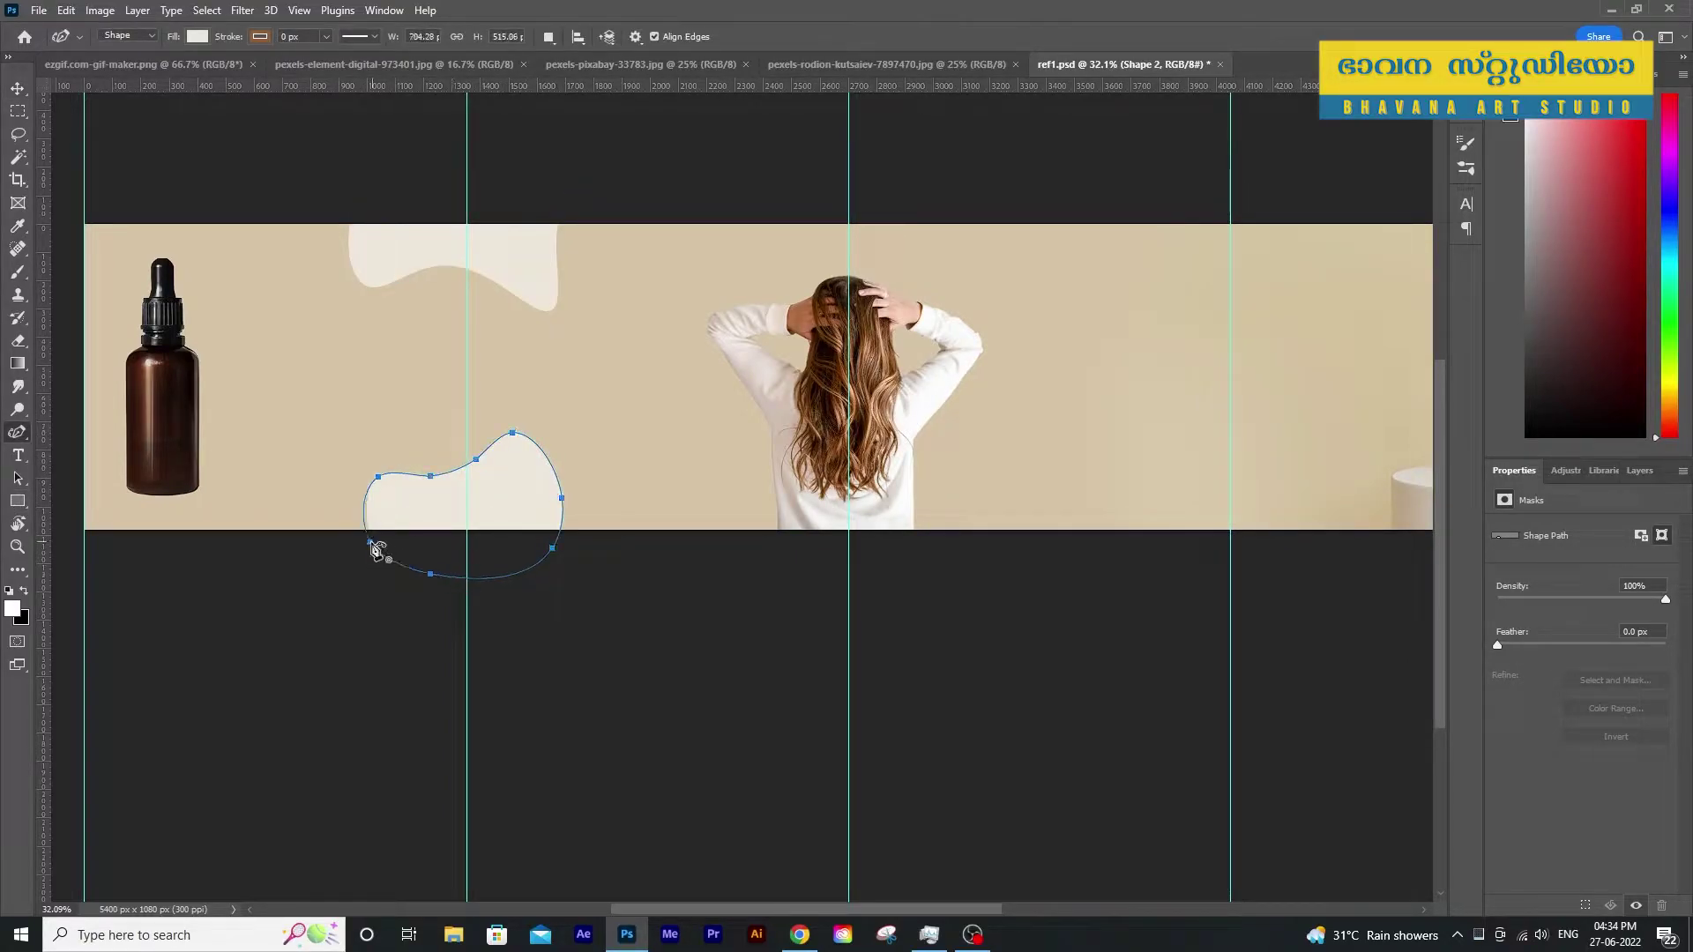
Flip the blob vertically and position it along the banner's top edge
click(16, 95)
drag(510, 514, 1256, 233)
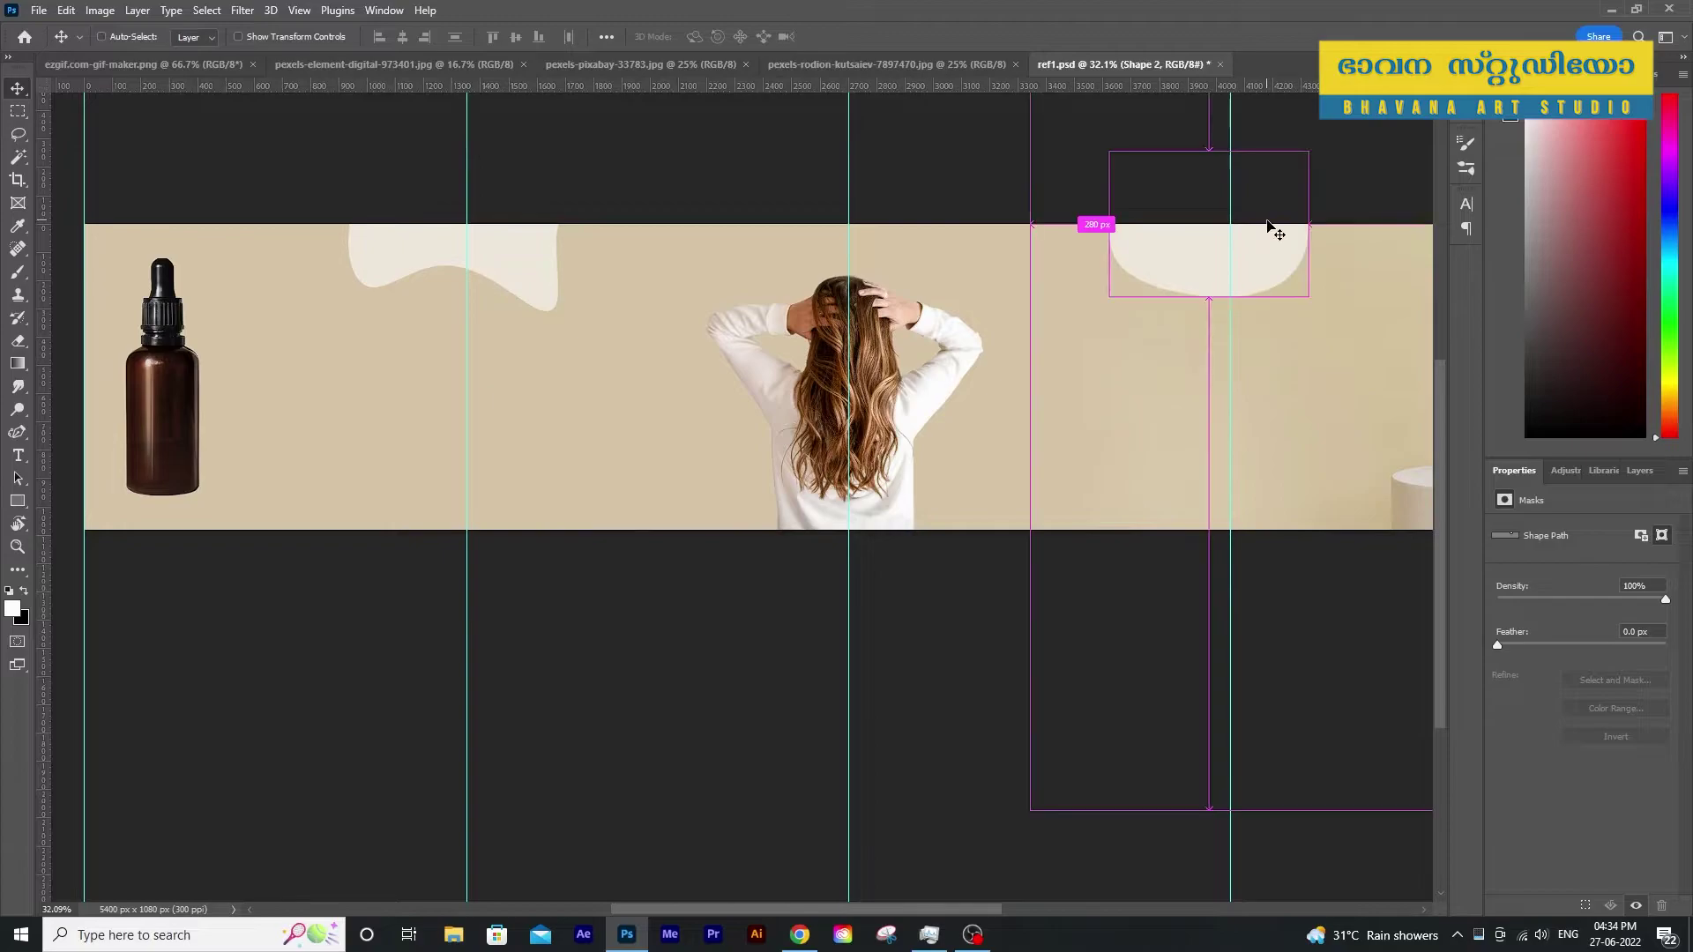
key(ctrl+t)
right_click(1256, 233)
click(1287, 591)
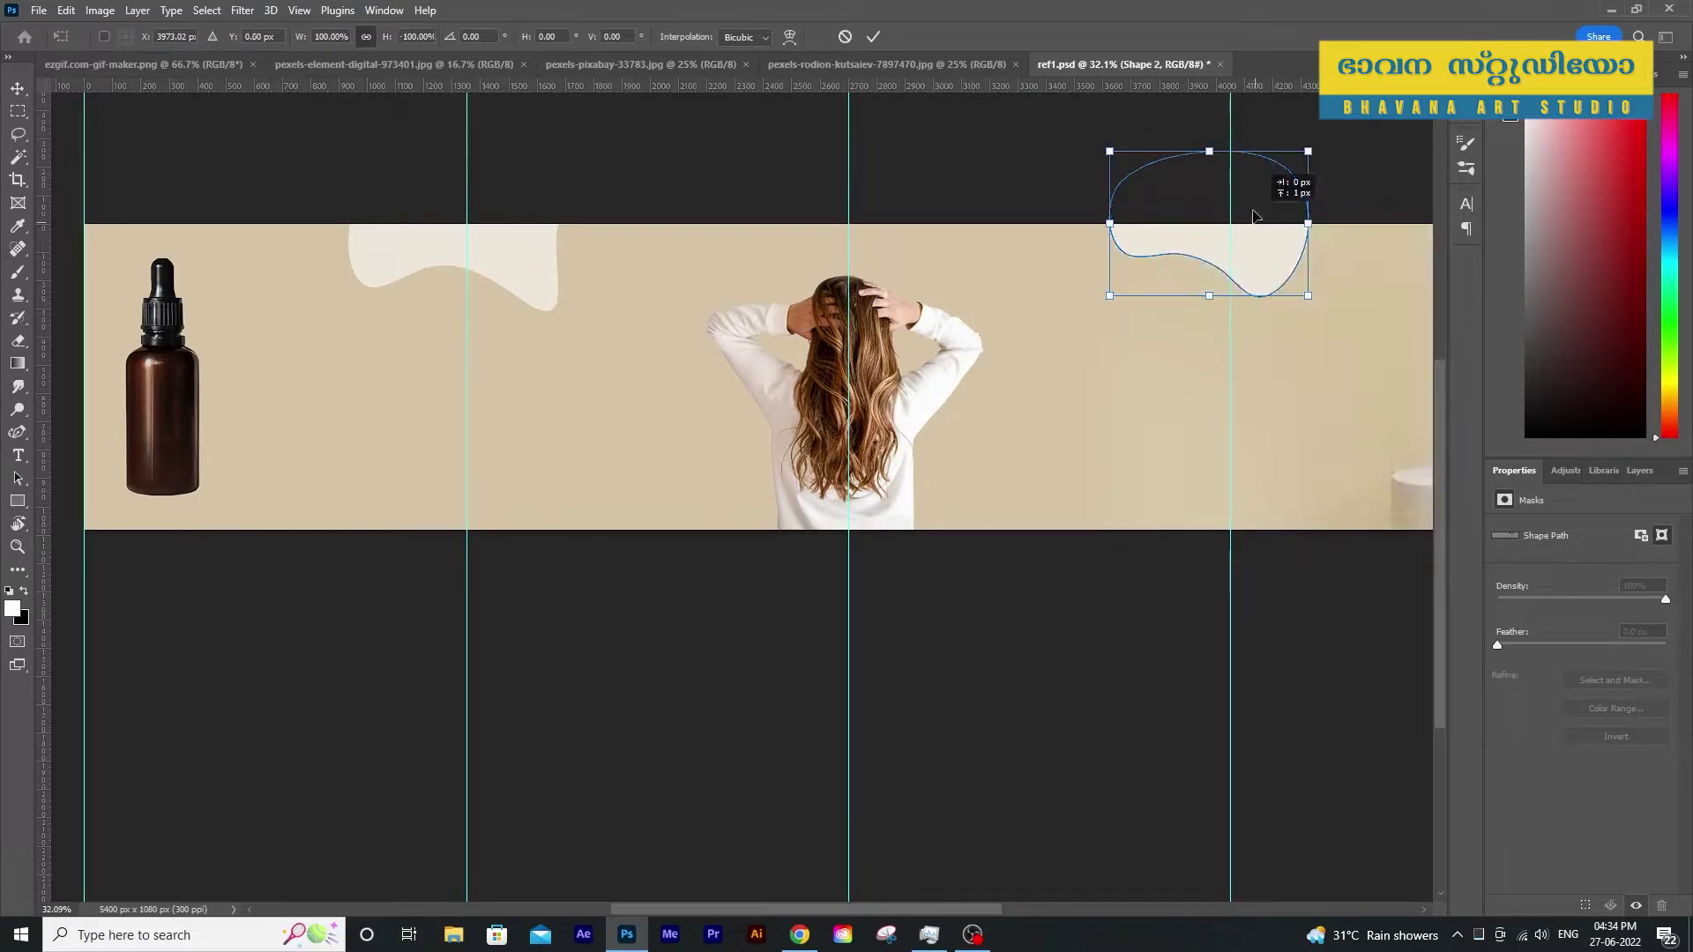
mouse_move(1260, 230)
mouse_down()
mouse_move(1219, 190)
mouse_move(1242, 239)
mouse_move(963, 254)
mouse_up()
key(Return)
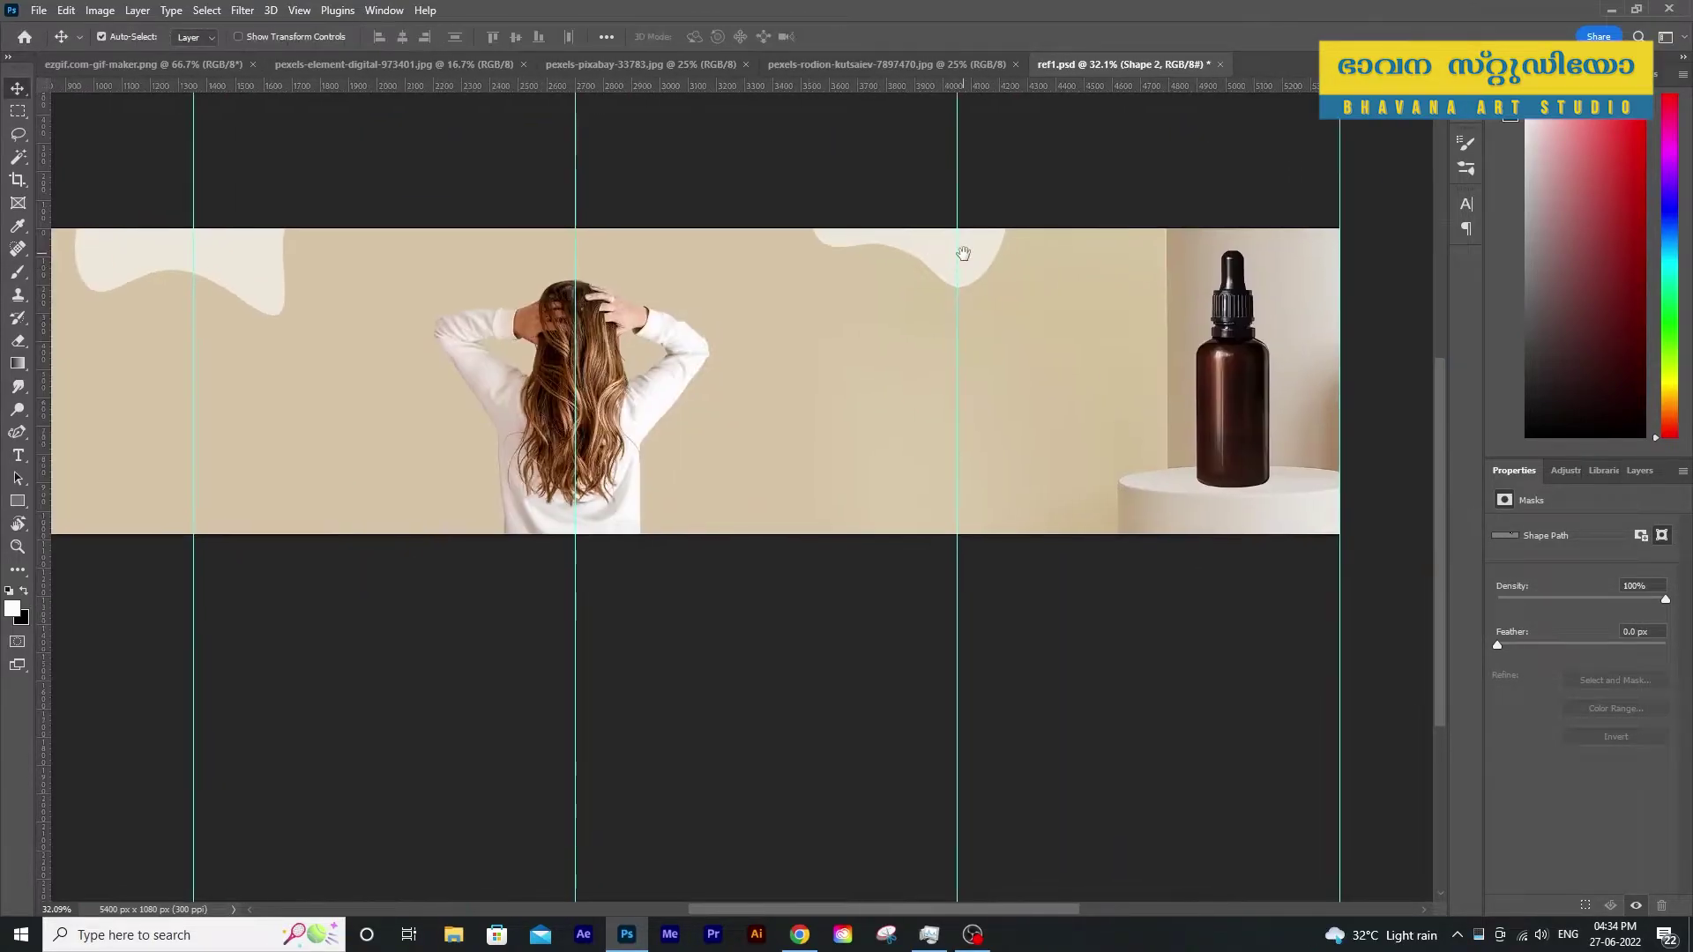
Duplicate the blob onto the banner's bottom edge and zoom out to check
mouse_move(833, 264)
mouse_down()
mouse_move(960, 431)
mouse_move(941, 631)
mouse_move(899, 561)
mouse_up()
scroll(896, 555, down, 2)
key(z)
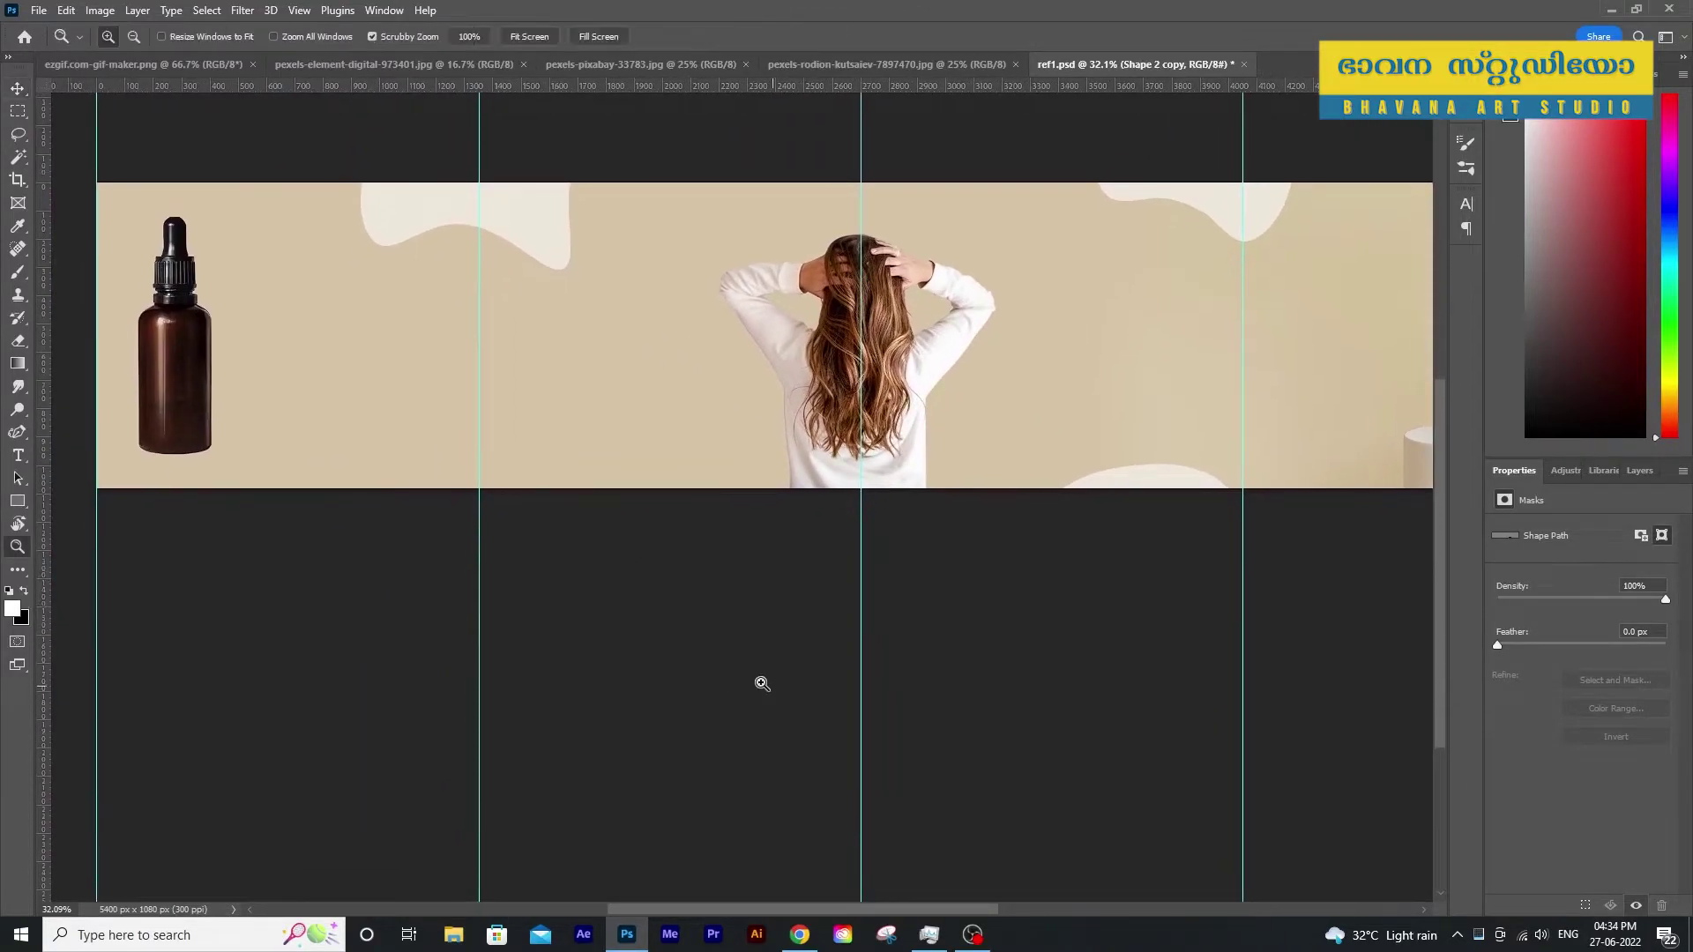
drag(760, 684, 704, 632)
Zoom in on the left bottle and draw an ellipse under its base
key(v)
key(z)
drag(601, 609, 617, 628)
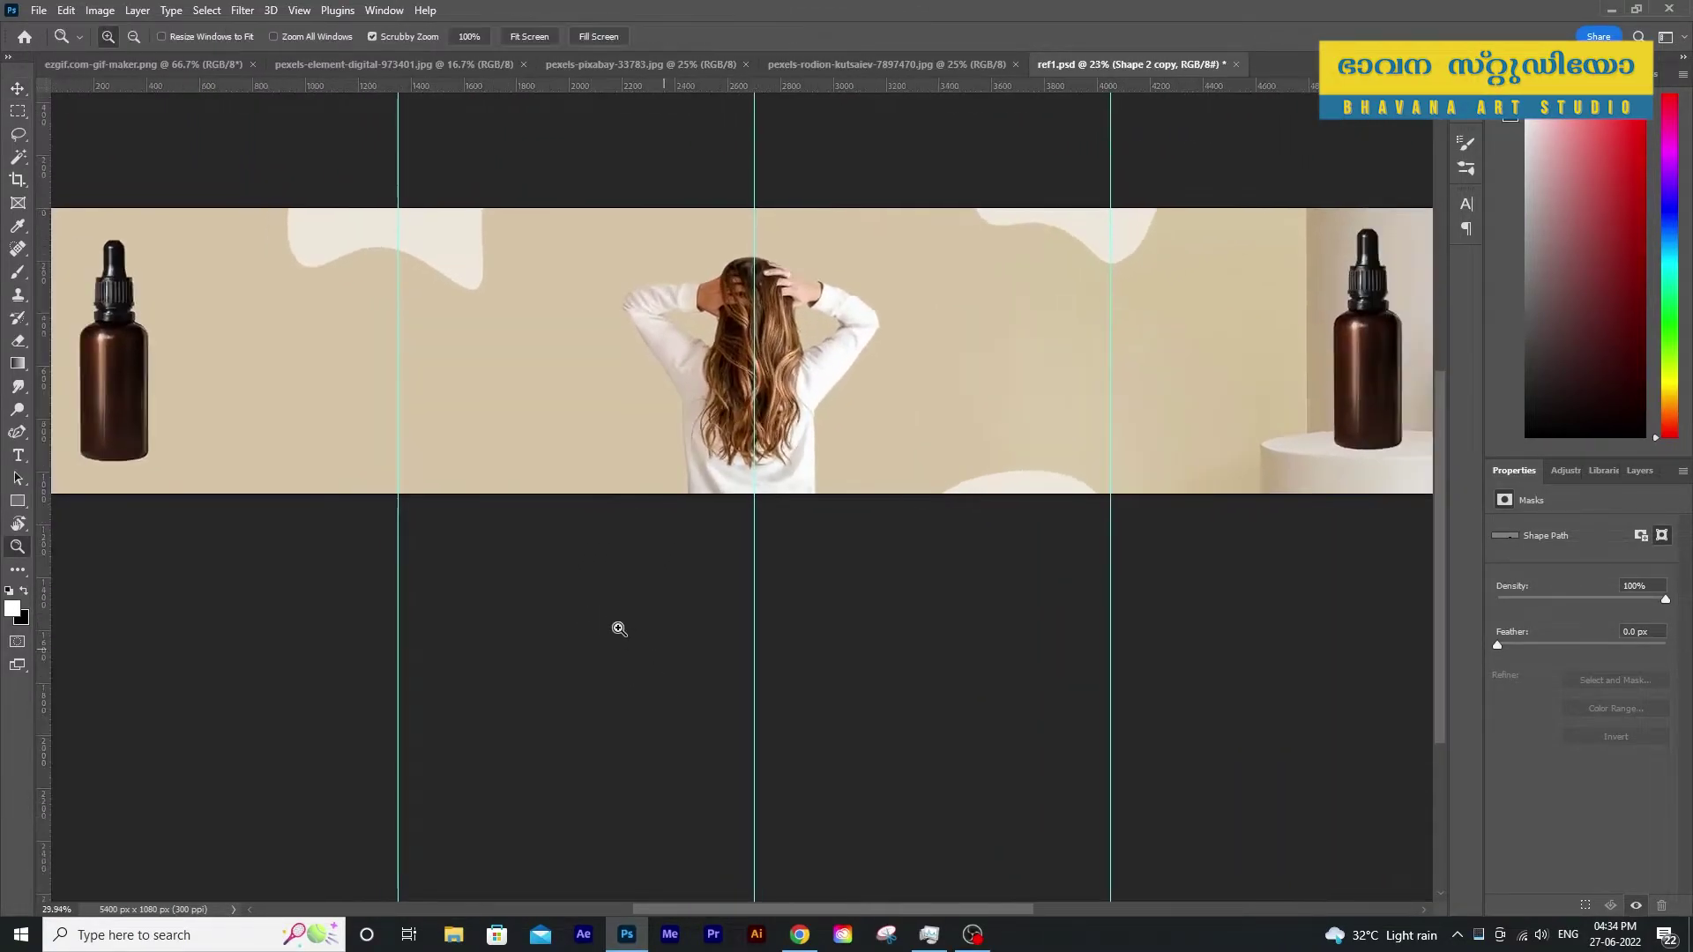
drag(340, 529, 423, 543)
key(u)
drag(235, 537, 367, 562)
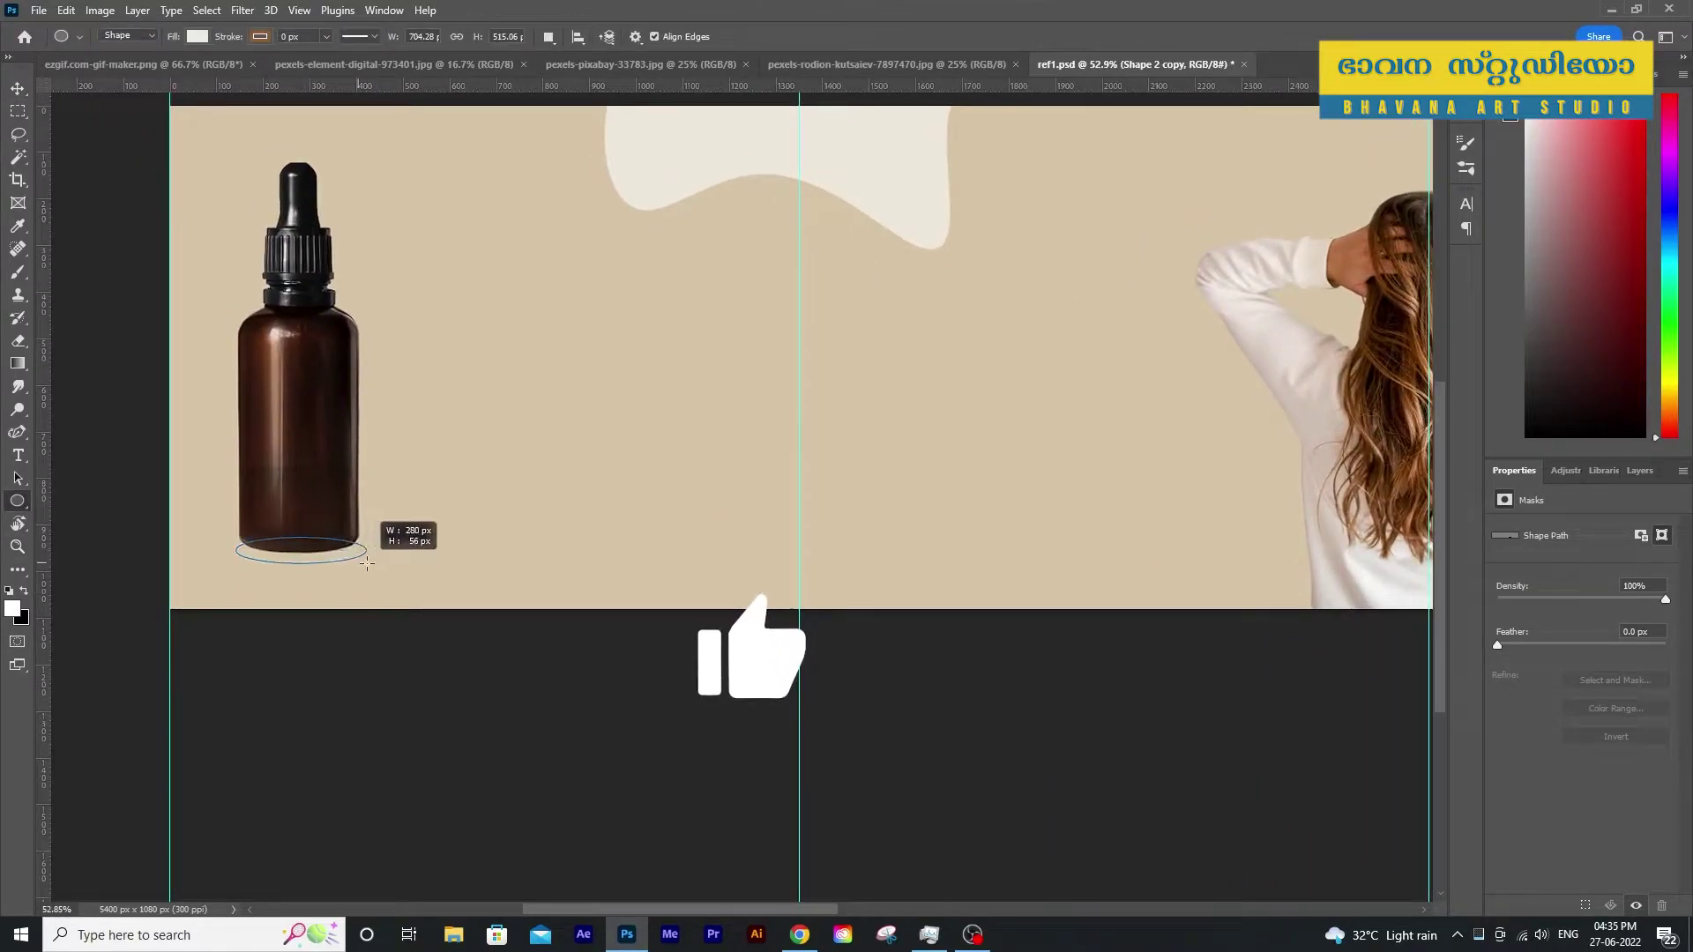
Fill the ellipse black and reorder layers so it sits beneath the bottle copy
click(196, 36)
click(142, 67)
key(v)
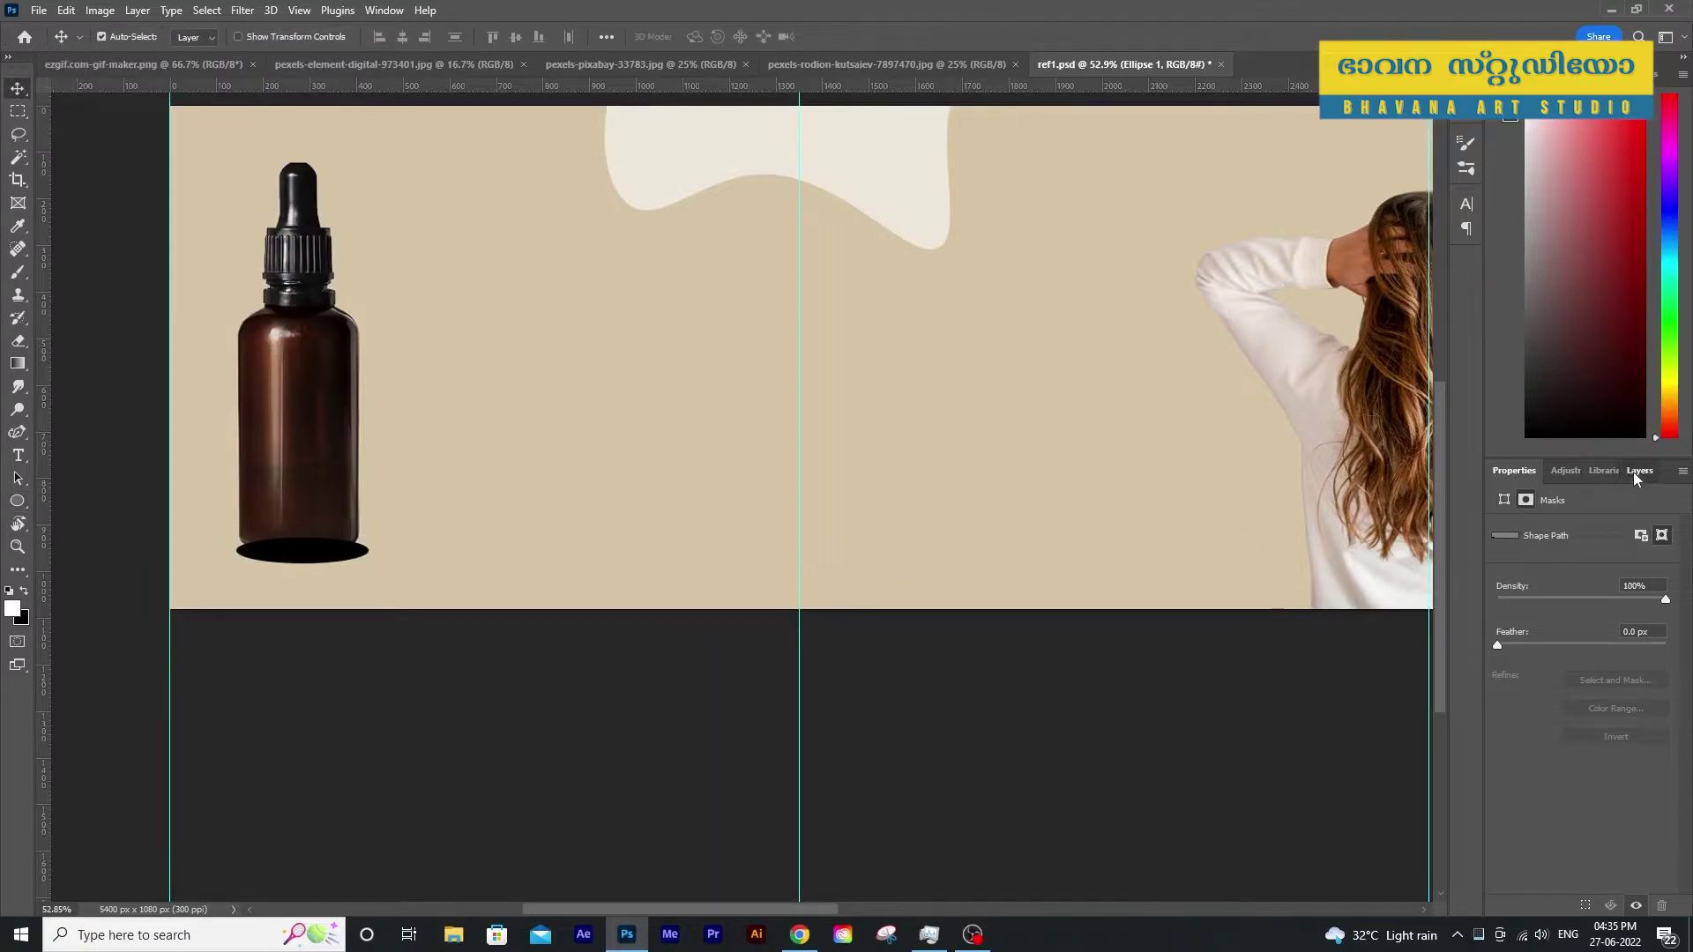
click(1638, 470)
drag(1564, 670, 1560, 676)
drag(1535, 621, 1538, 622)
click(1569, 690)
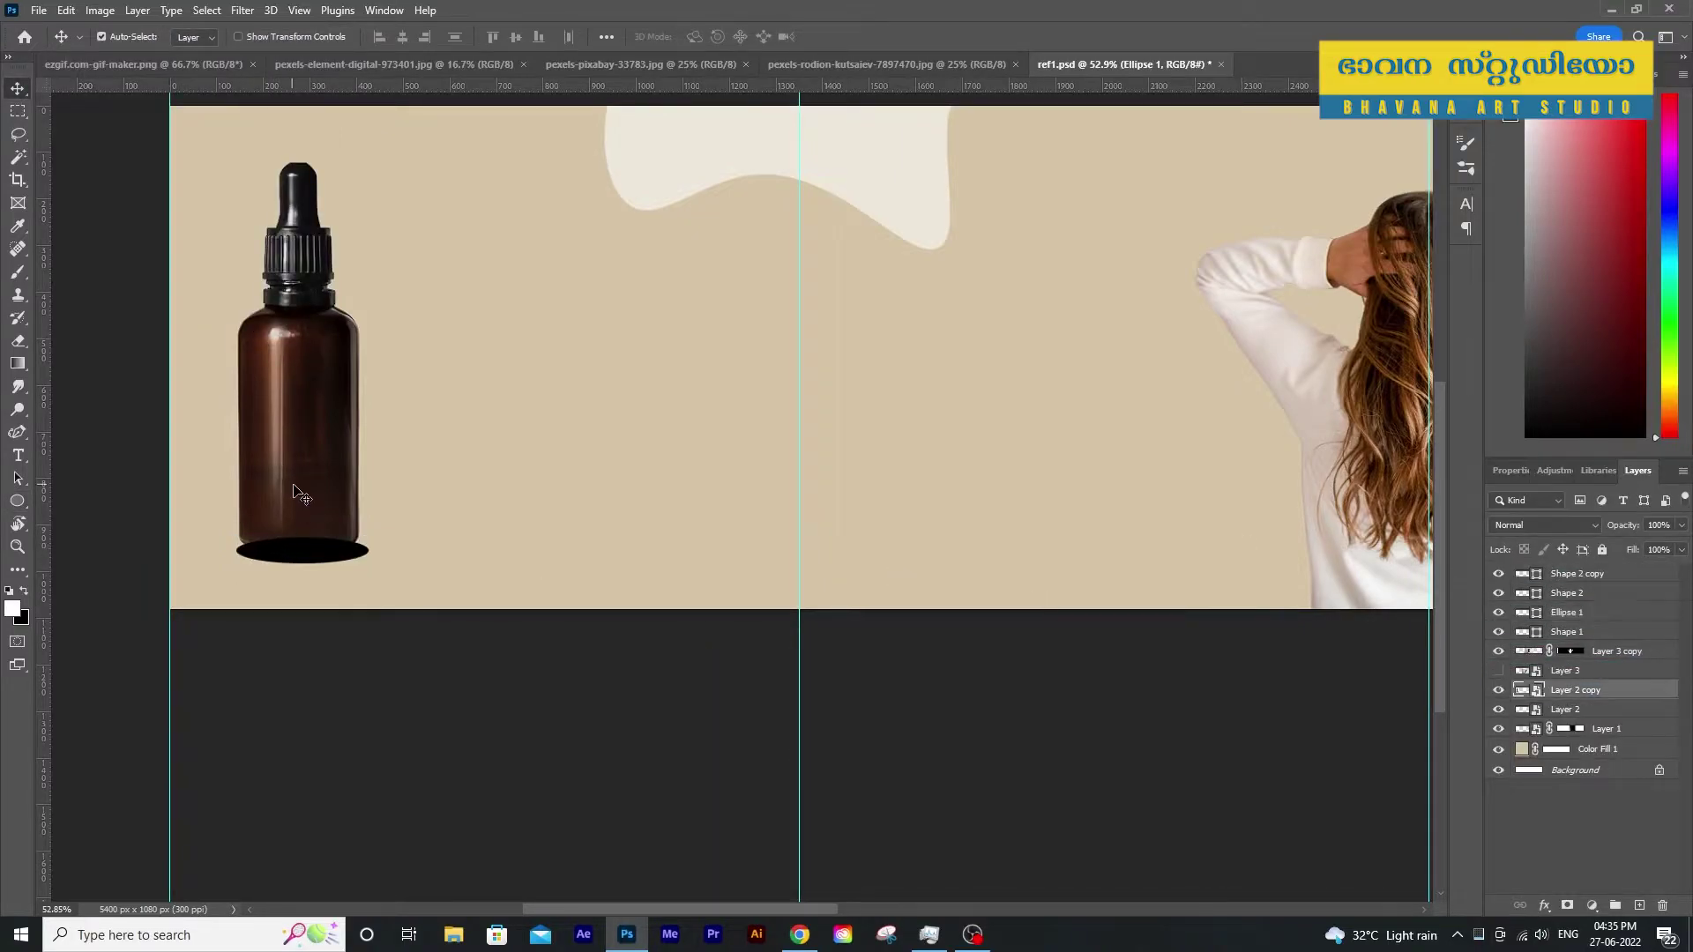
drag(1569, 691, 1569, 571)
click(357, 561)
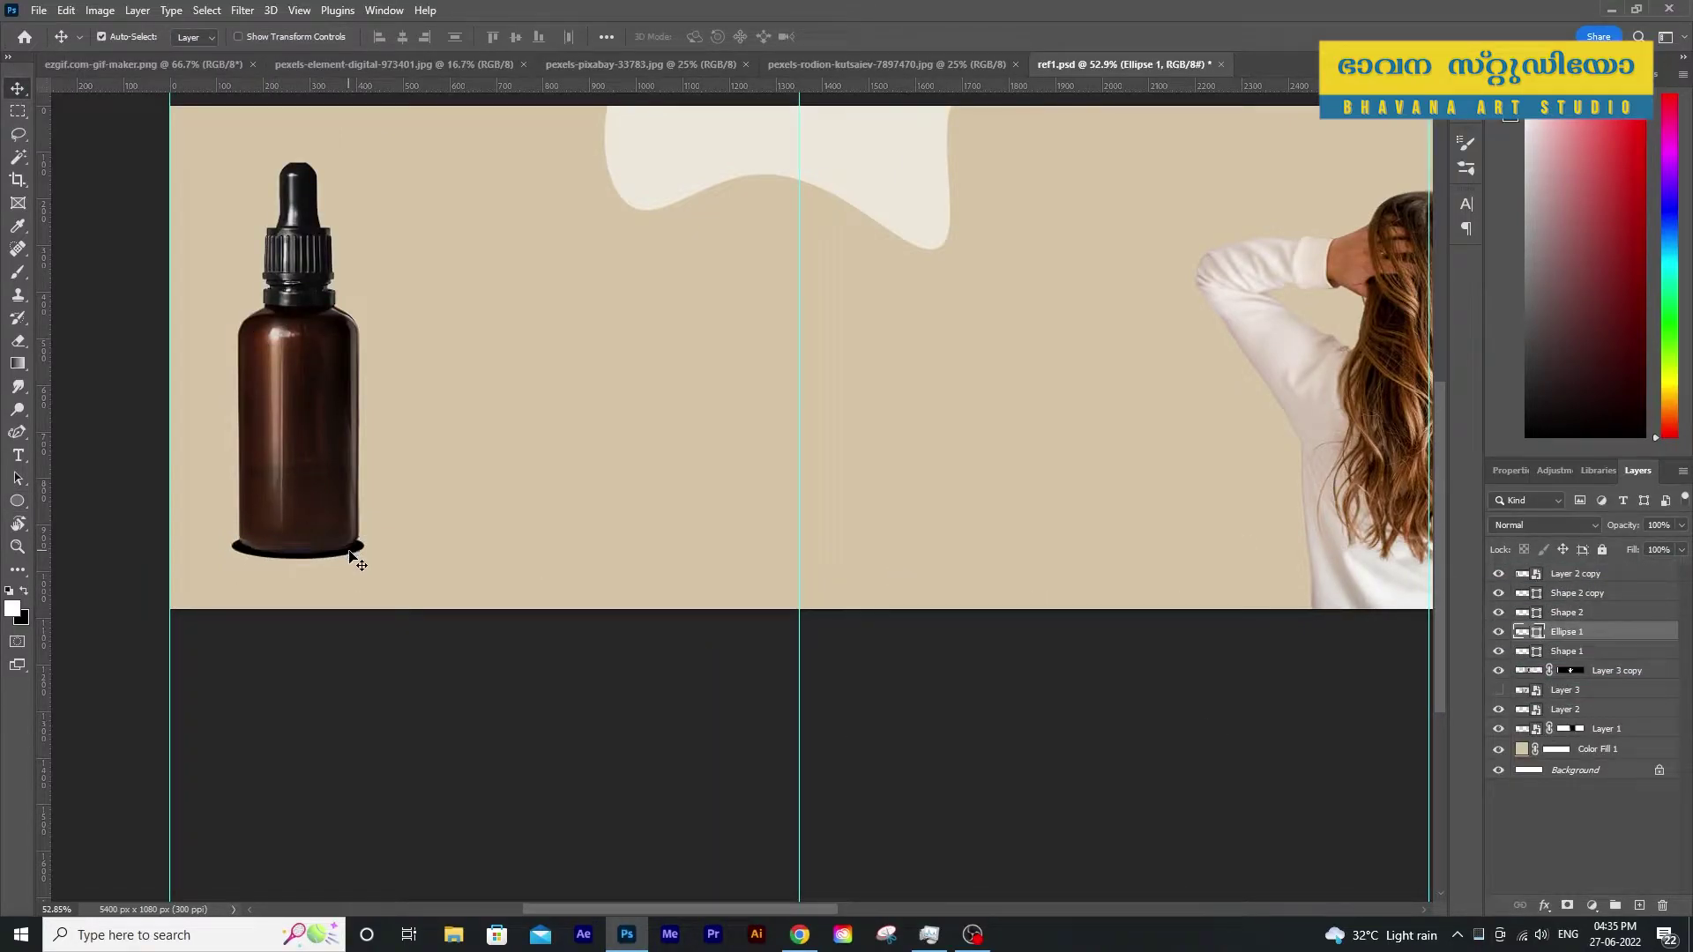
Narrow the black ellipse to the bottle base and apply Gaussian Blur as a smart filter
key(ctrl+t)
drag(363, 545, 357, 550)
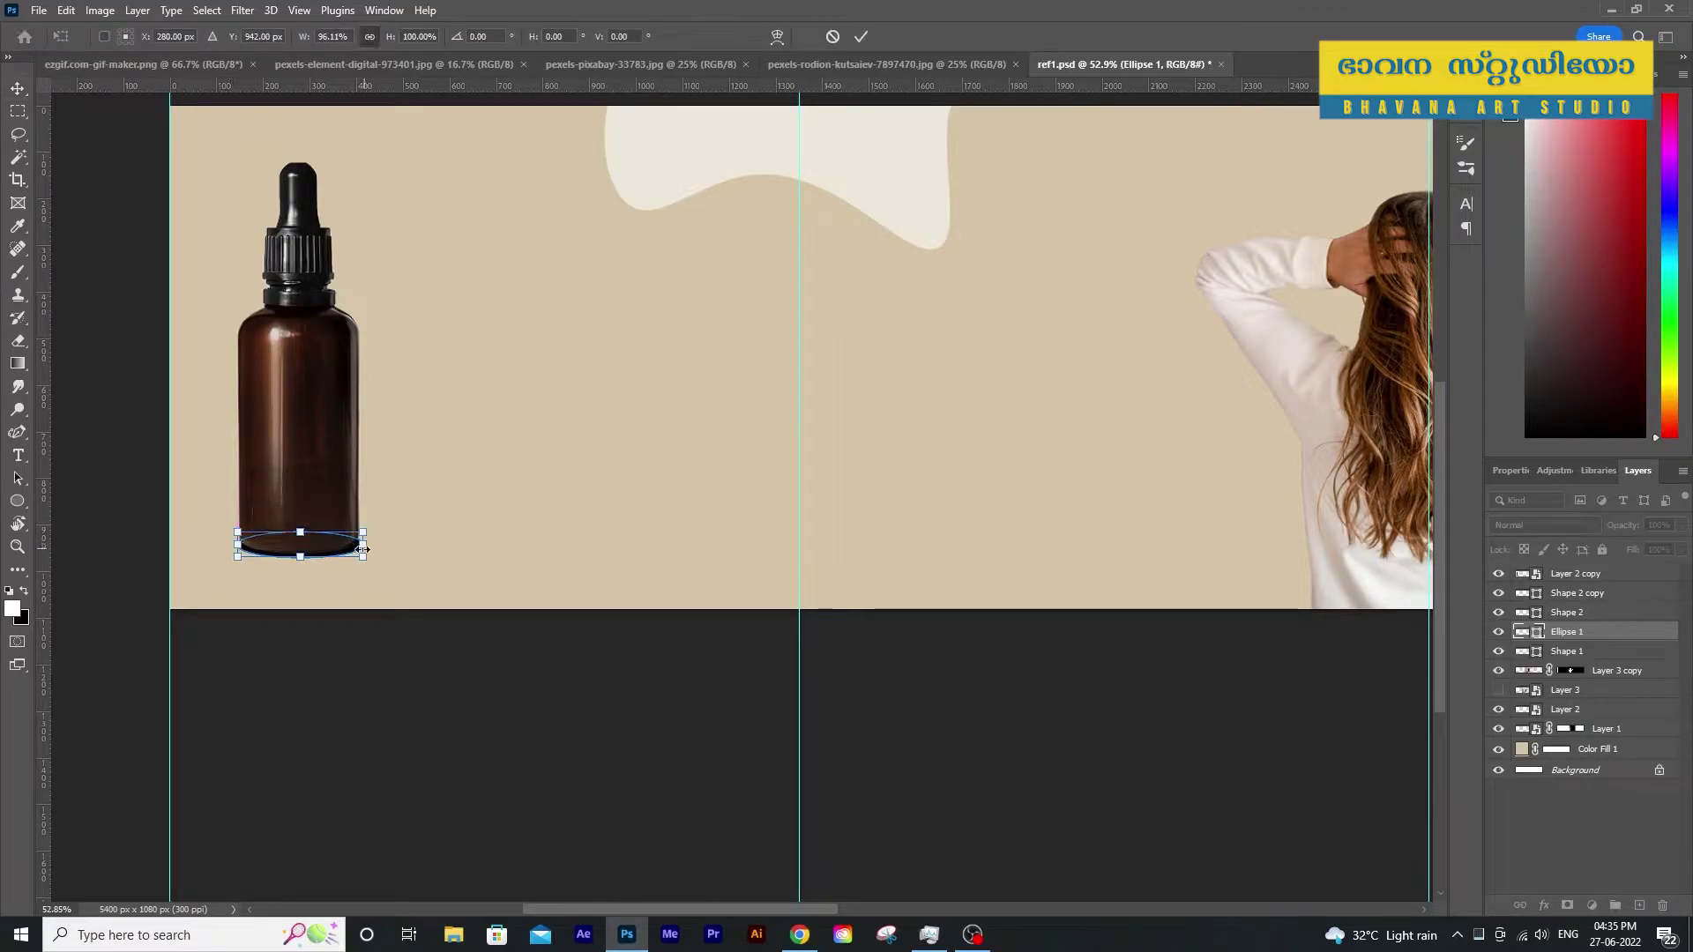
key(Return)
click(242, 10)
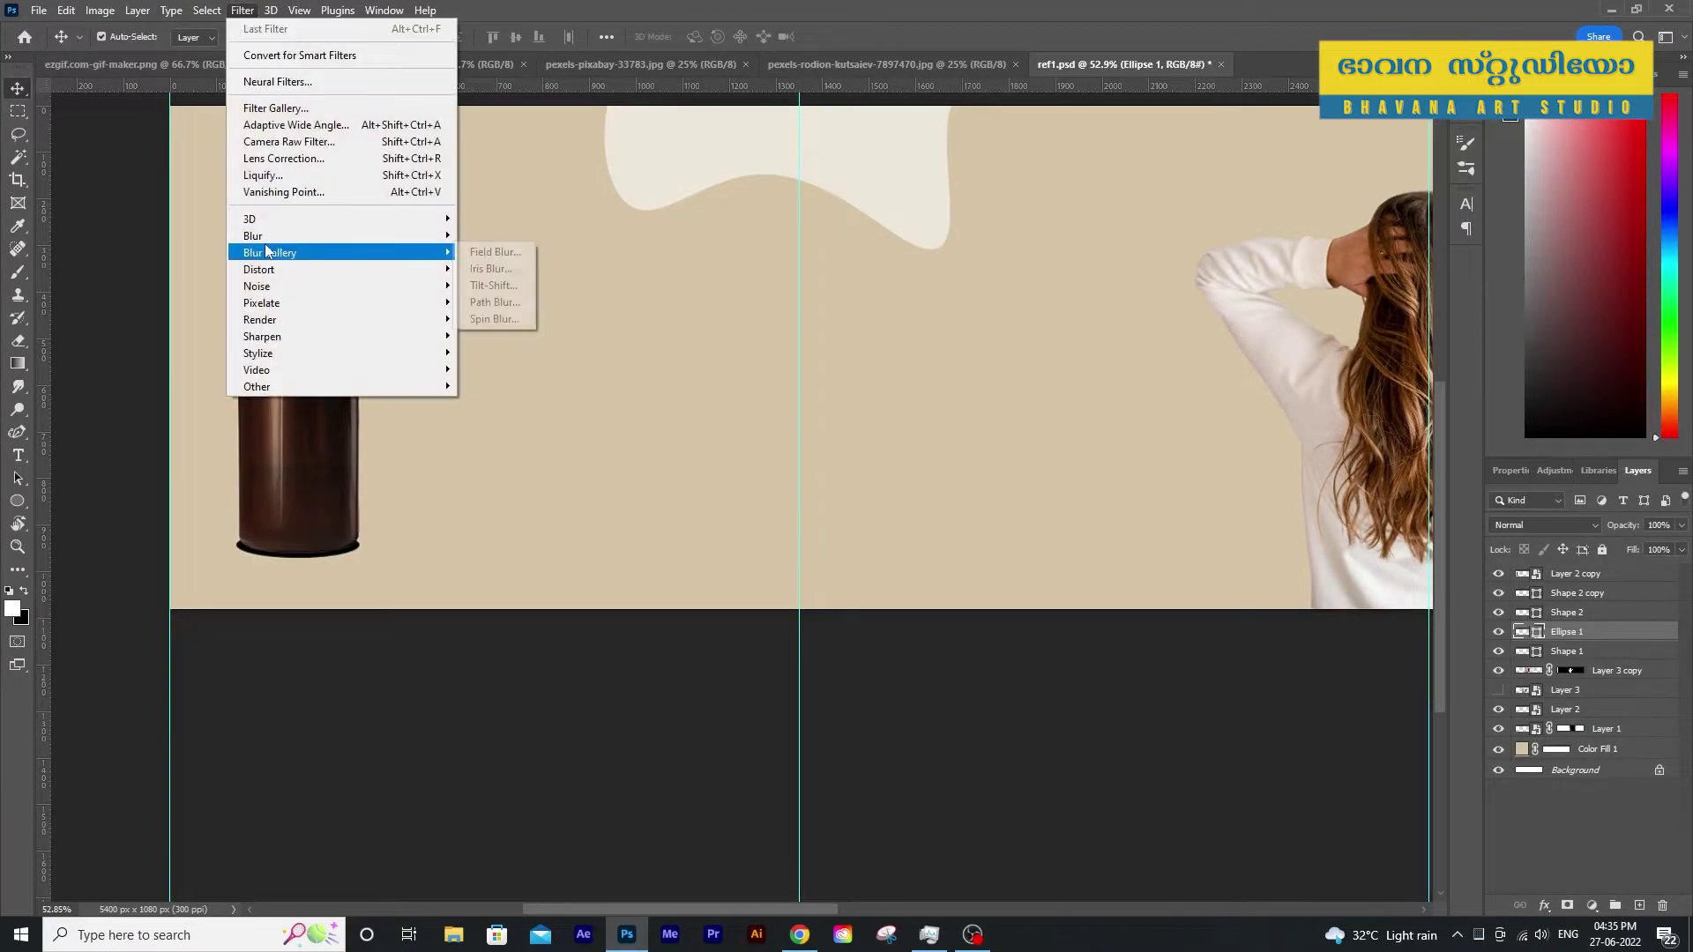
click(494, 302)
click(805, 347)
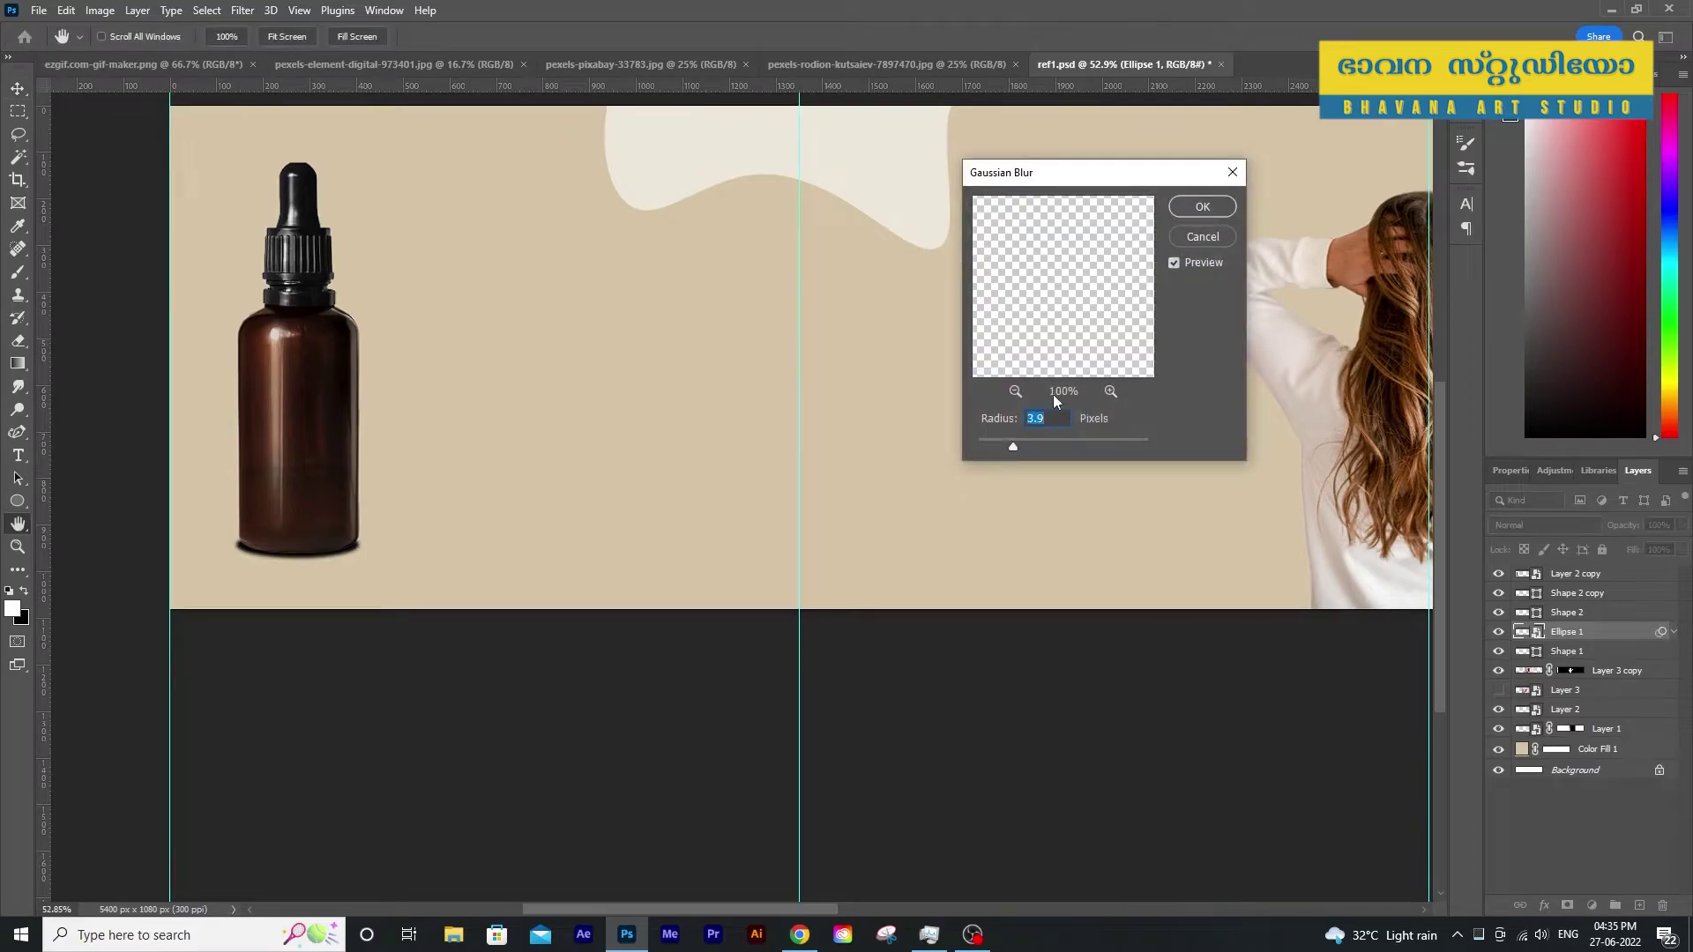
key(Return)
scroll(272, 592, down, 1)
key(ctrl+t)
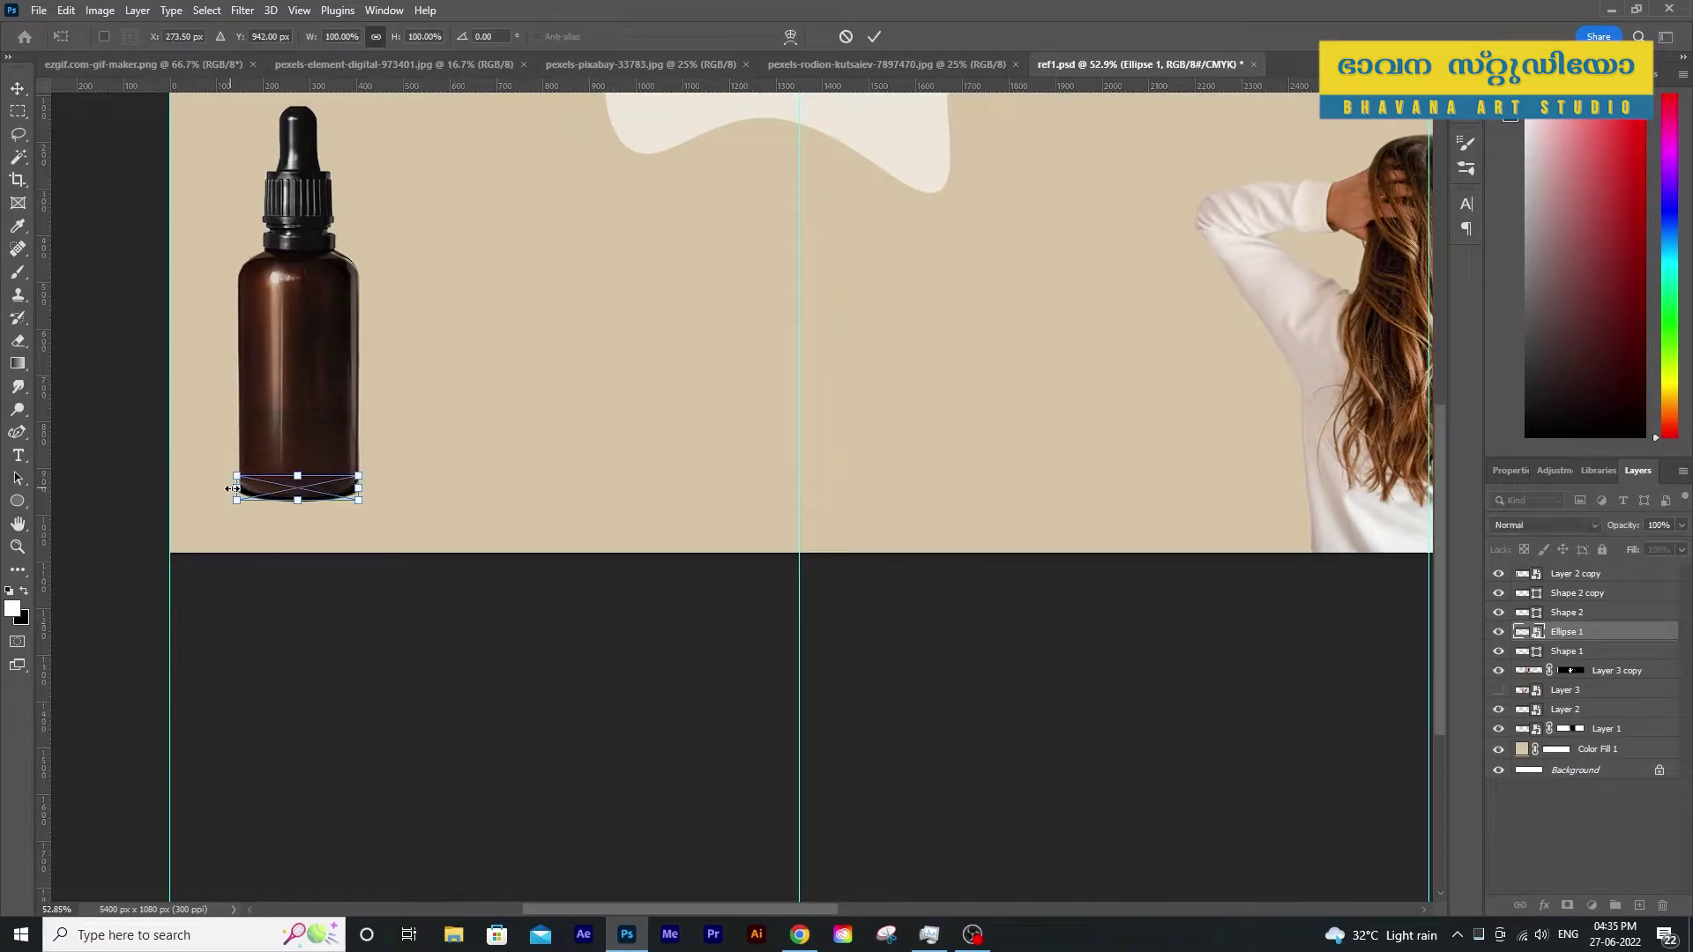
key(Return)
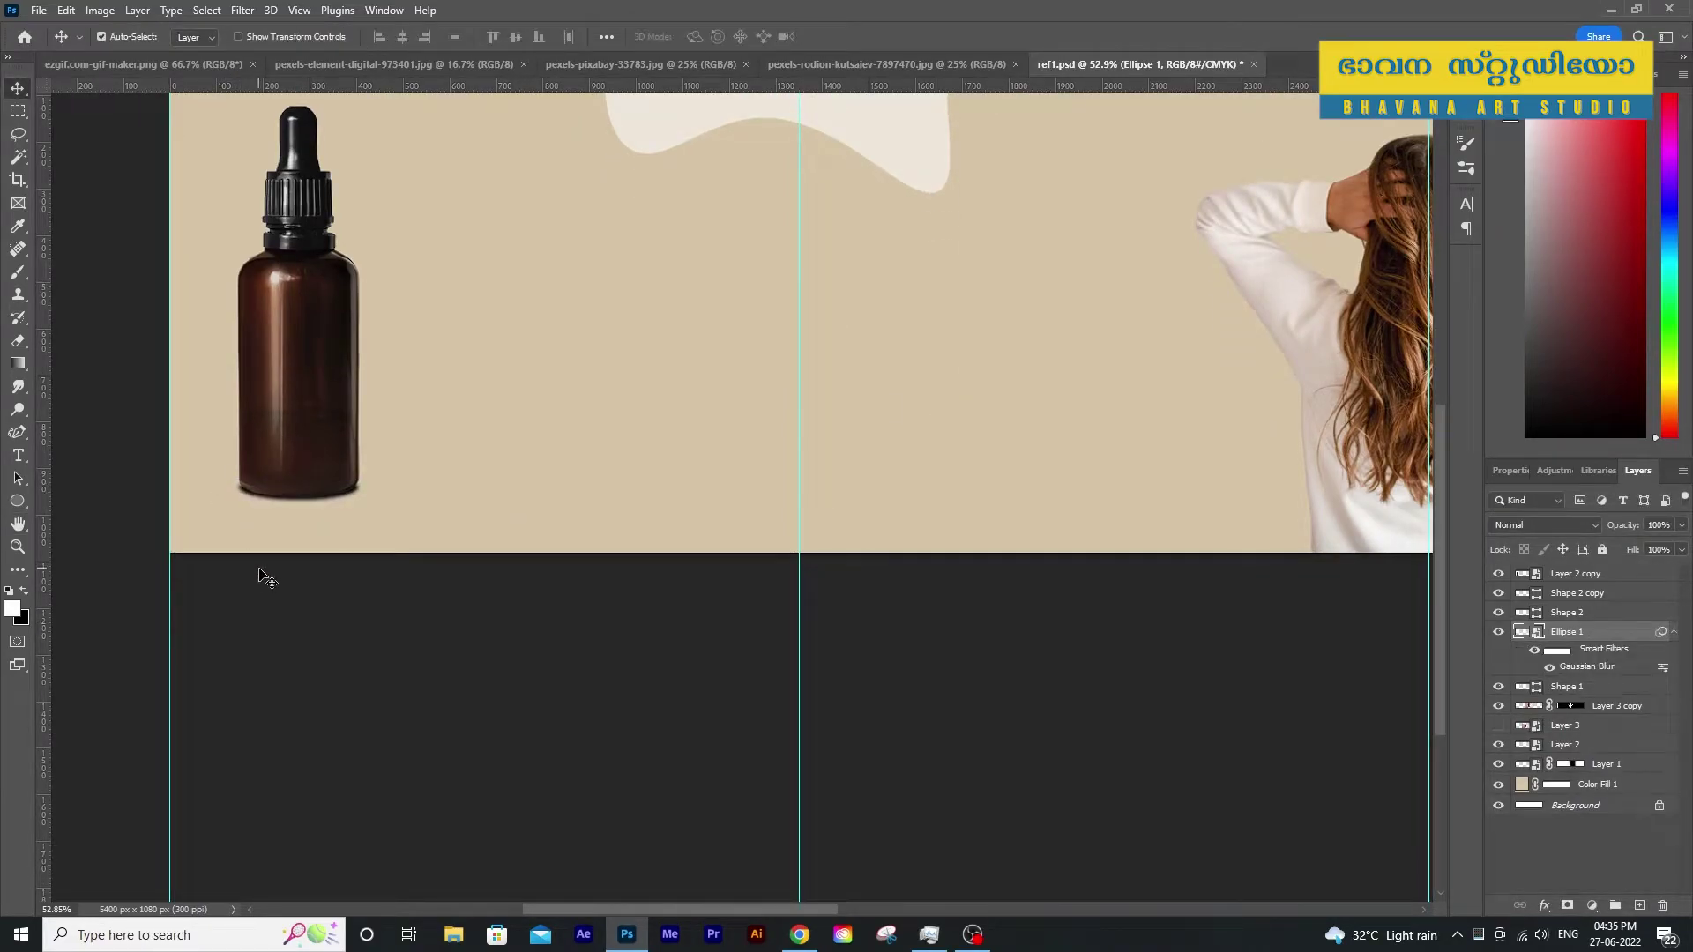
scroll(261, 574, up, 2)
click(822, 679)
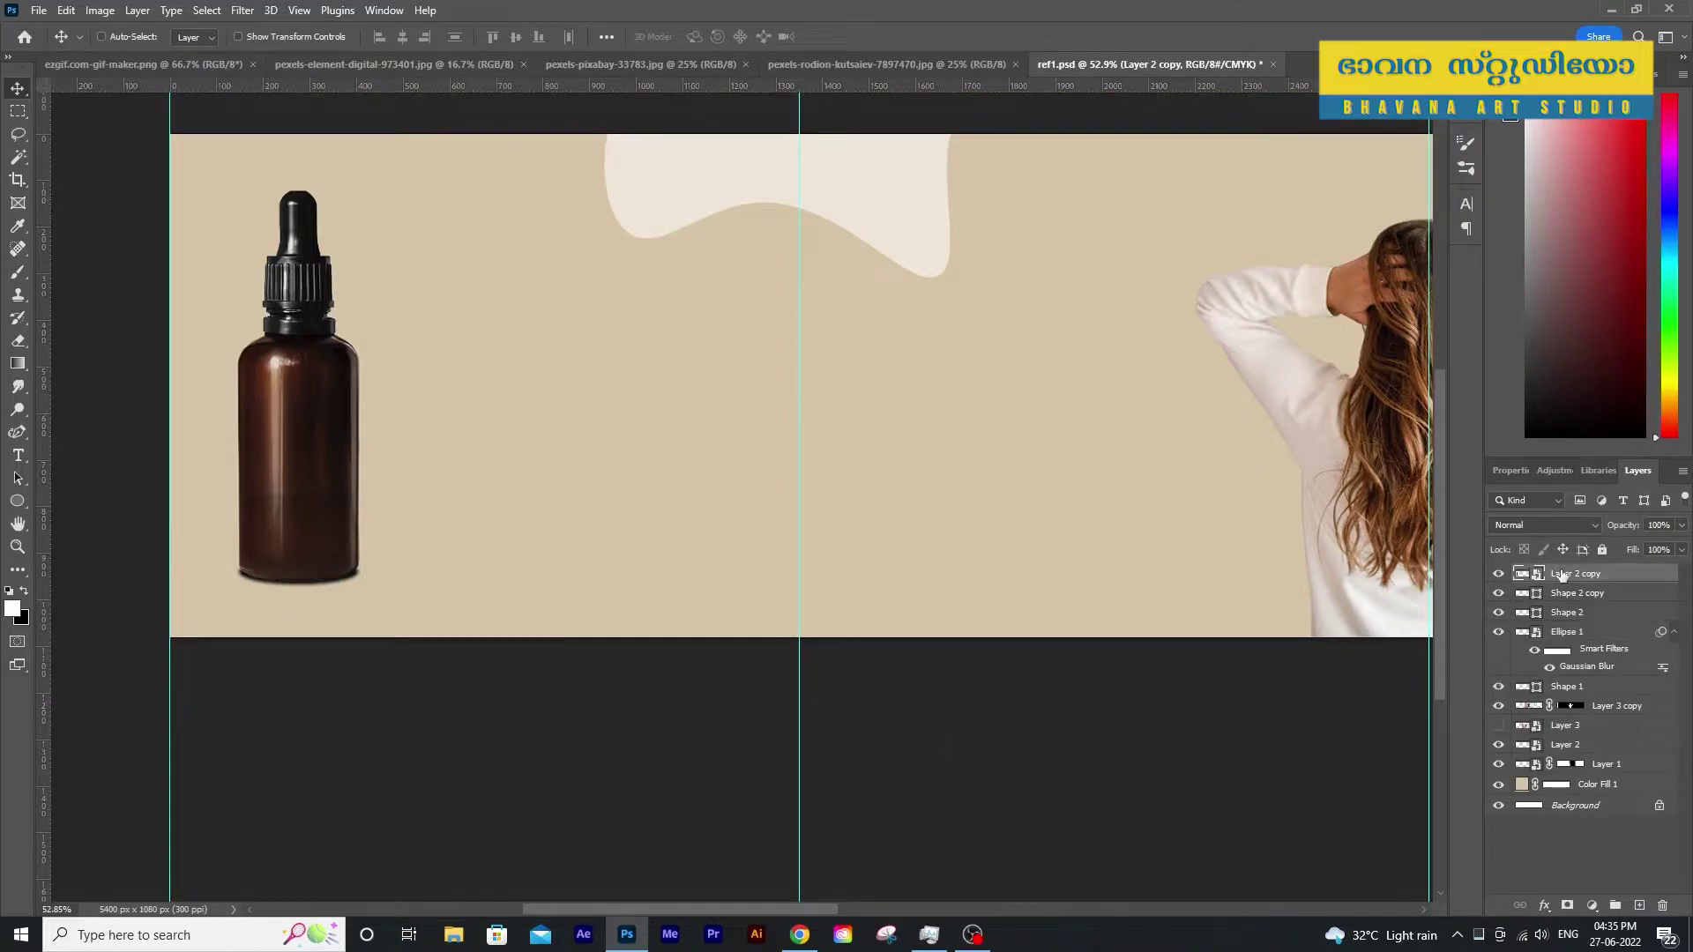
Duplicate the bottle layer and mask the copy down to the bottle's base
key(ctrl+j)
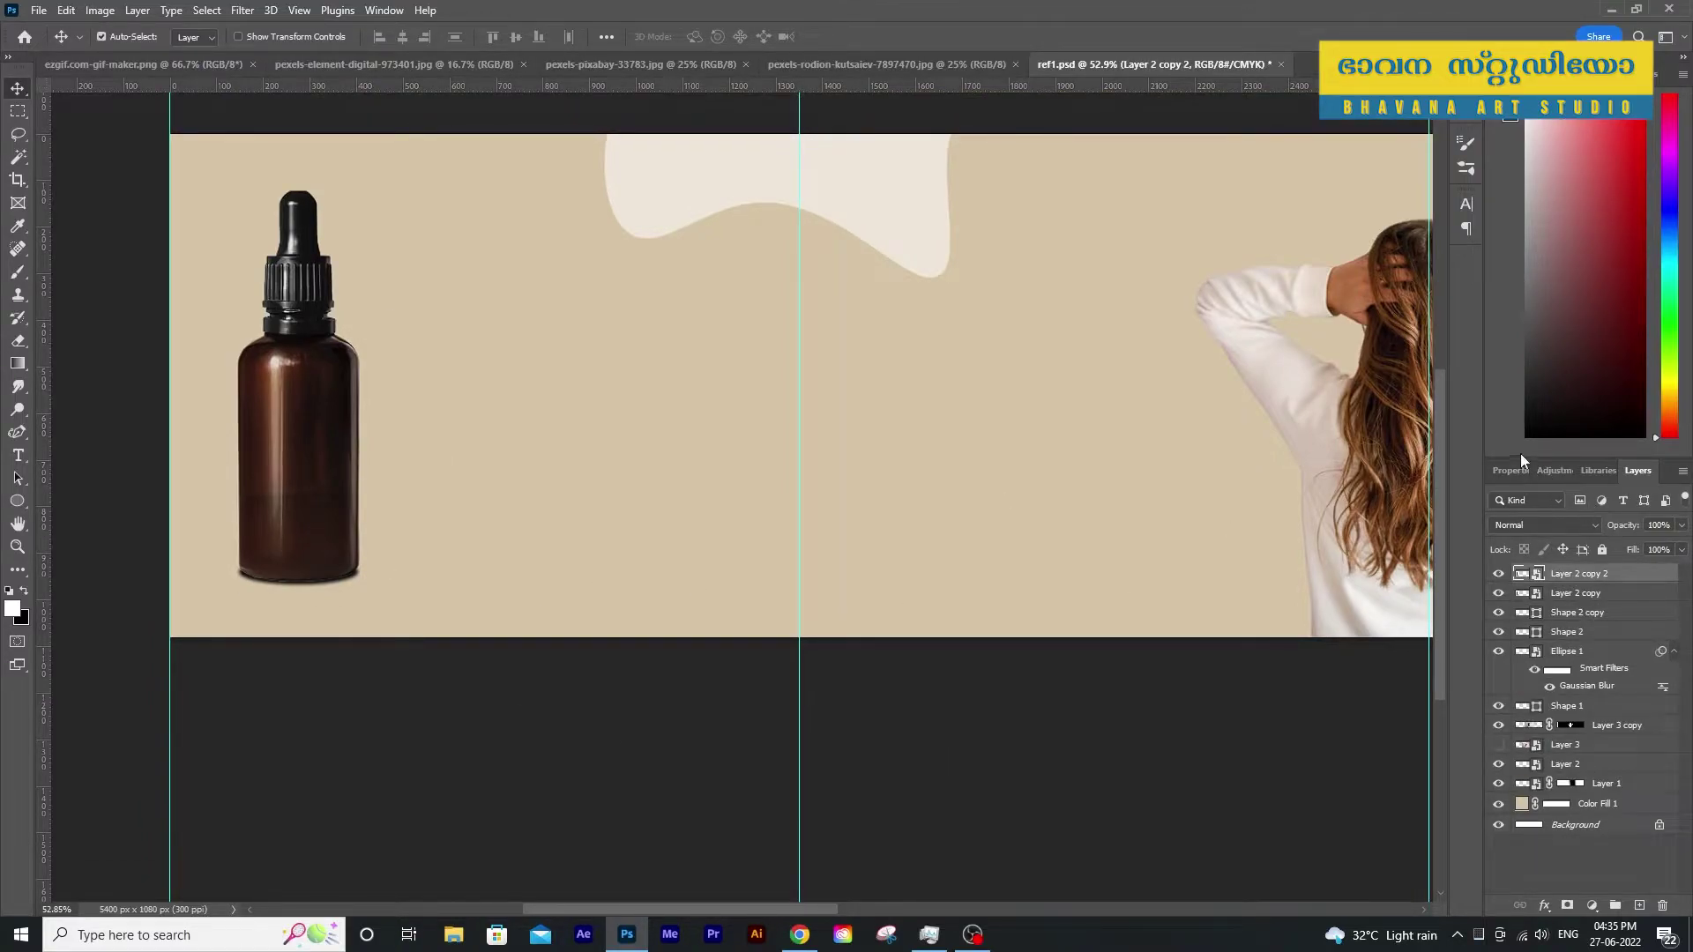
drag(1520, 457, 1505, 181)
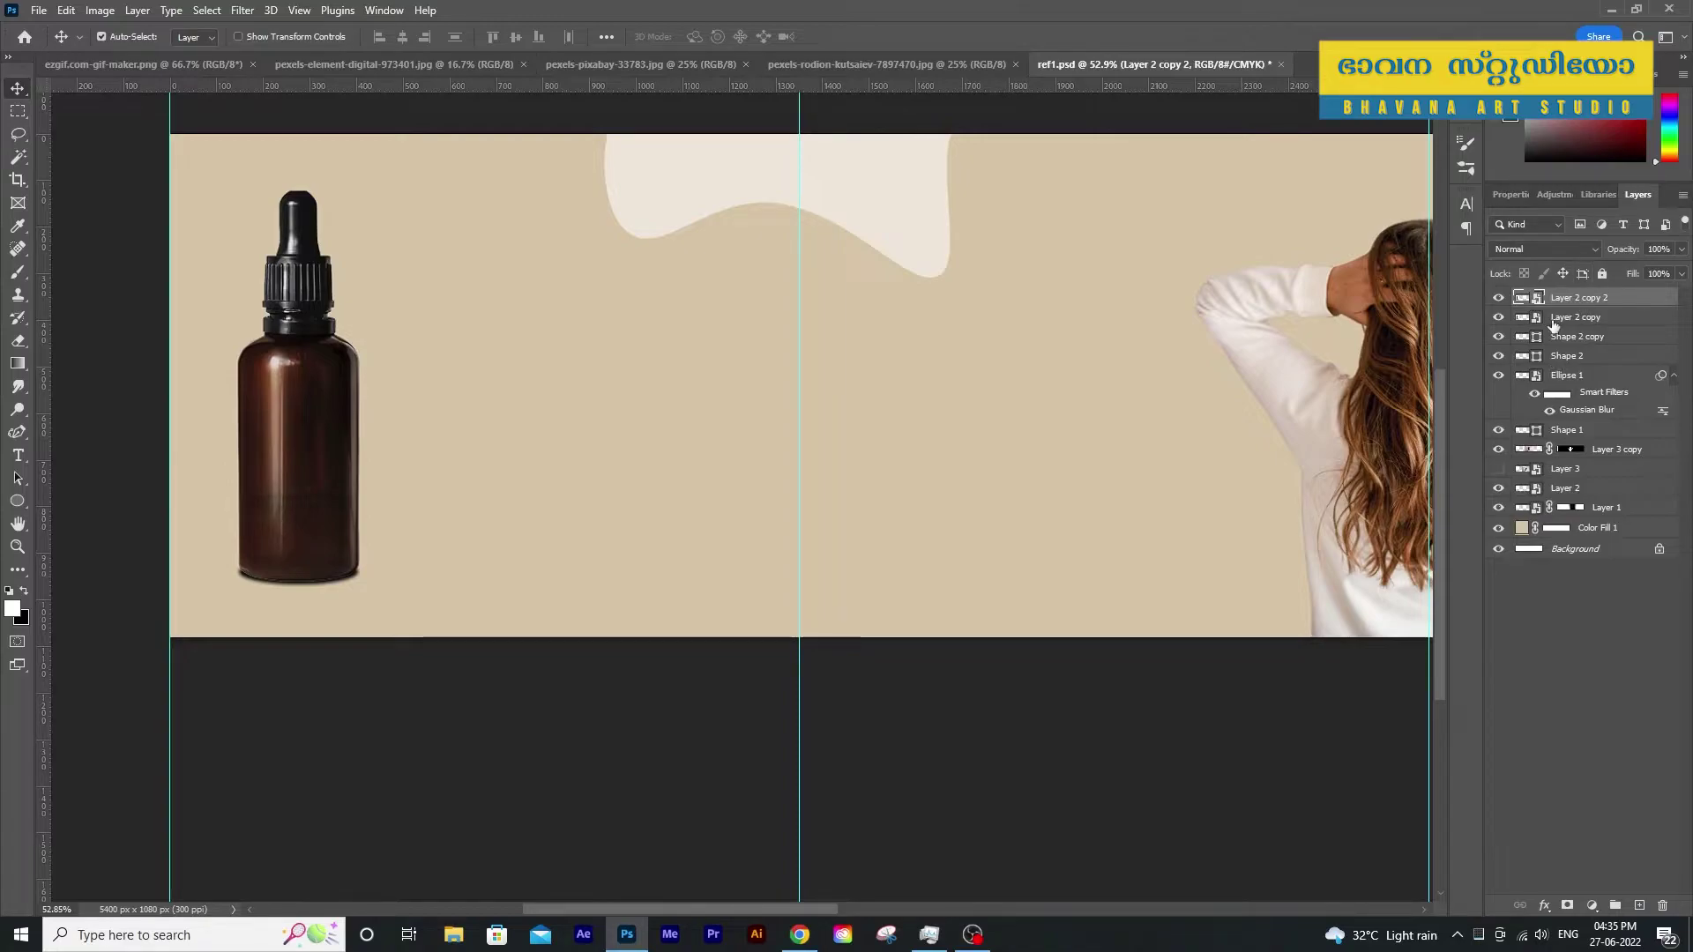
click(17, 111)
drag(227, 562, 375, 636)
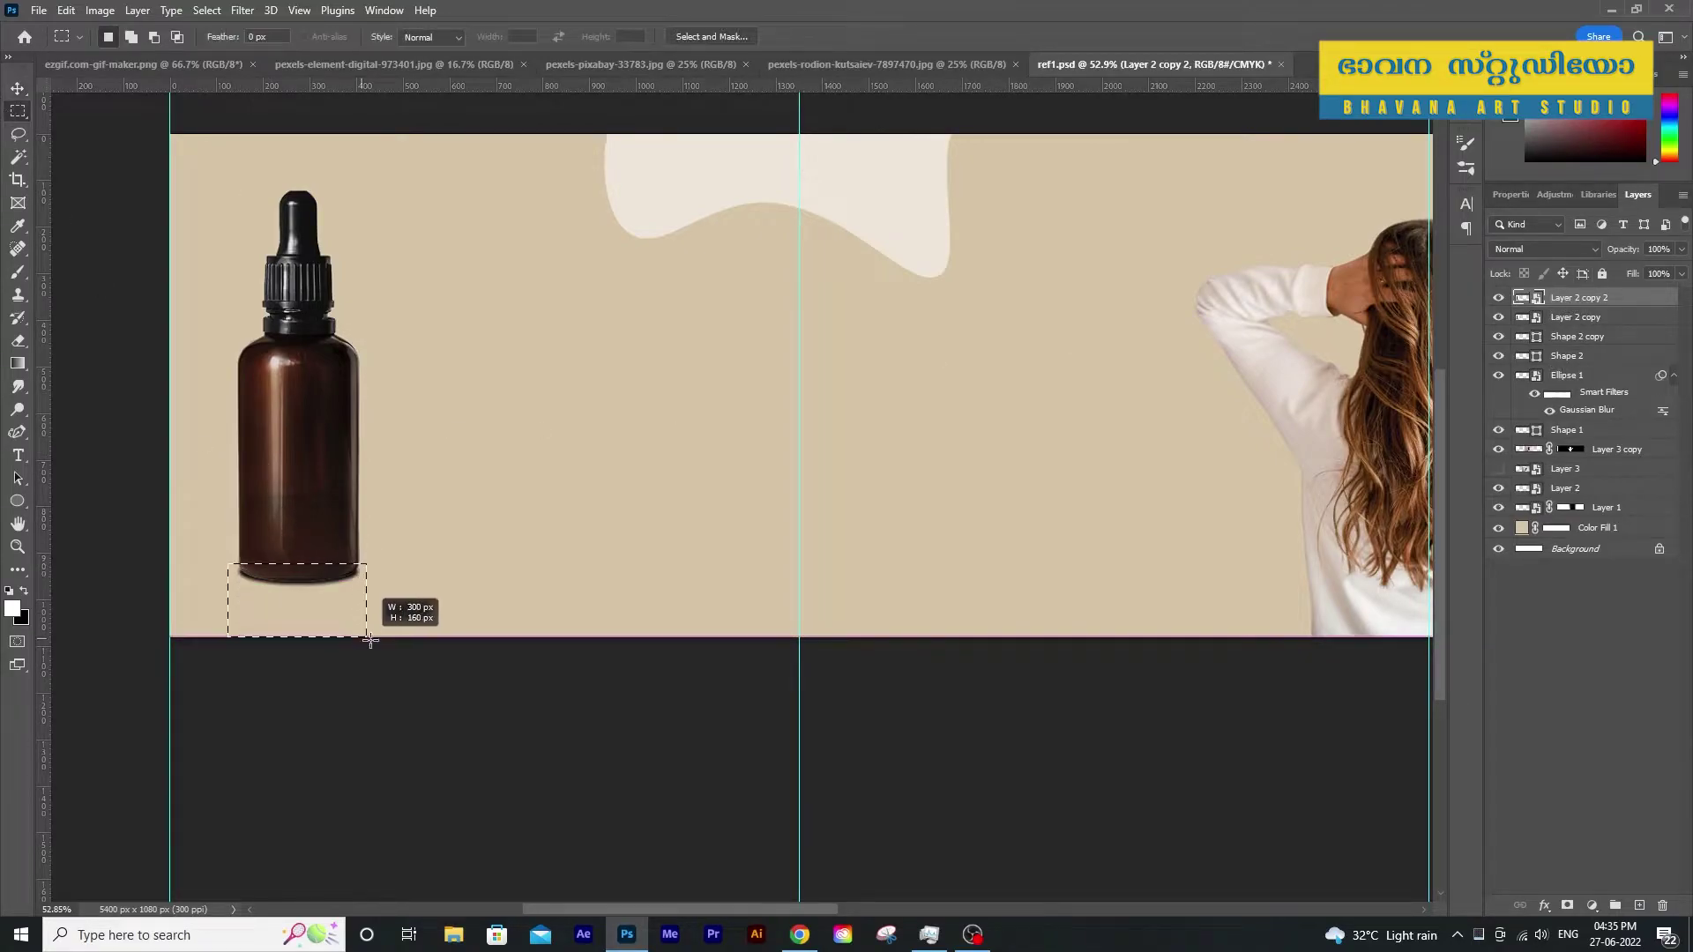
click(1569, 908)
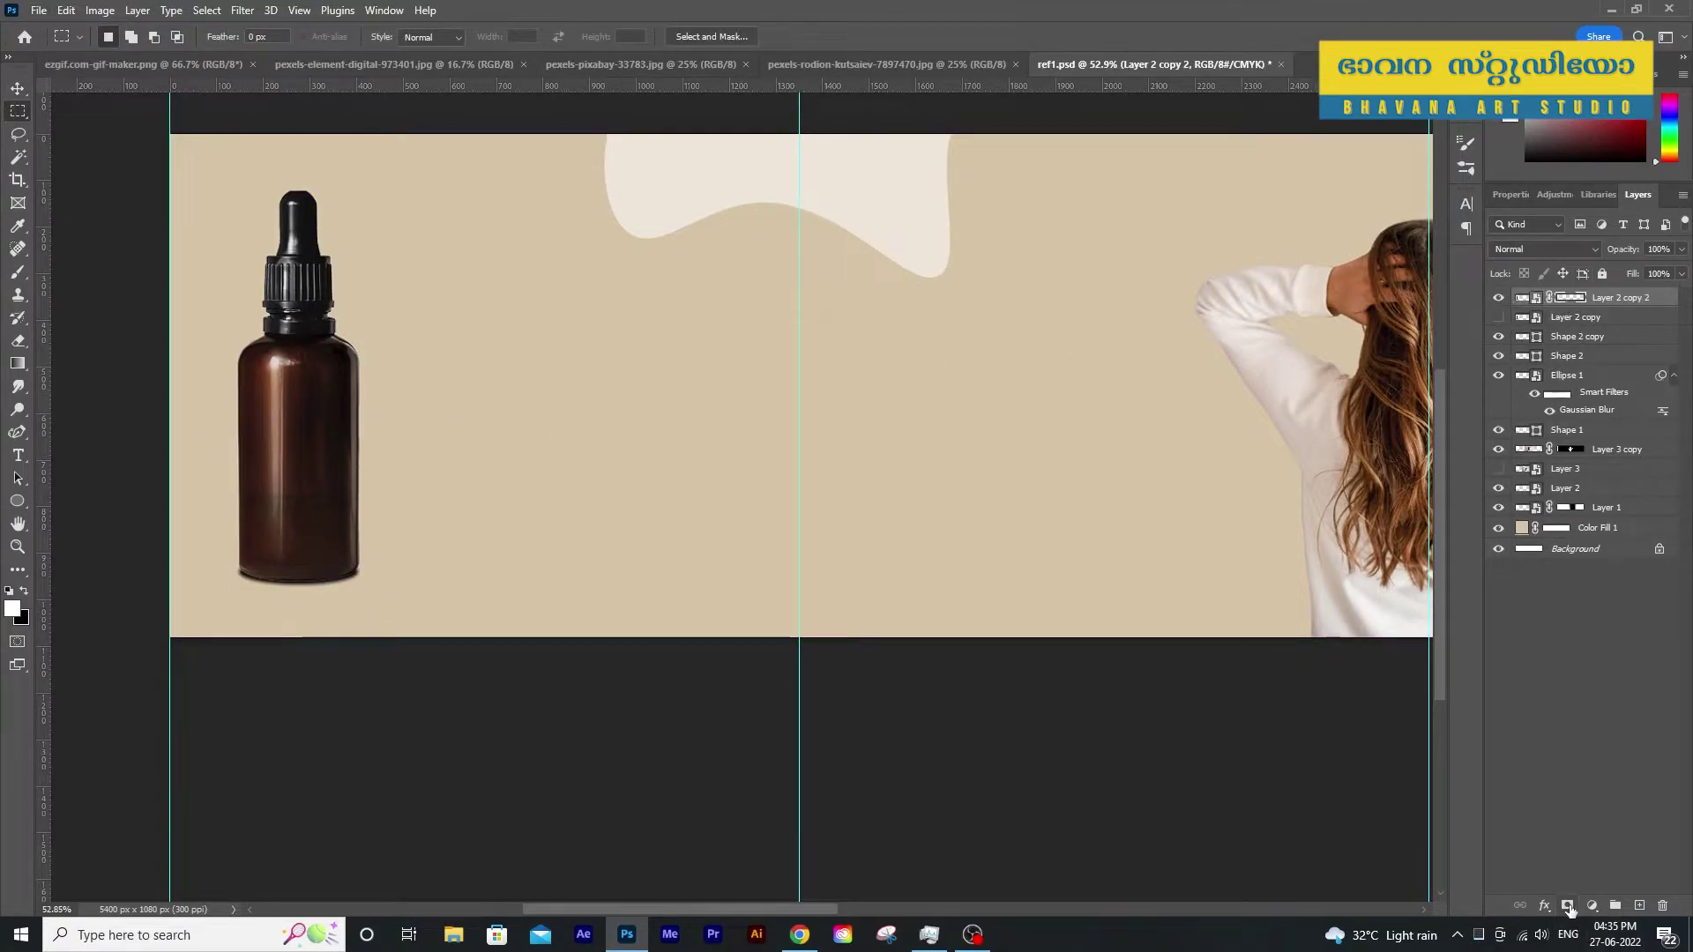
Duplicate the masked base layer and flip the copy vertically
right_click(1614, 298)
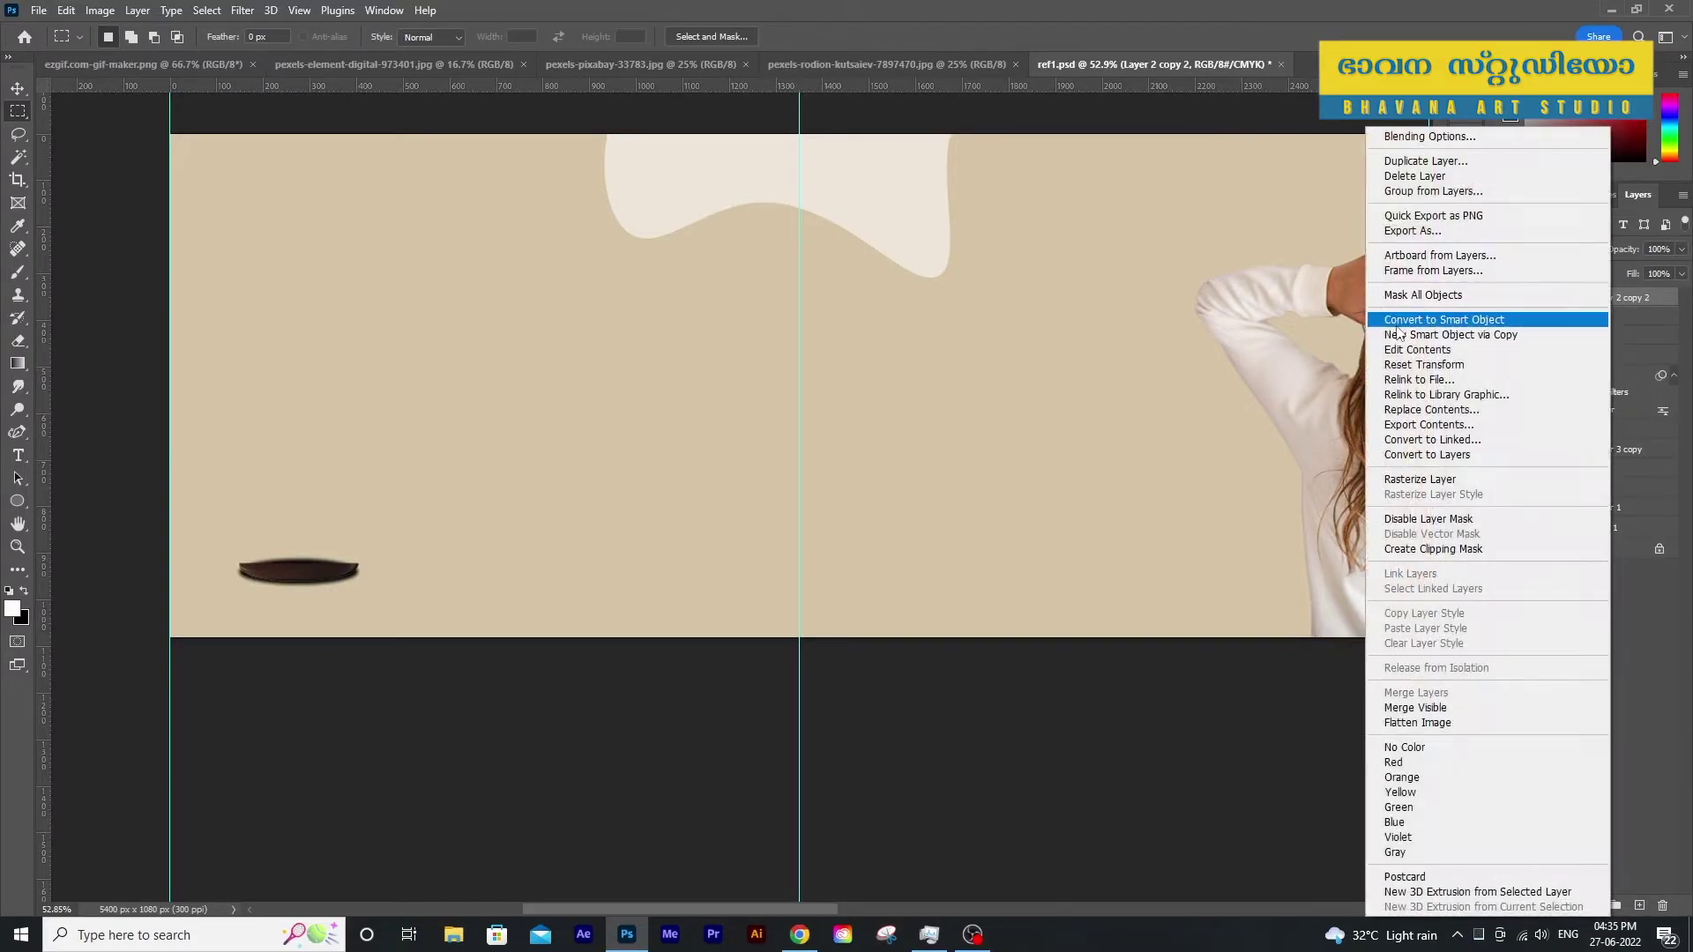
click(1561, 328)
key(ctrl+t)
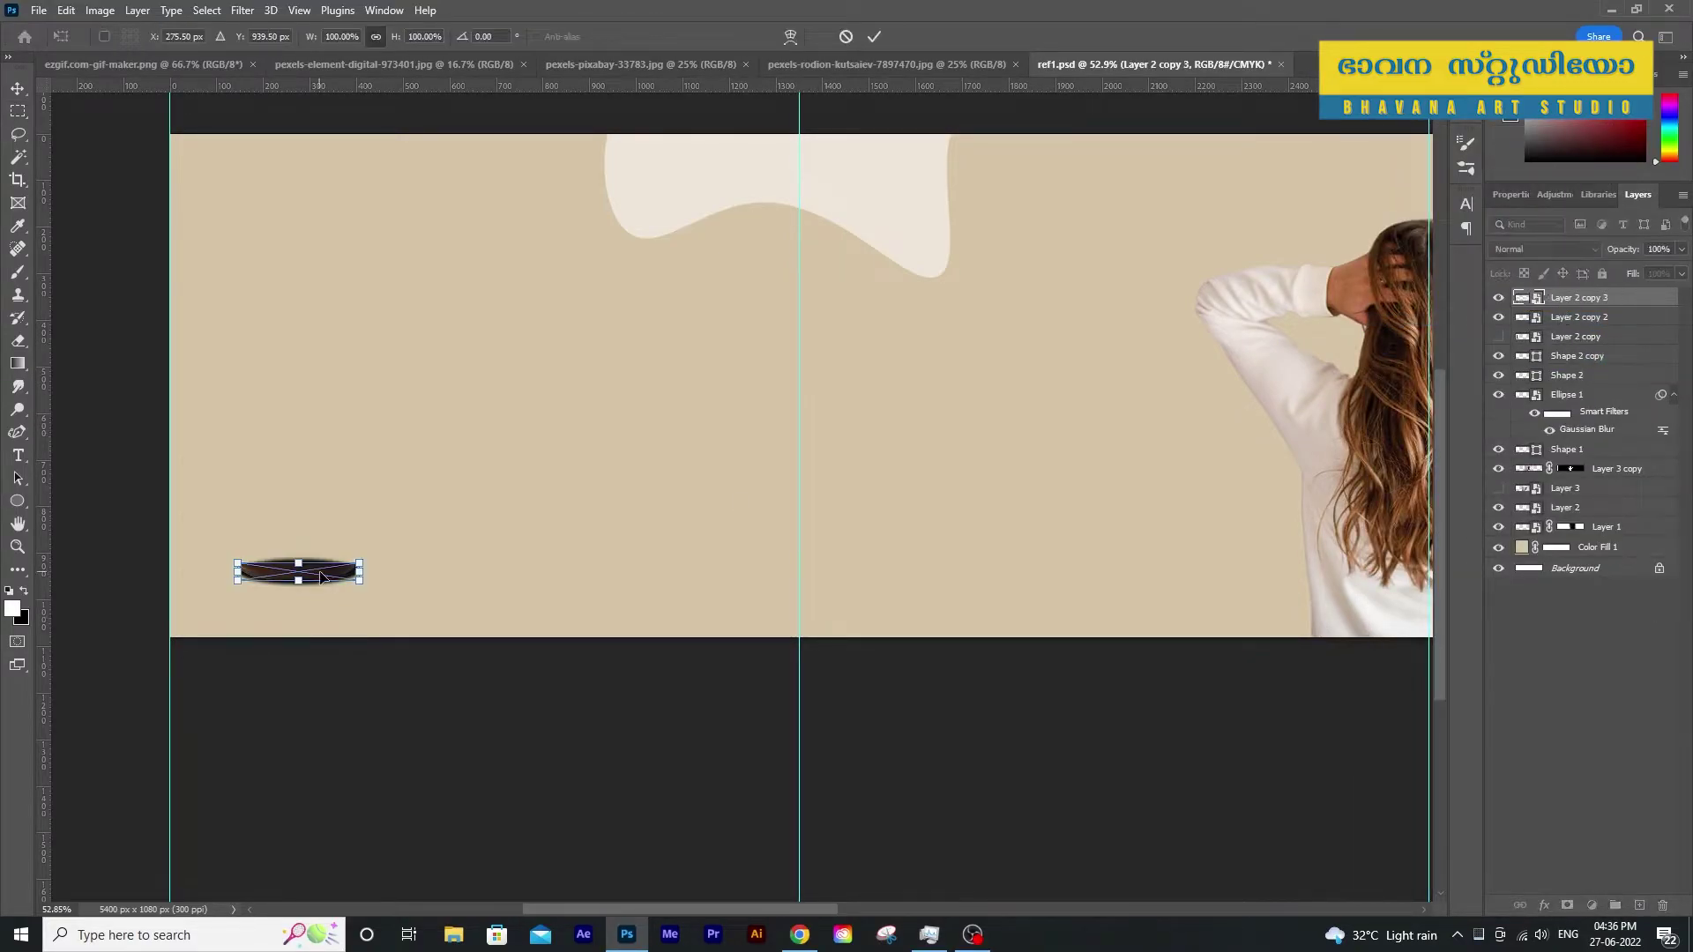
right_click(321, 573)
click(357, 567)
key(Return)
Give the flipped base a #313131 dark grey Color Overlay and move it beneath the bottle
key(m)
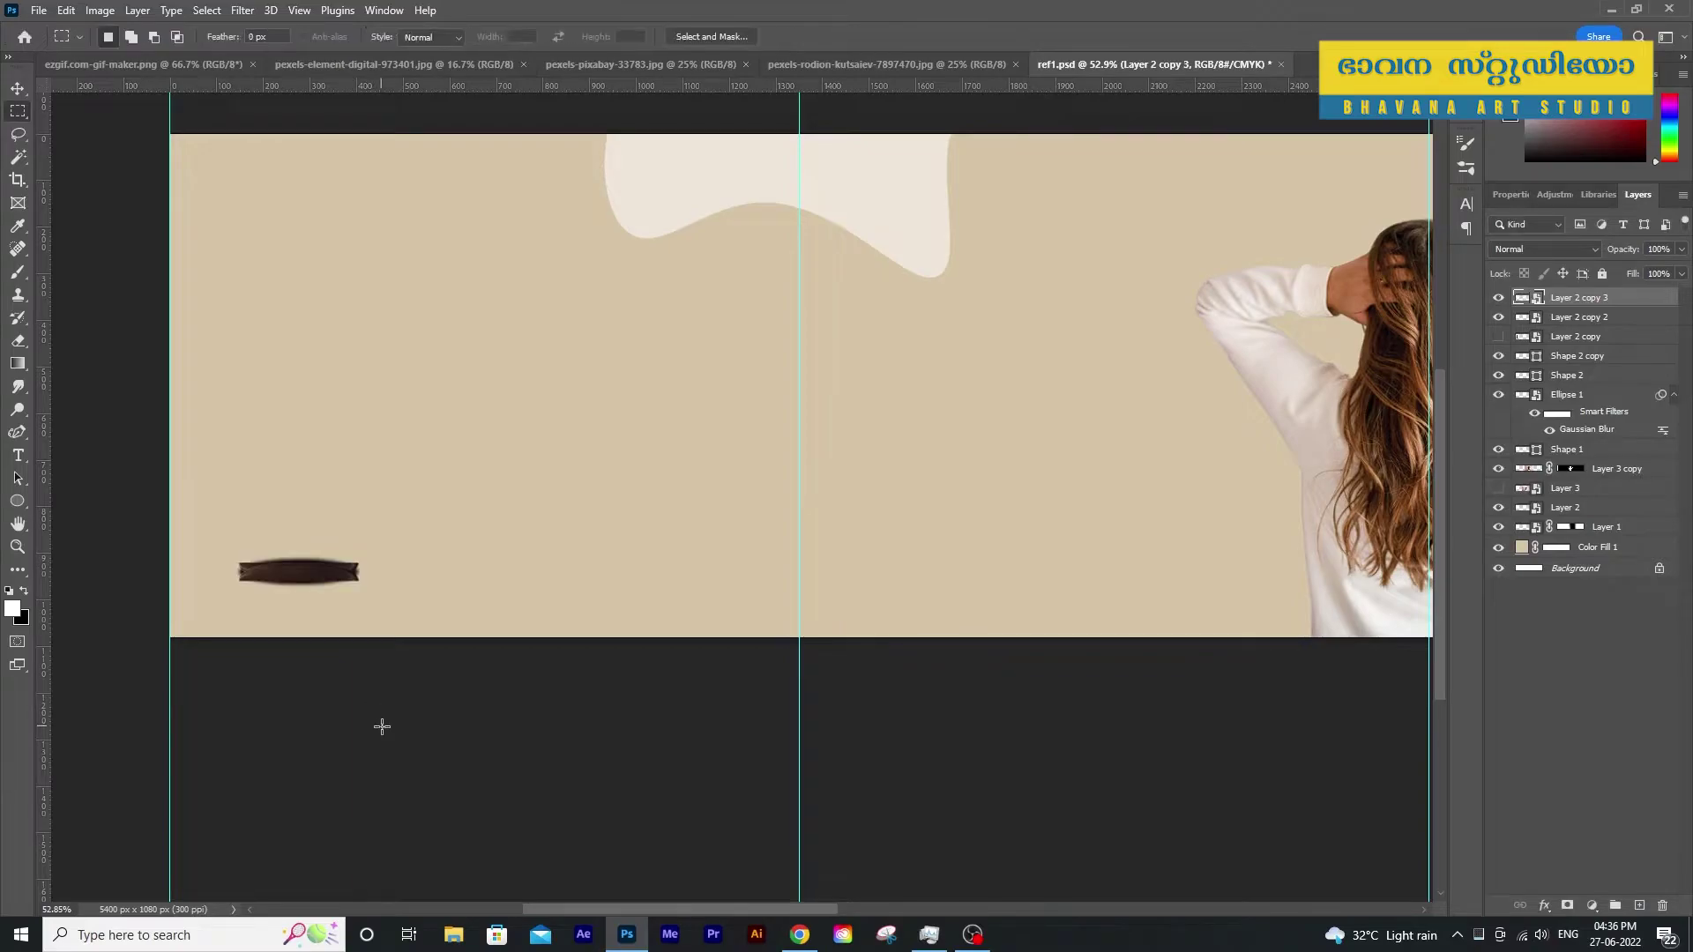
click(18, 88)
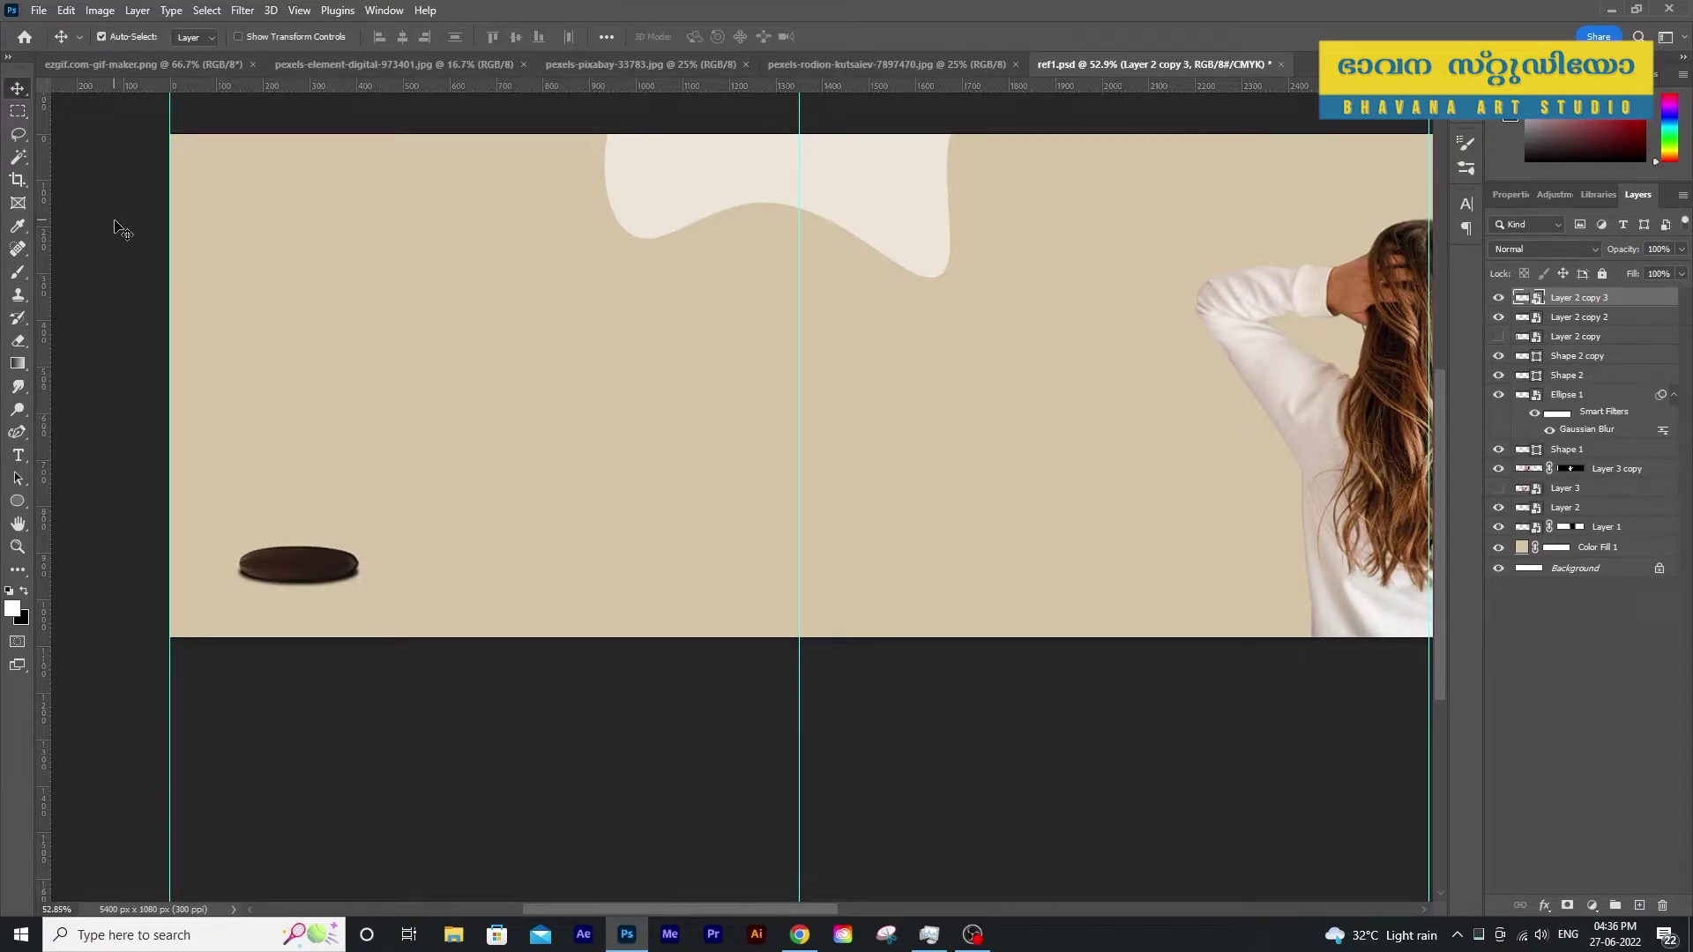
right_click(1561, 327)
click(1358, 143)
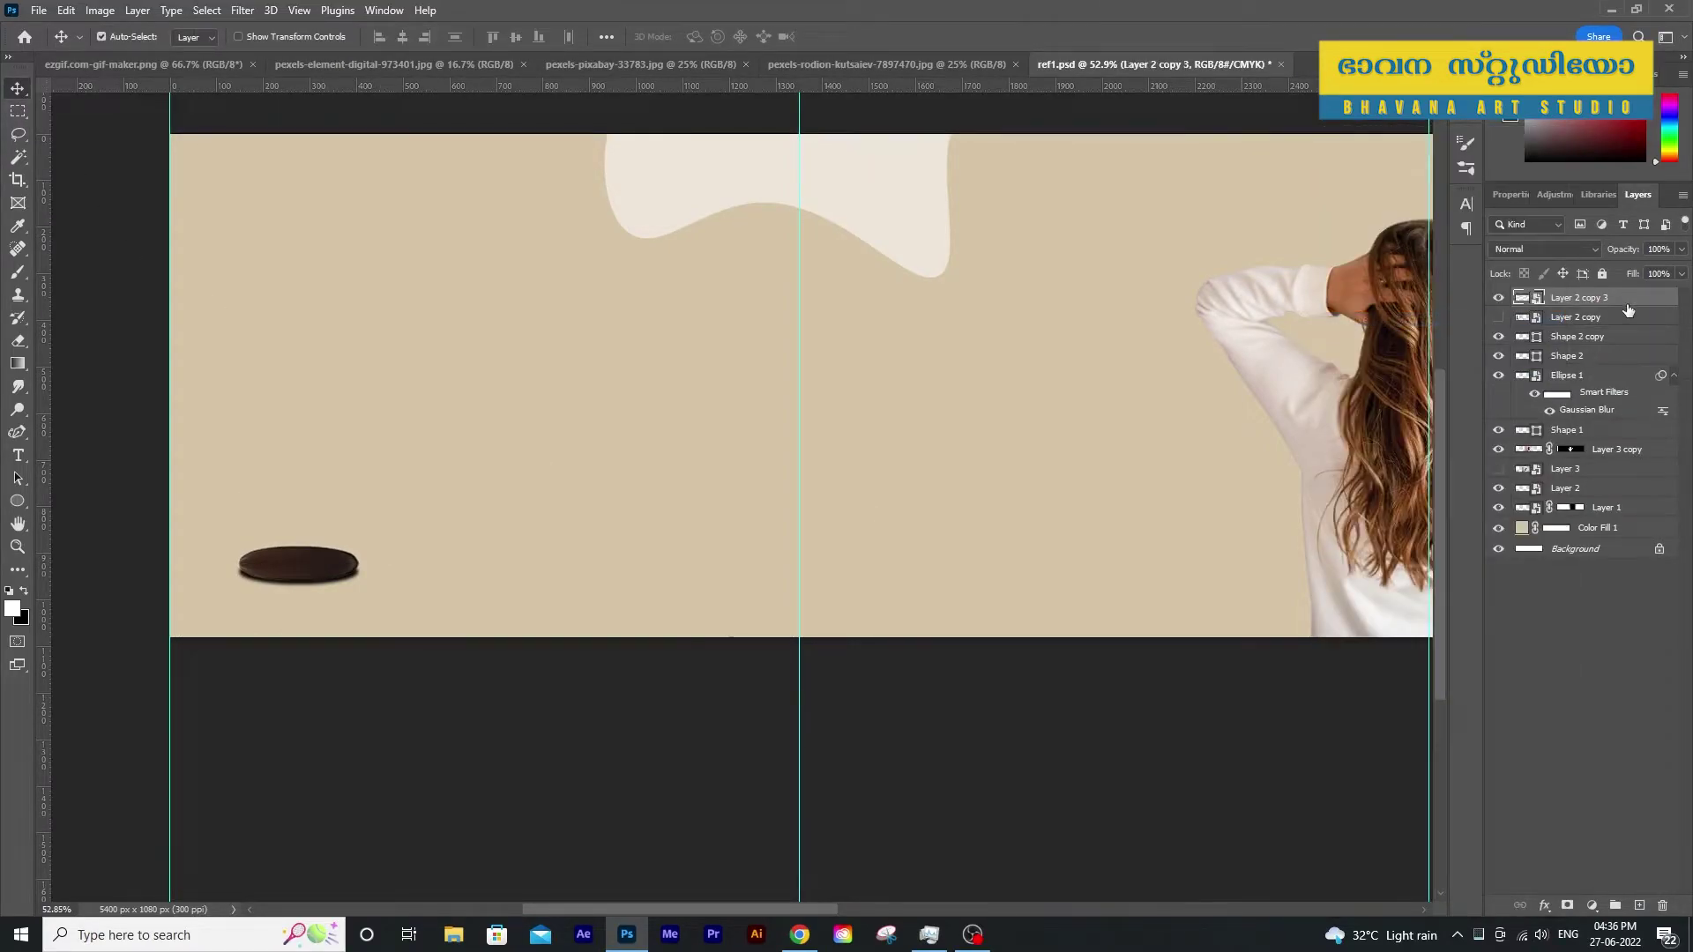
click(1086, 589)
click(1423, 417)
click(1219, 576)
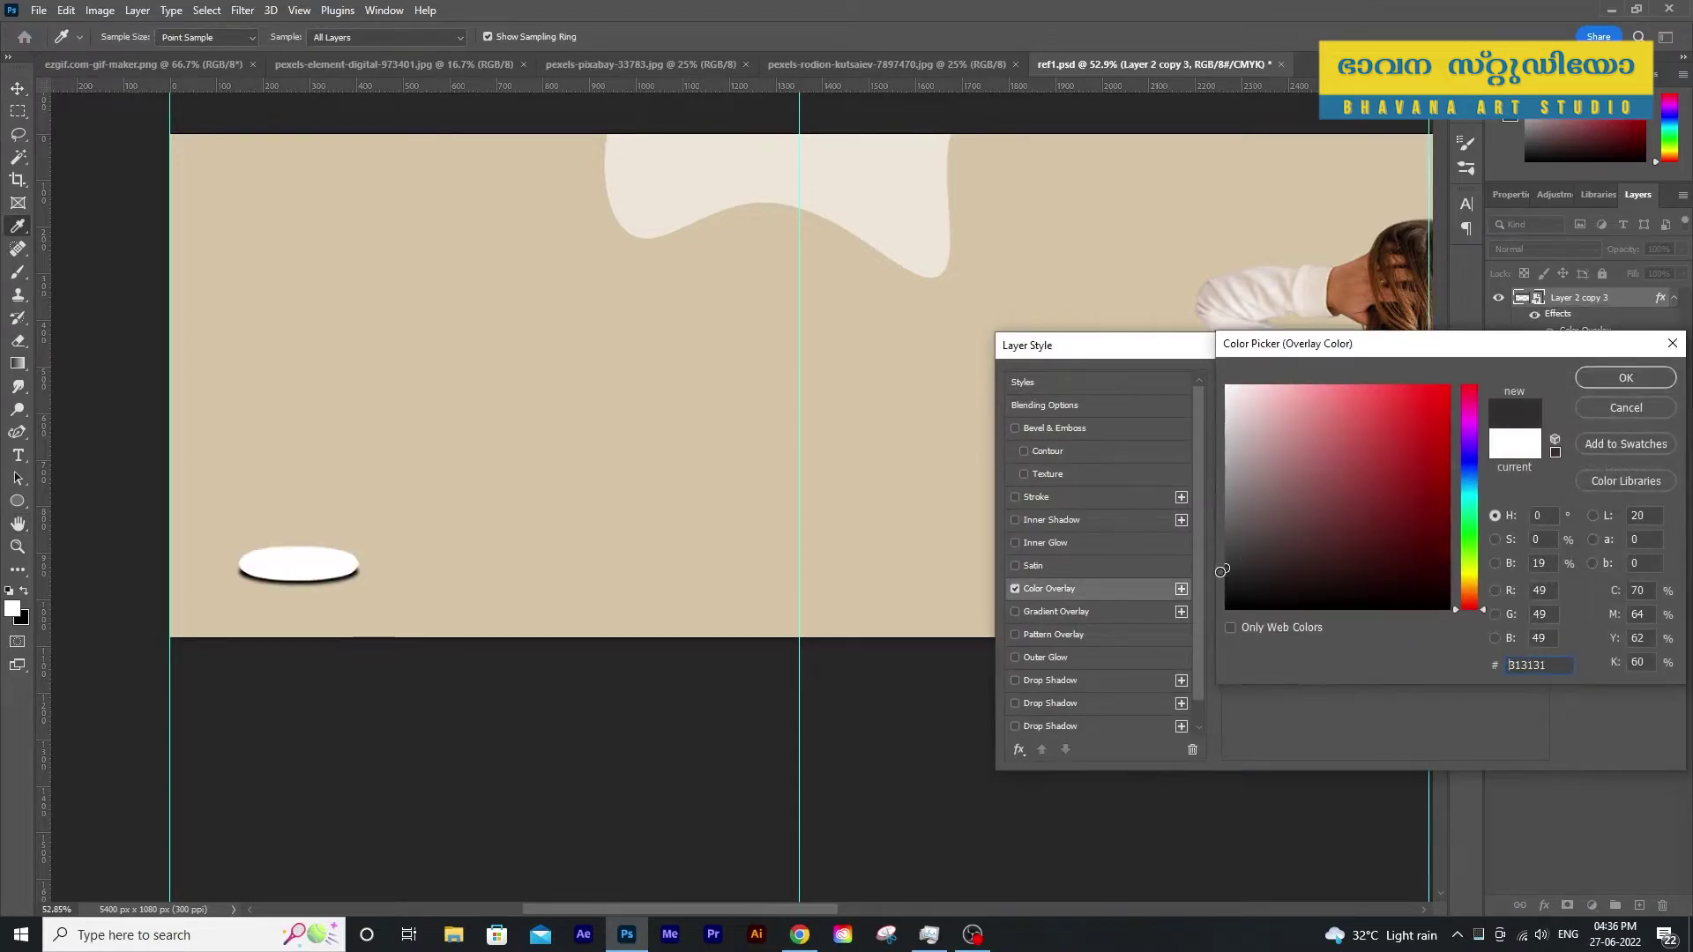
click(1631, 377)
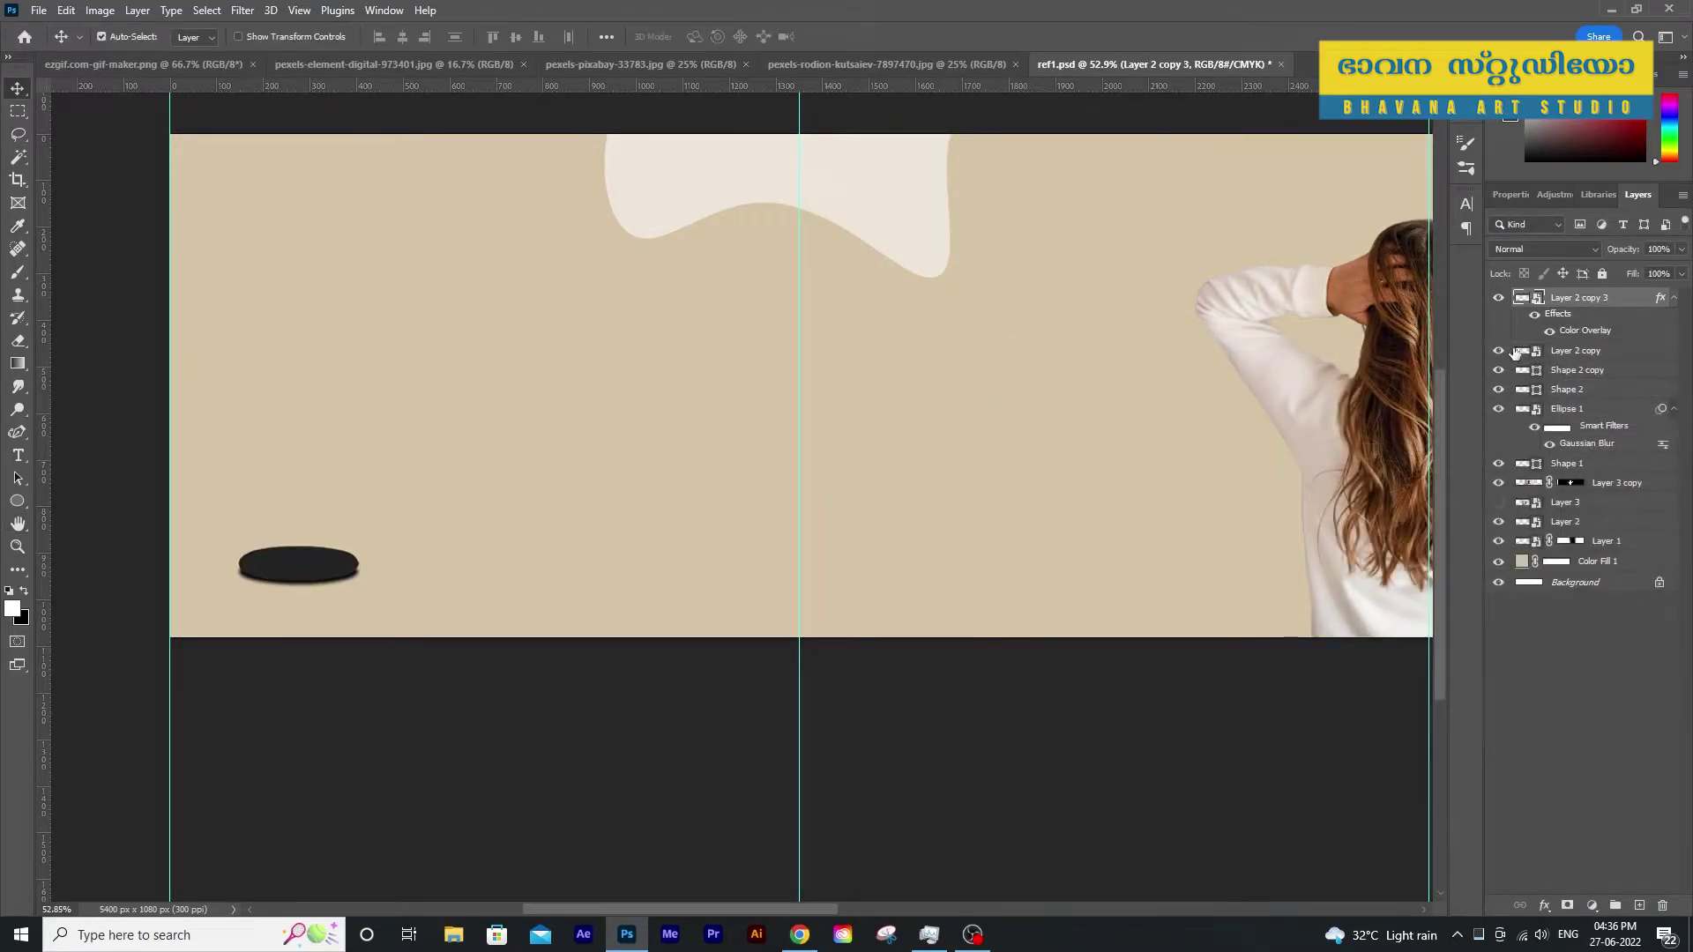
drag(1515, 353, 1517, 359)
Apply a Motion Blur at 12° angle and 657-pixel distance to the dark shadow layer
click(243, 10)
mouse_move(252, 235)
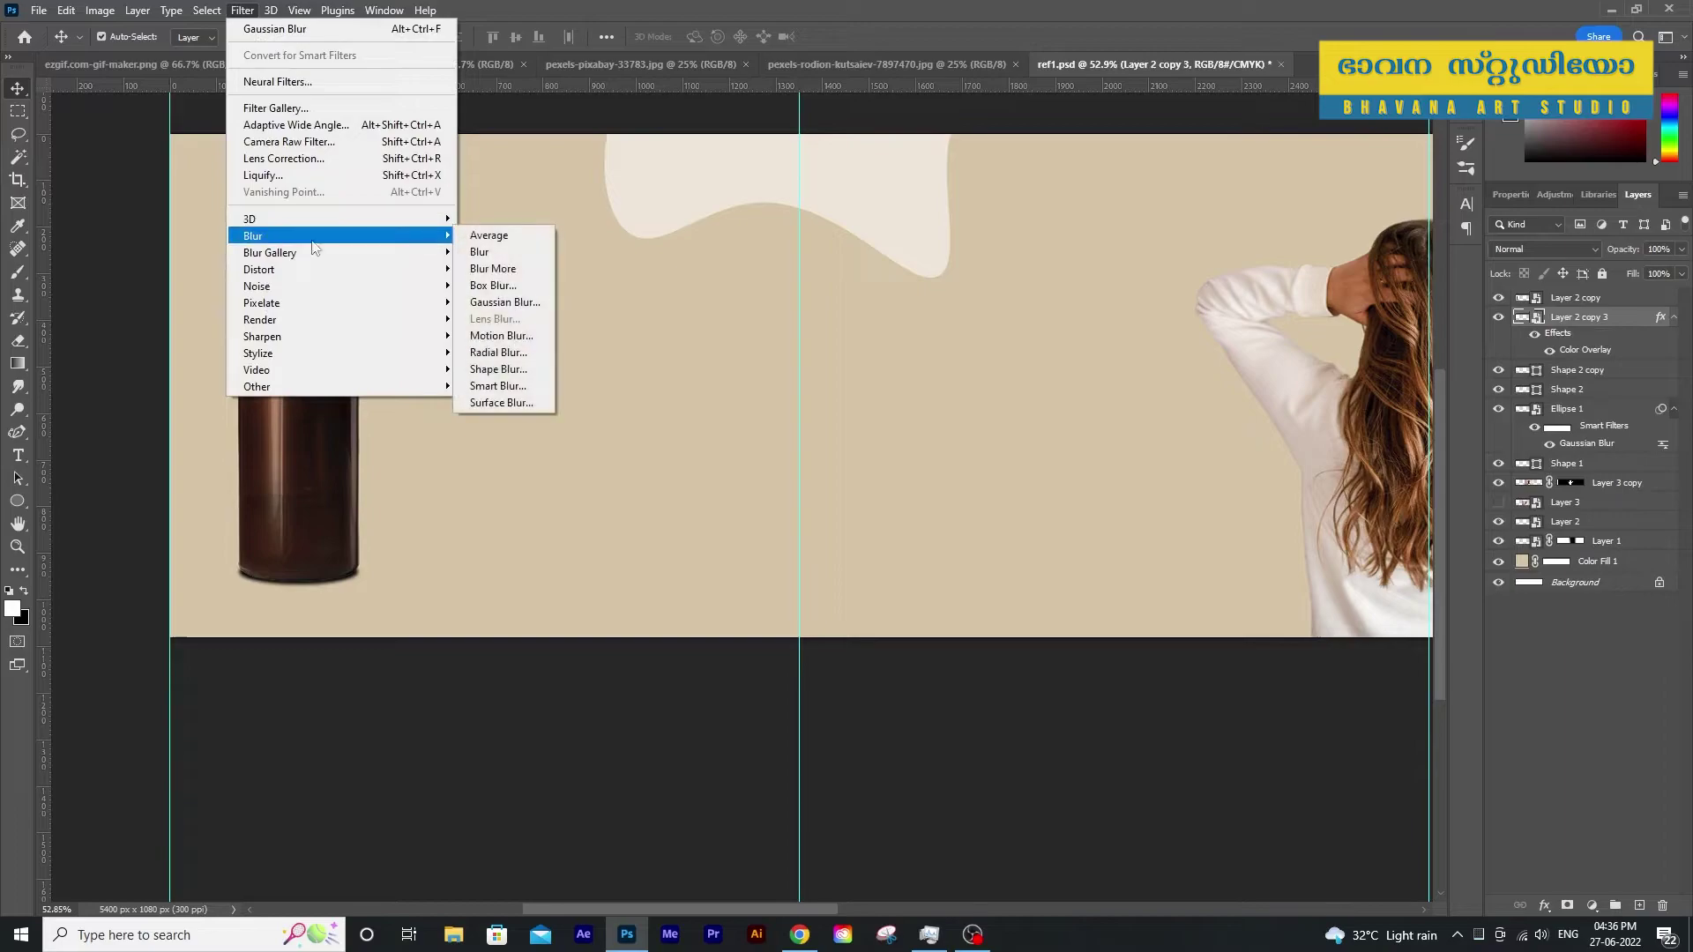
click(499, 335)
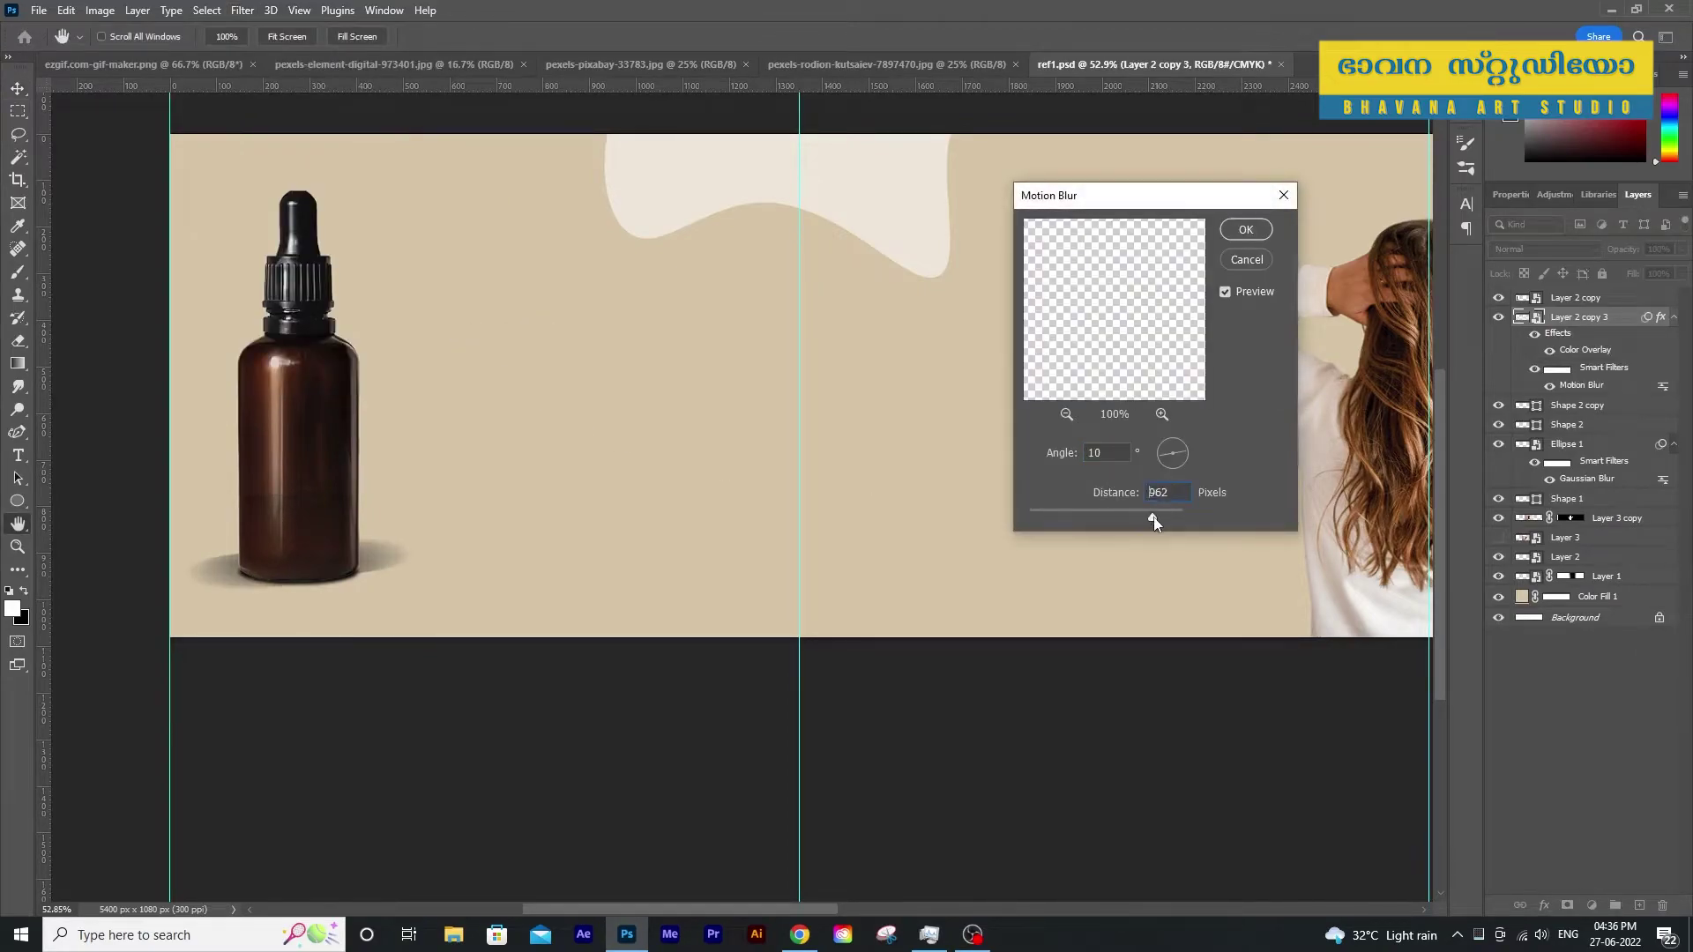
drag(1118, 517, 1146, 521)
key(shift+Tab)
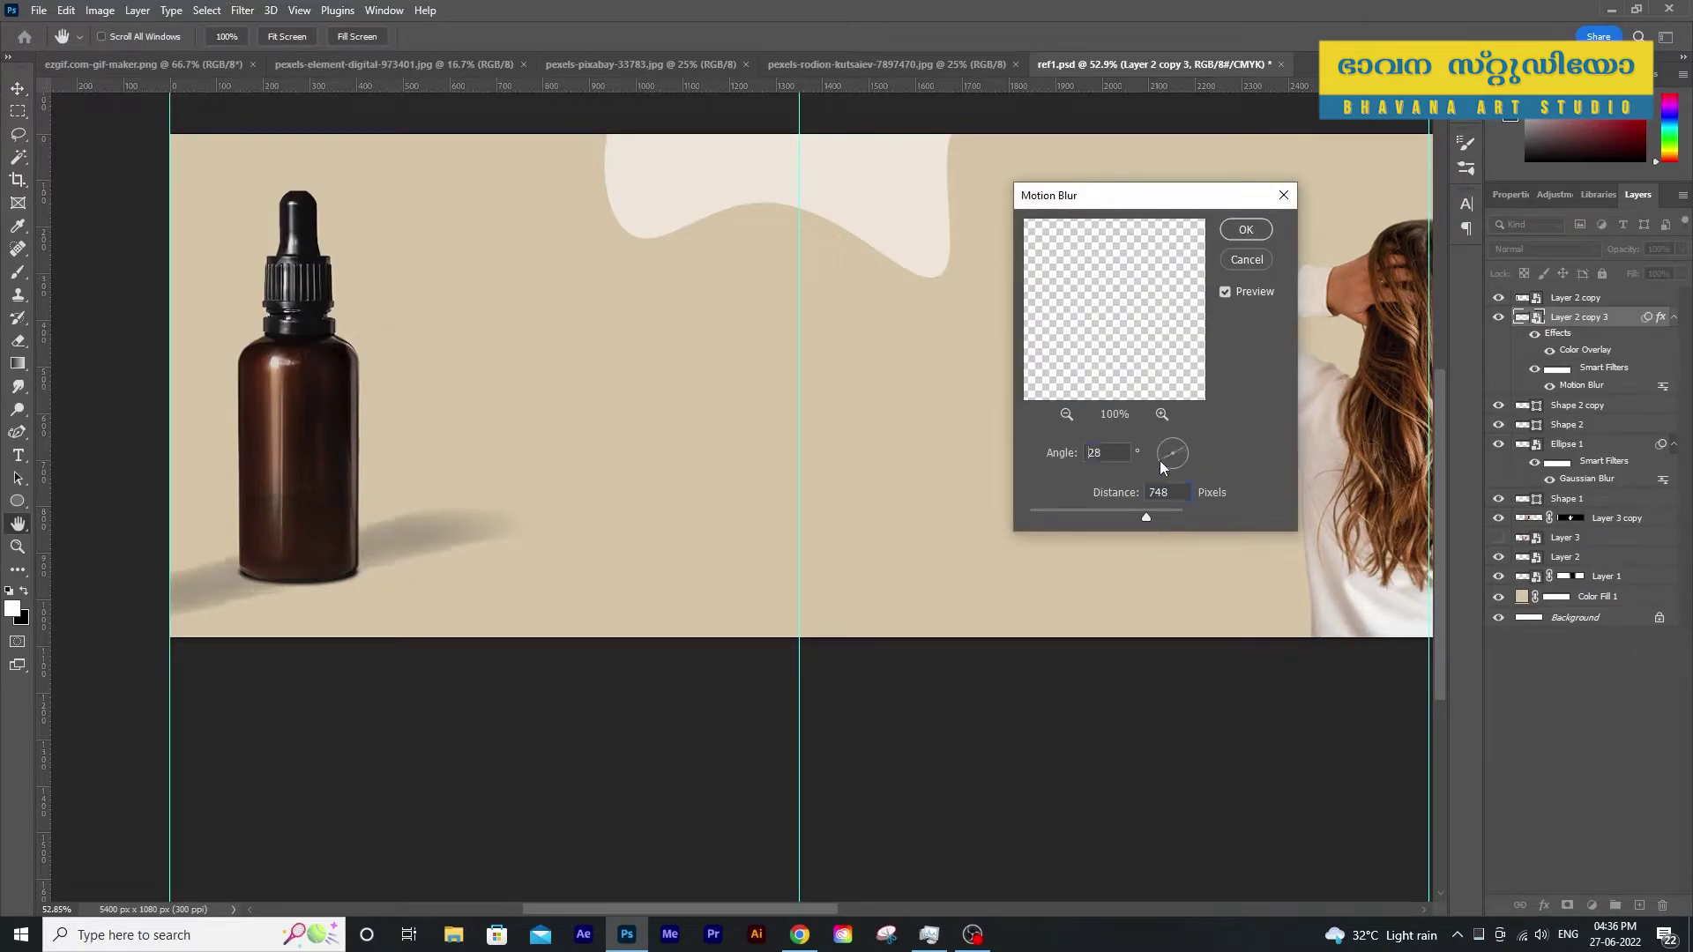
key(Up)
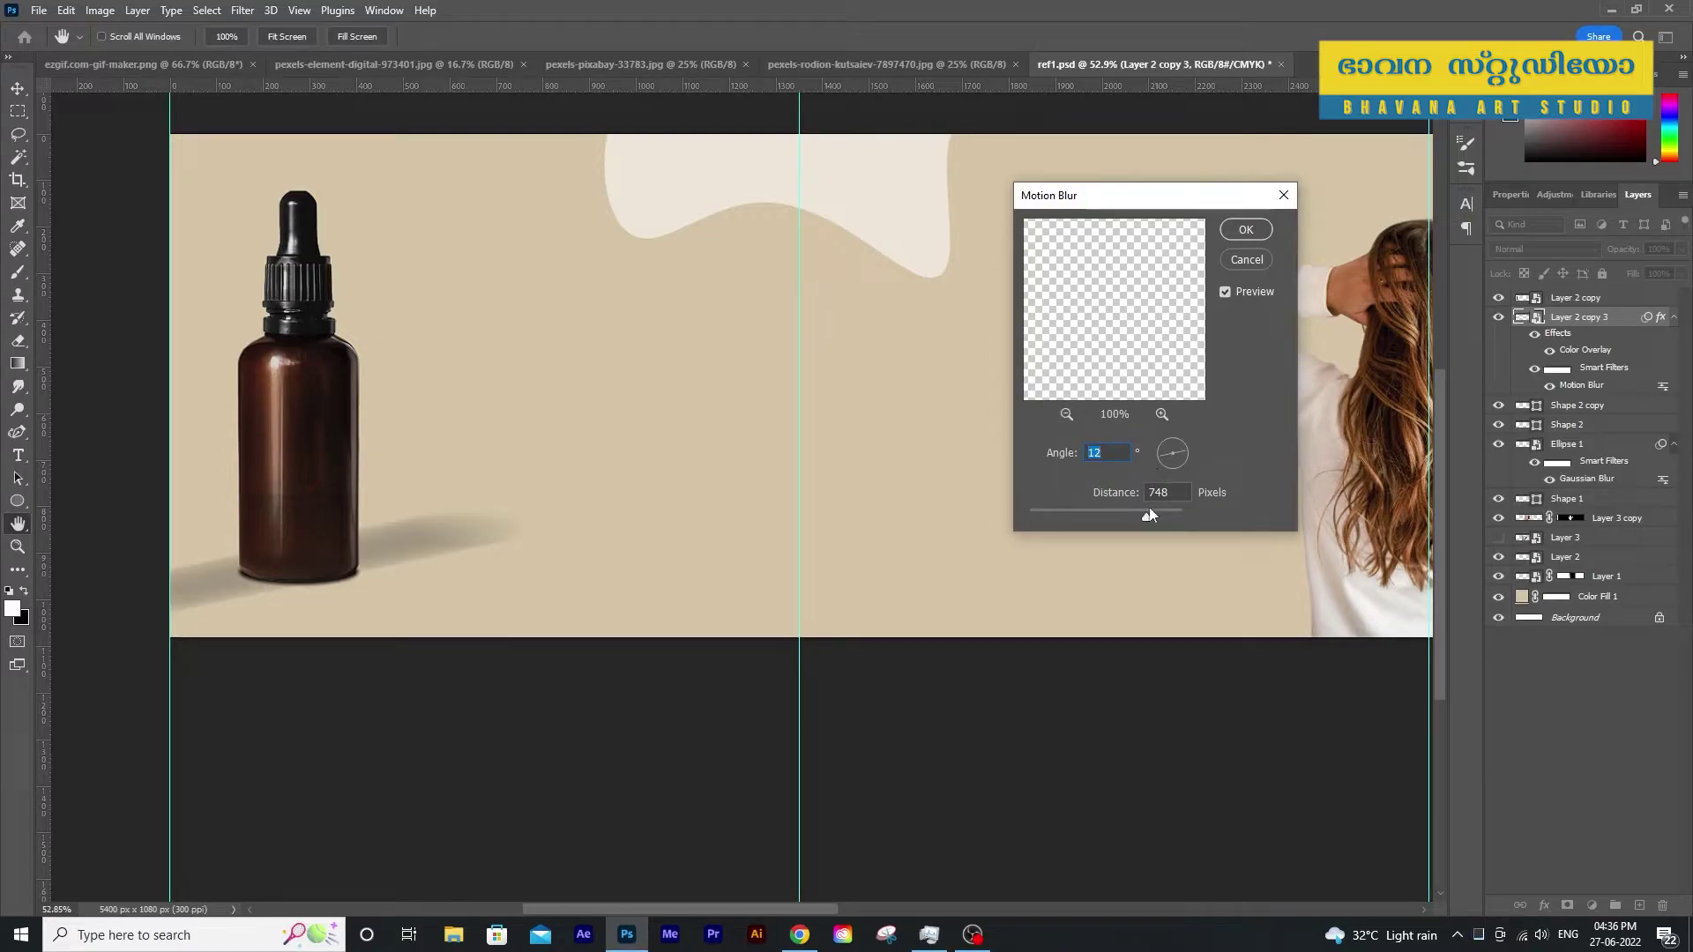
drag(1123, 521, 1149, 521)
click(1246, 231)
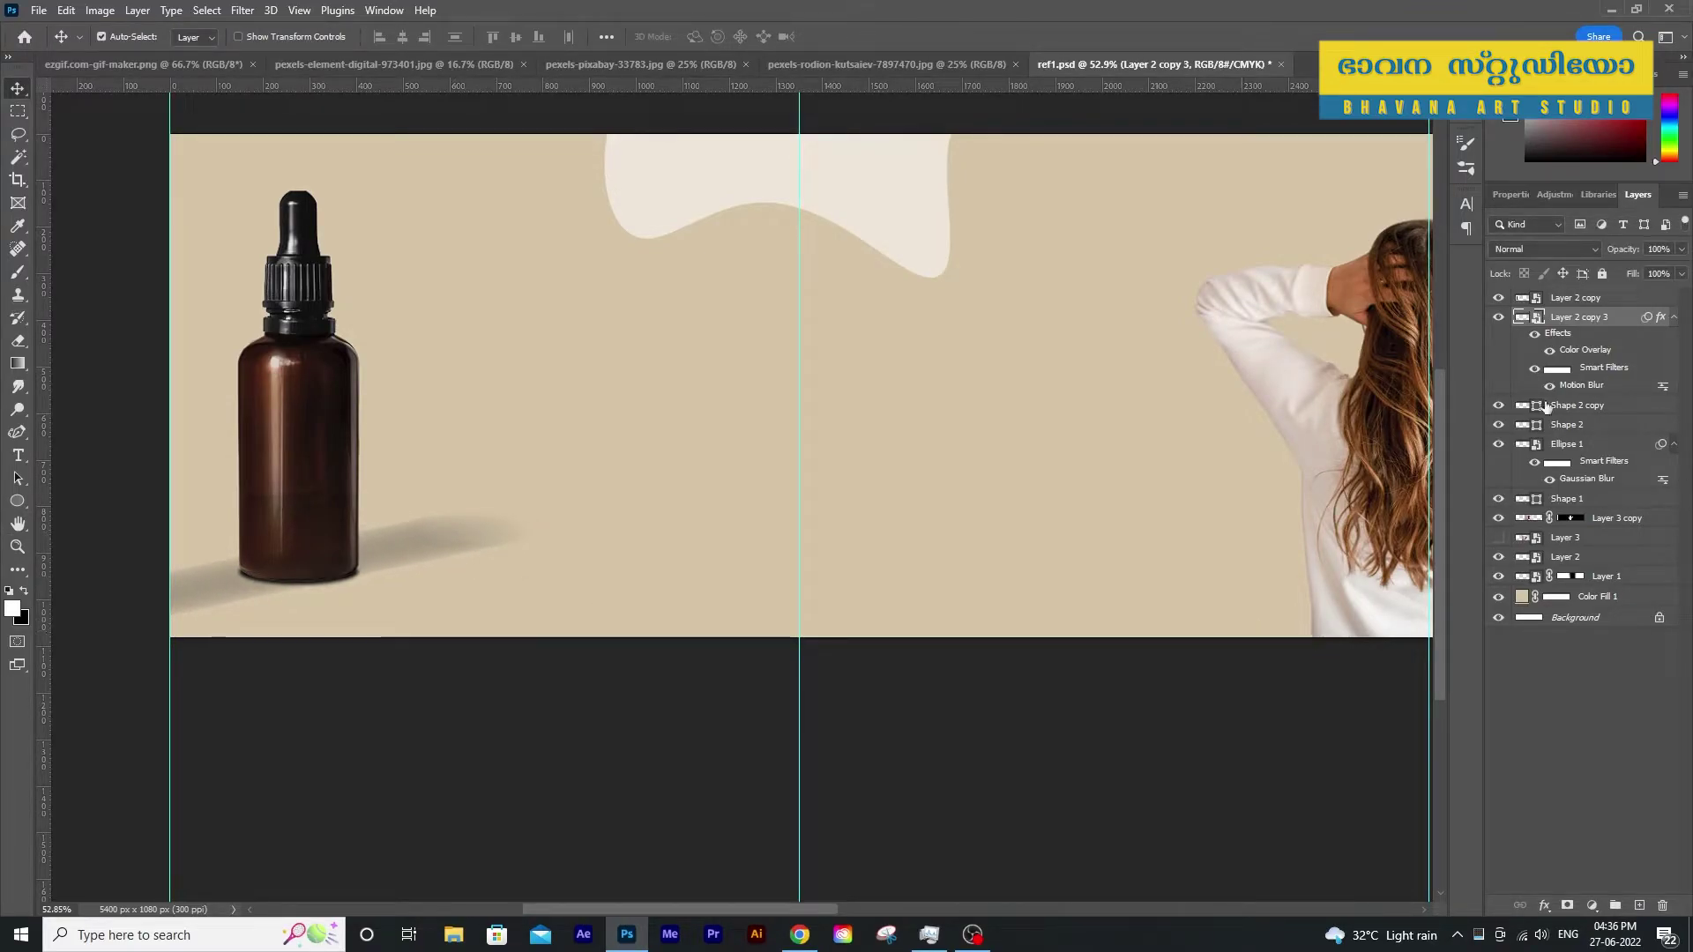
Add a layer mask to the shadow, ready a black Brush, and zoom in on the bottle
click(1567, 906)
key(b)
key(x)
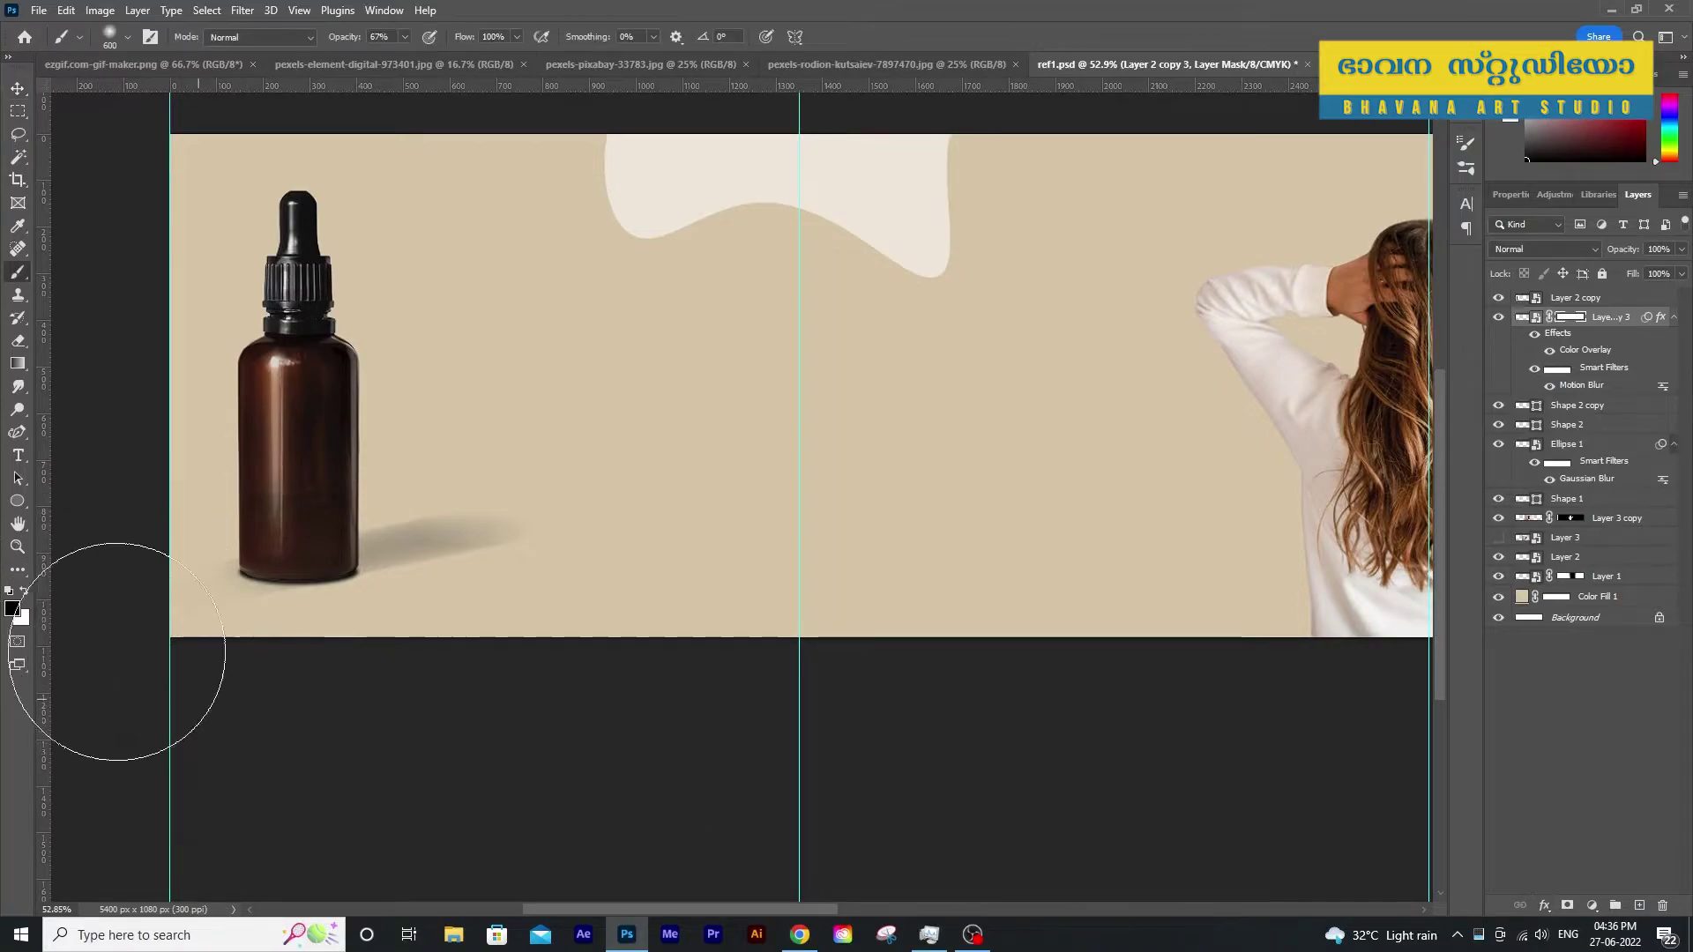
key(z)
mouse_move(480, 555)
mouse_down()
mouse_move(360, 572)
mouse_move(475, 596)
mouse_up()
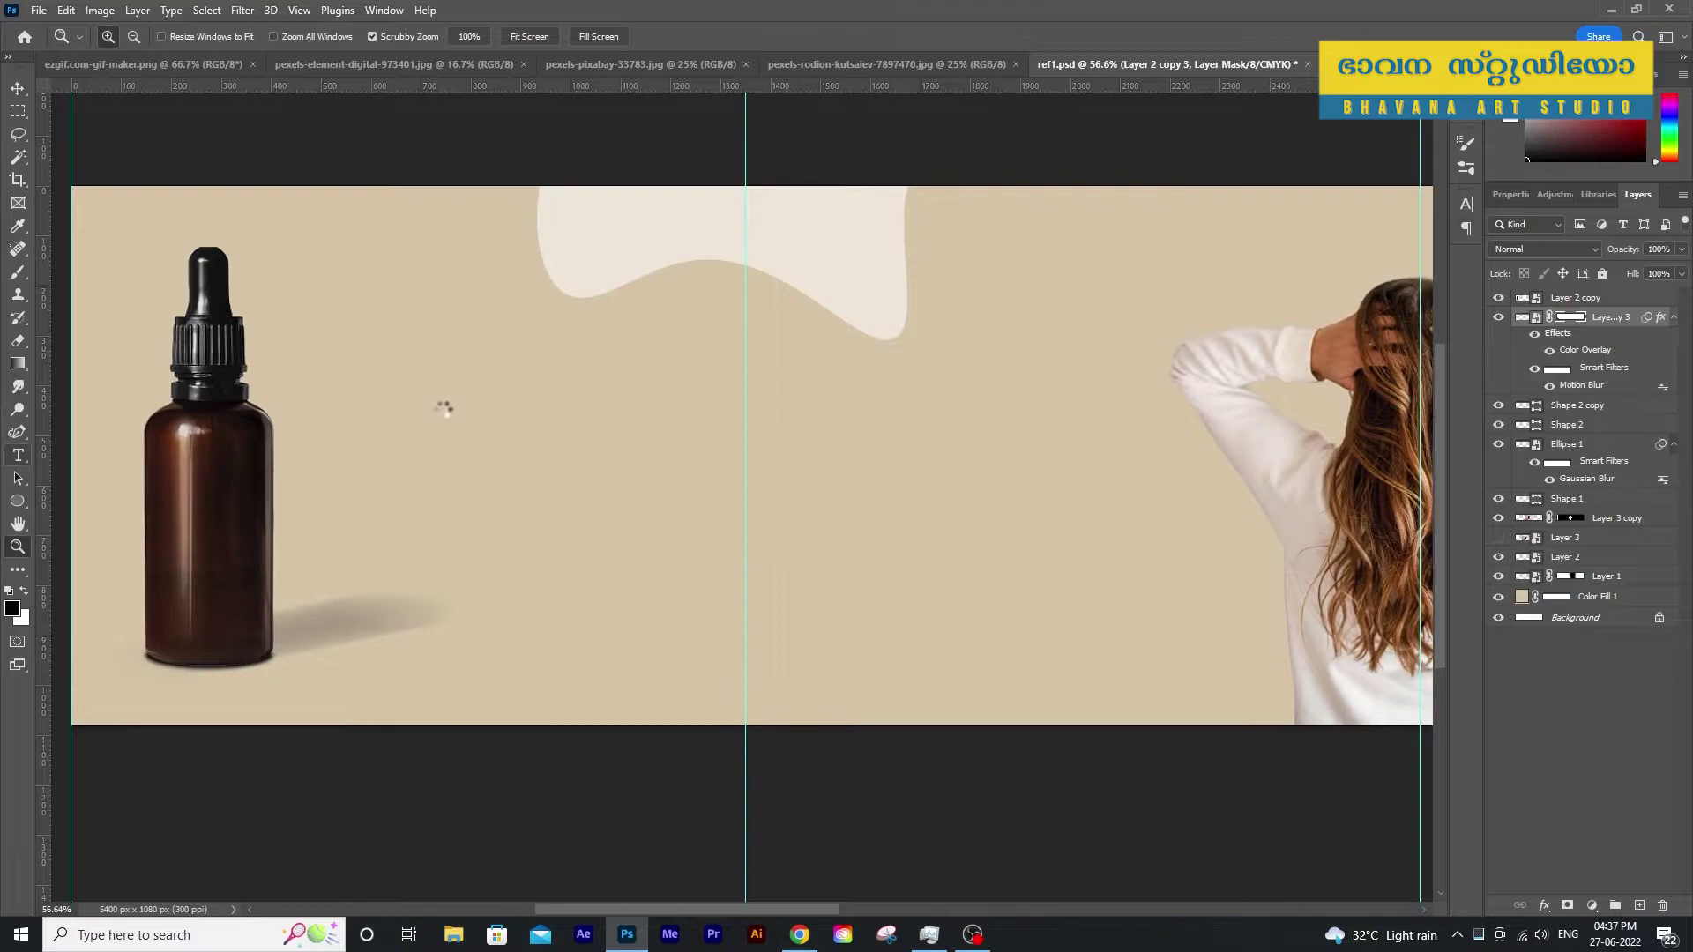
Type the heading 'Head Text' beside the bottle and colour it dark brown 2f150f
click(435, 408)
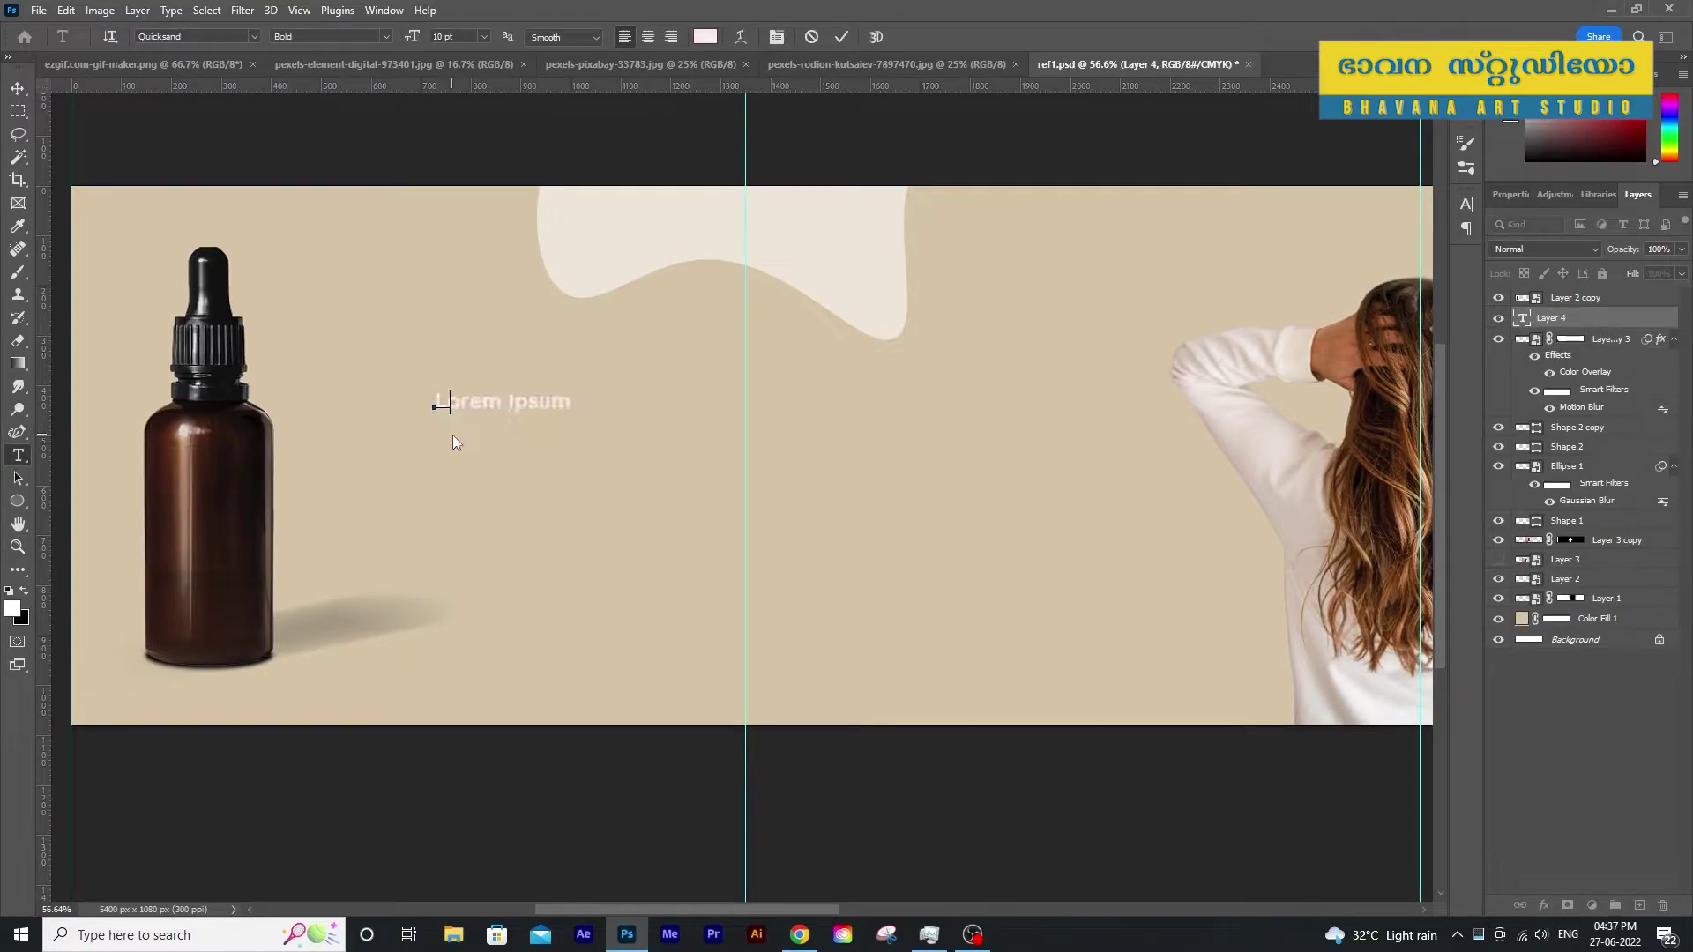
text(Head Tex)
key(ctrl+a)
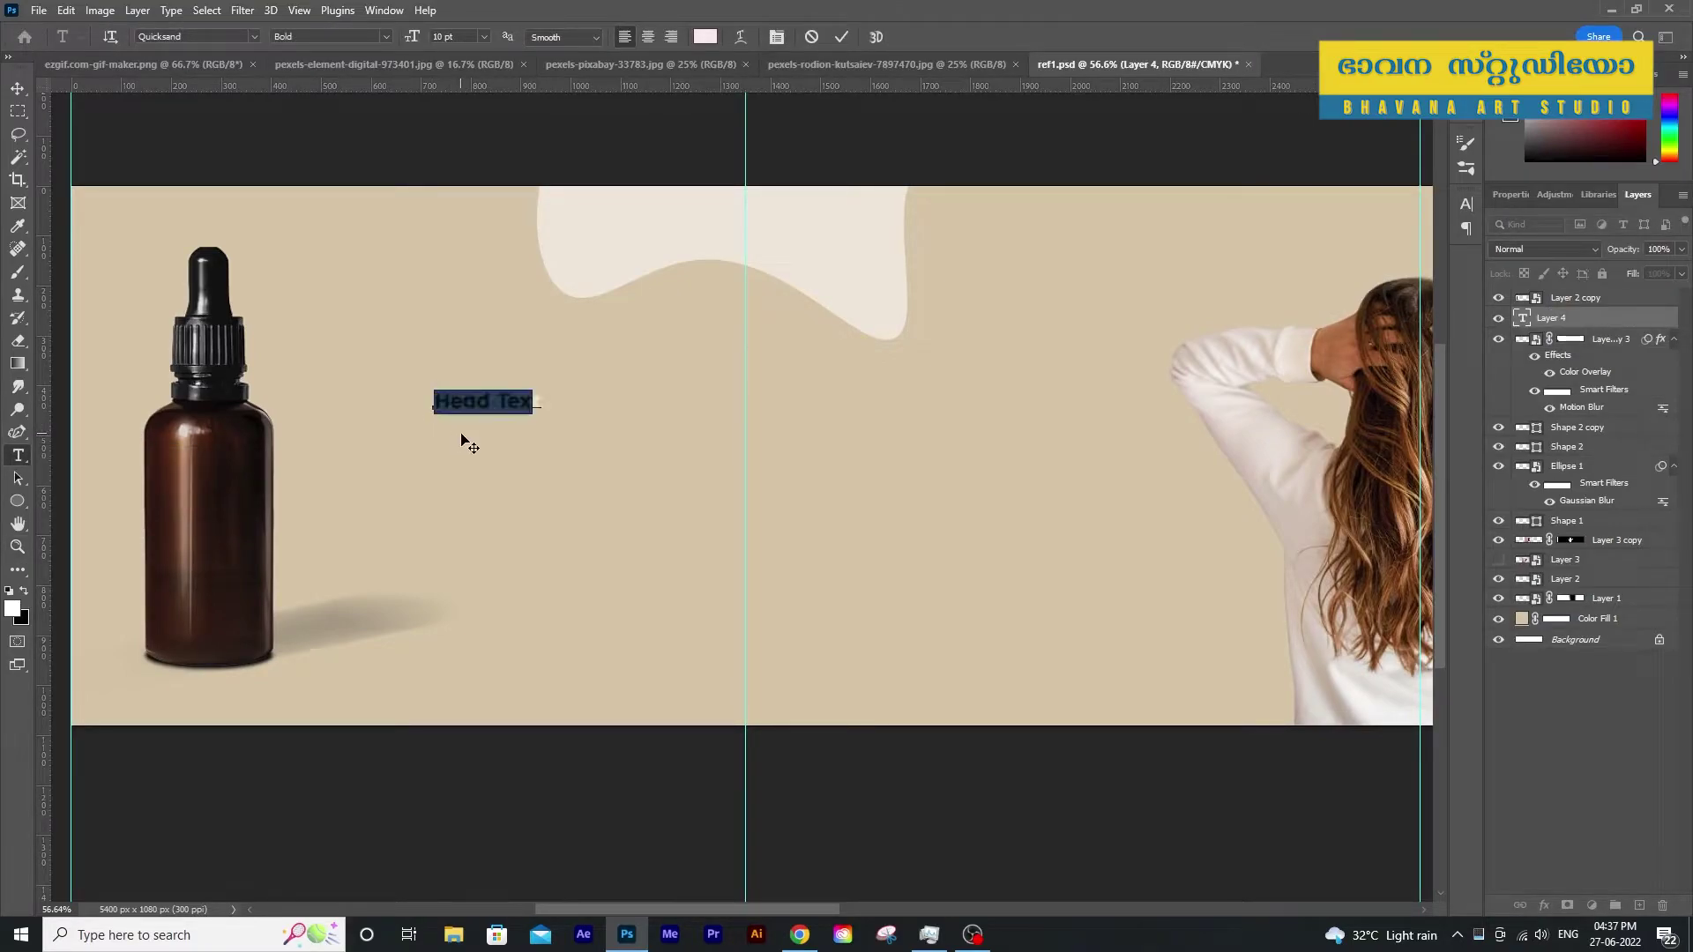
click(706, 37)
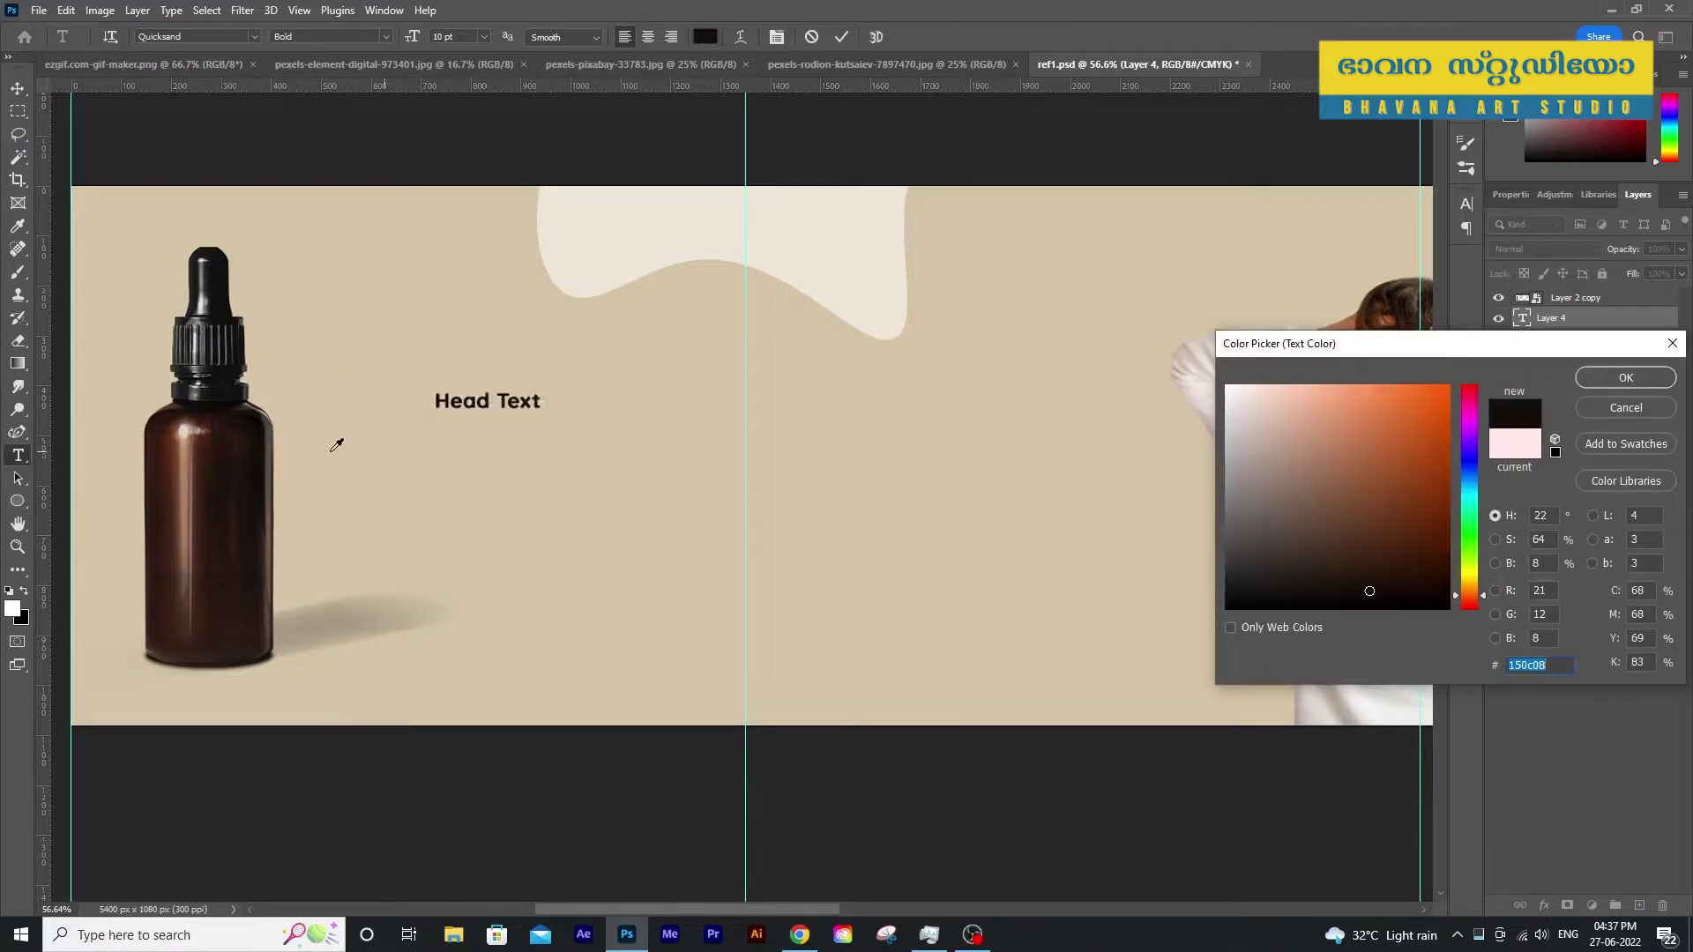
click(261, 424)
click(1377, 567)
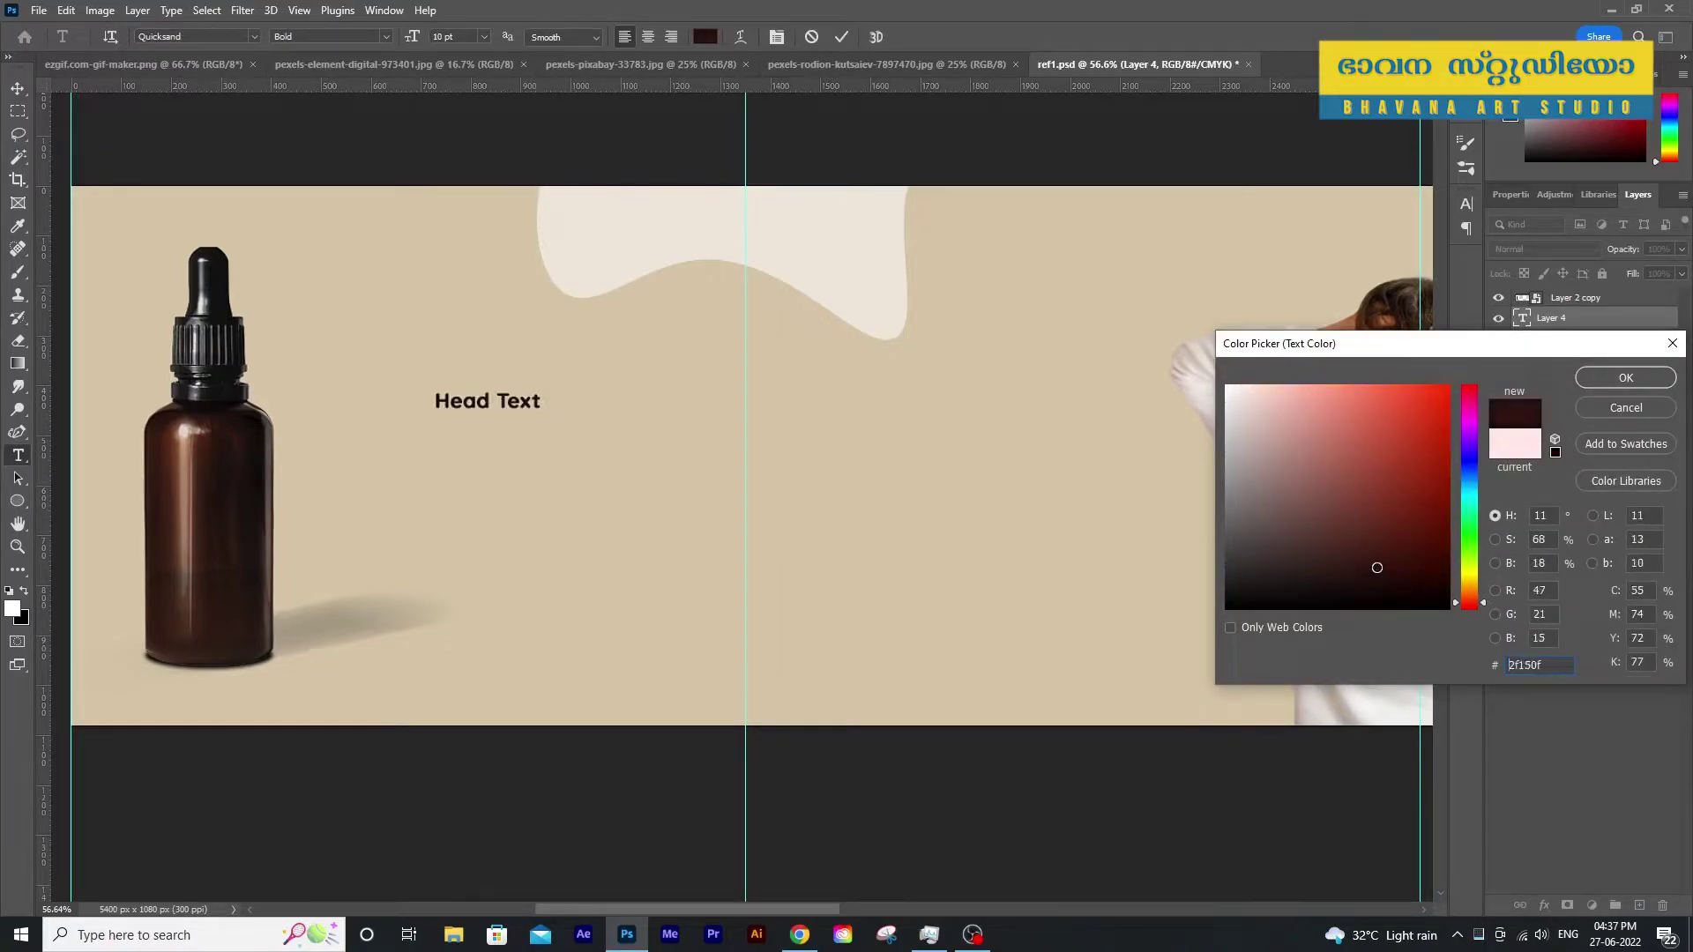
key(Return)
Set the heading to Poppins Bold 31 pt and move it left beside the bottle
click(195, 34)
text(Poppins)
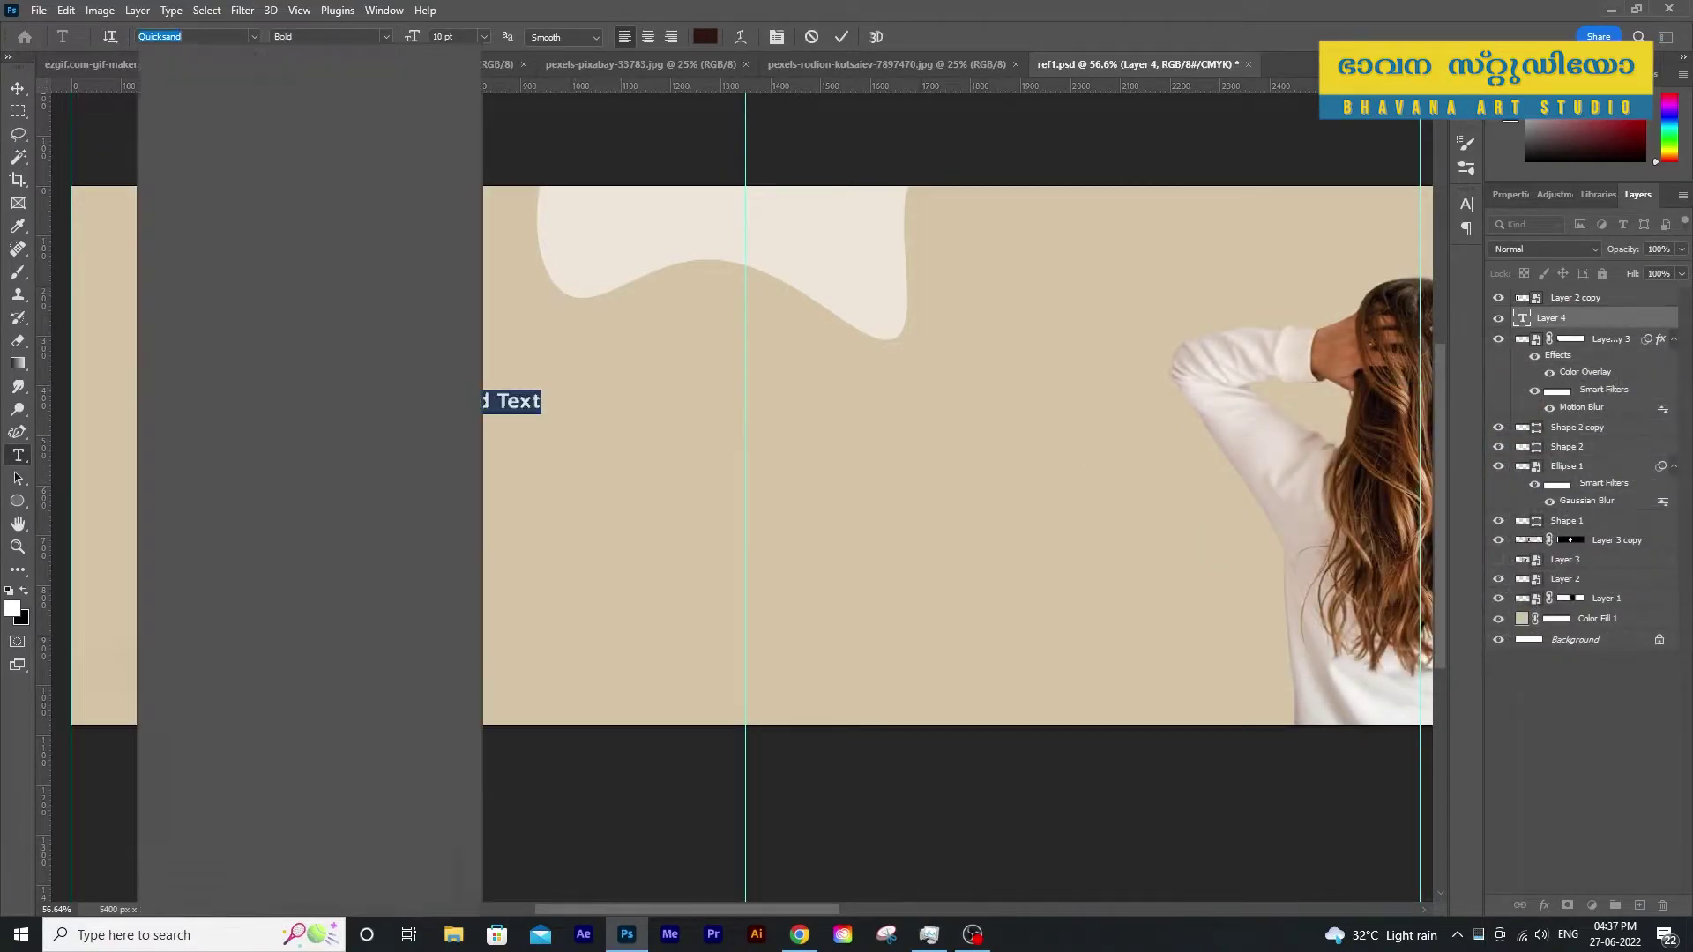
key(Return)
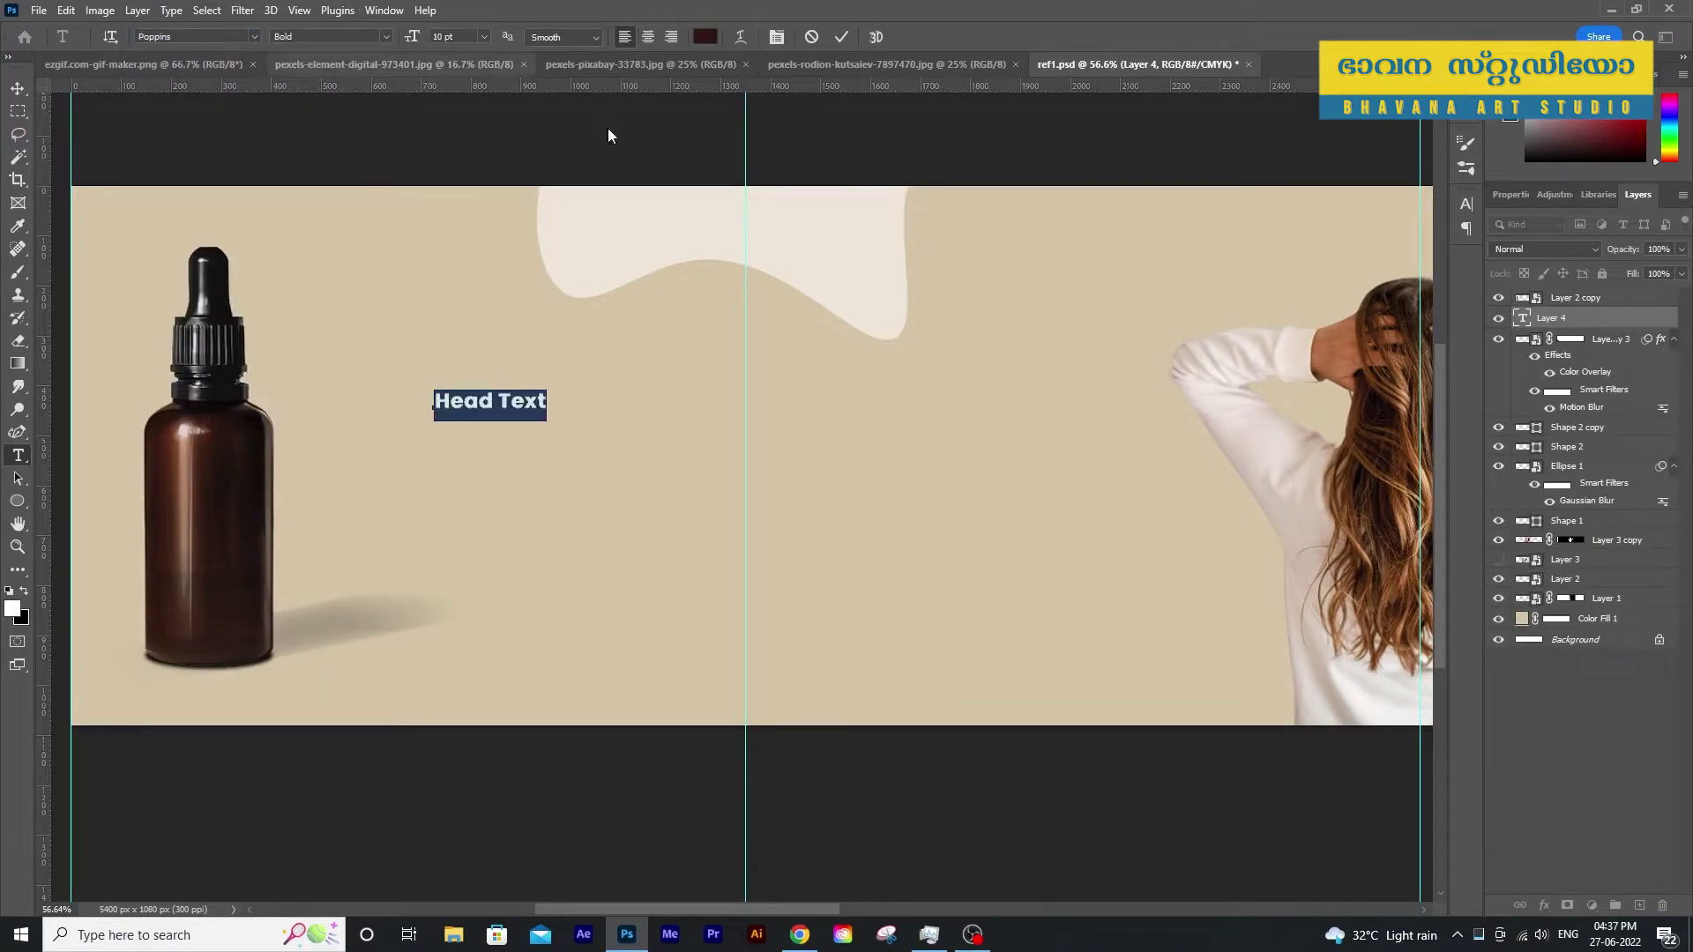
click(1465, 204)
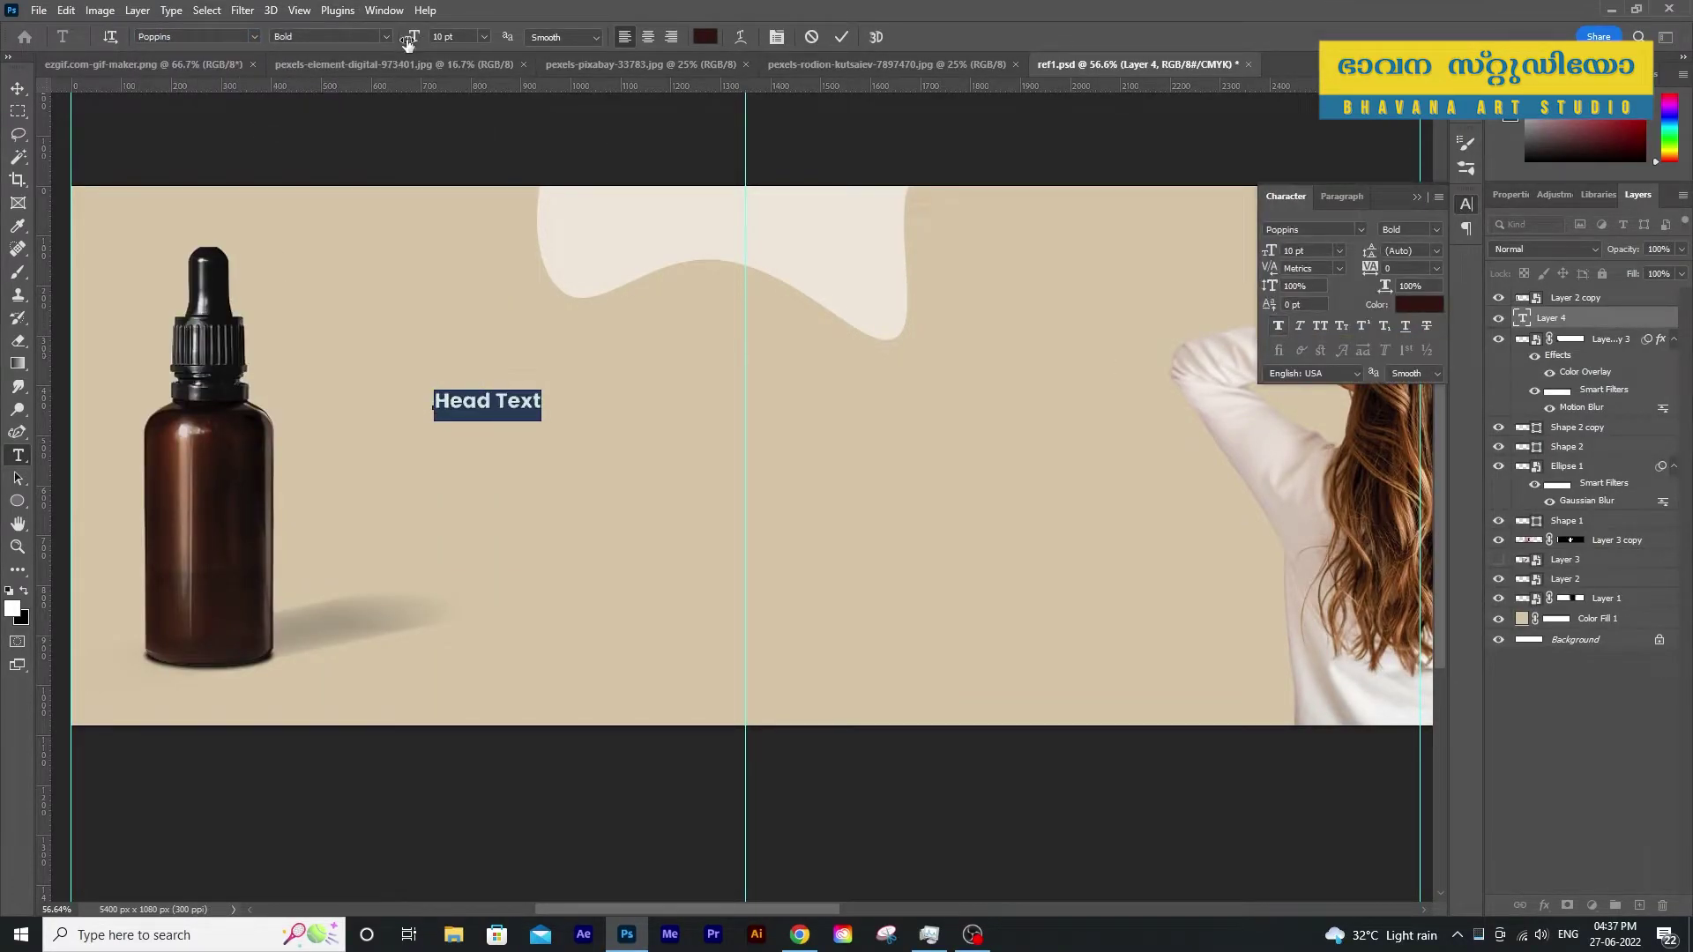
drag(407, 42, 426, 42)
key(ctrl+Return)
key(v)
drag(560, 388, 477, 391)
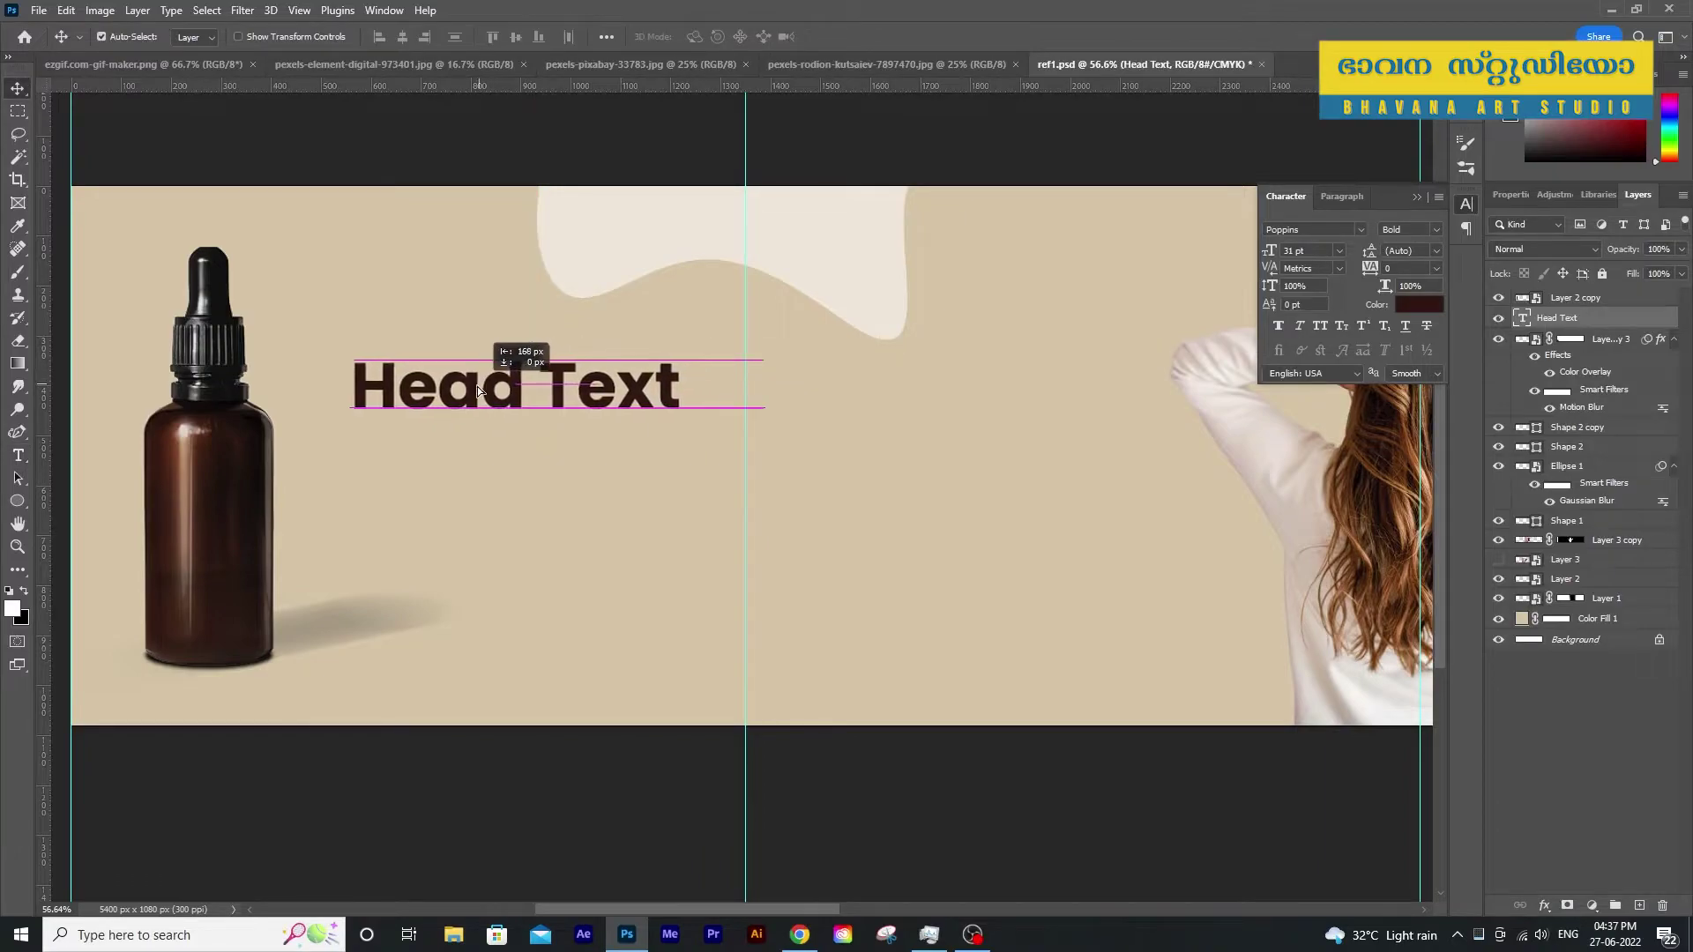
Add a Regular 8 pt text layer below the heading holding the pasted hair-oil description
key(t)
click(362, 461)
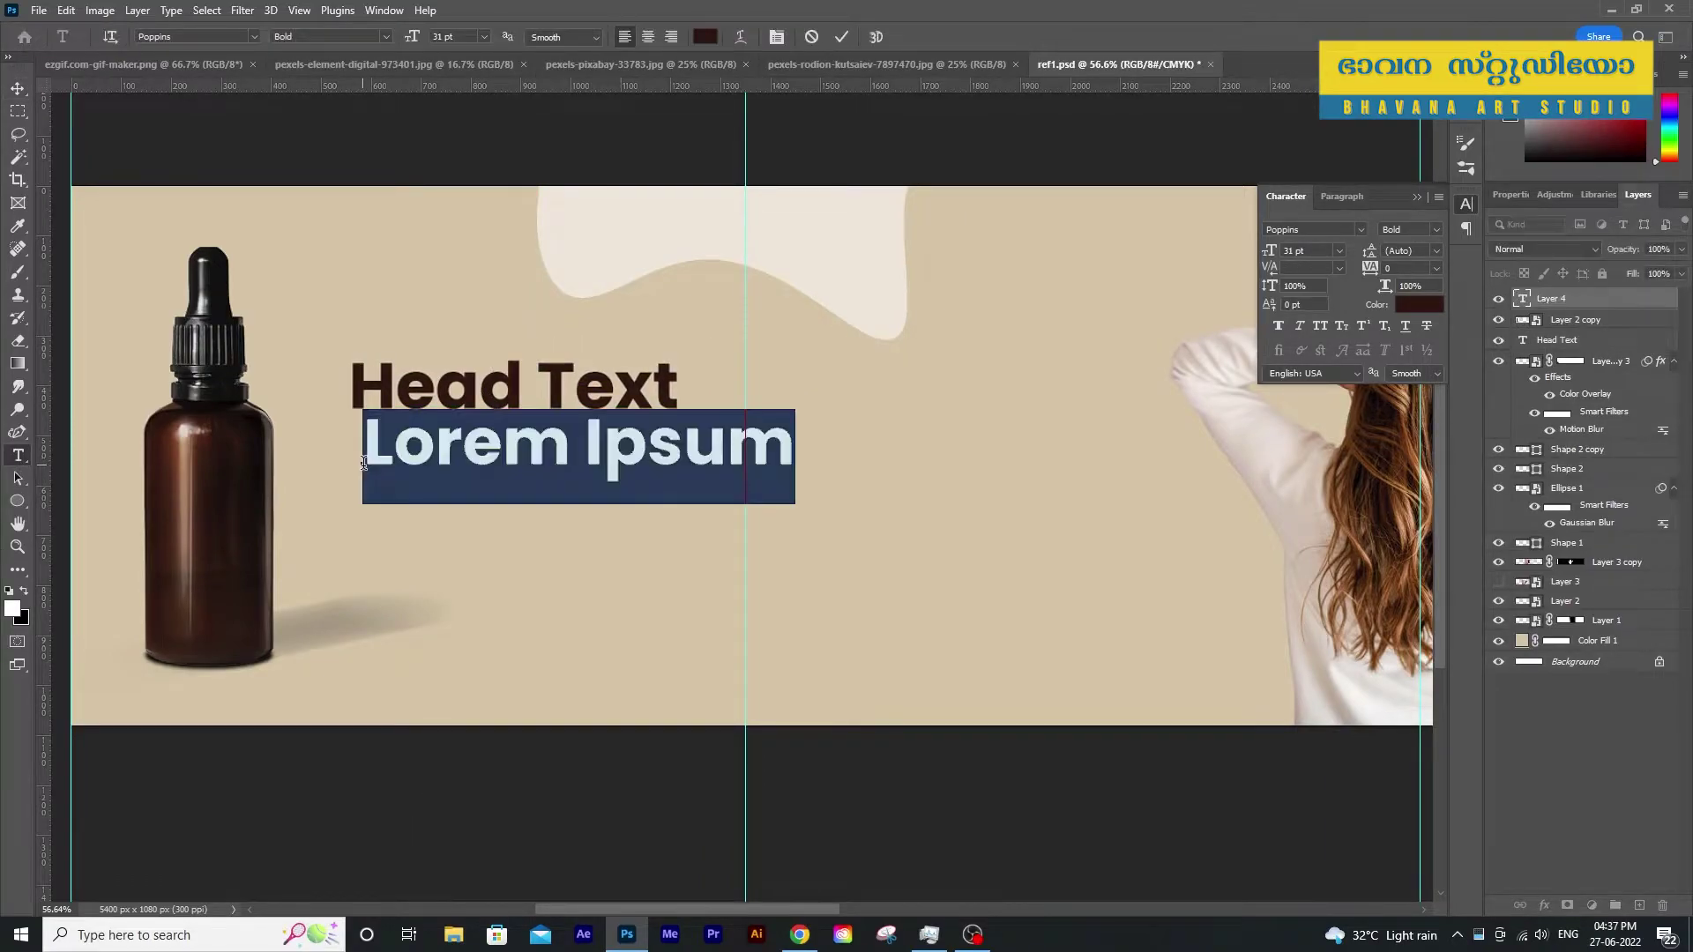
text(Subte)
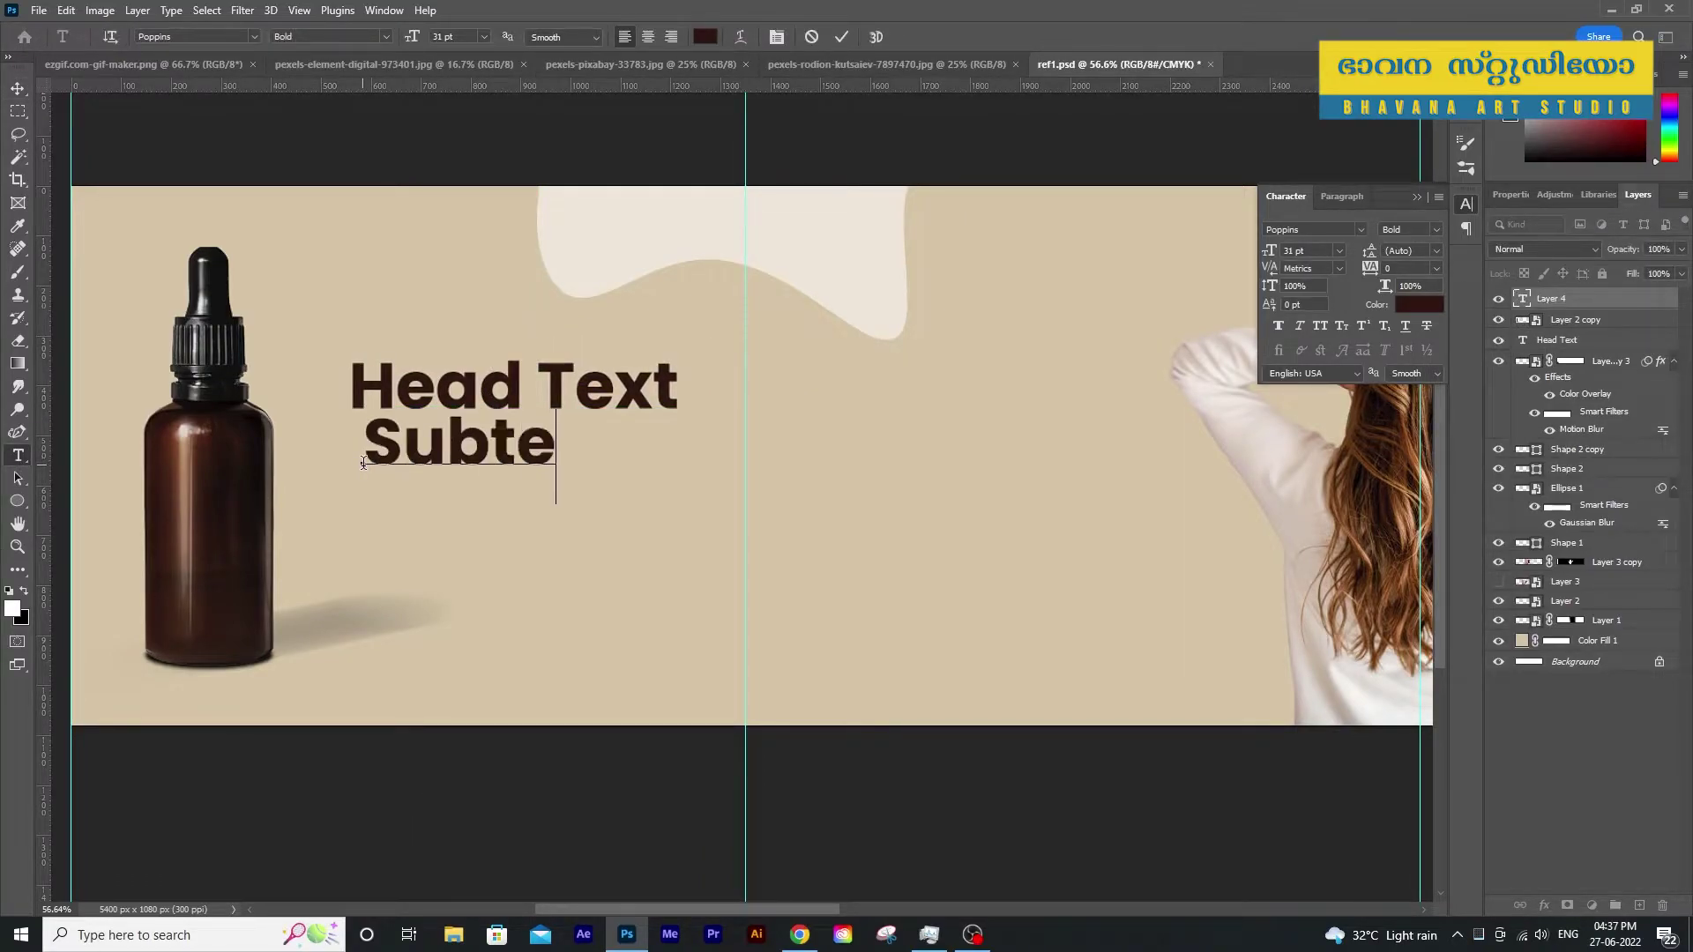
text(xt)
key(ctrl+a)
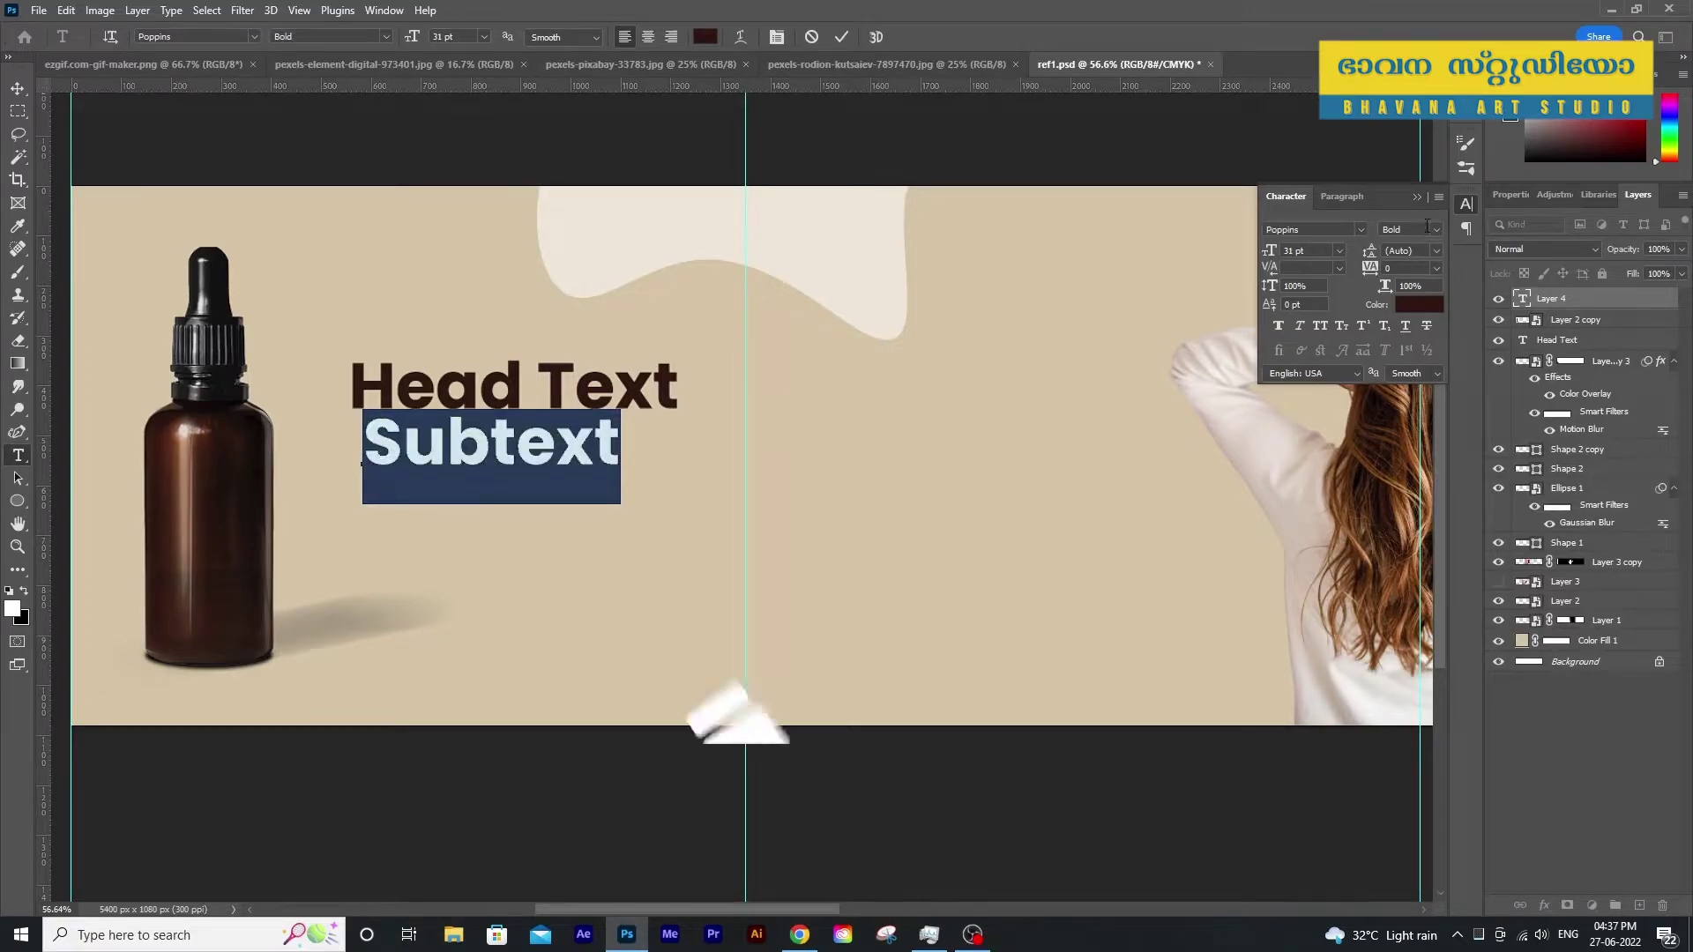
click(1435, 234)
click(1411, 334)
drag(1269, 256, 1256, 257)
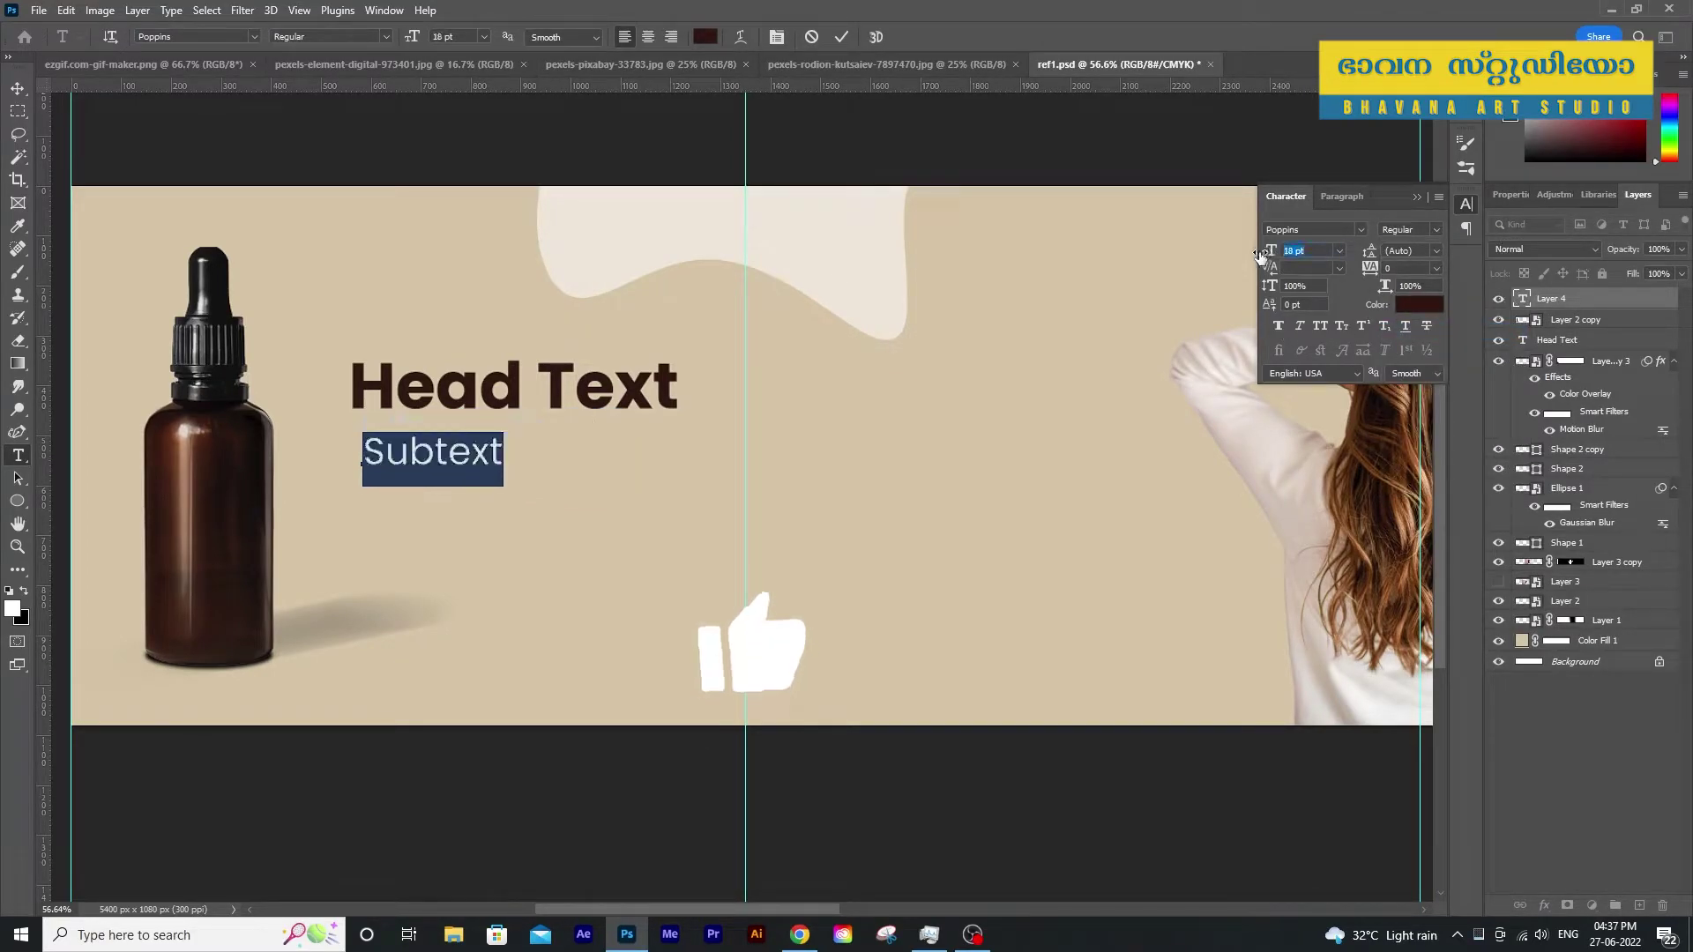
text(Buy Hair Oil online in India at best prices from top brands like best deals available online at ...)
click(18, 118)
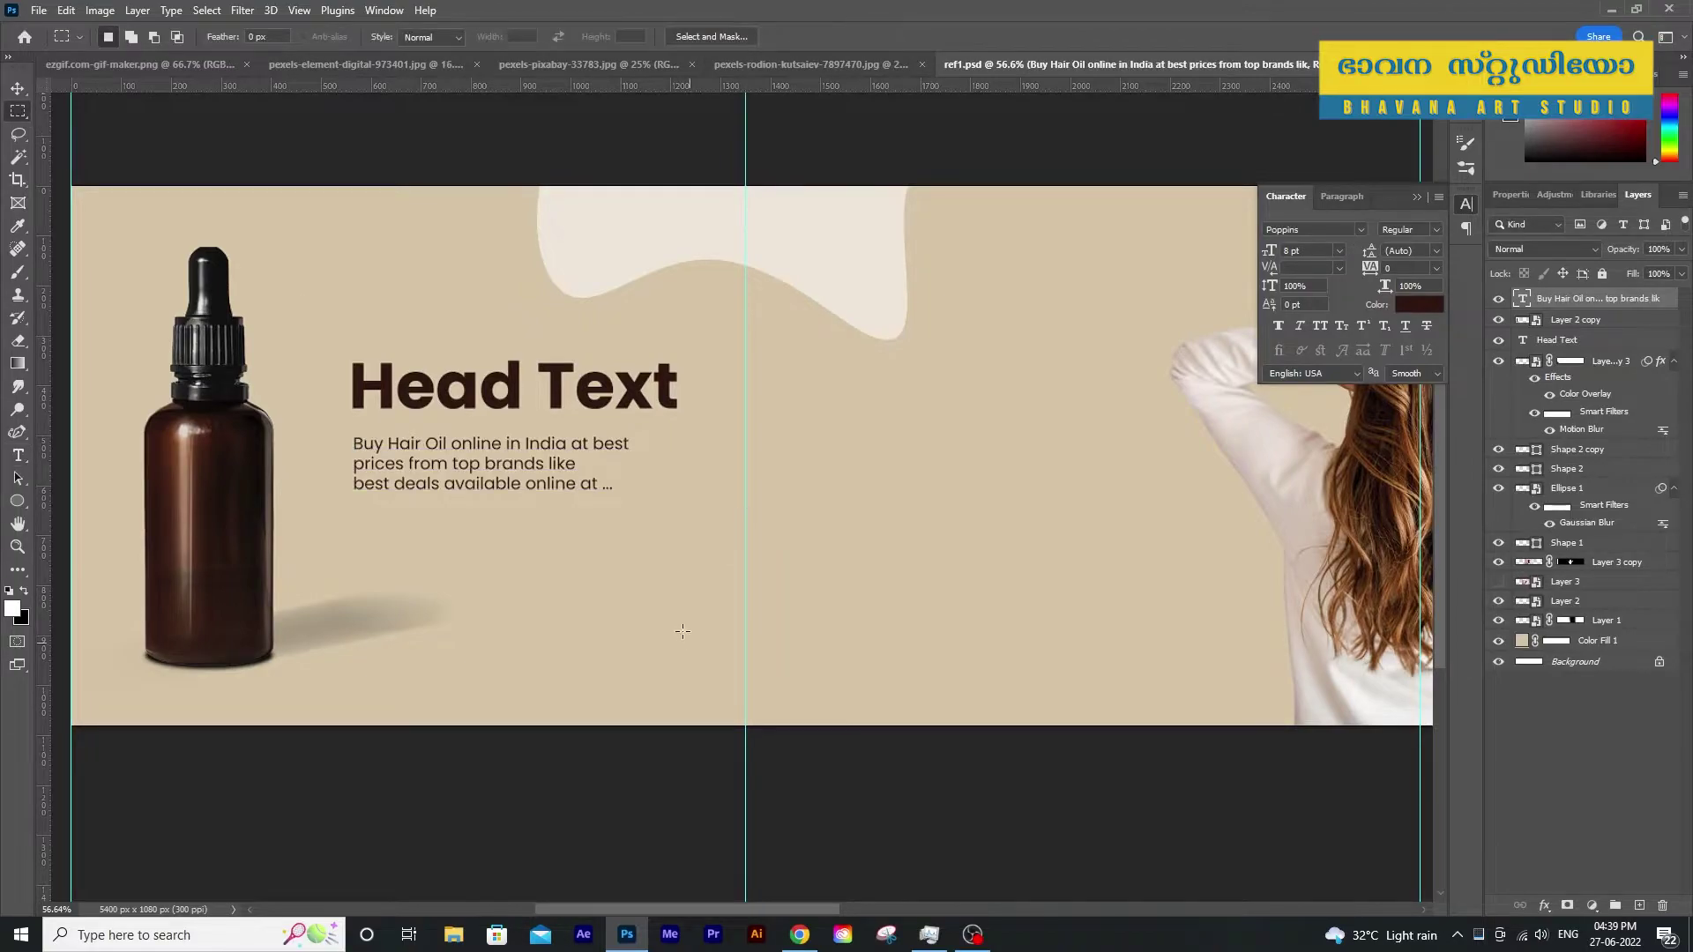
Move the heading and description down together
scroll(683, 631, down, 2)
key(v)
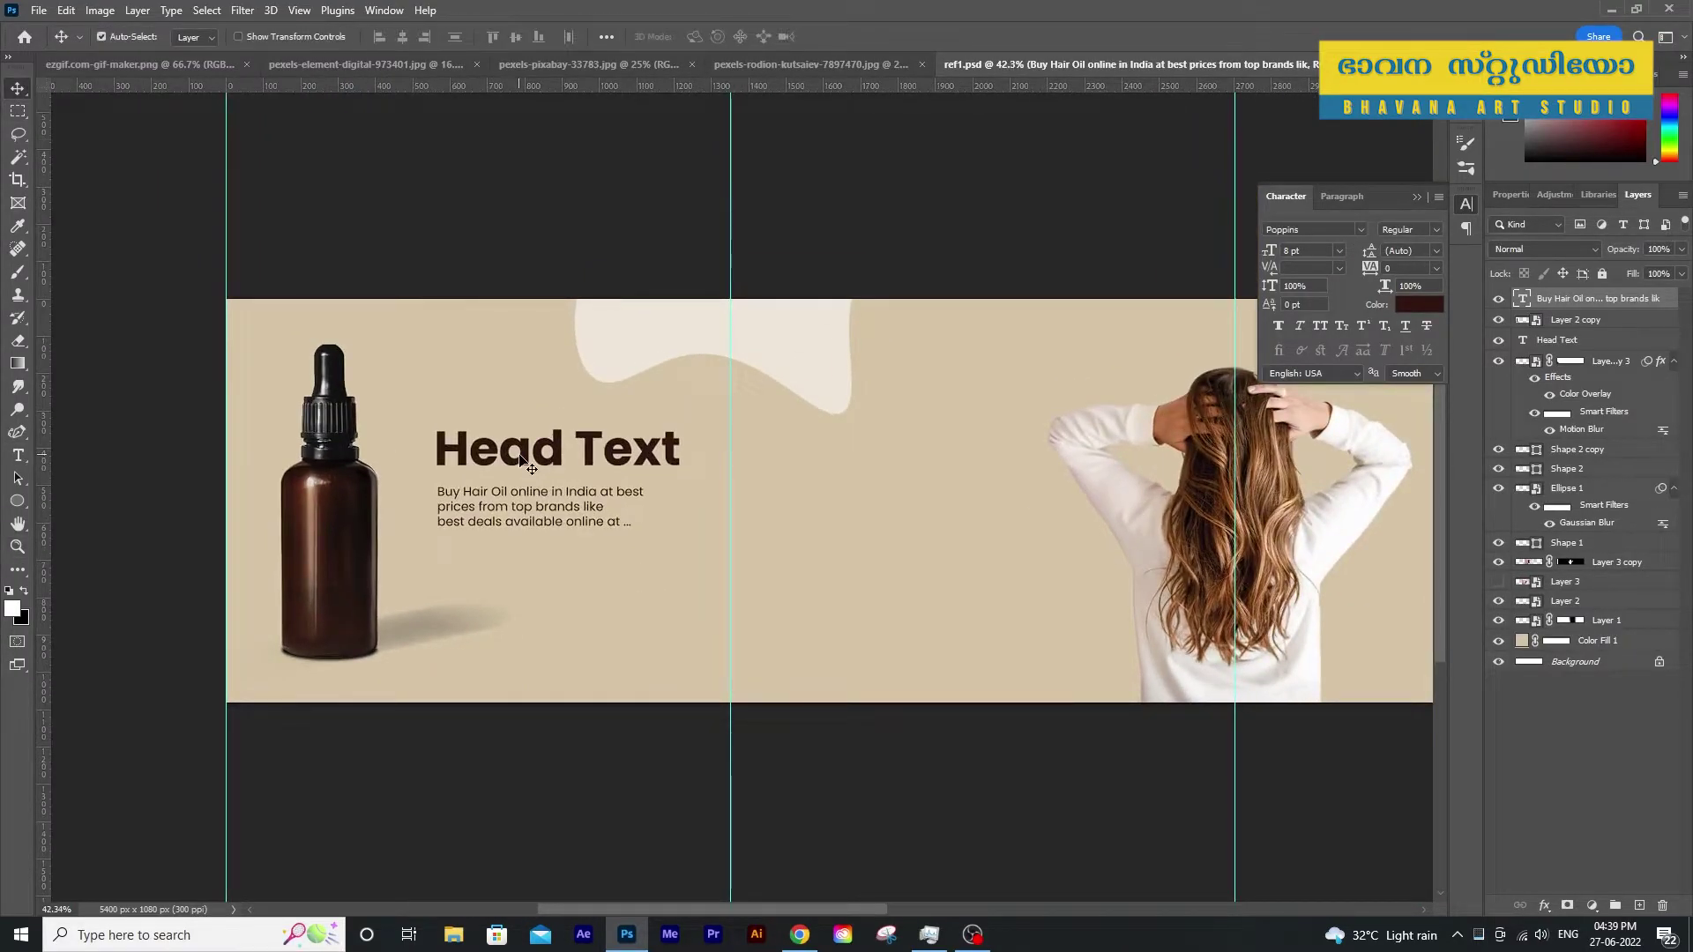
shift+click(526, 465)
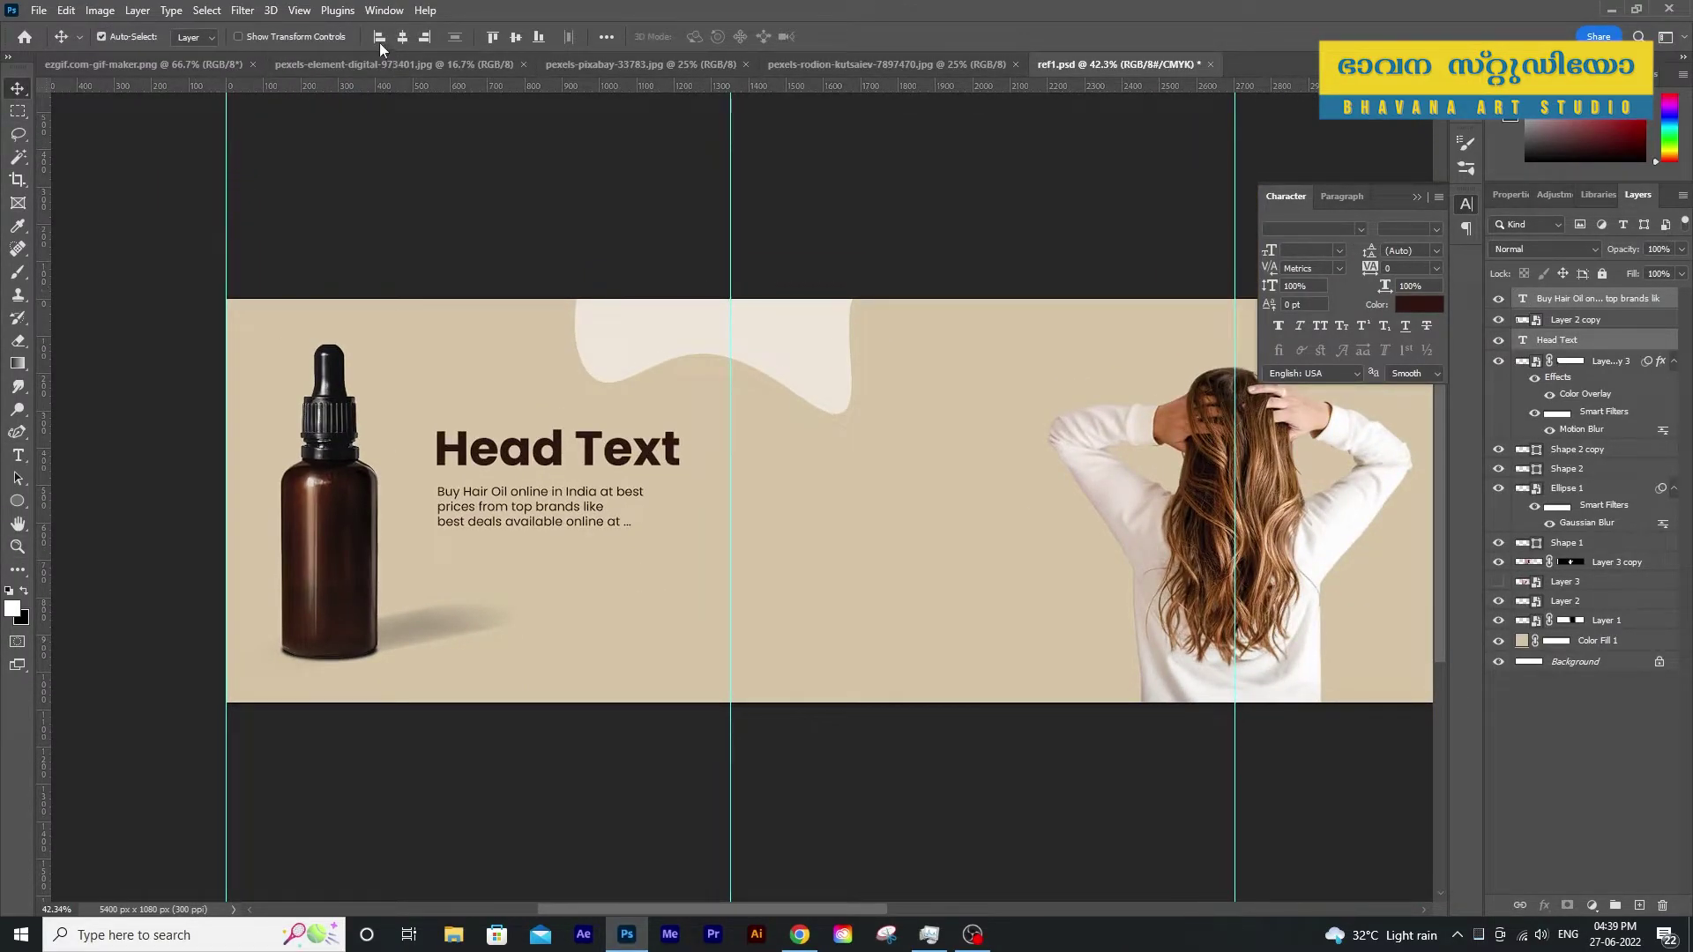
drag(539, 516, 531, 568)
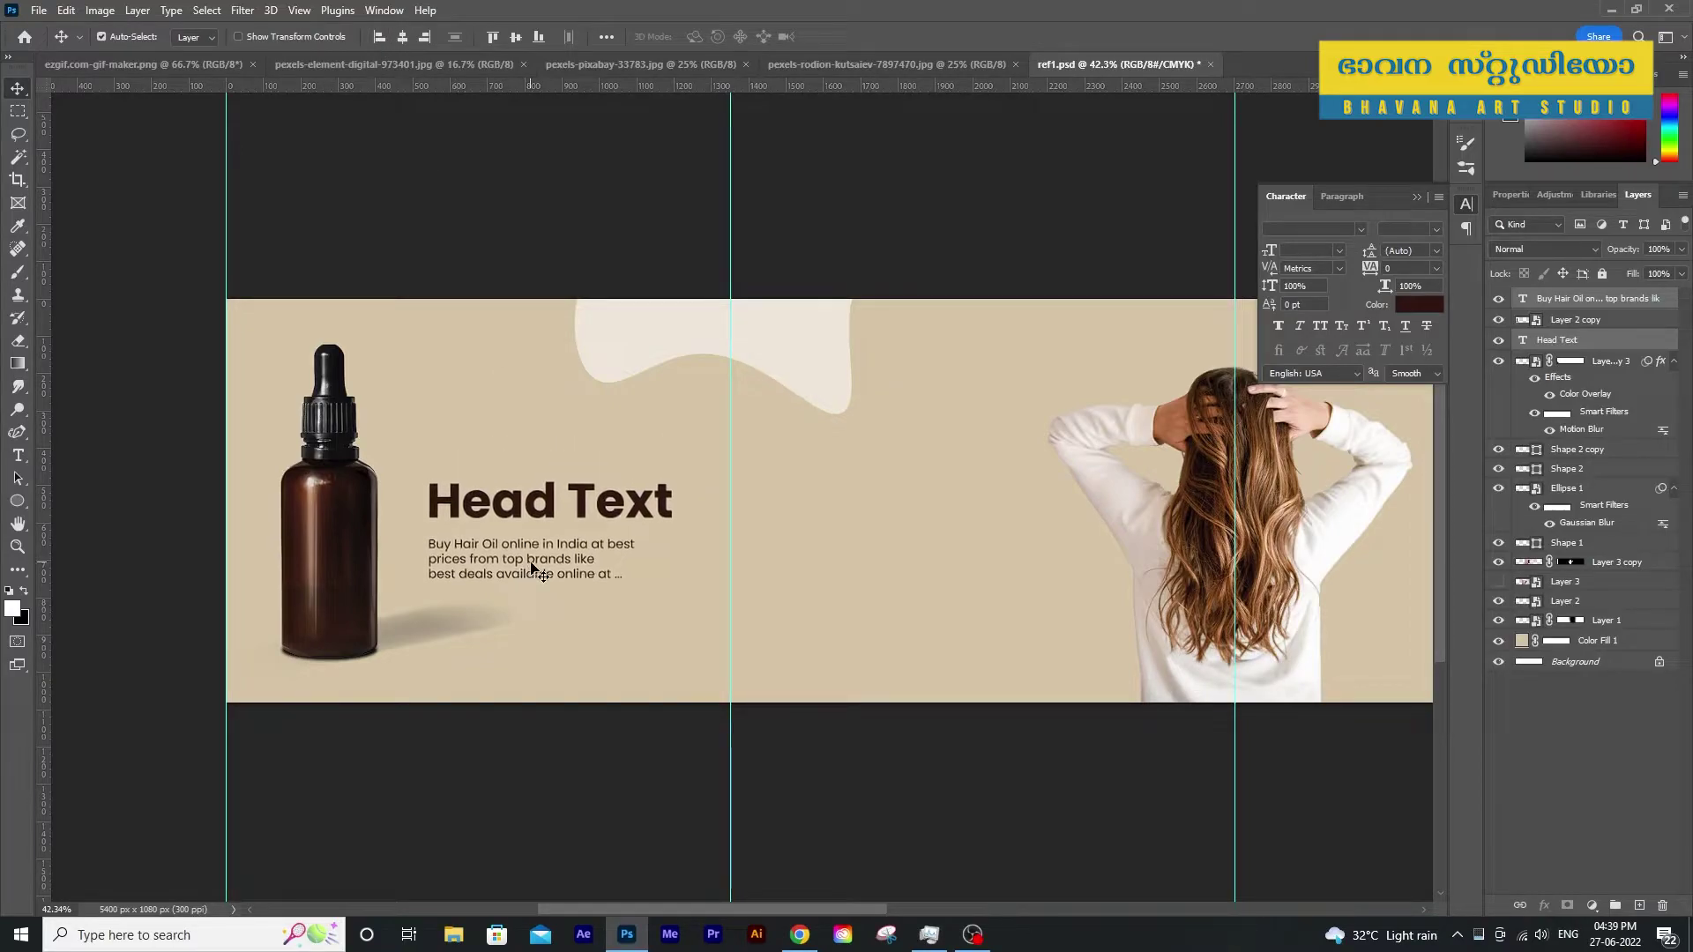
Copy the blob shape to the banner's bottom edge in dark brown, and copy Head Text into panel two
click(574, 774)
scroll(472, 658, down, 2)
scroll(472, 658, right, 3)
click(469, 269)
key(super)
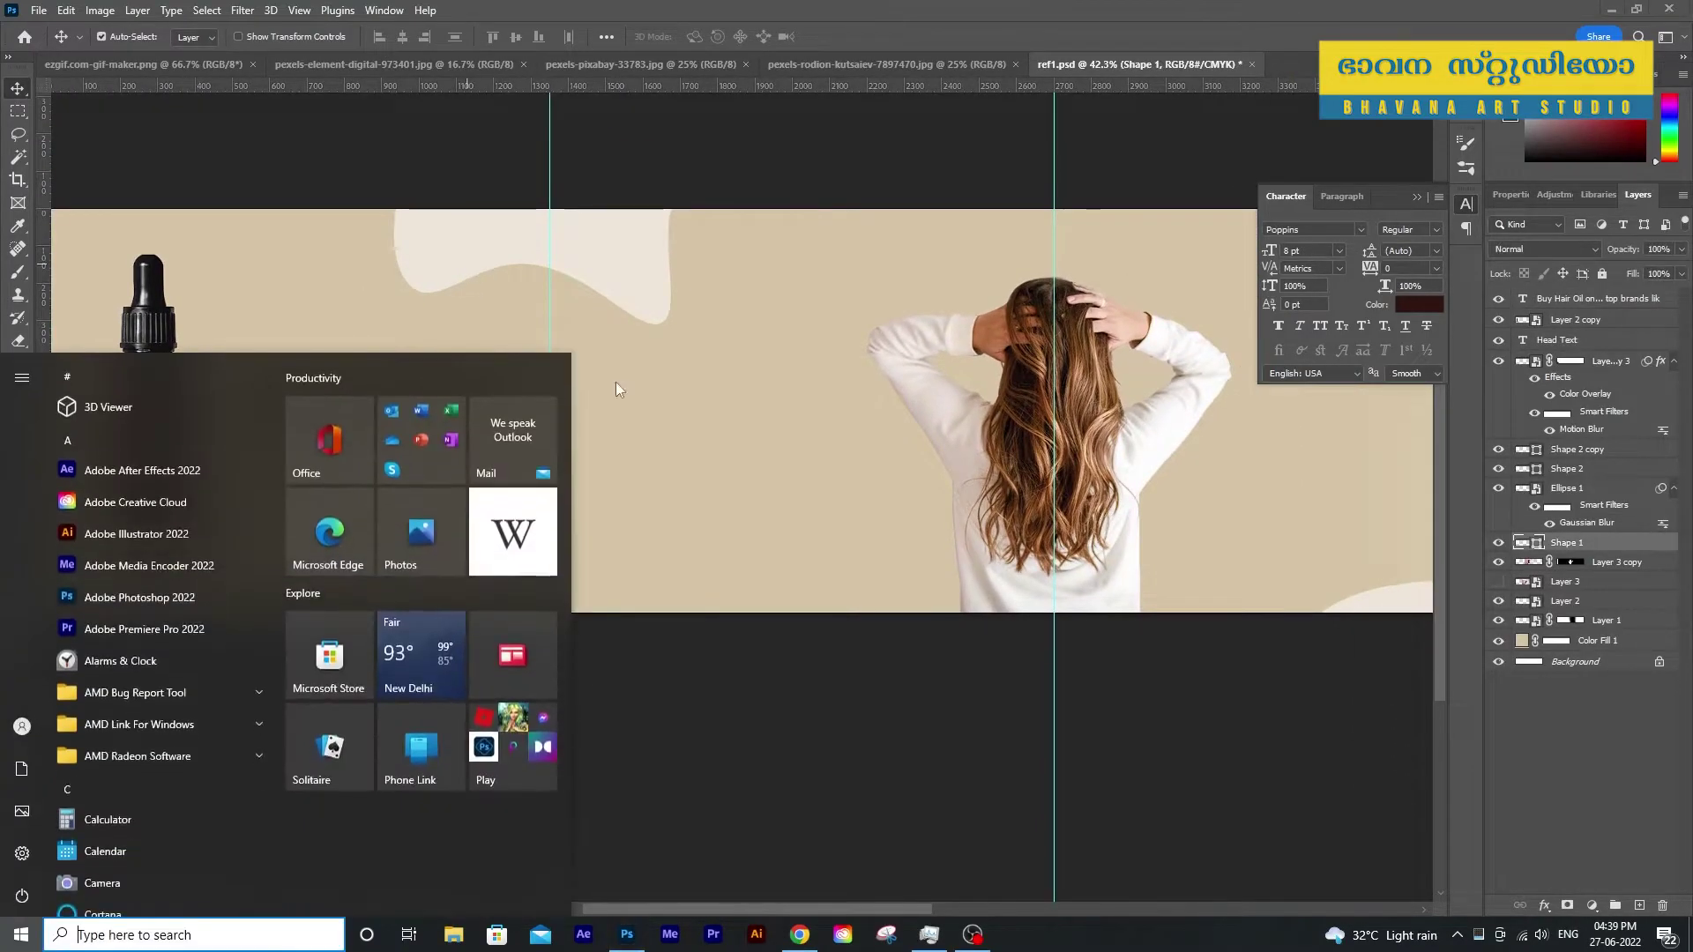
mouse_move(616, 389)
mouse_down()
mouse_move(621, 779)
mouse_move(573, 595)
mouse_up()
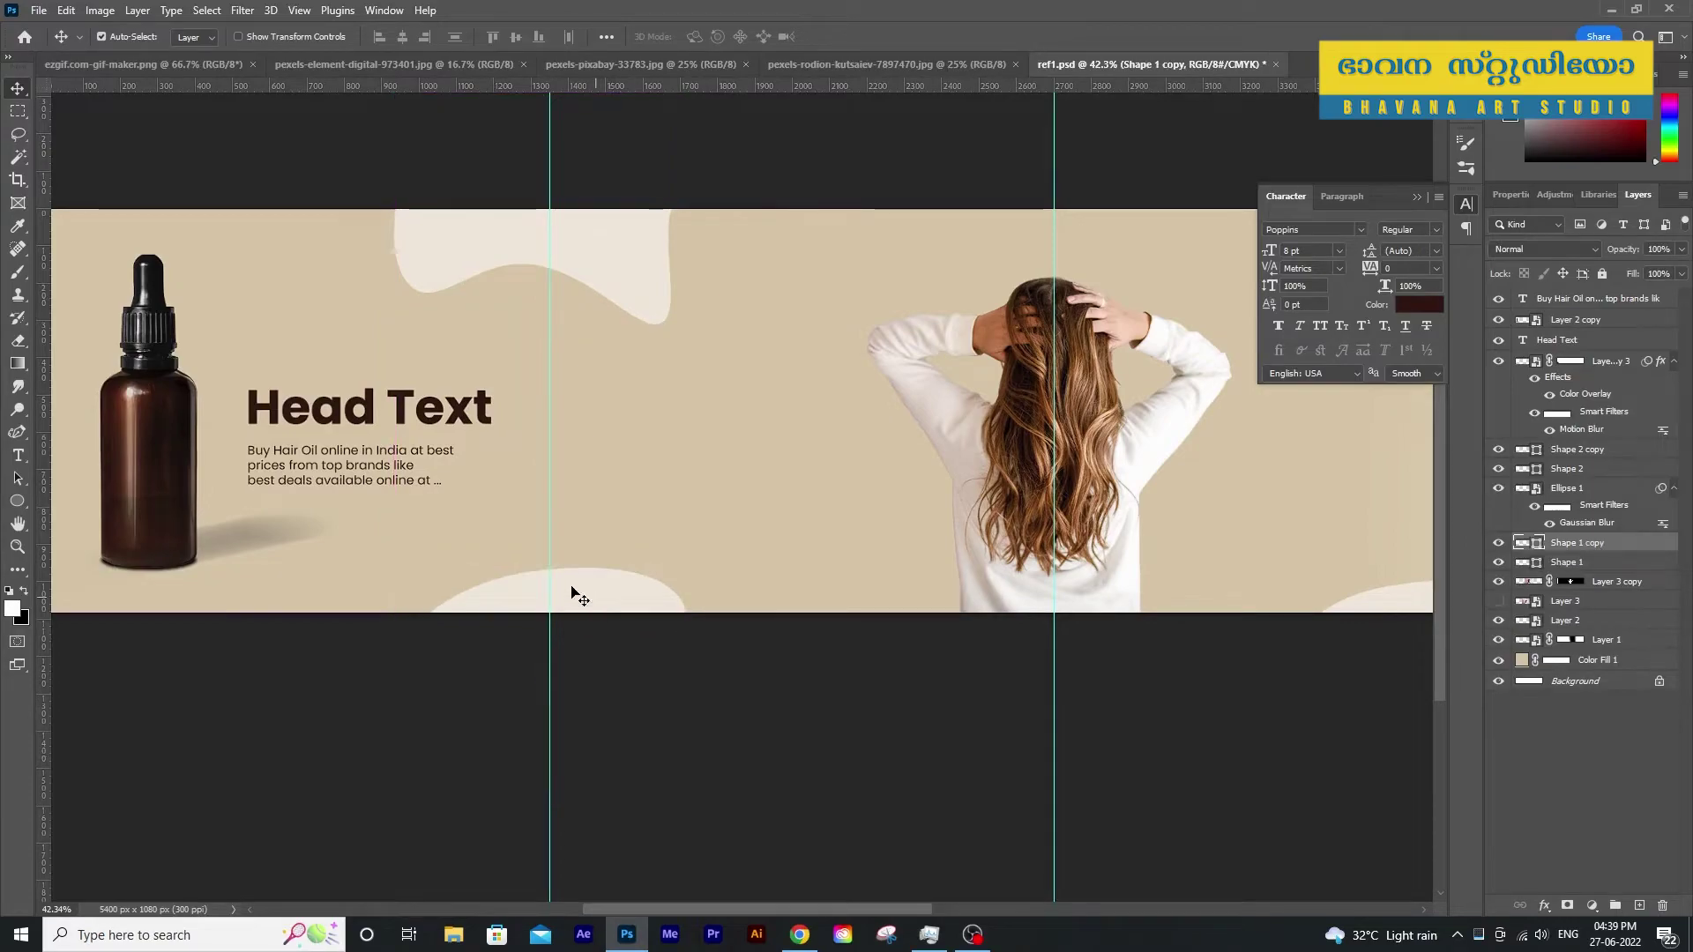
click(18, 502)
click(197, 36)
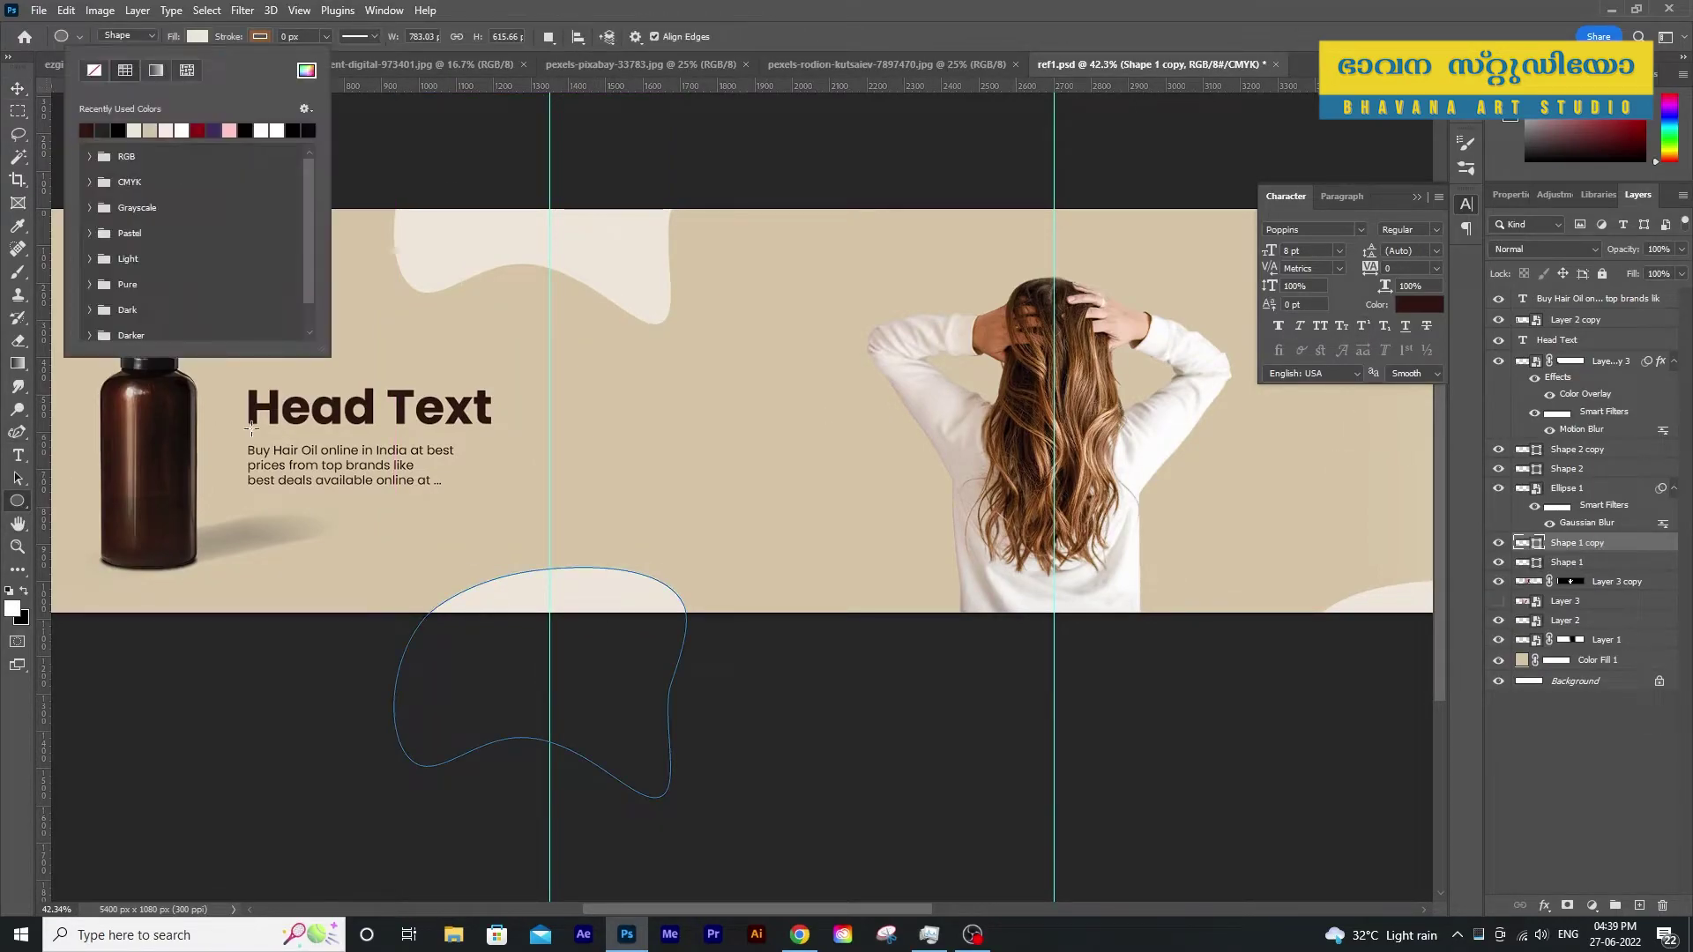
click(86, 130)
key(v)
drag(379, 362, 818, 219)
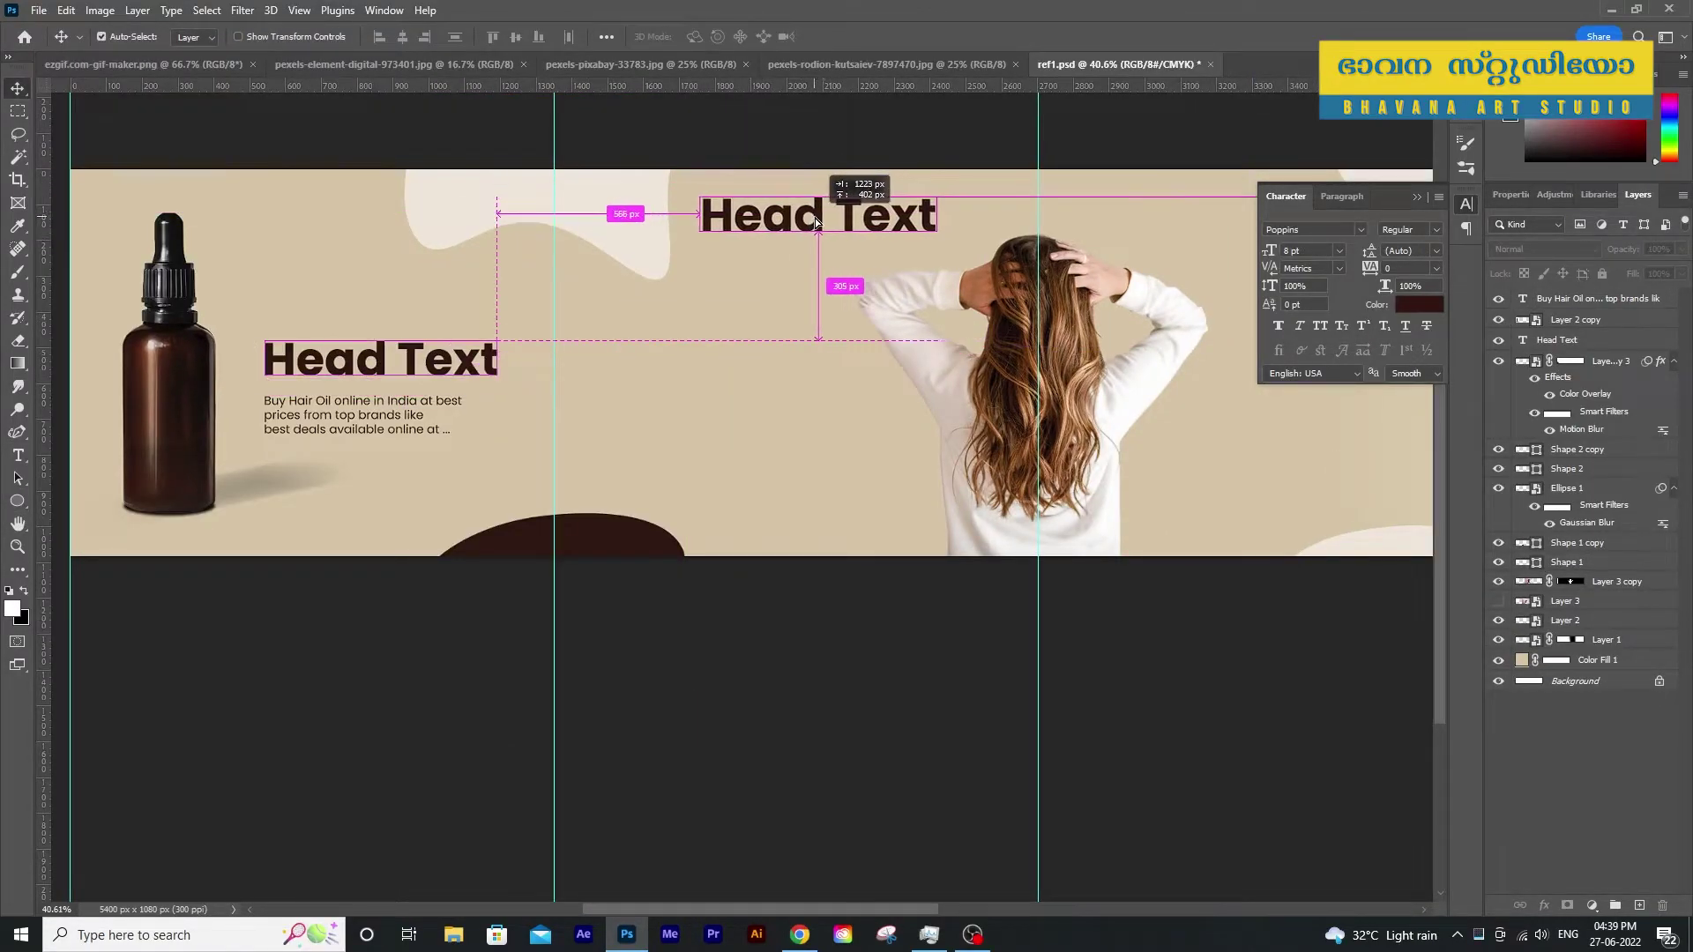
Copy the description into the second panel, space out its lines, and make it Bold
click(344, 409)
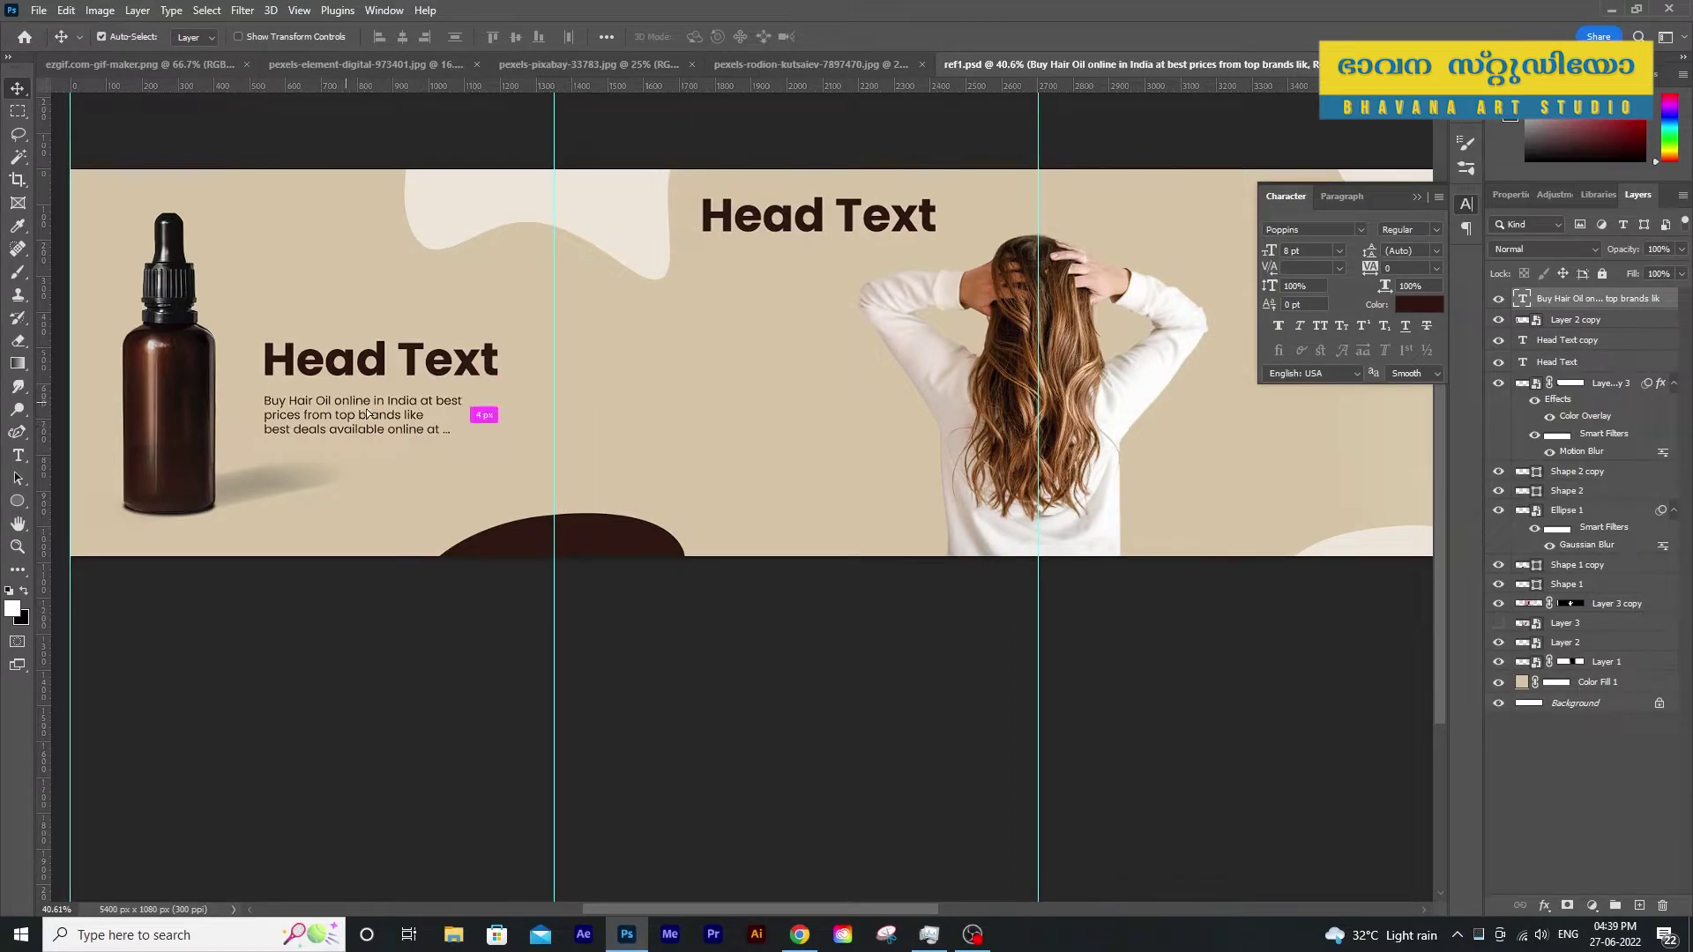
drag(366, 412, 745, 390)
double_click(744, 391)
click(645, 396)
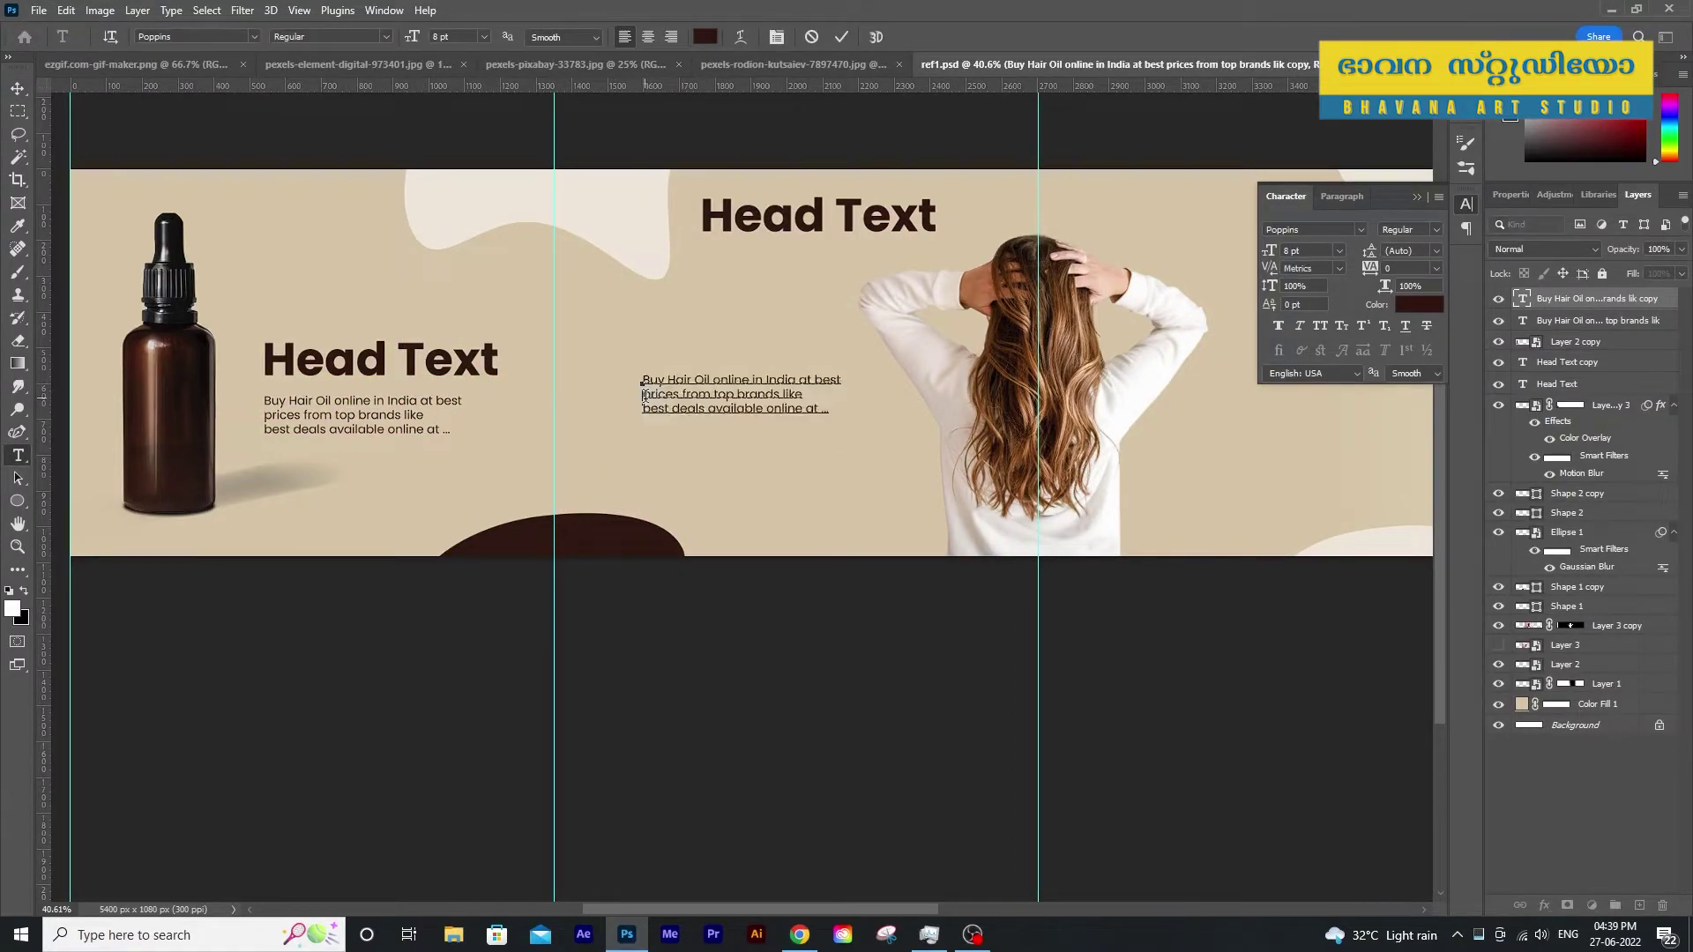
key(Return)
click(642, 424)
key(Return)
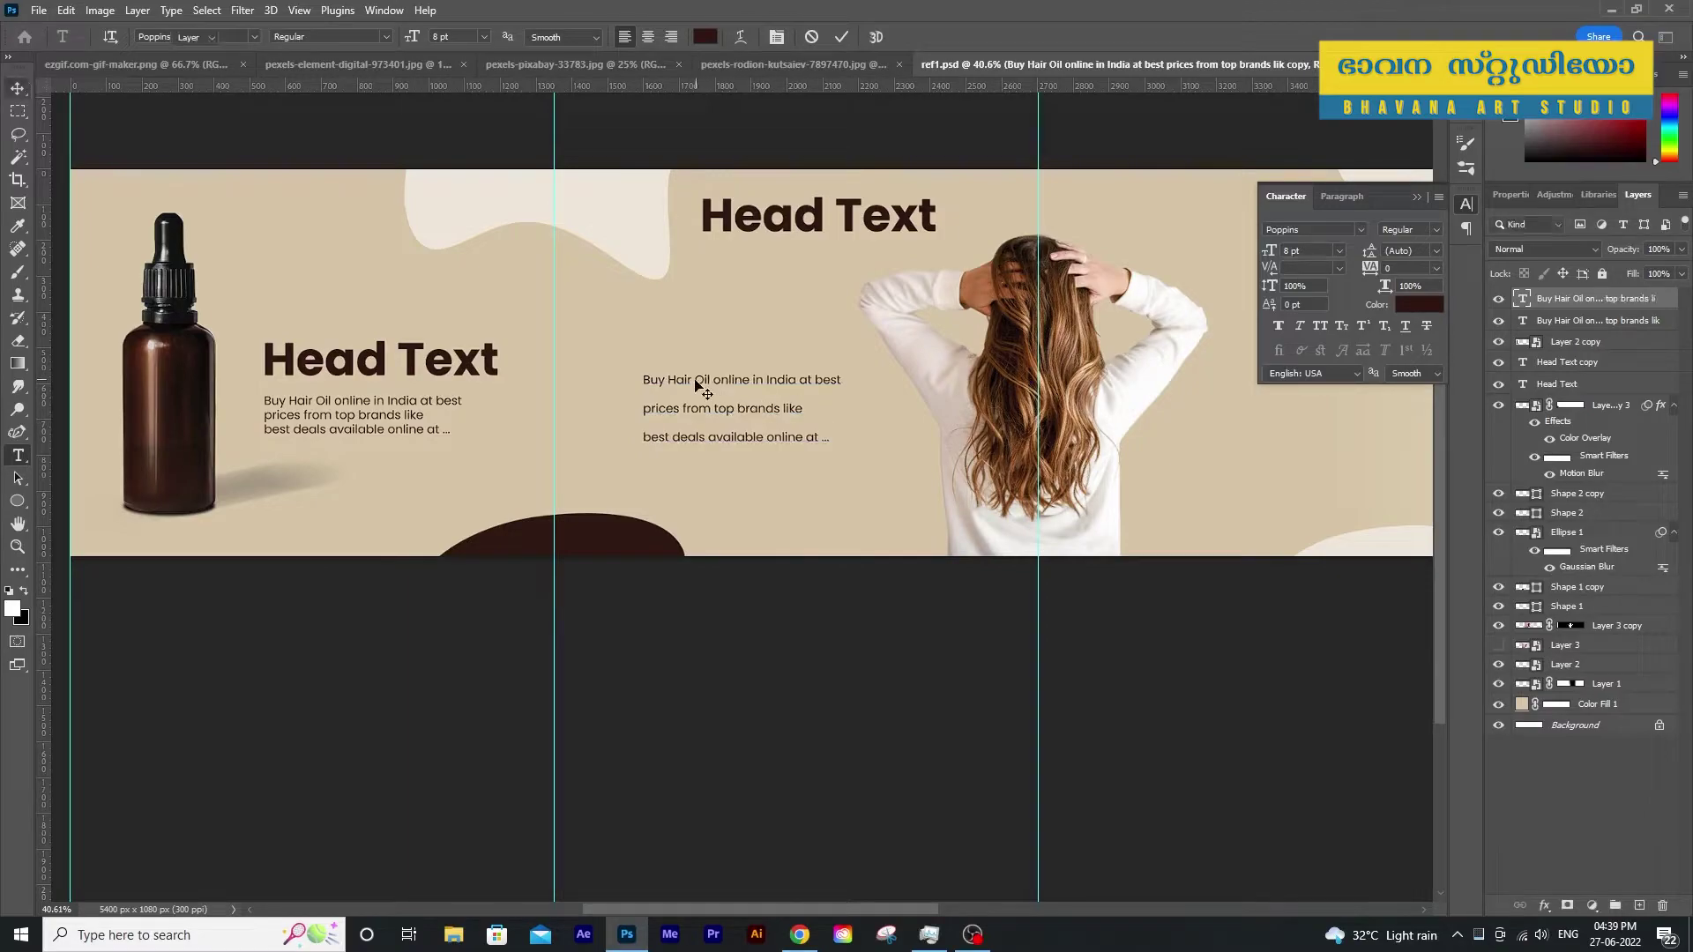
key(ctrl+a)
click(1411, 229)
click(1408, 415)
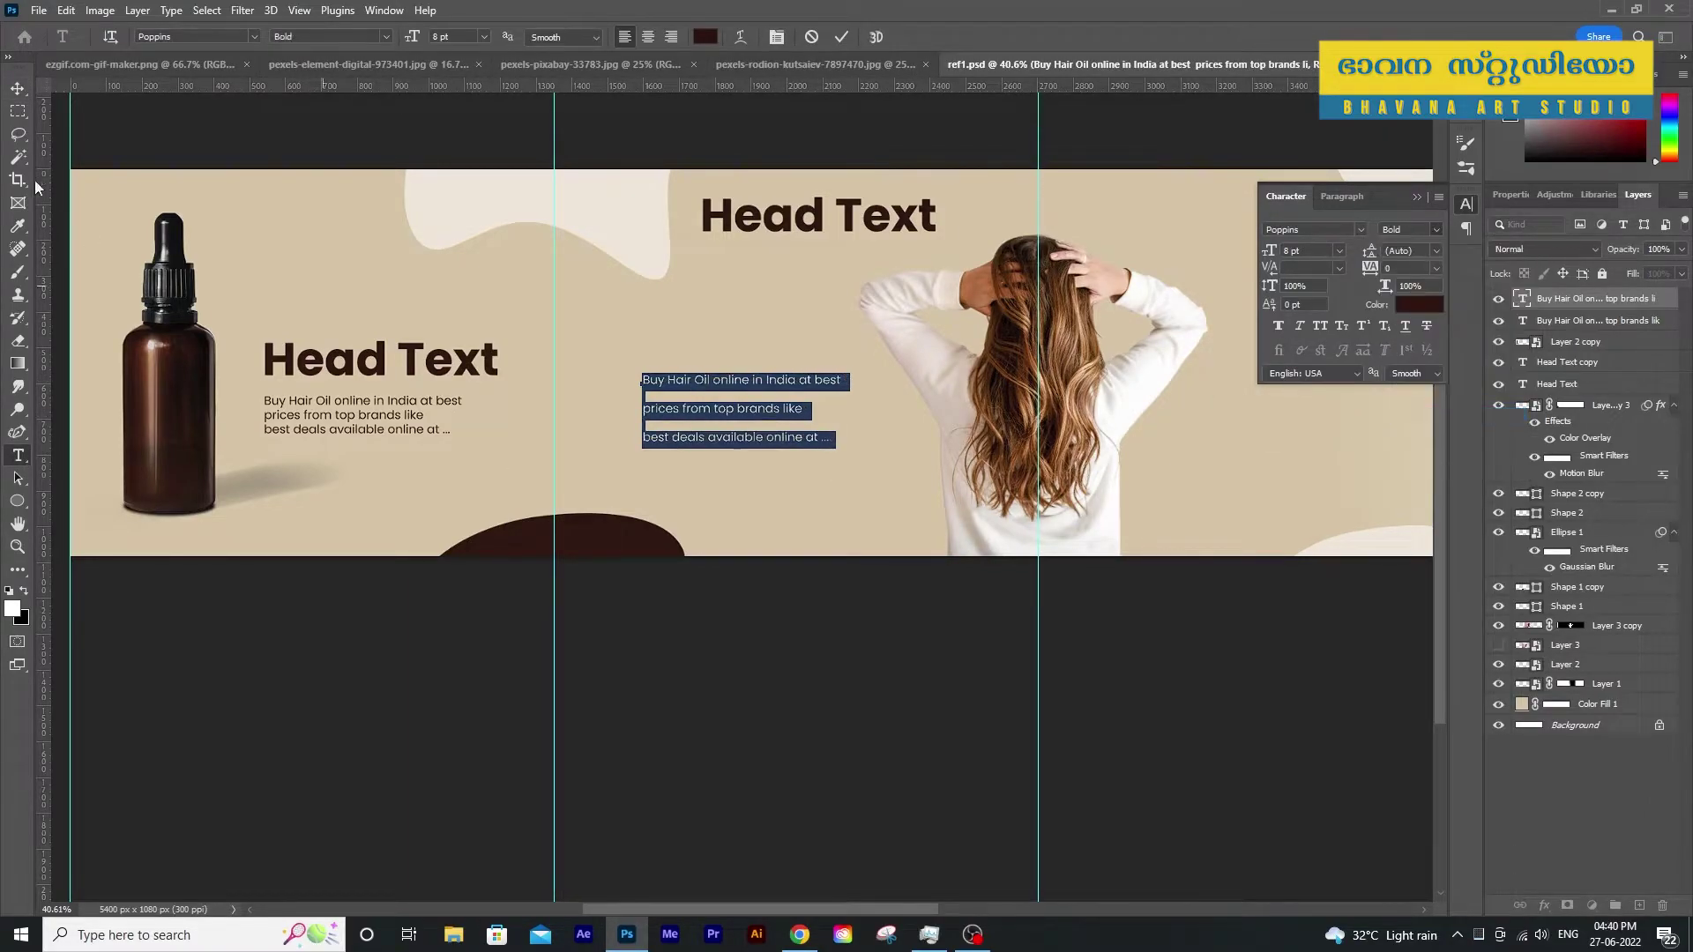
Break the first and second feature items each onto two lines
key(ctrl+h)
key(ctrl+h)
click(767, 379)
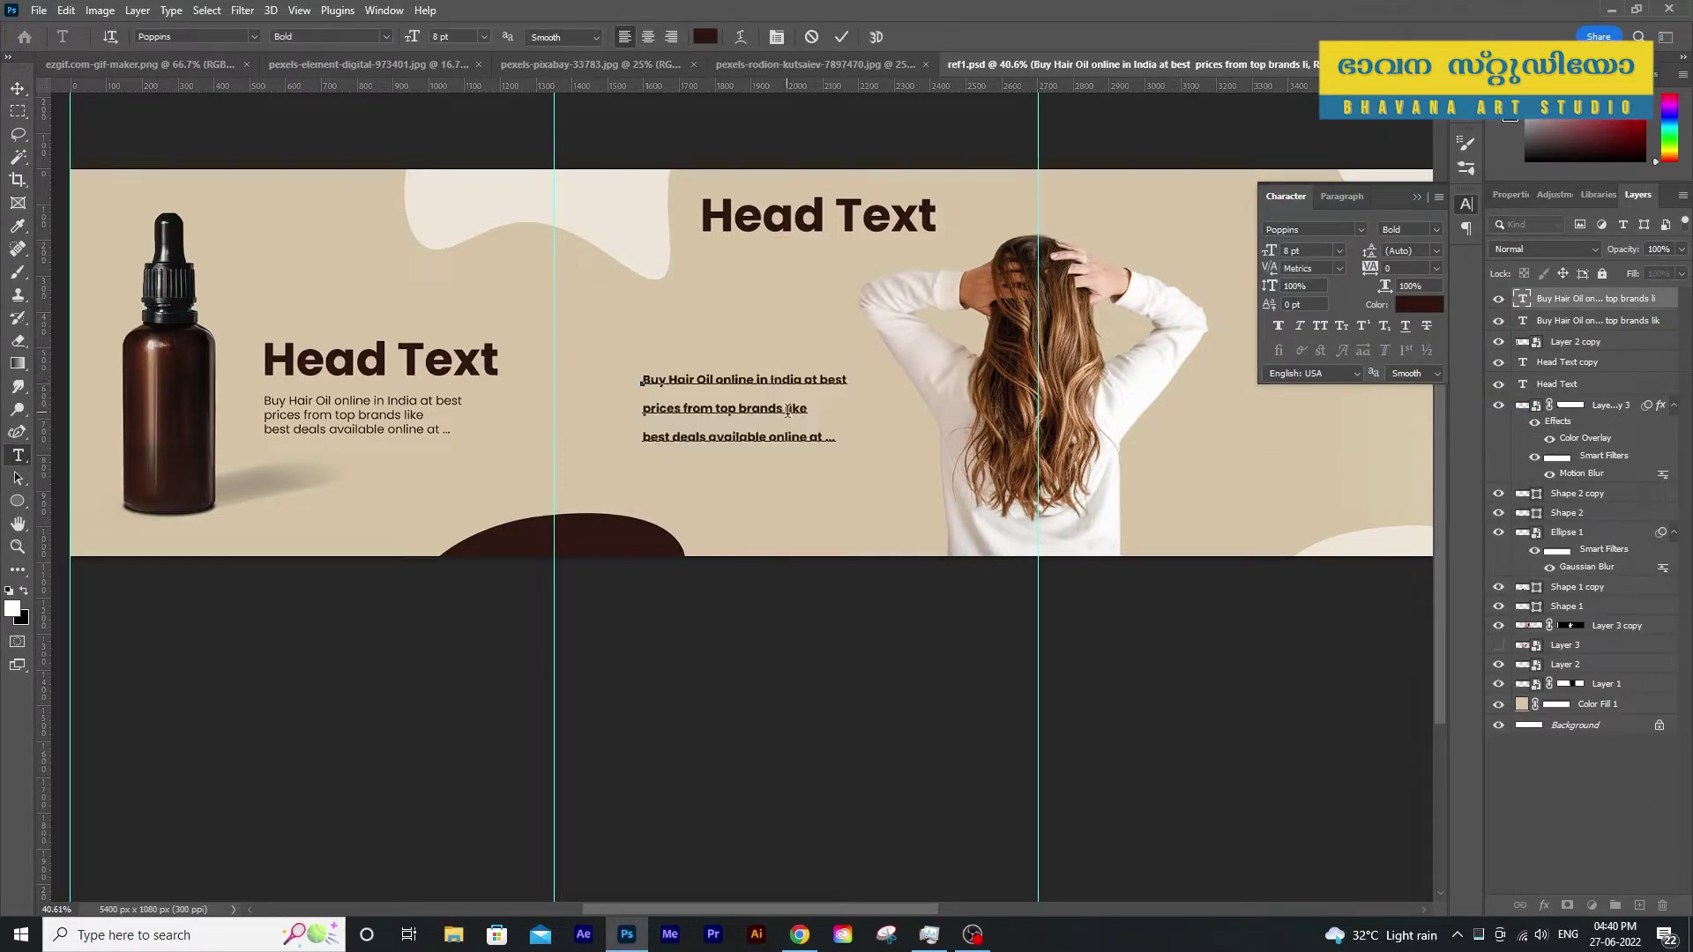
key(Return)
click(737, 422)
key(Return)
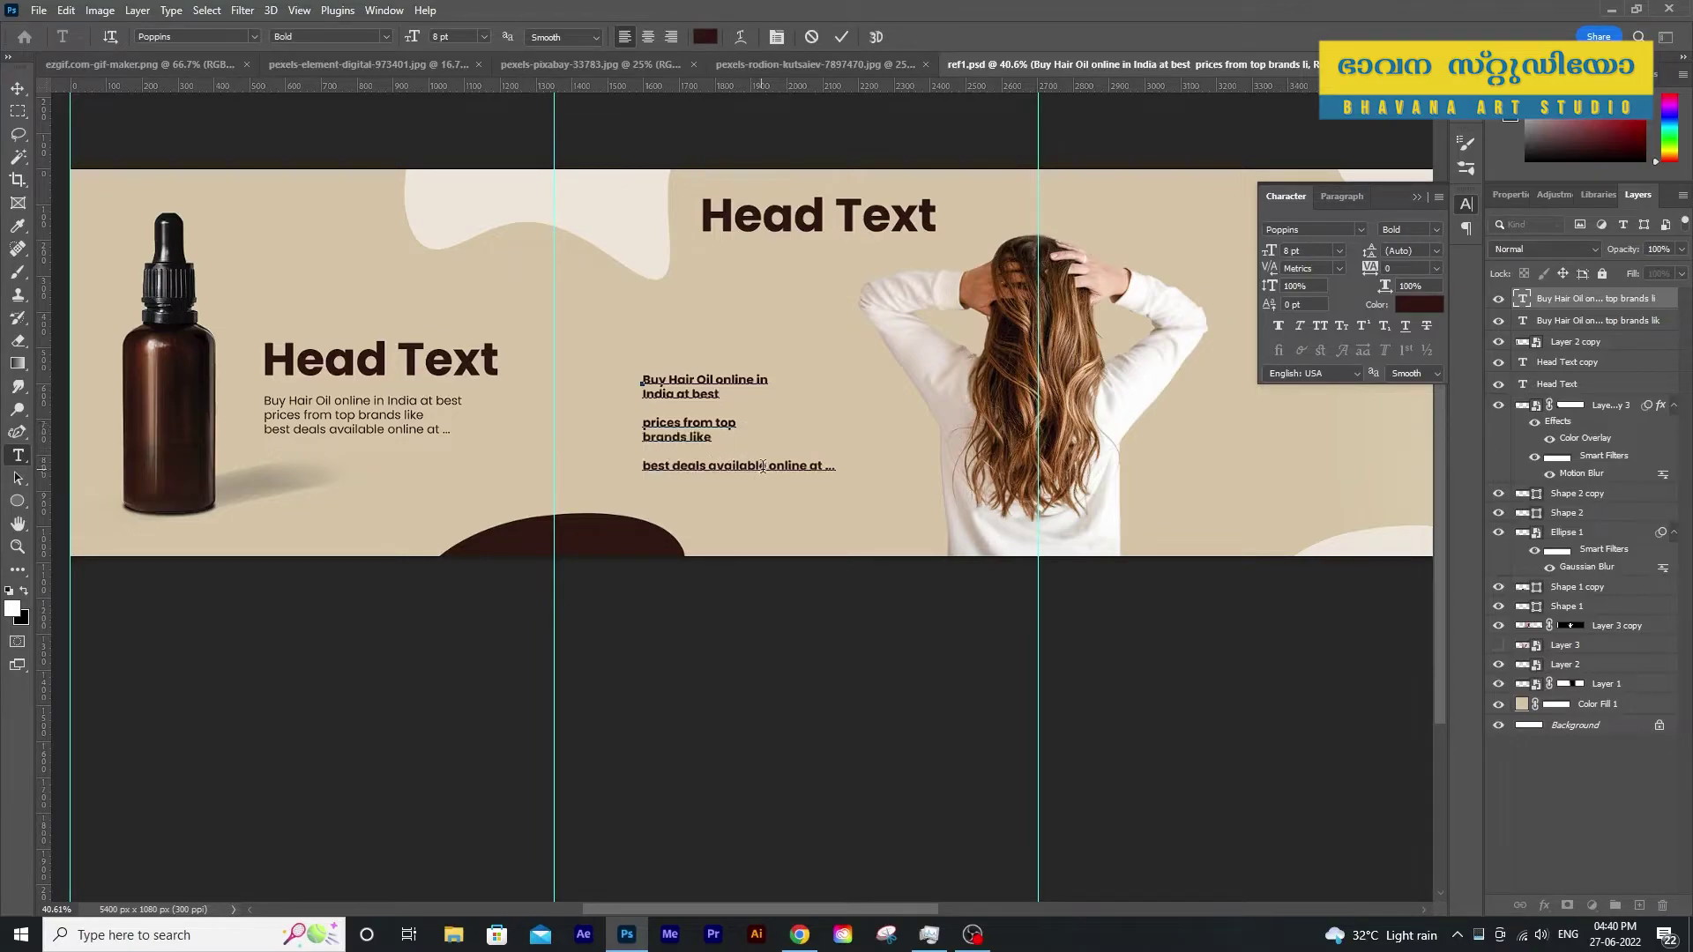
key(ctrl+Return)
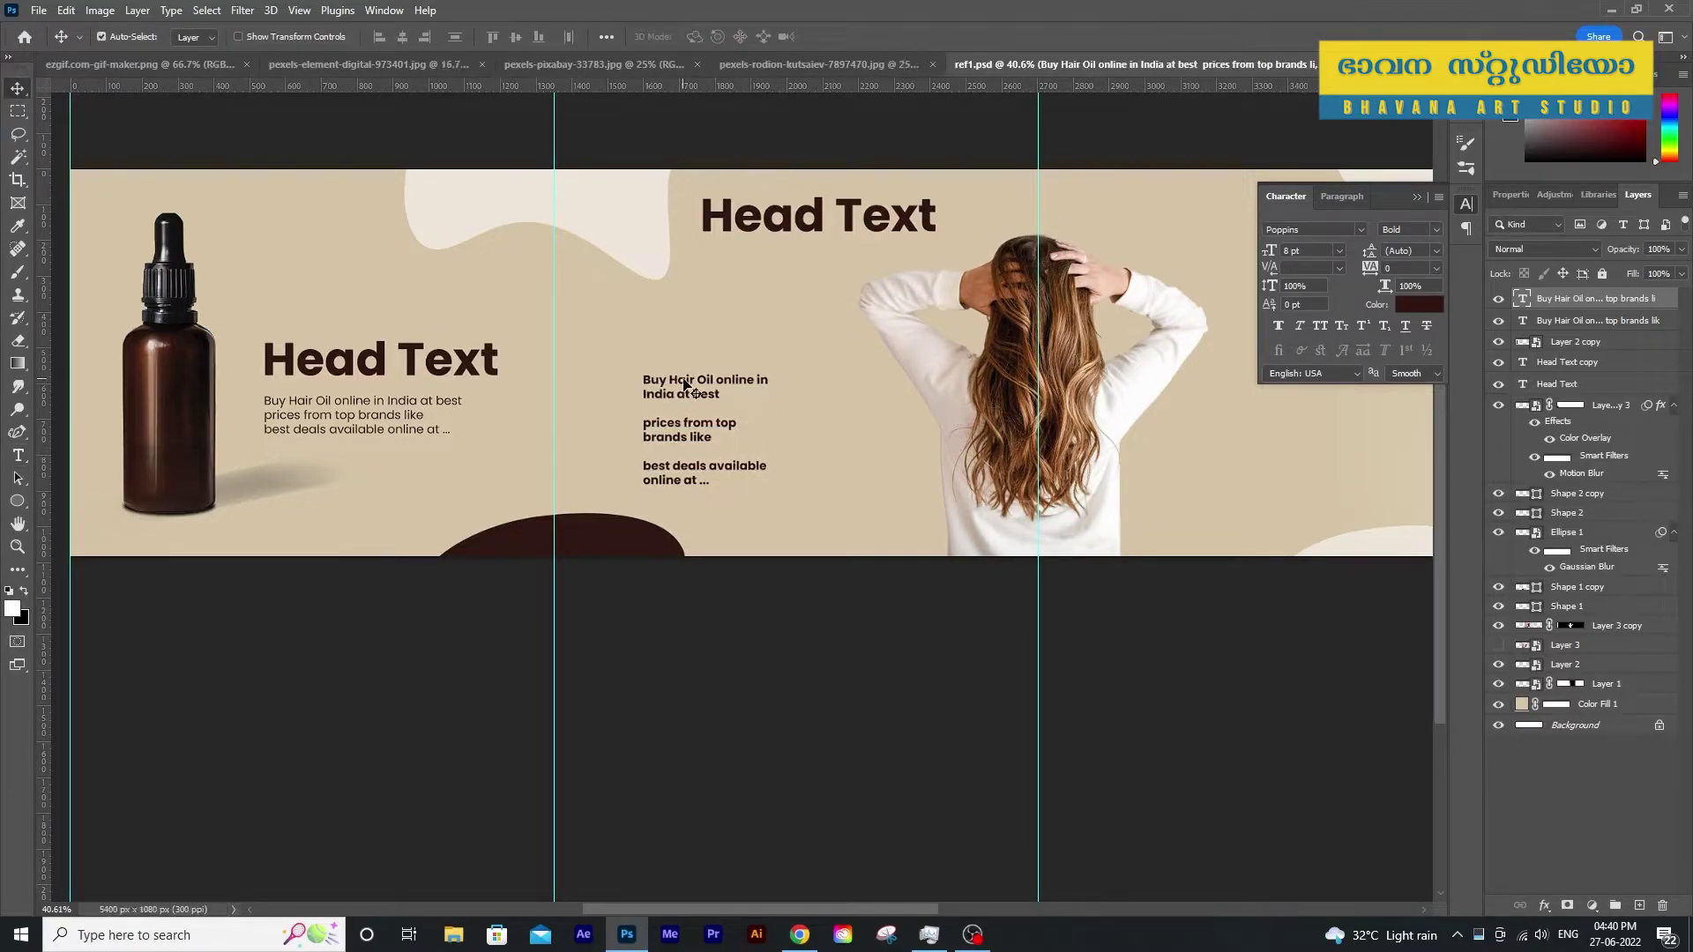
Scale the text block up to about 149% and nudge it slightly left
key(ctrl+t)
drag(758, 382, 836, 288)
drag(778, 450, 766, 453)
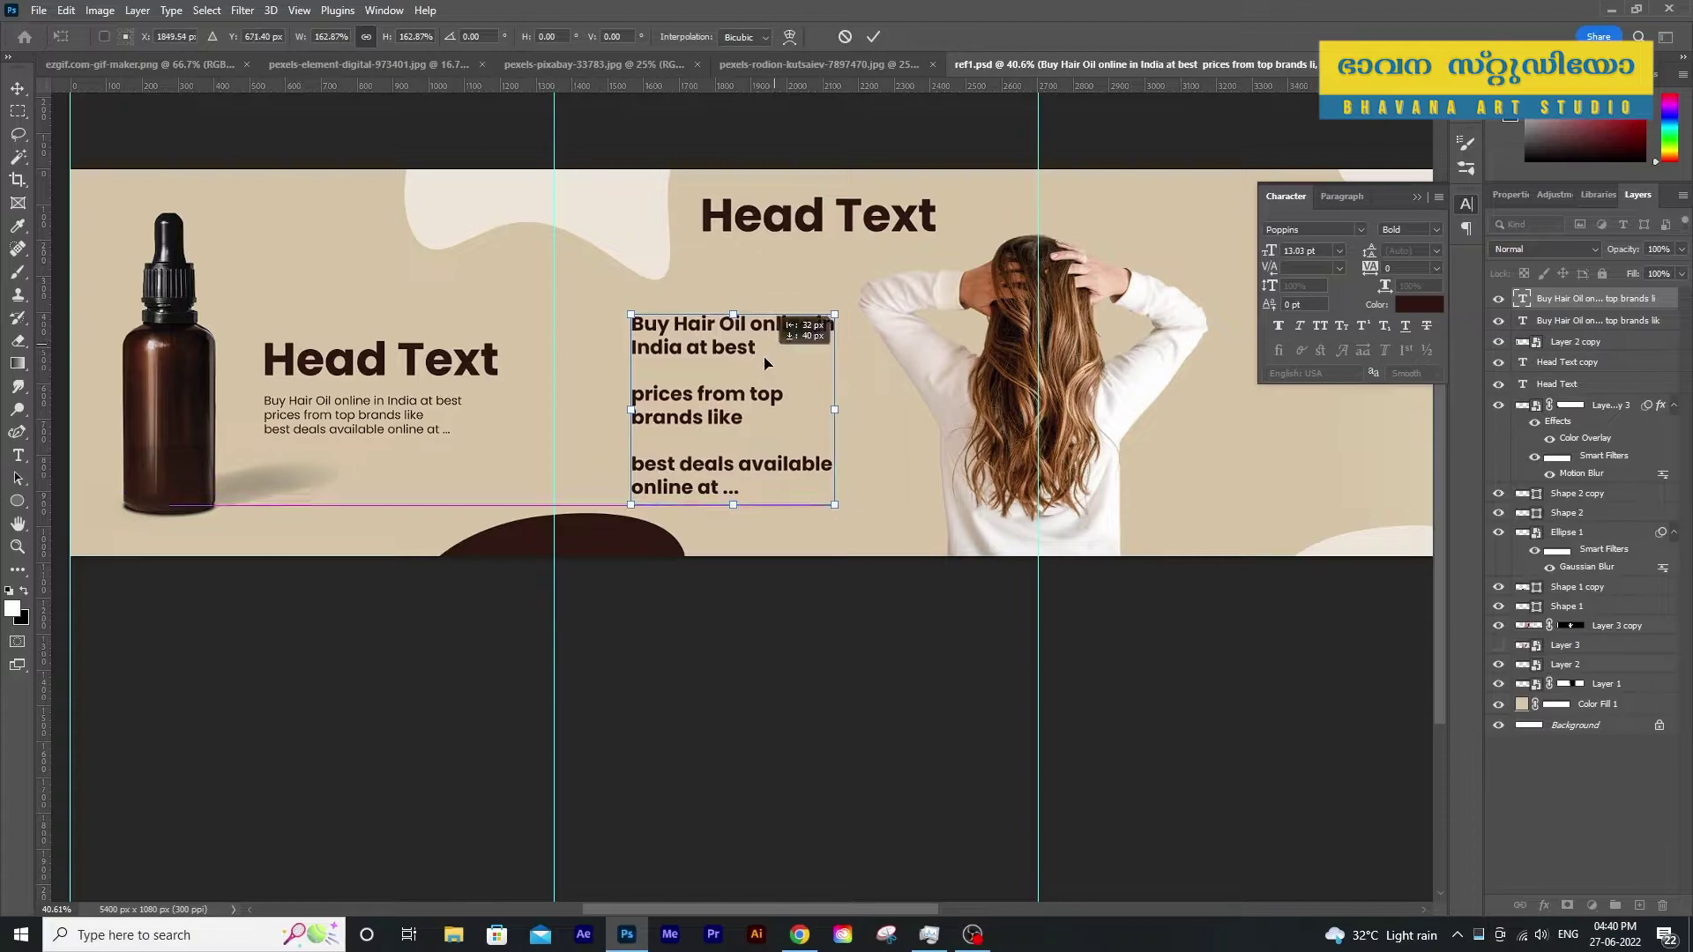
key(Return)
Draw a small 34 px dark circle bullet before the first item and copy it beside the next ones
click(19, 503)
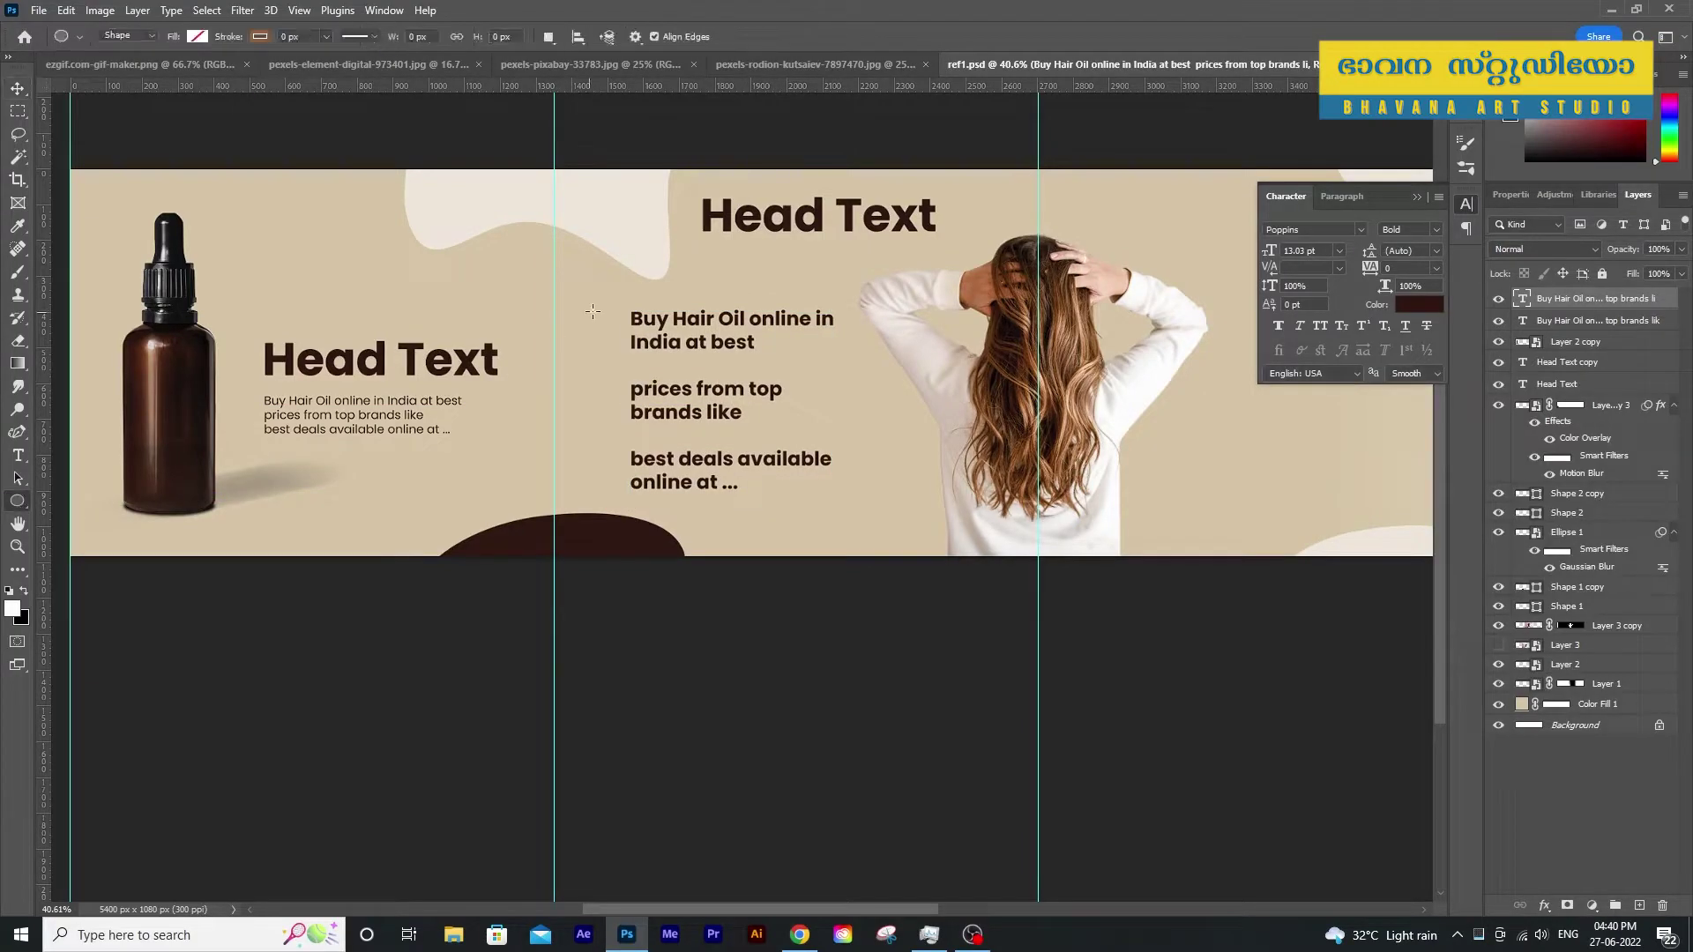
drag(592, 309, 605, 322)
click(197, 37)
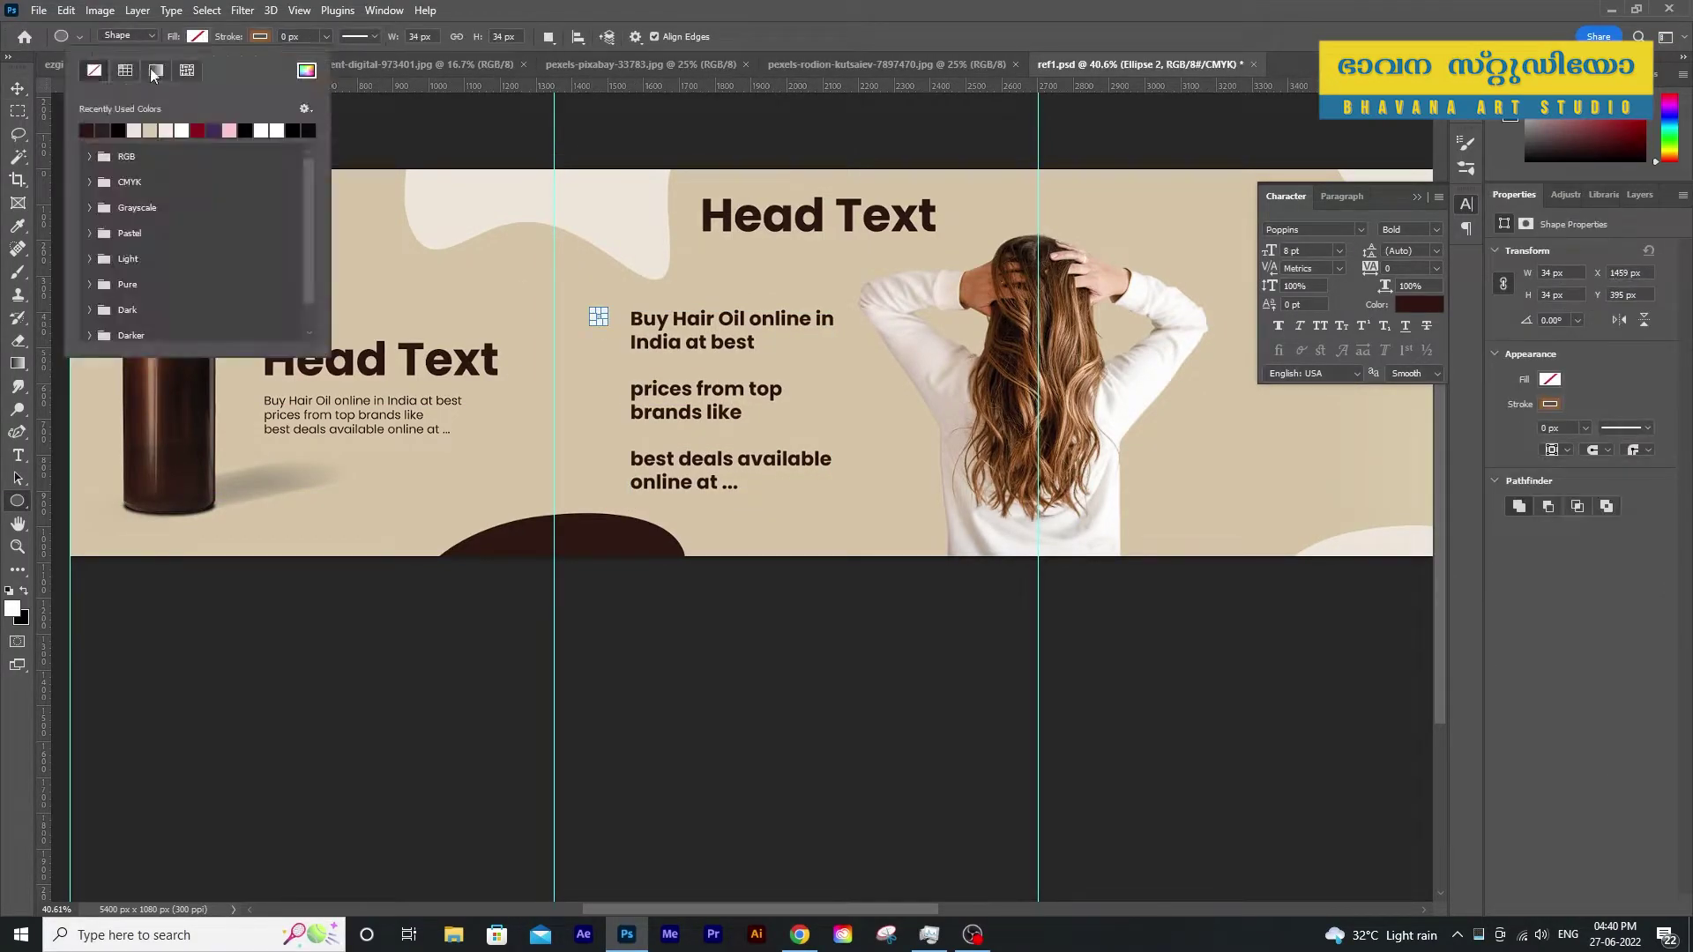
click(18, 88)
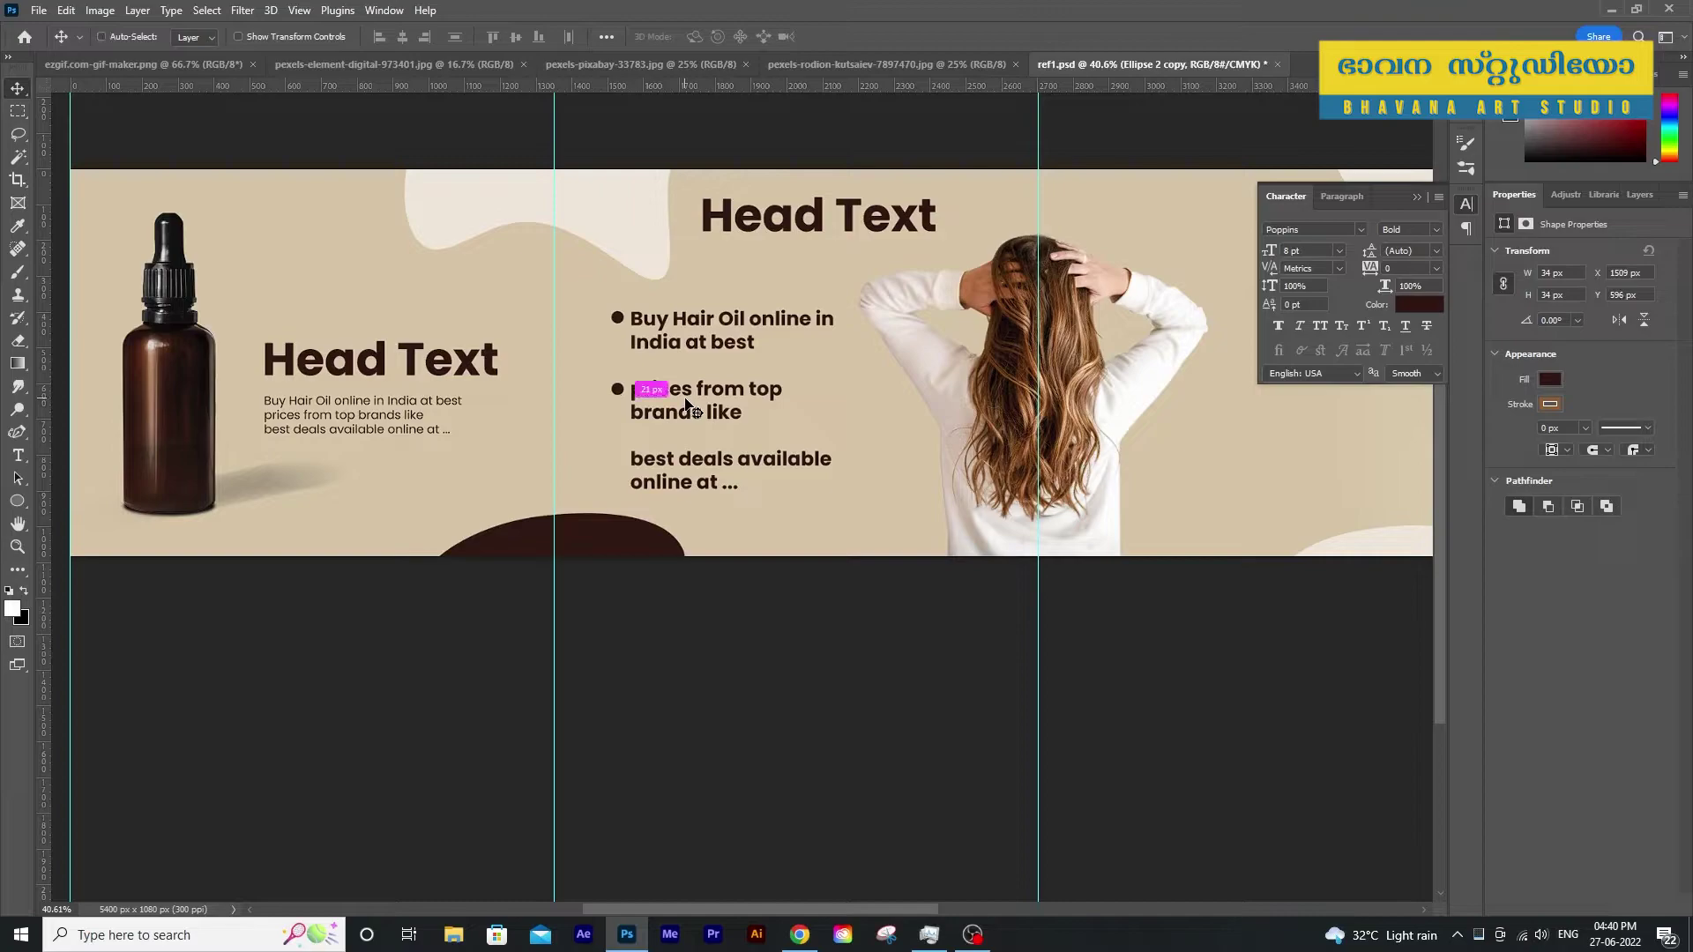
drag(686, 403, 449, 372)
mouse_move(756, 613)
mouse_down()
mouse_move(820, 605)
mouse_move(643, 635)
mouse_up()
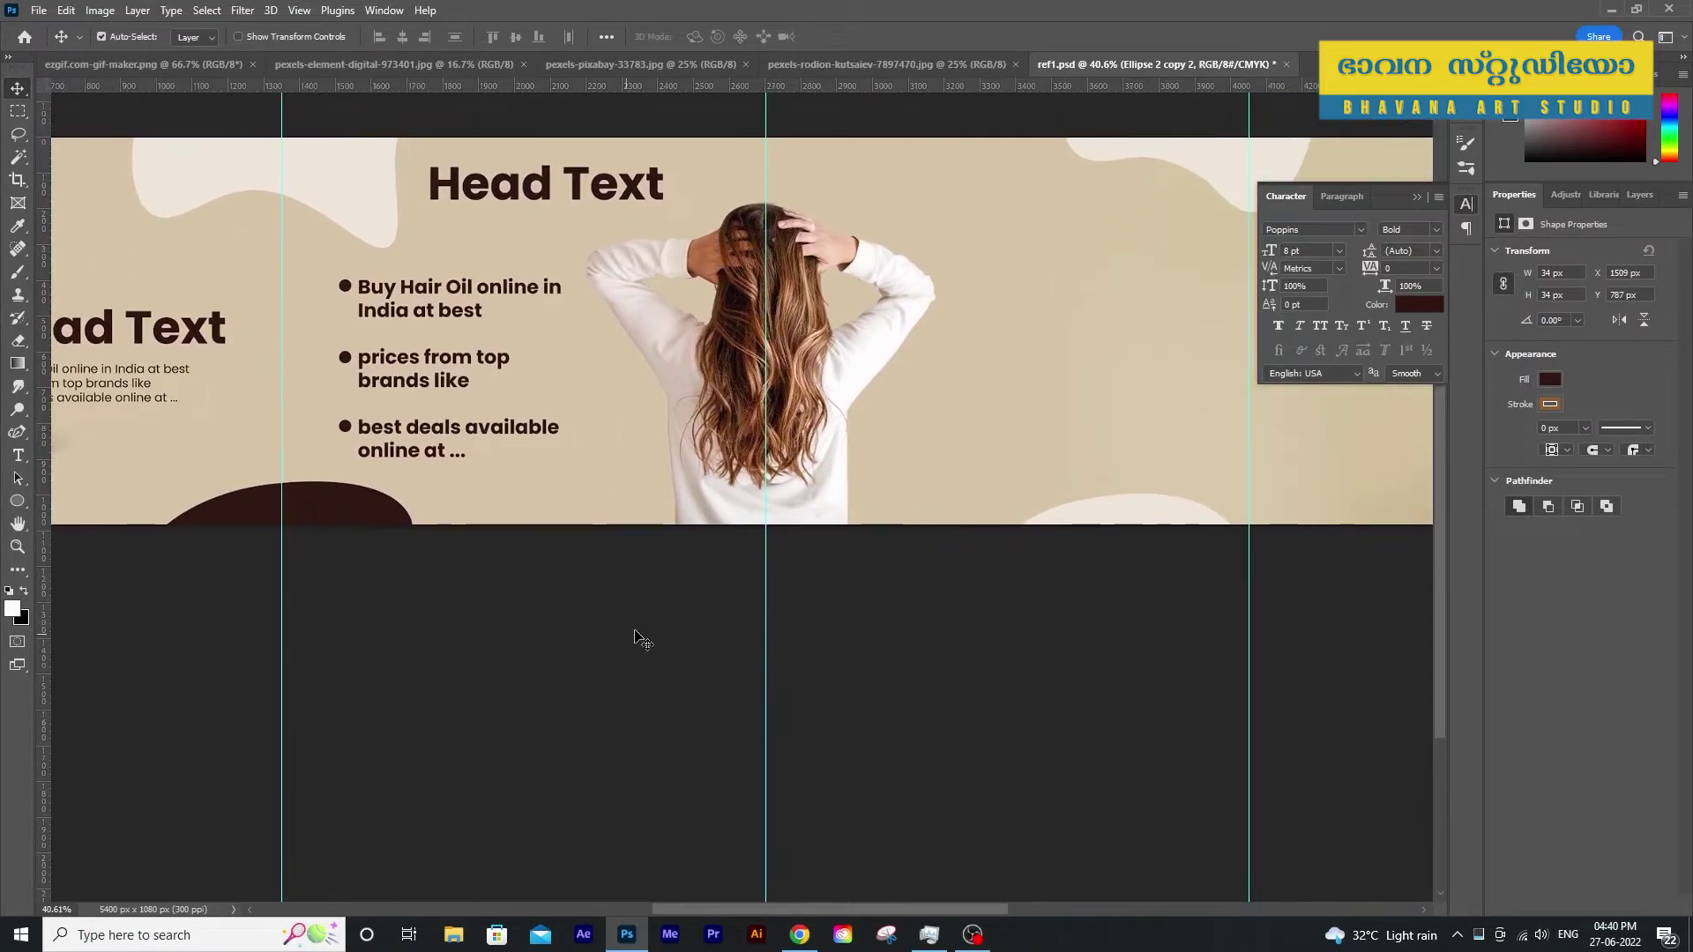
drag(897, 646, 737, 664)
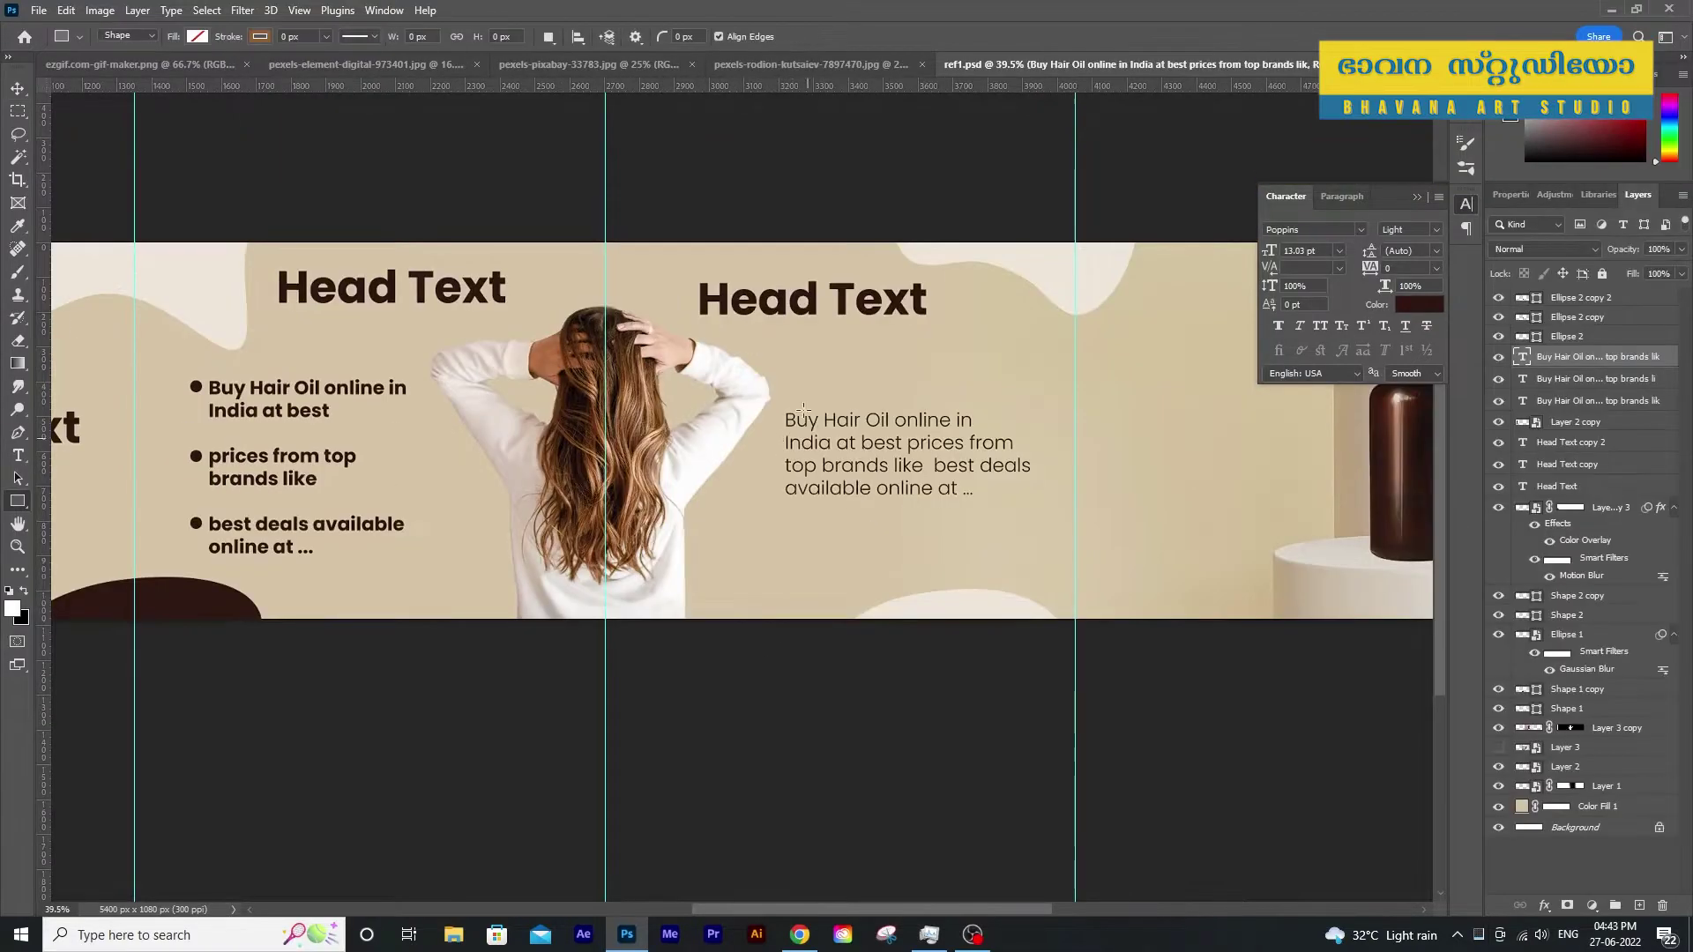
Draw a white rectangle behind the third panel's text and raise Layer 3 copy to the top
drag(774, 397, 1068, 532)
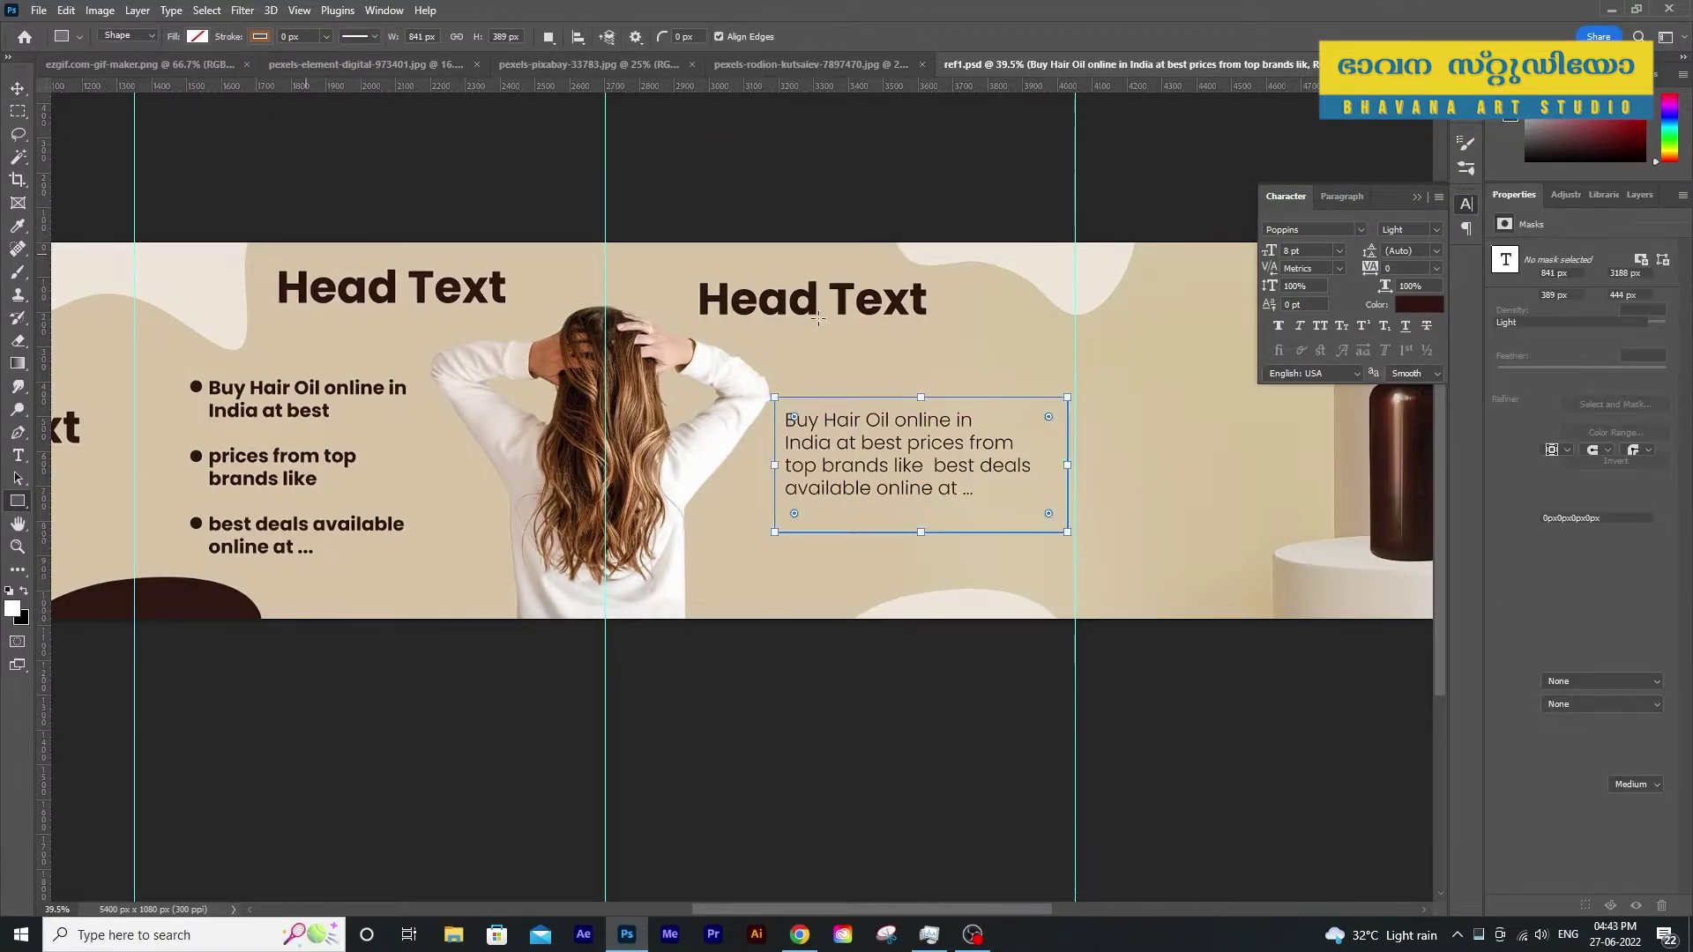
click(197, 36)
click(157, 121)
key(v)
key(F7)
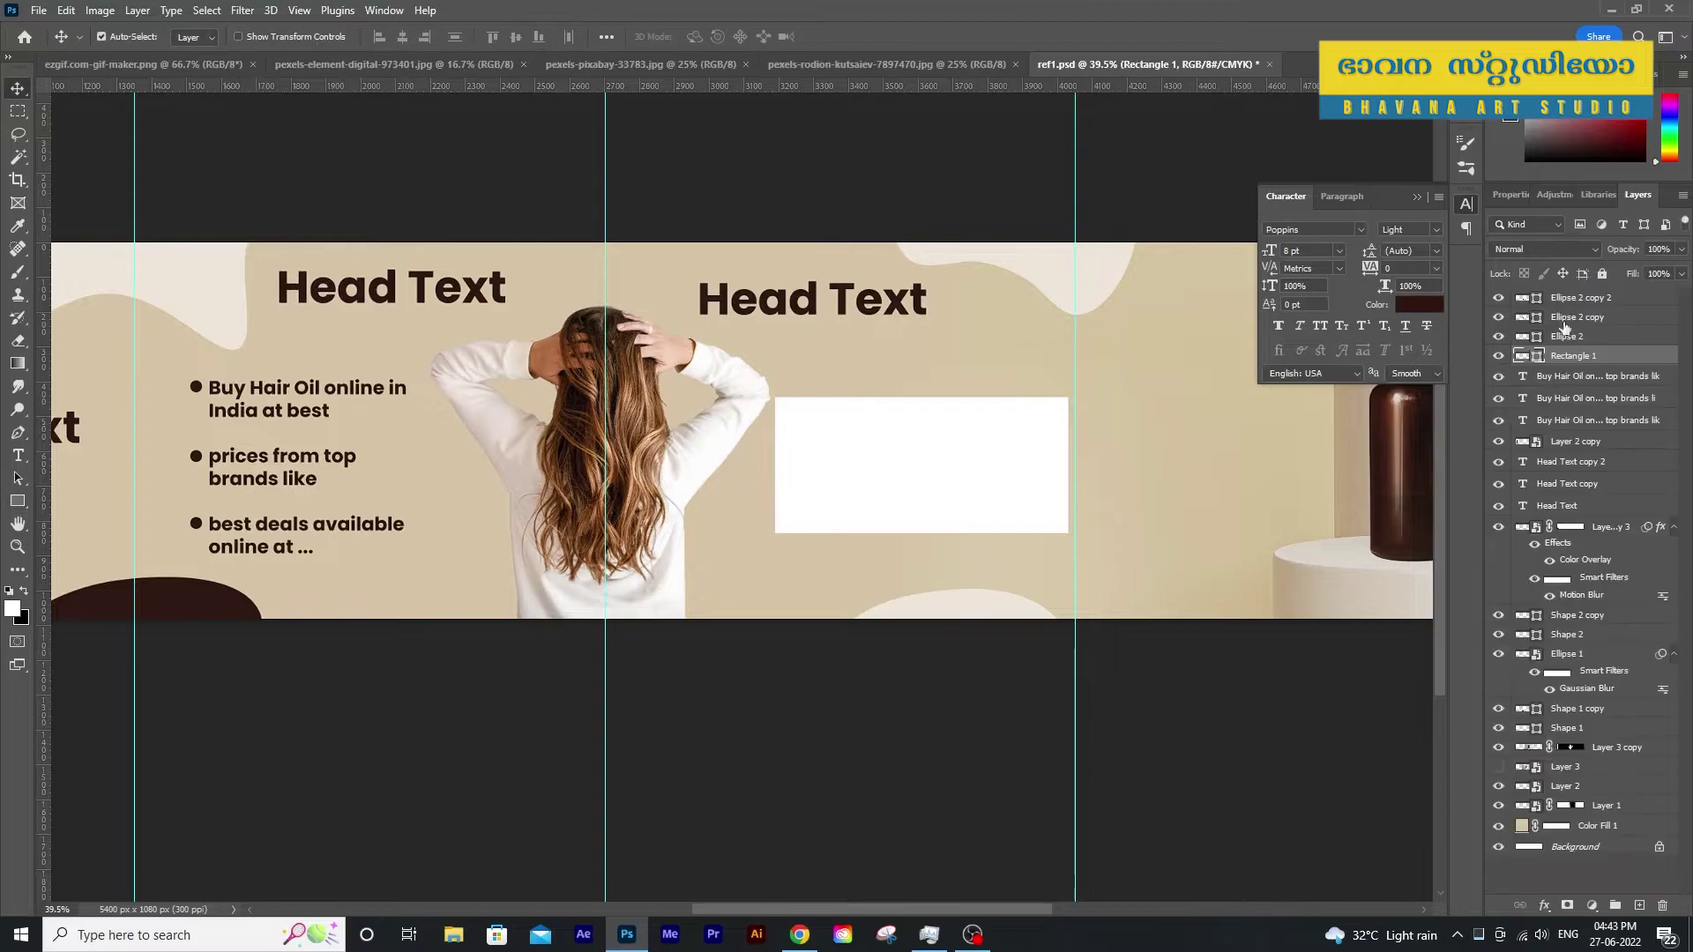
drag(1561, 357, 1560, 412)
drag(978, 480, 940, 487)
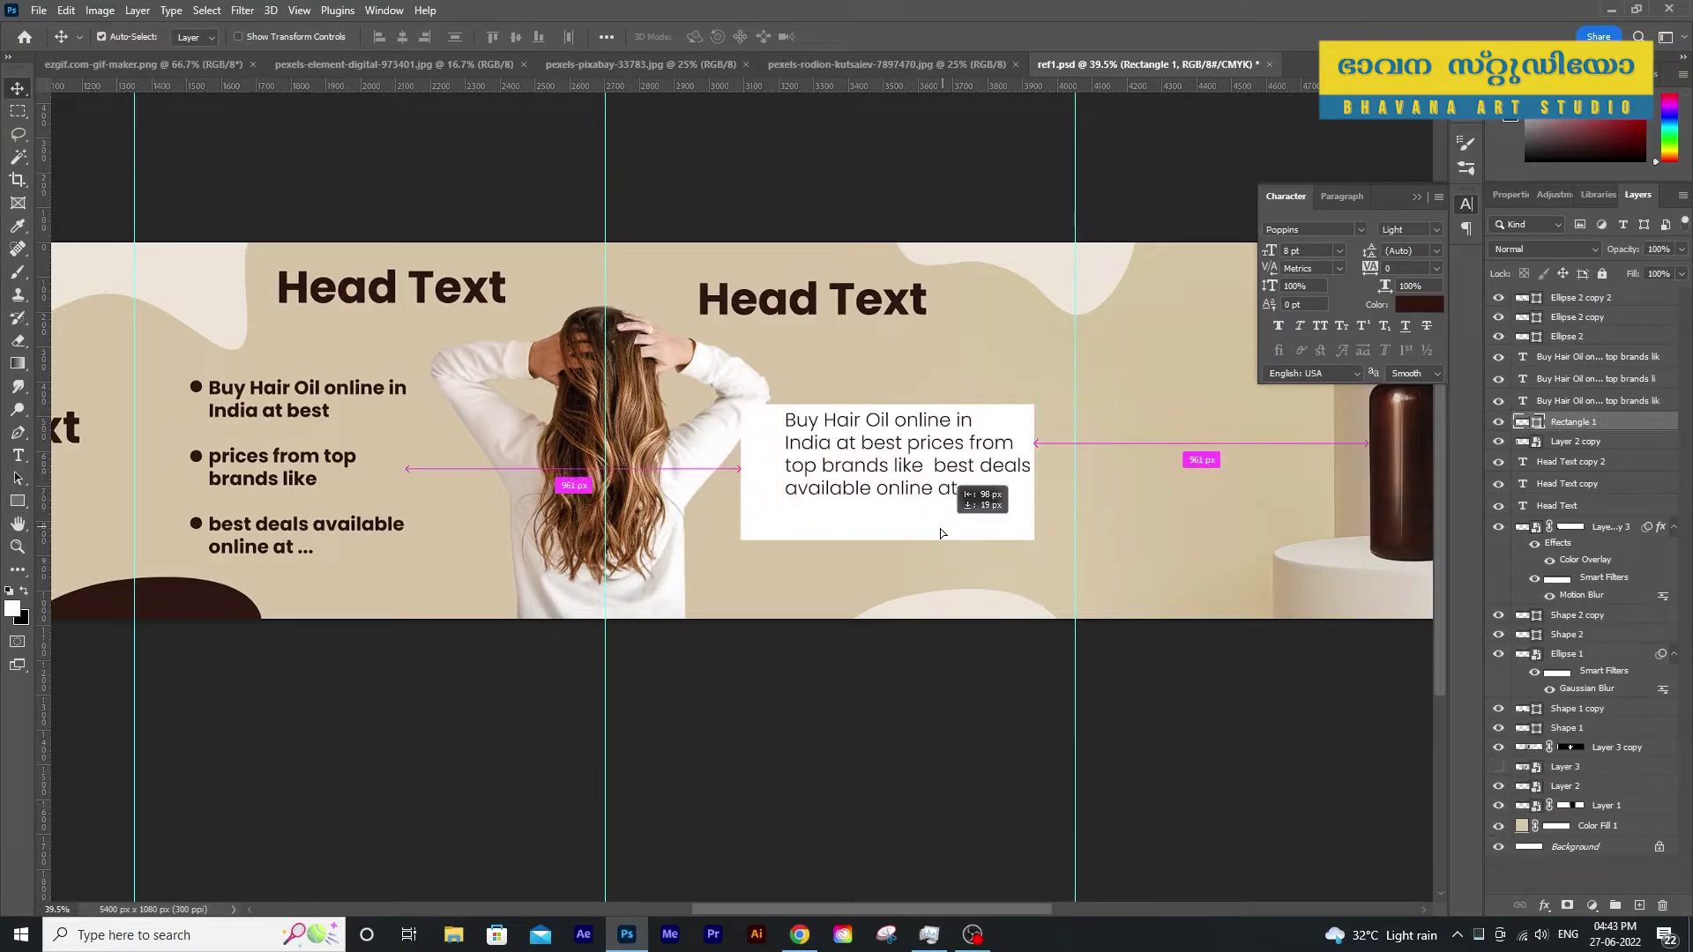
drag(1613, 746, 1596, 297)
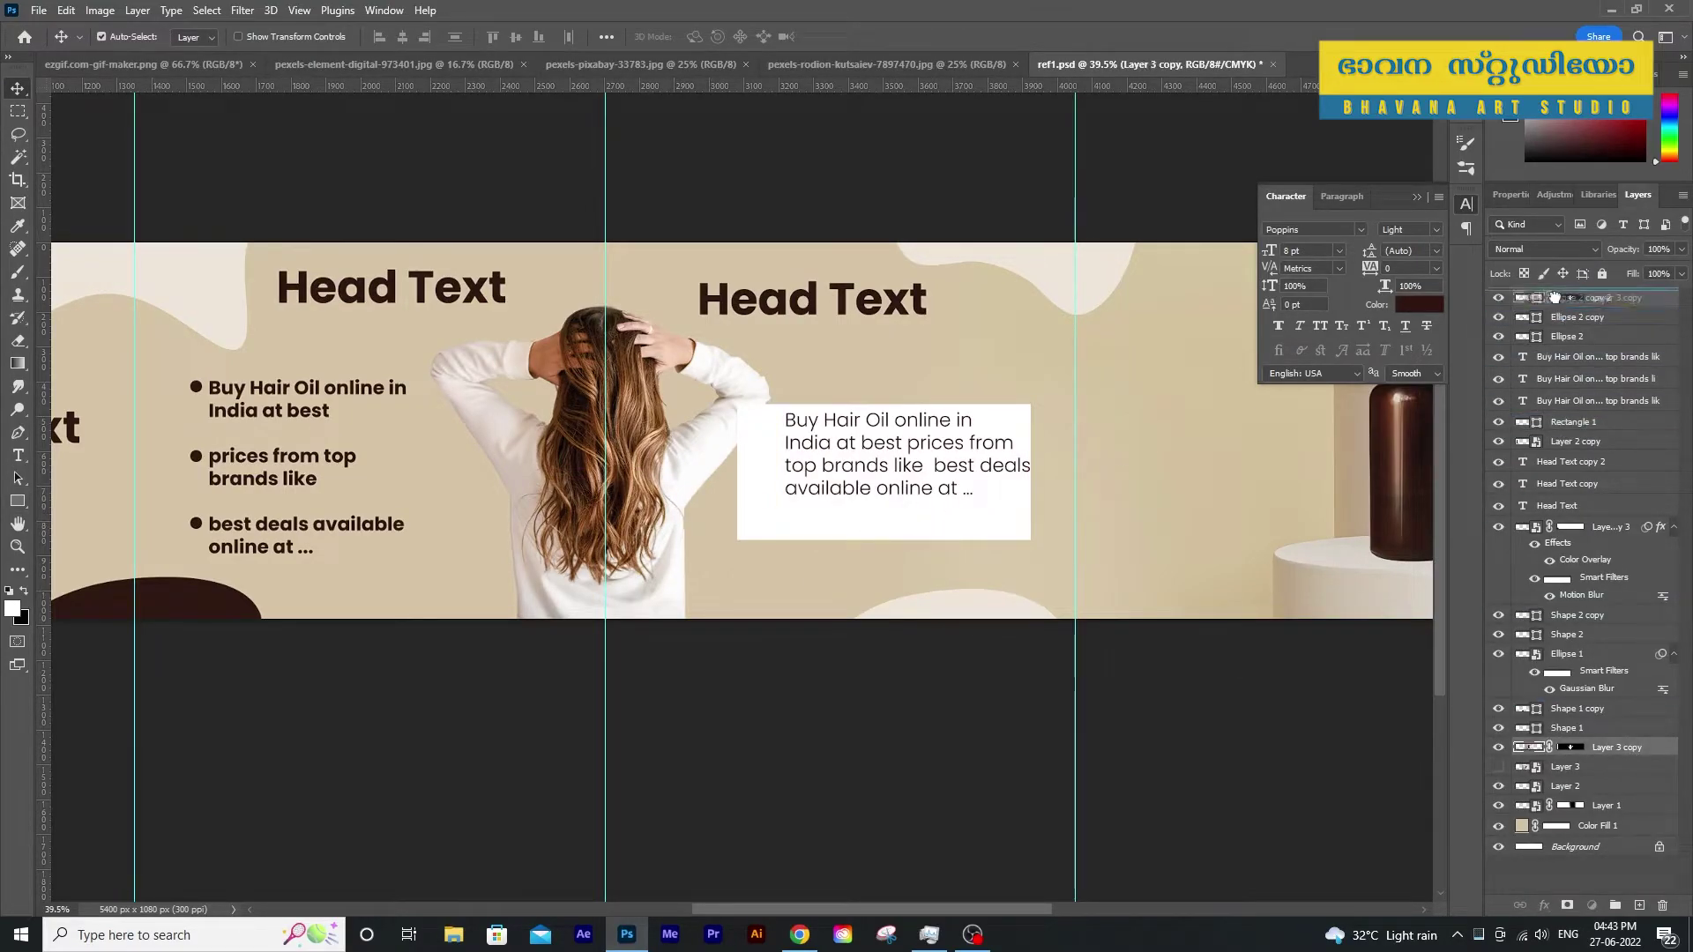
drag(779, 535, 803, 535)
Resize the white box taller and wider so it frames the description text
key(ctrl+t)
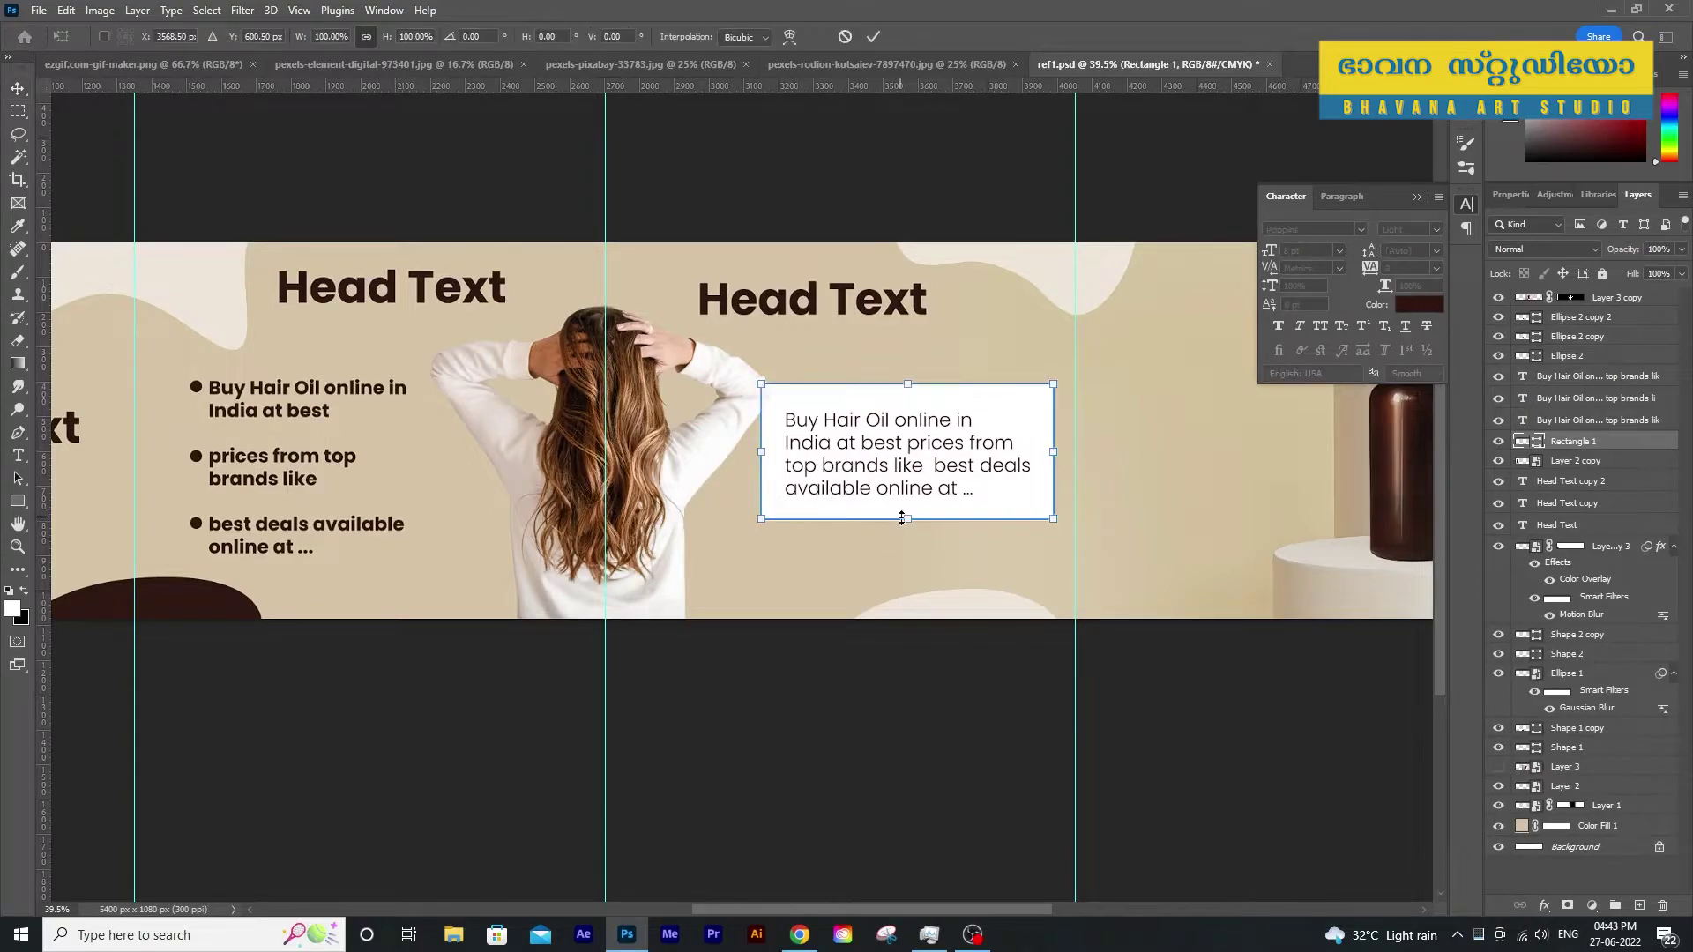
drag(908, 539, 908, 555)
drag(765, 473, 720, 473)
drag(891, 384, 890, 349)
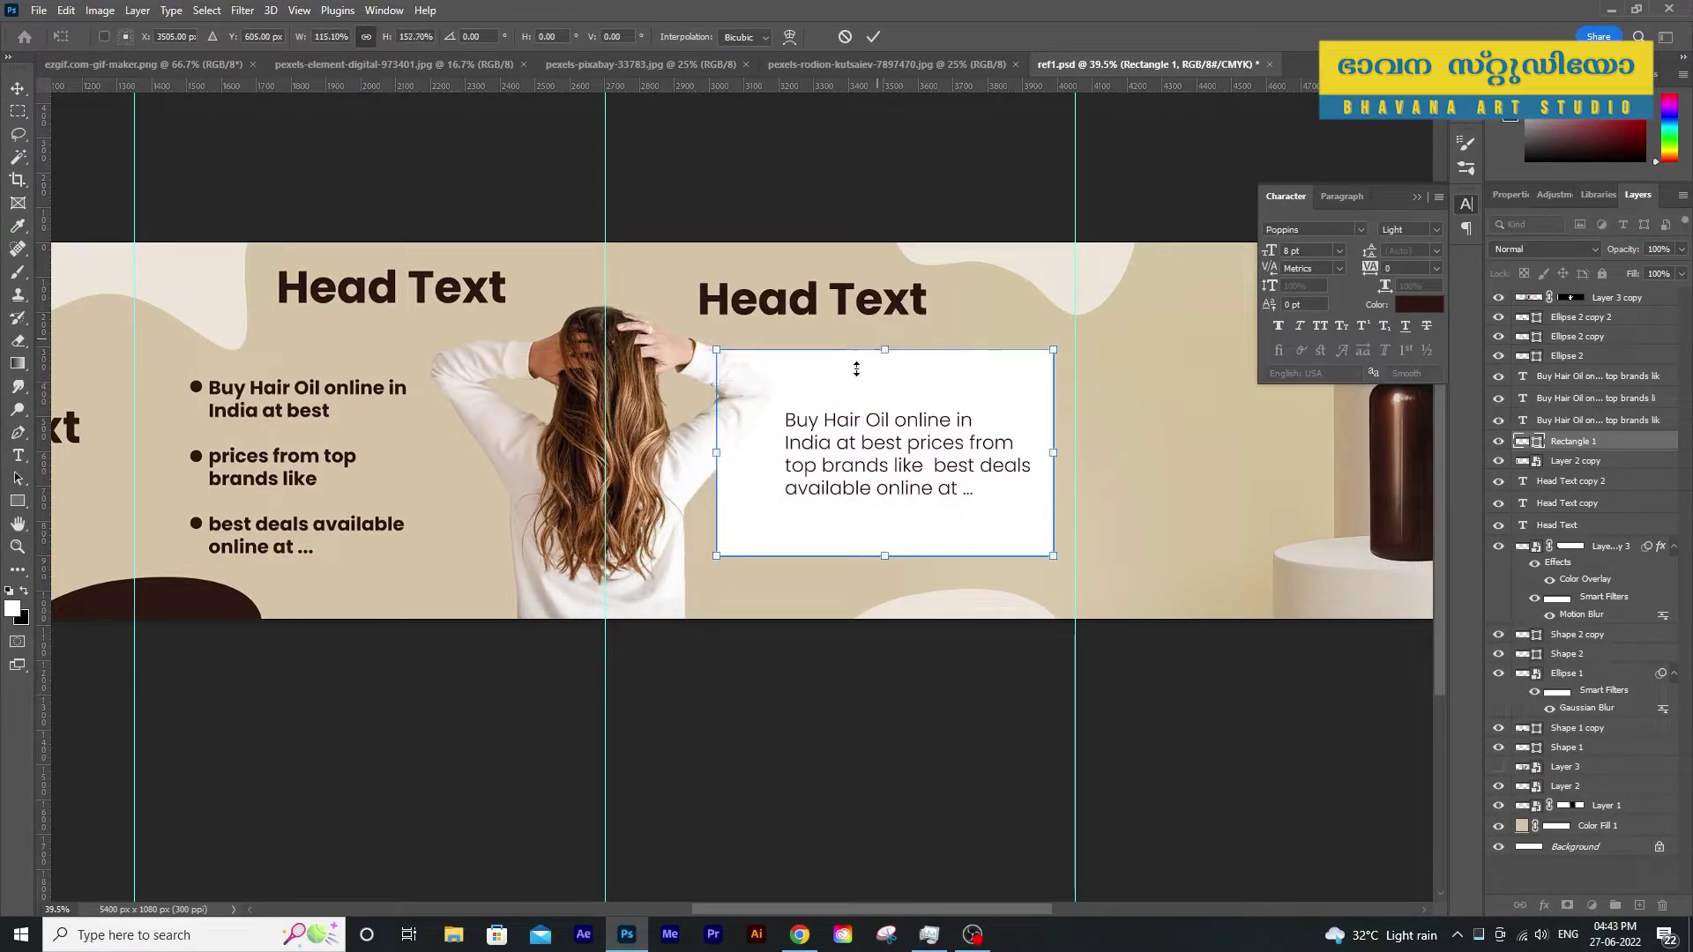
drag(720, 453, 725, 453)
drag(891, 350, 890, 359)
key(Return)
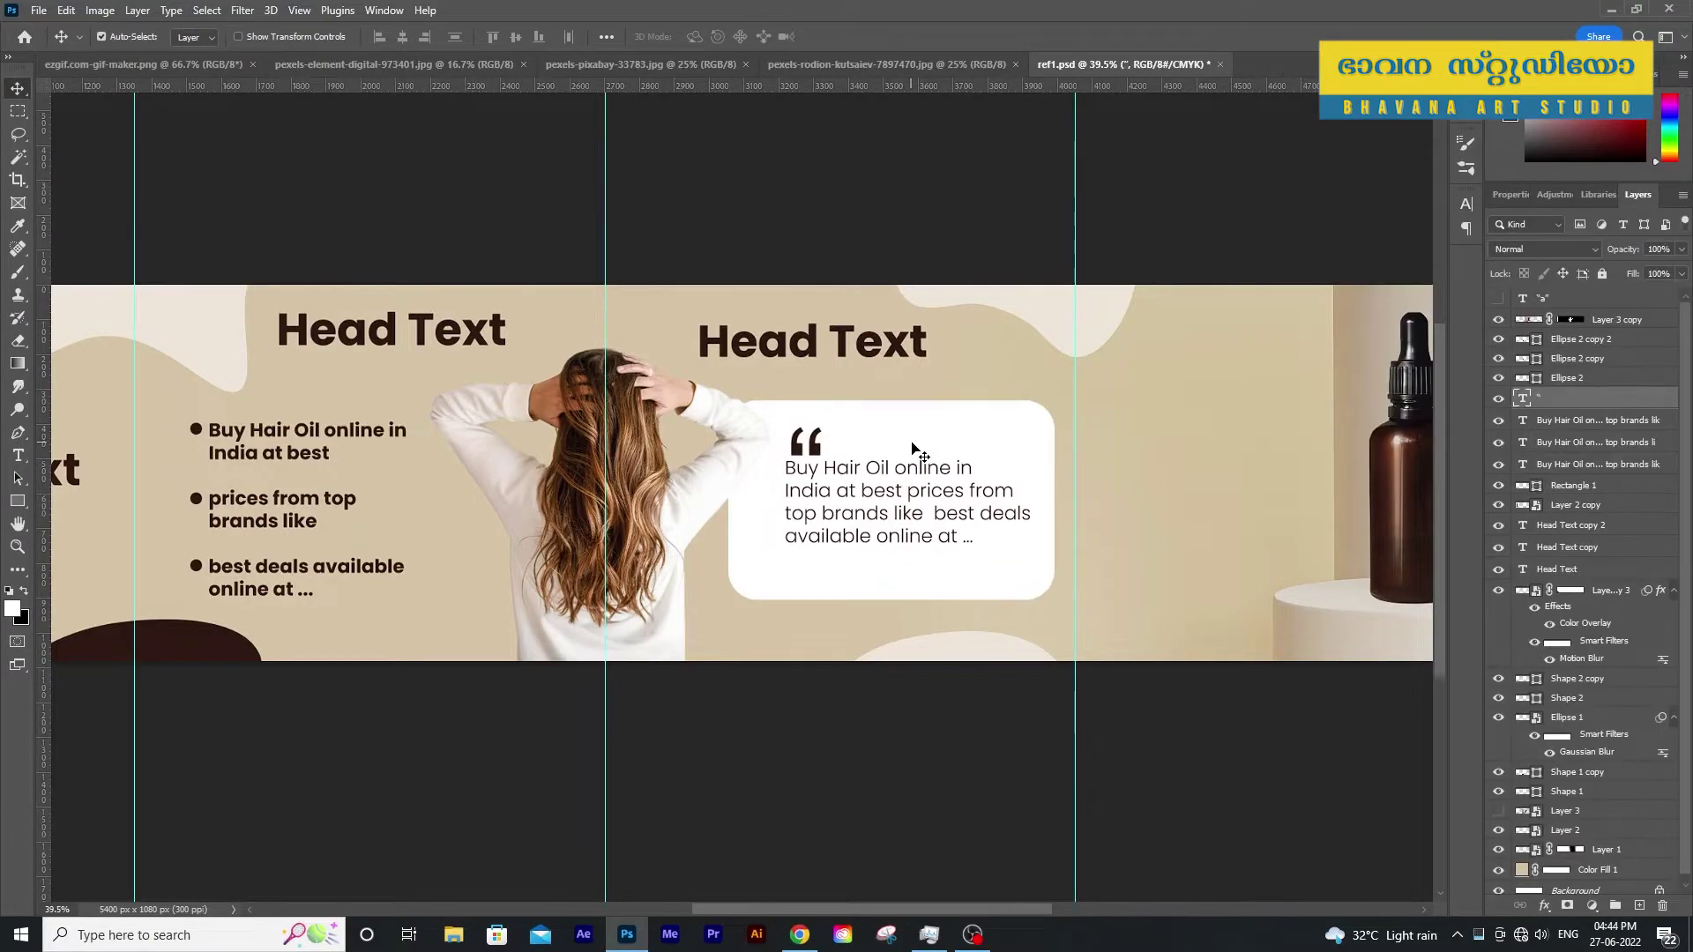
scroll(917, 451, down, 1)
scroll(941, 555, right, 1)
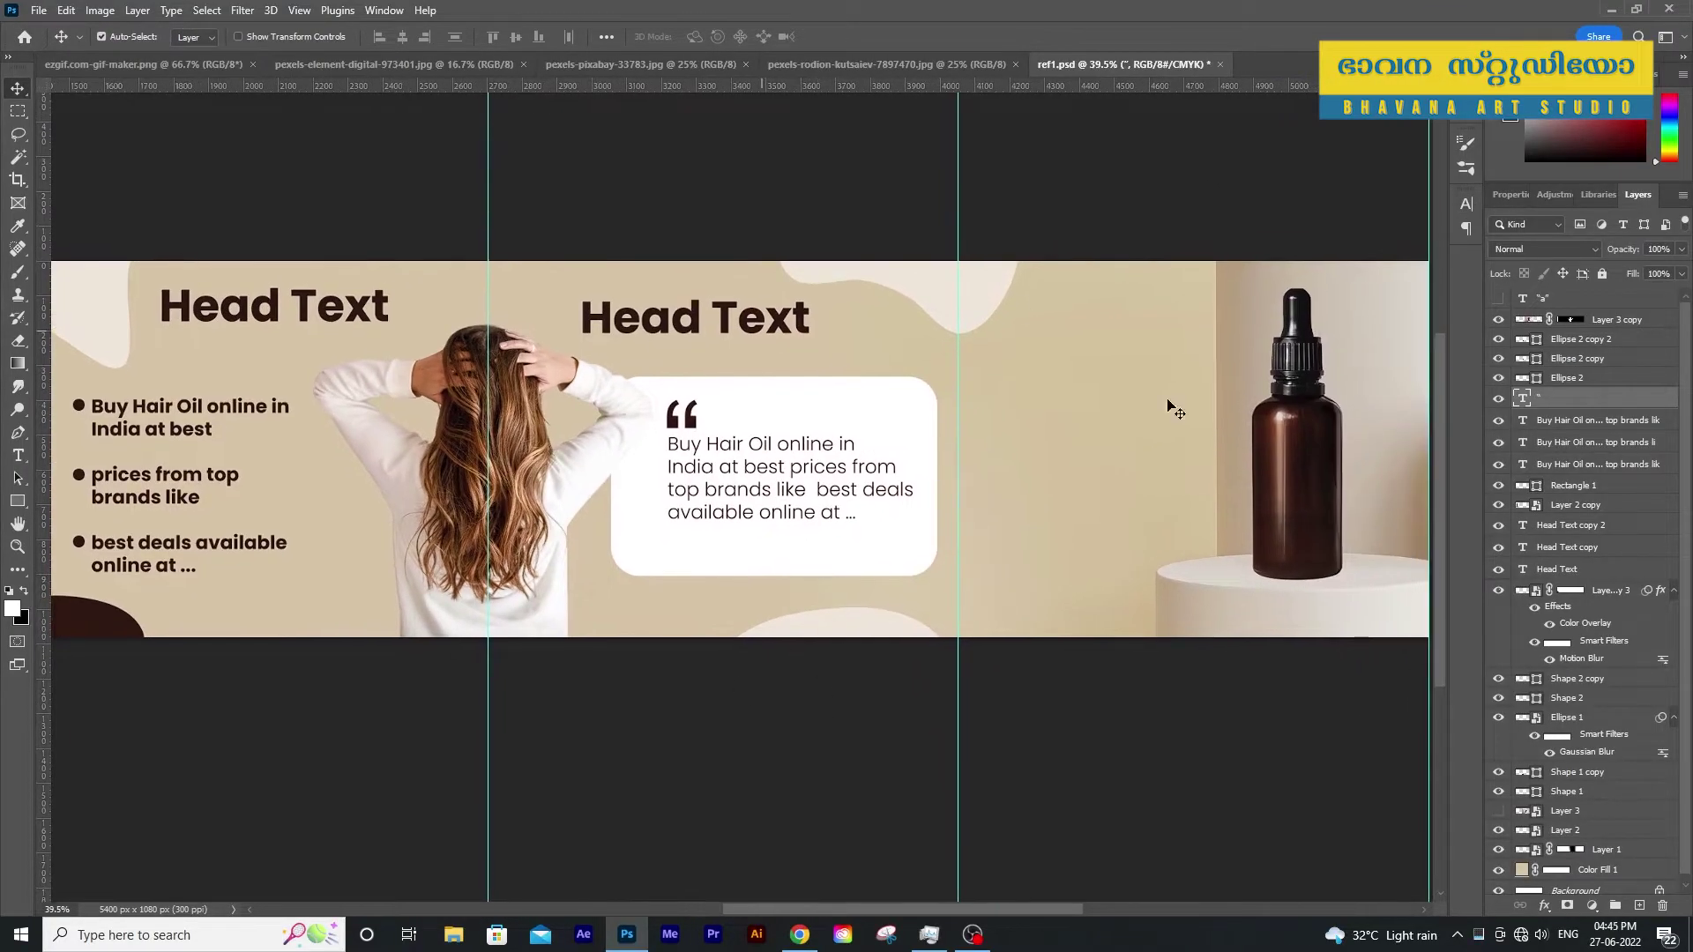
scroll(1171, 405, right, 1)
scroll(970, 652, right, 1)
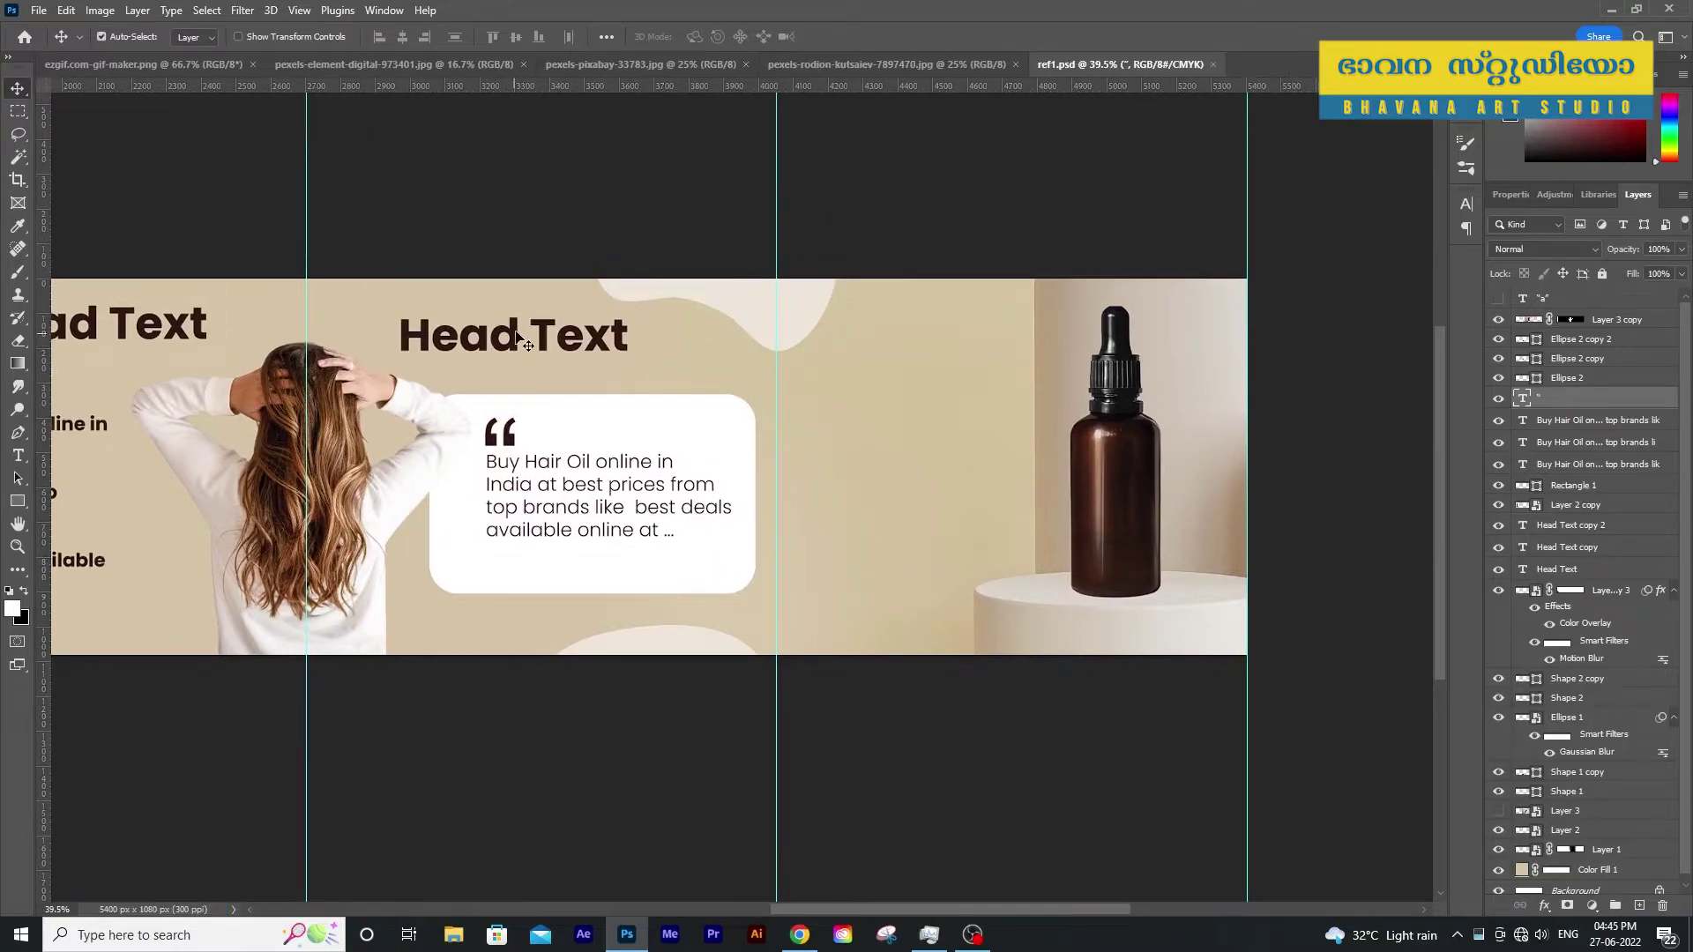
Copy the Head Text heading and body text into the bottle panel, scaled smaller
drag(514, 335, 913, 357)
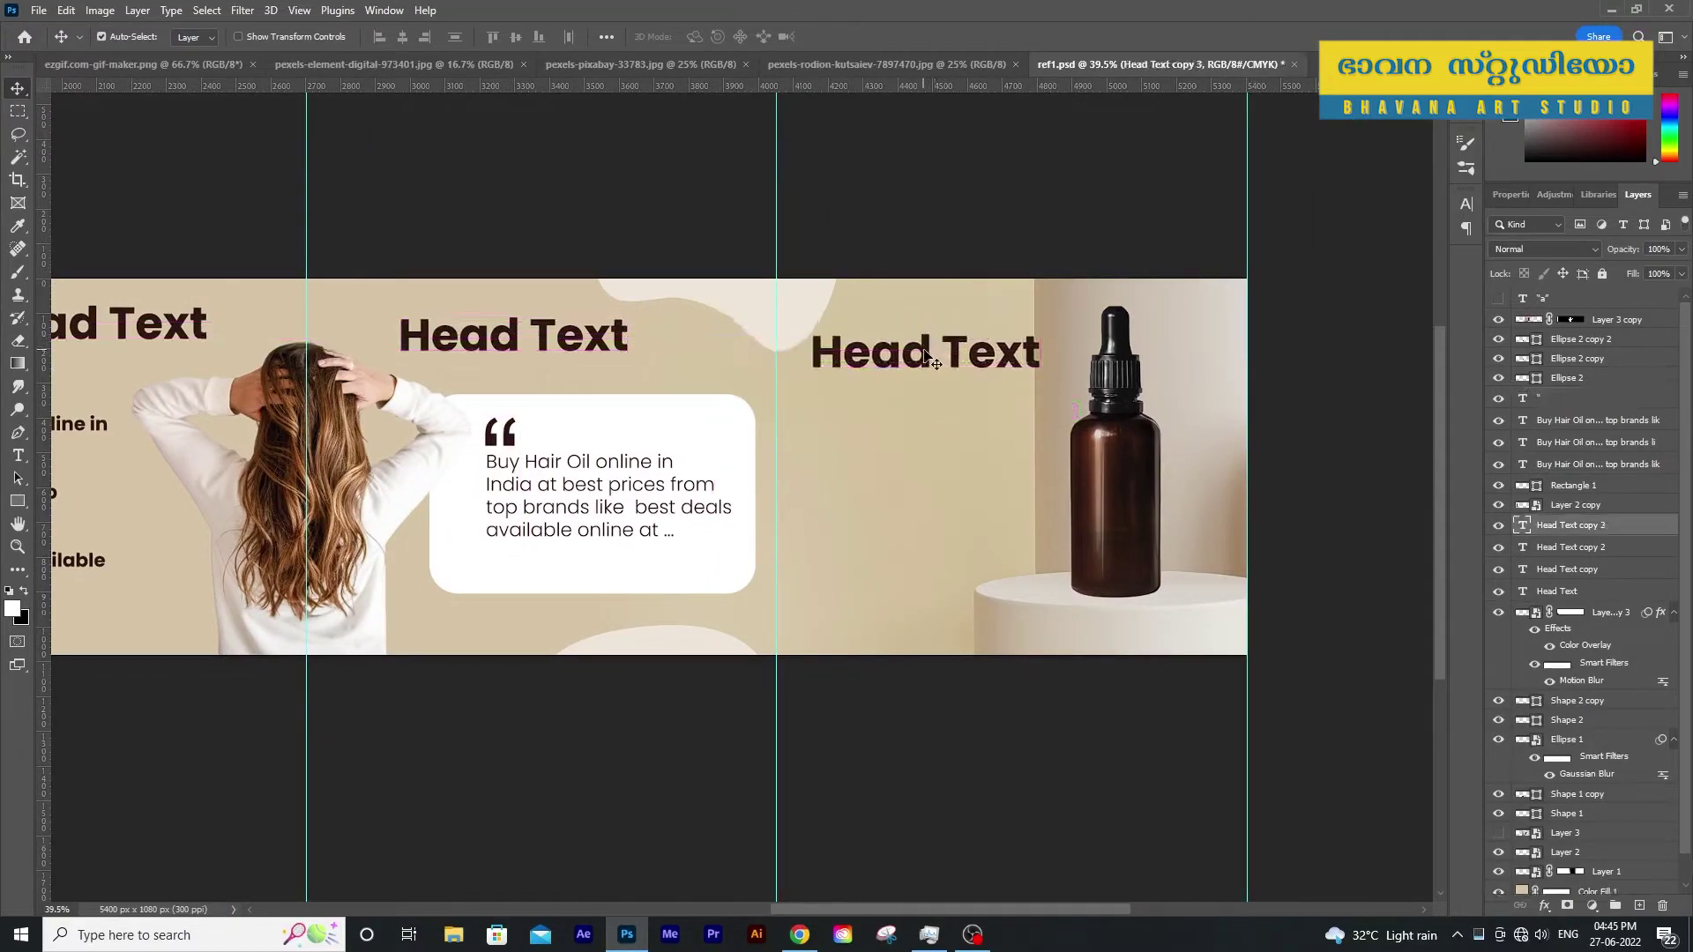
key(ctrl+t)
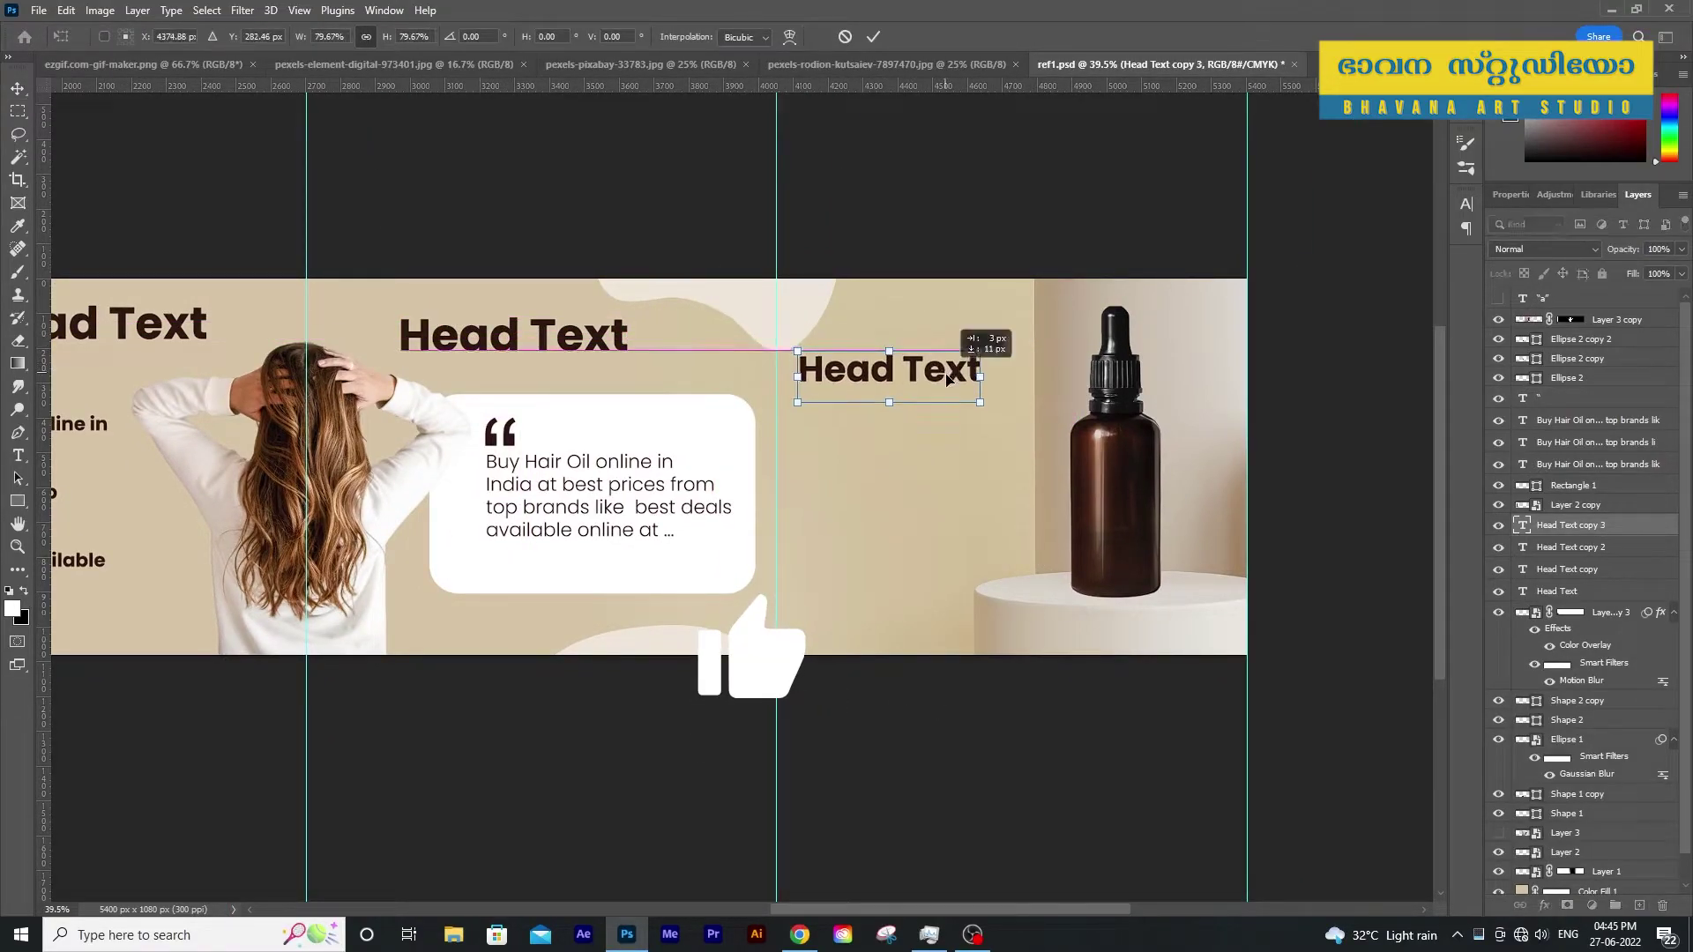
key(Return)
alt+drag(538, 467, 845, 430)
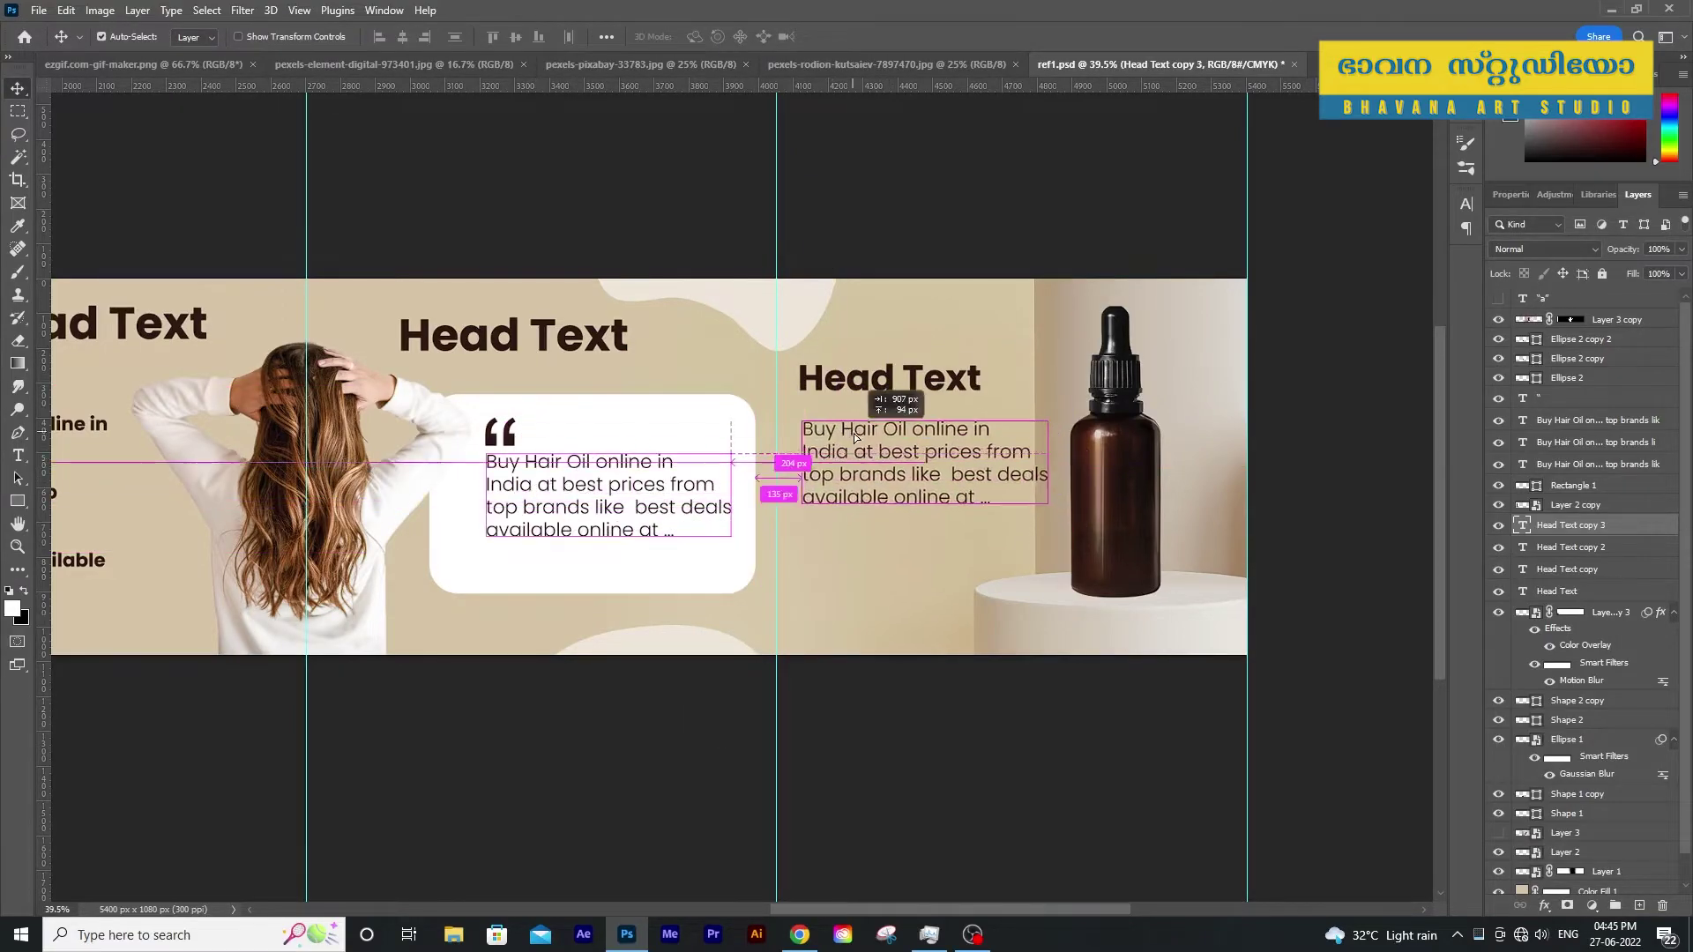
key(ctrl+t)
mouse_move(1028, 425)
mouse_down()
mouse_move(939, 421)
mouse_move(890, 454)
mouse_move(791, 450)
mouse_up()
key(Return)
Trim the copied body text to two lines and set its leading to 15 pt
double_click(893, 454)
key(BackSpace)
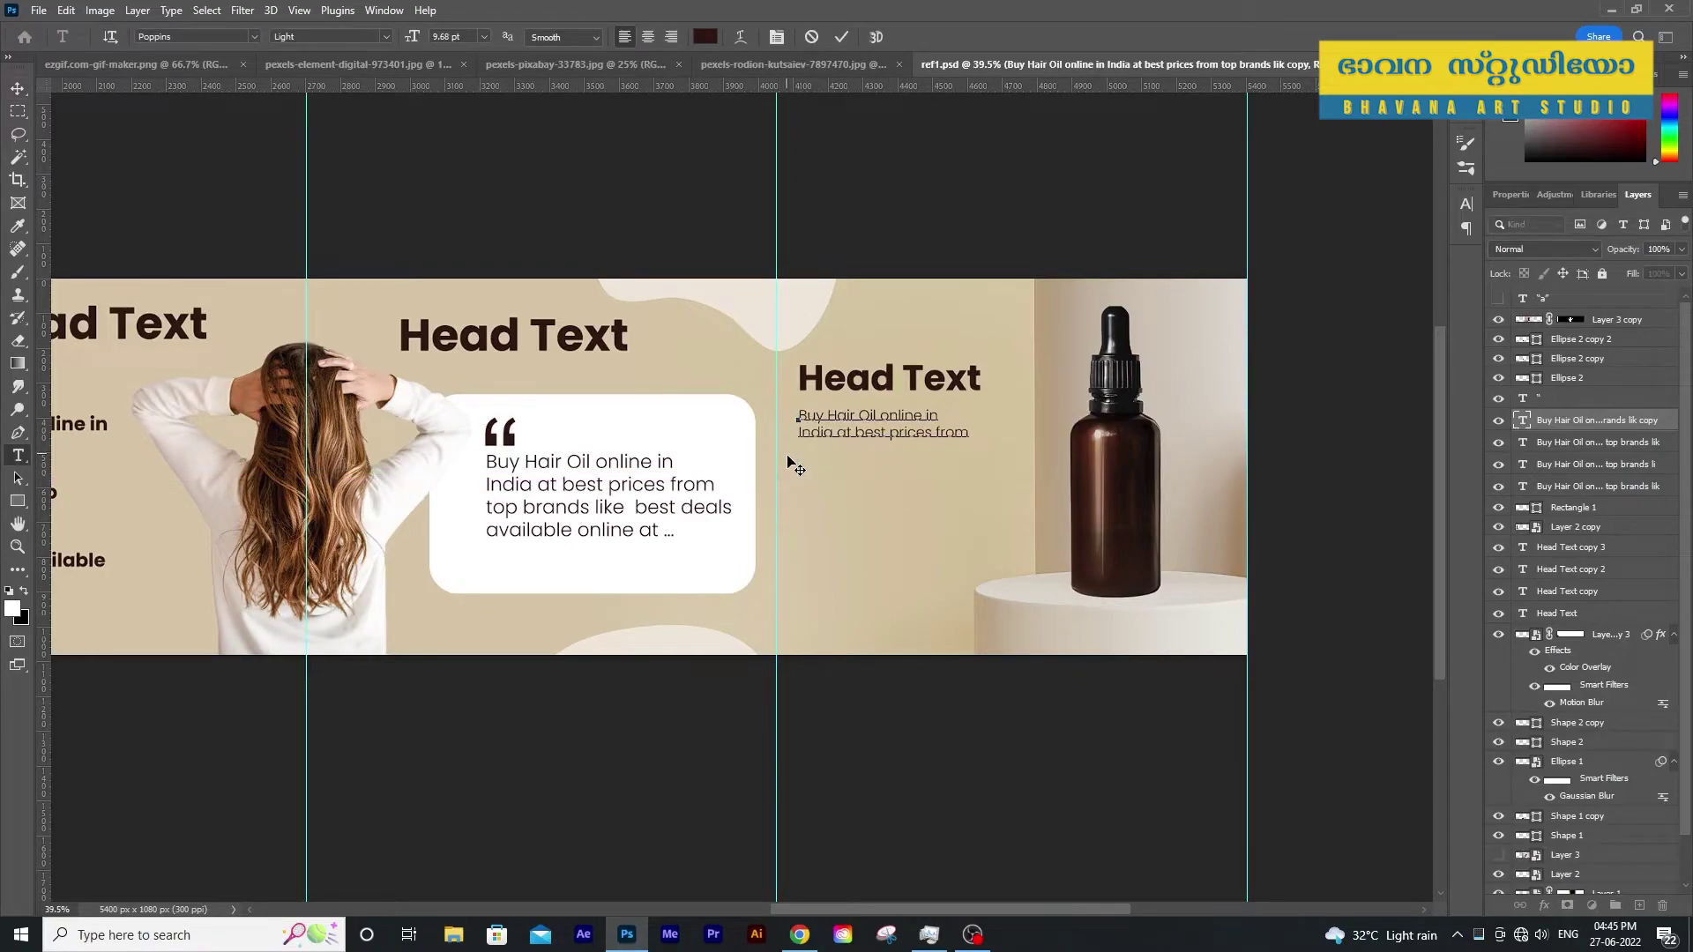
key(ctrl+a)
click(1465, 204)
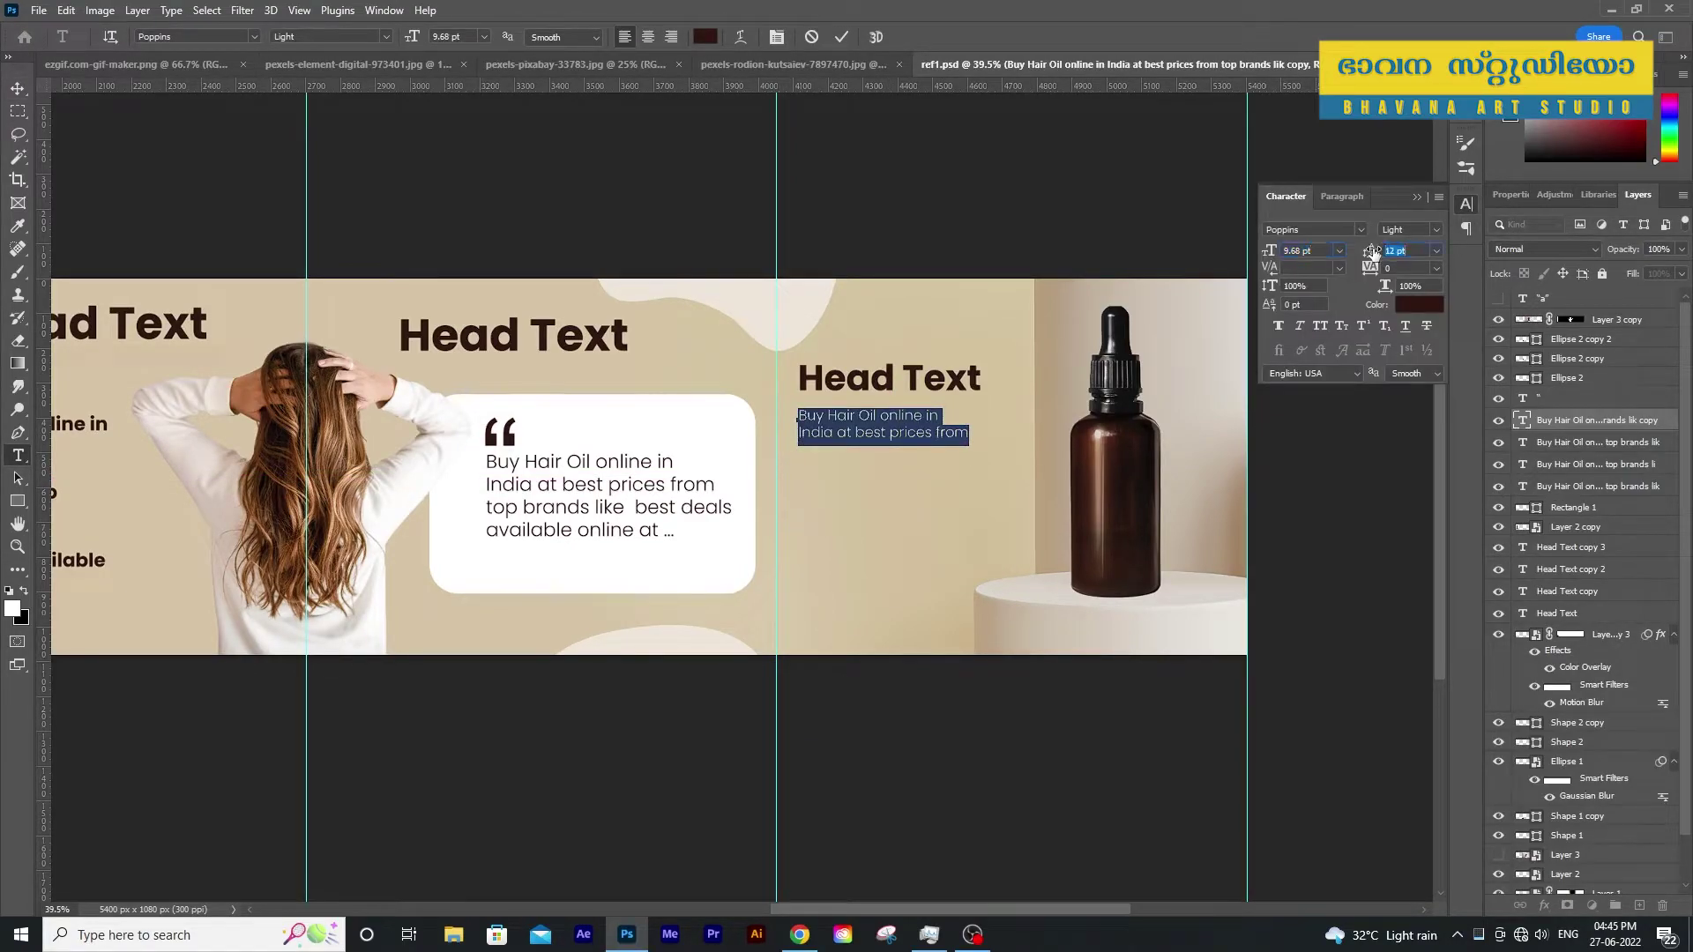
drag(1373, 253, 1393, 253)
click(17, 500)
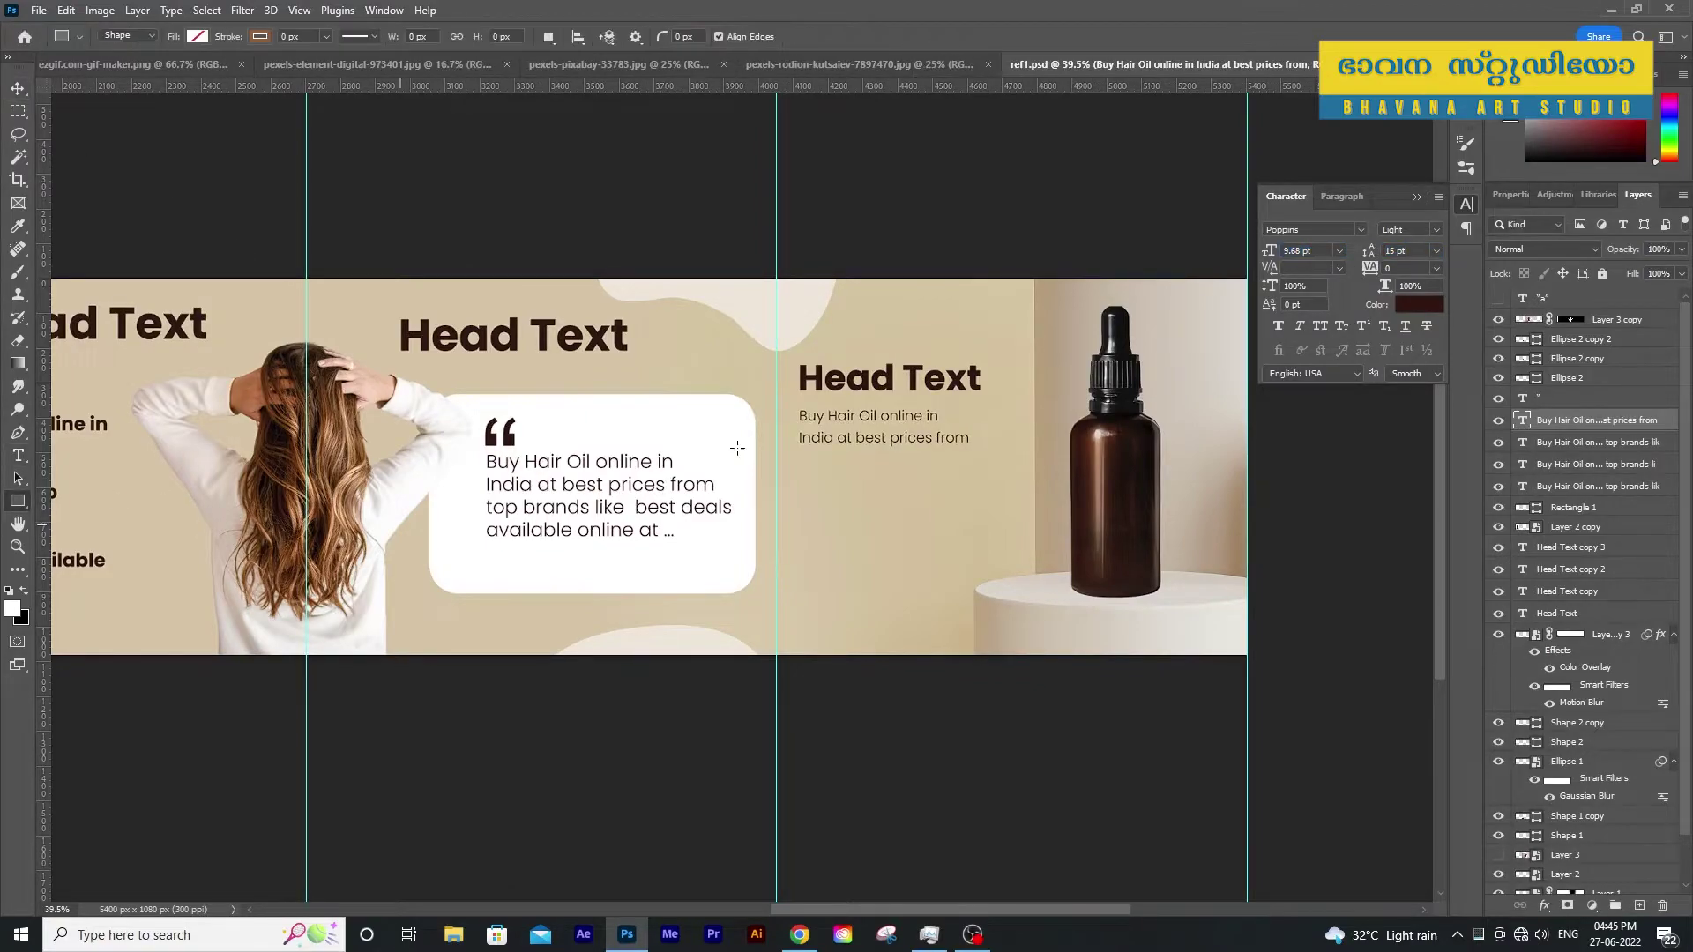
Place a white-filled rectangle behind the first caption line, beneath the text layer
drag(793, 404, 946, 426)
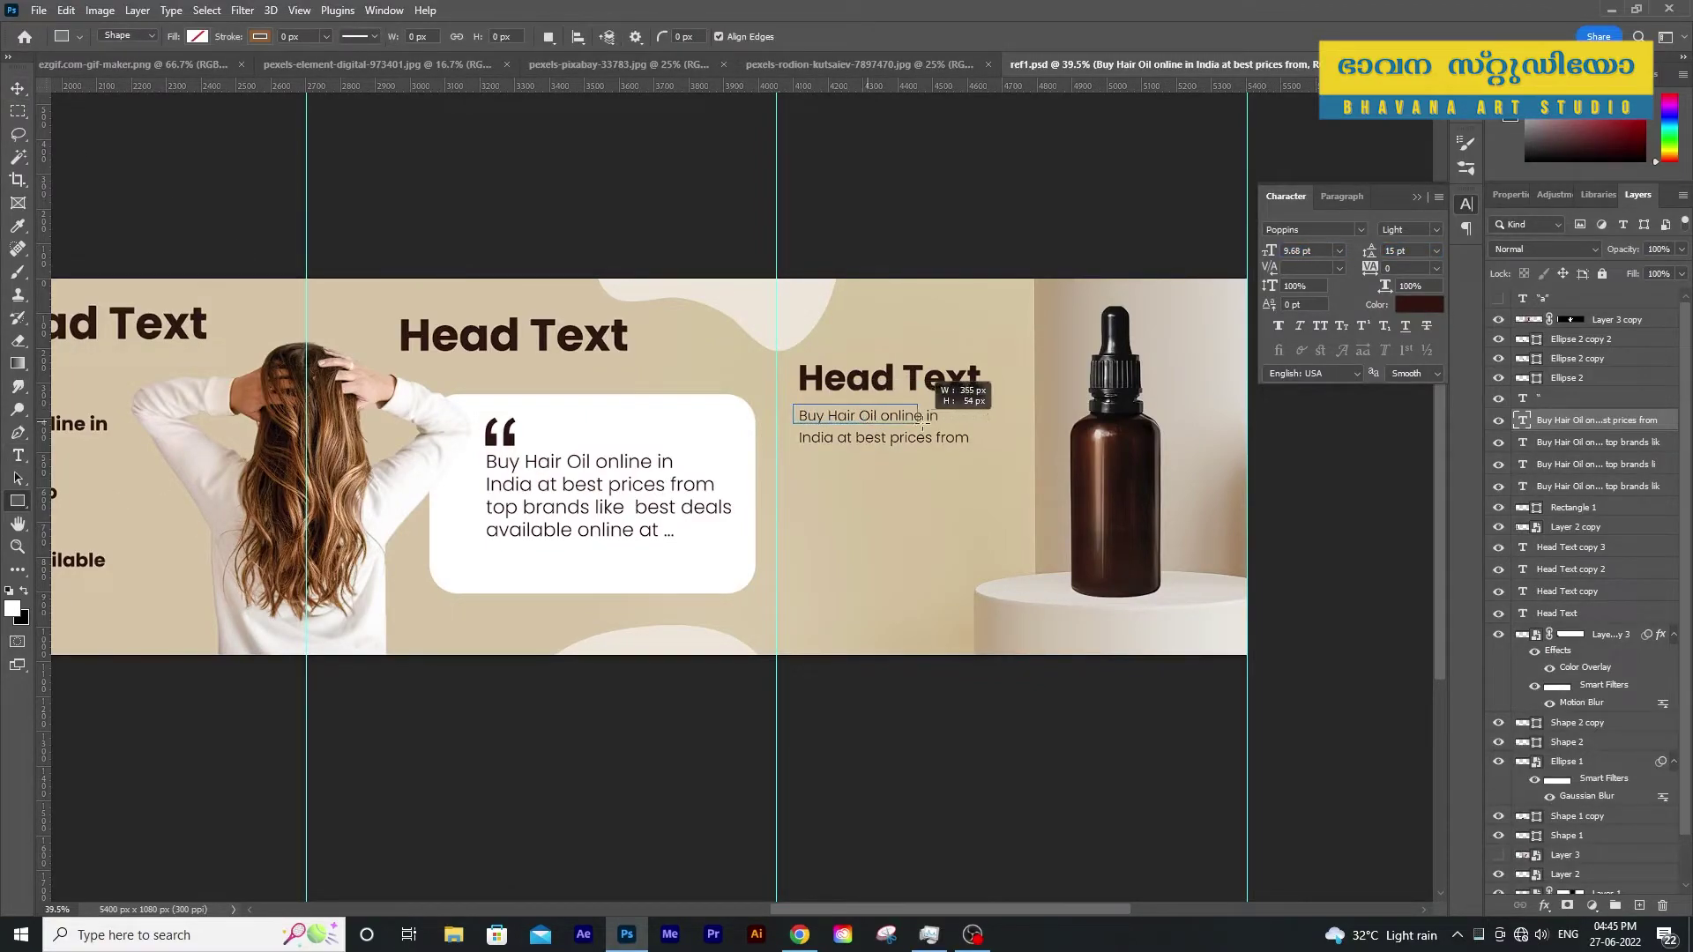
click(197, 36)
click(85, 130)
click(1639, 194)
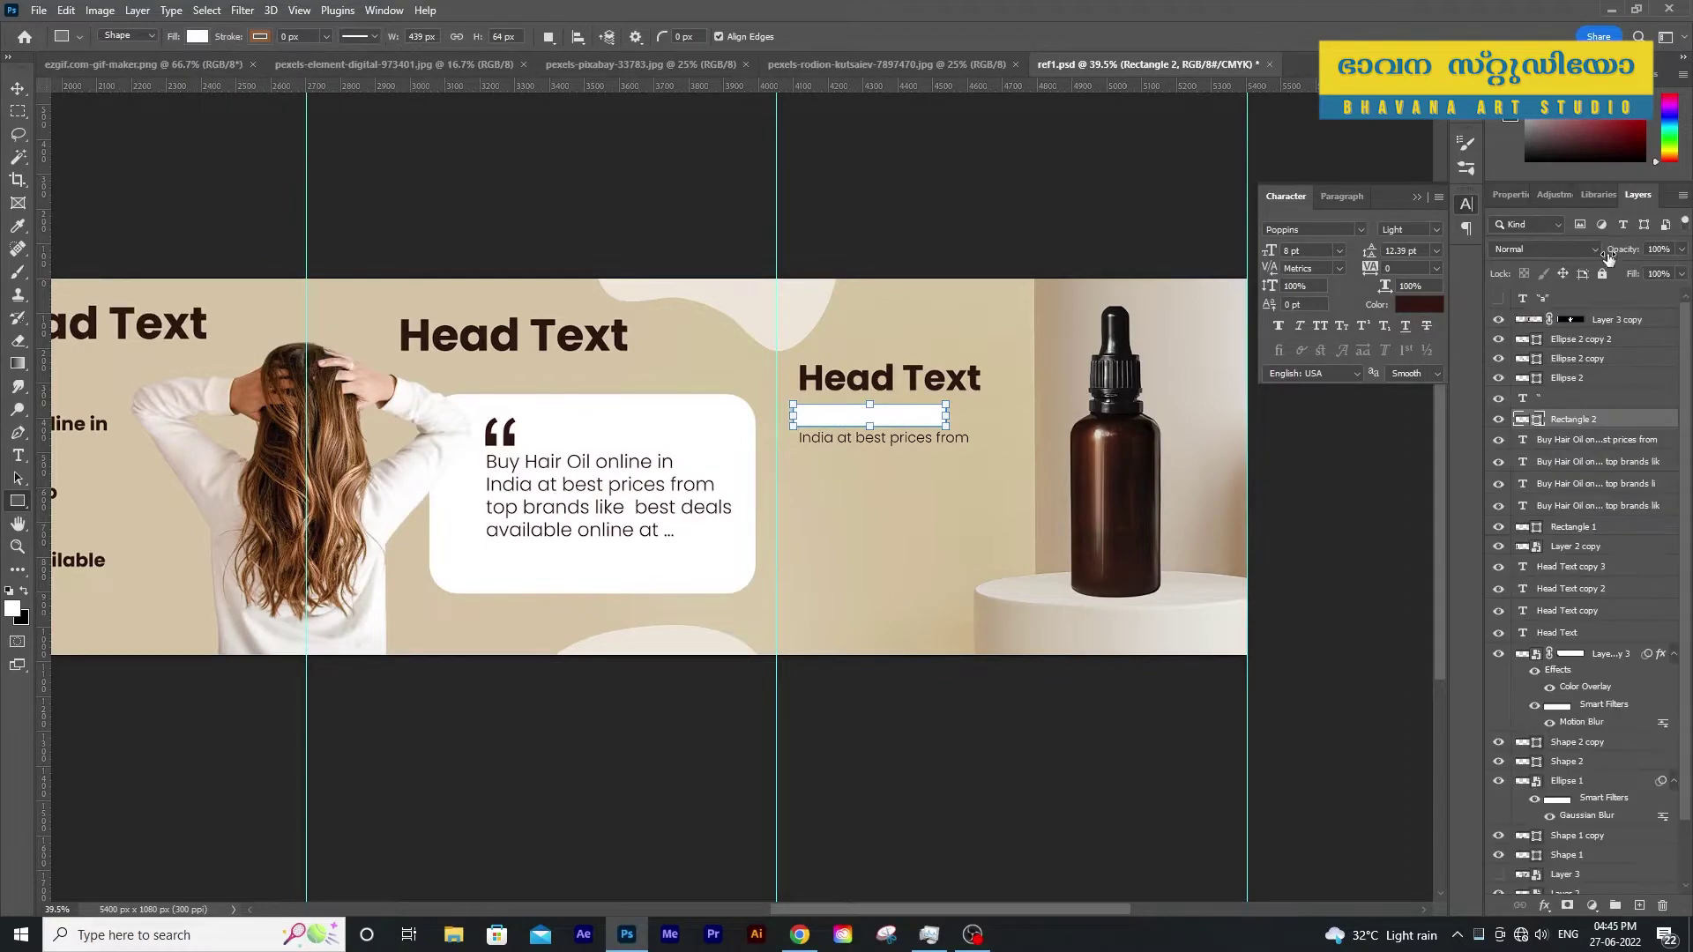
drag(1578, 420, 1578, 499)
key(v)
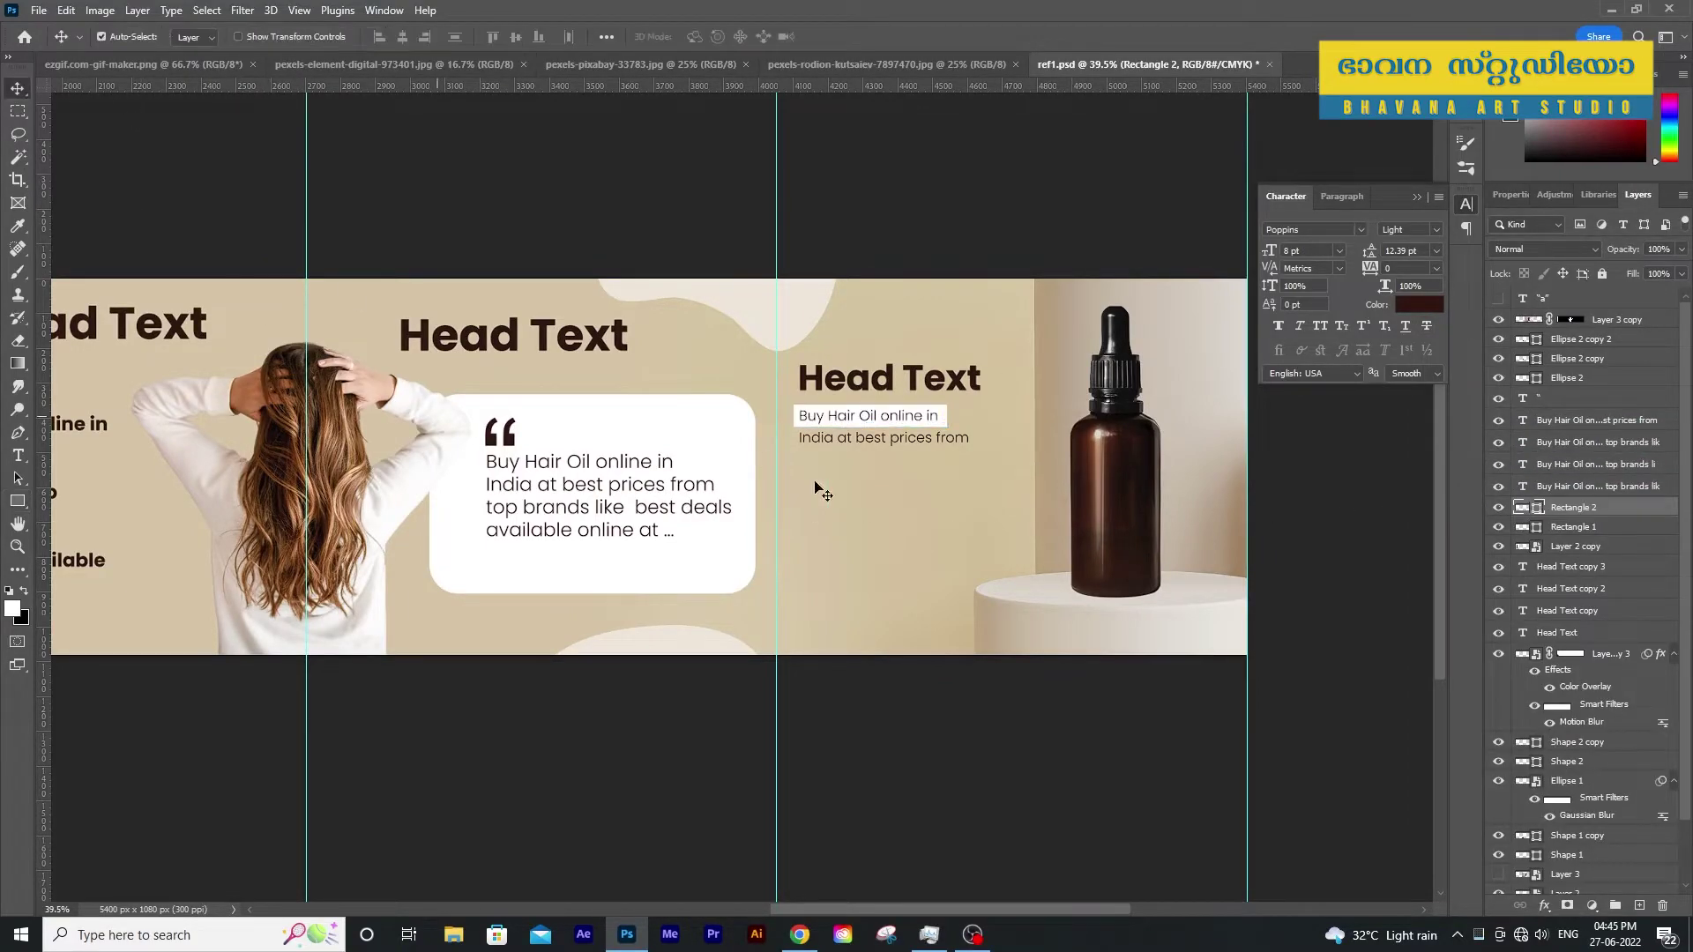
scroll(930, 540, up, 1)
scroll(964, 597, up, 2)
scroll(994, 626, up, 2)
Duplicate the white box behind the second line, widened to fit it
key(ctrl+j)
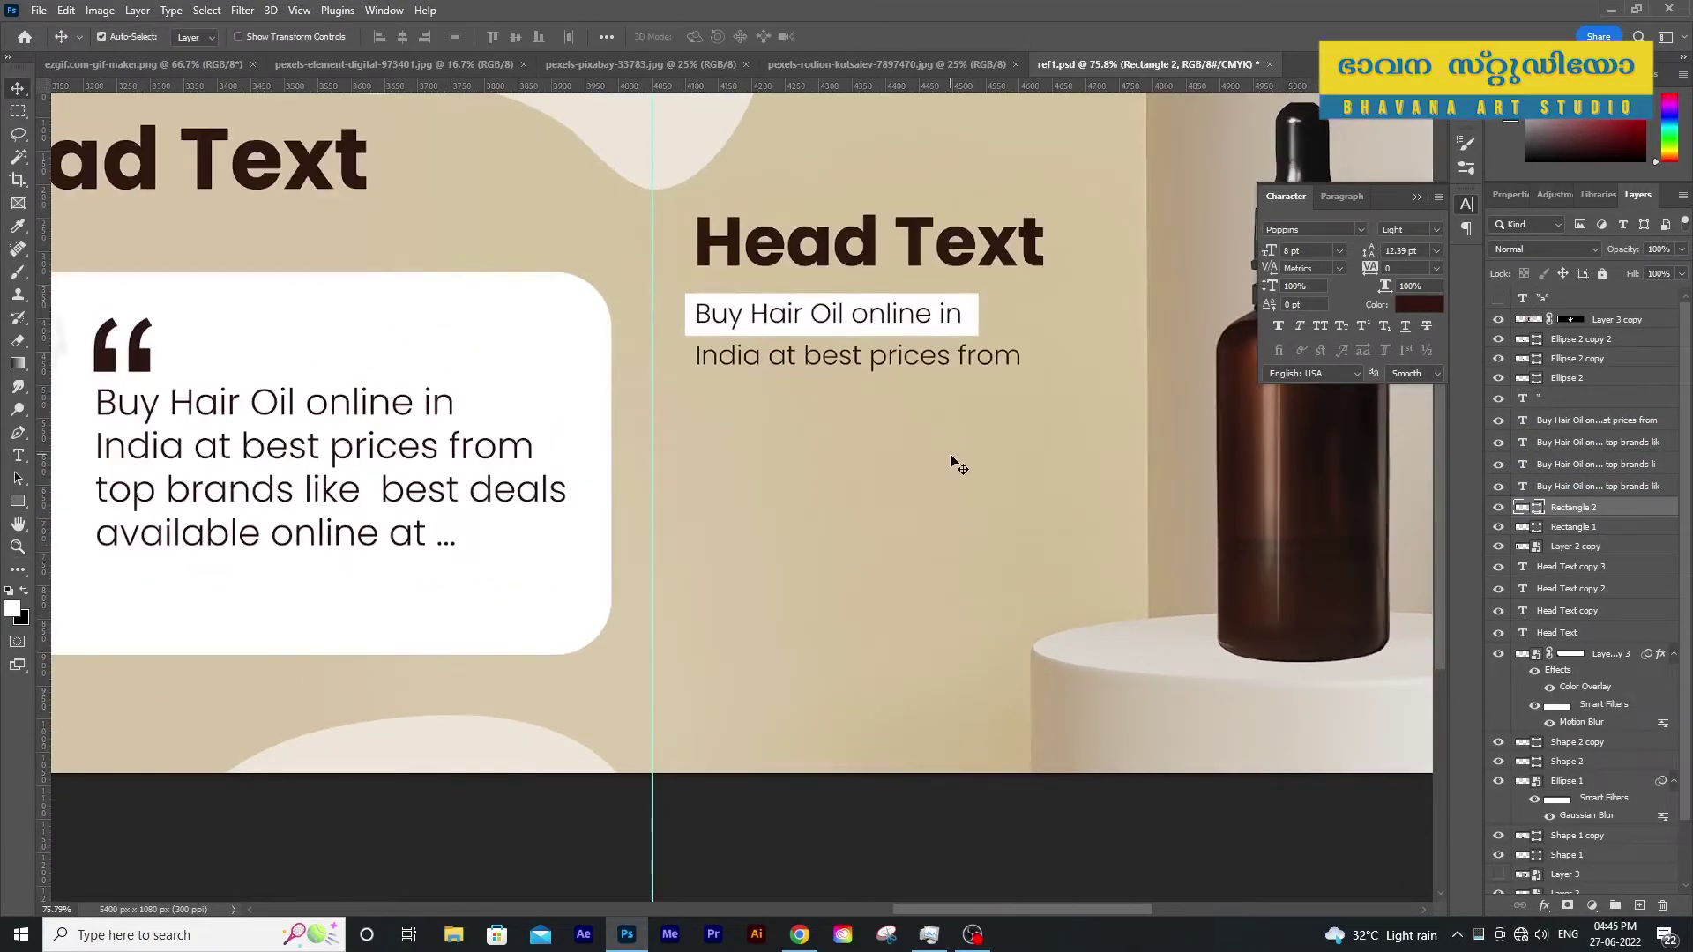
key(shift+Down)
key(shift+Down)
key(shift+Down)
key(shift+Down)
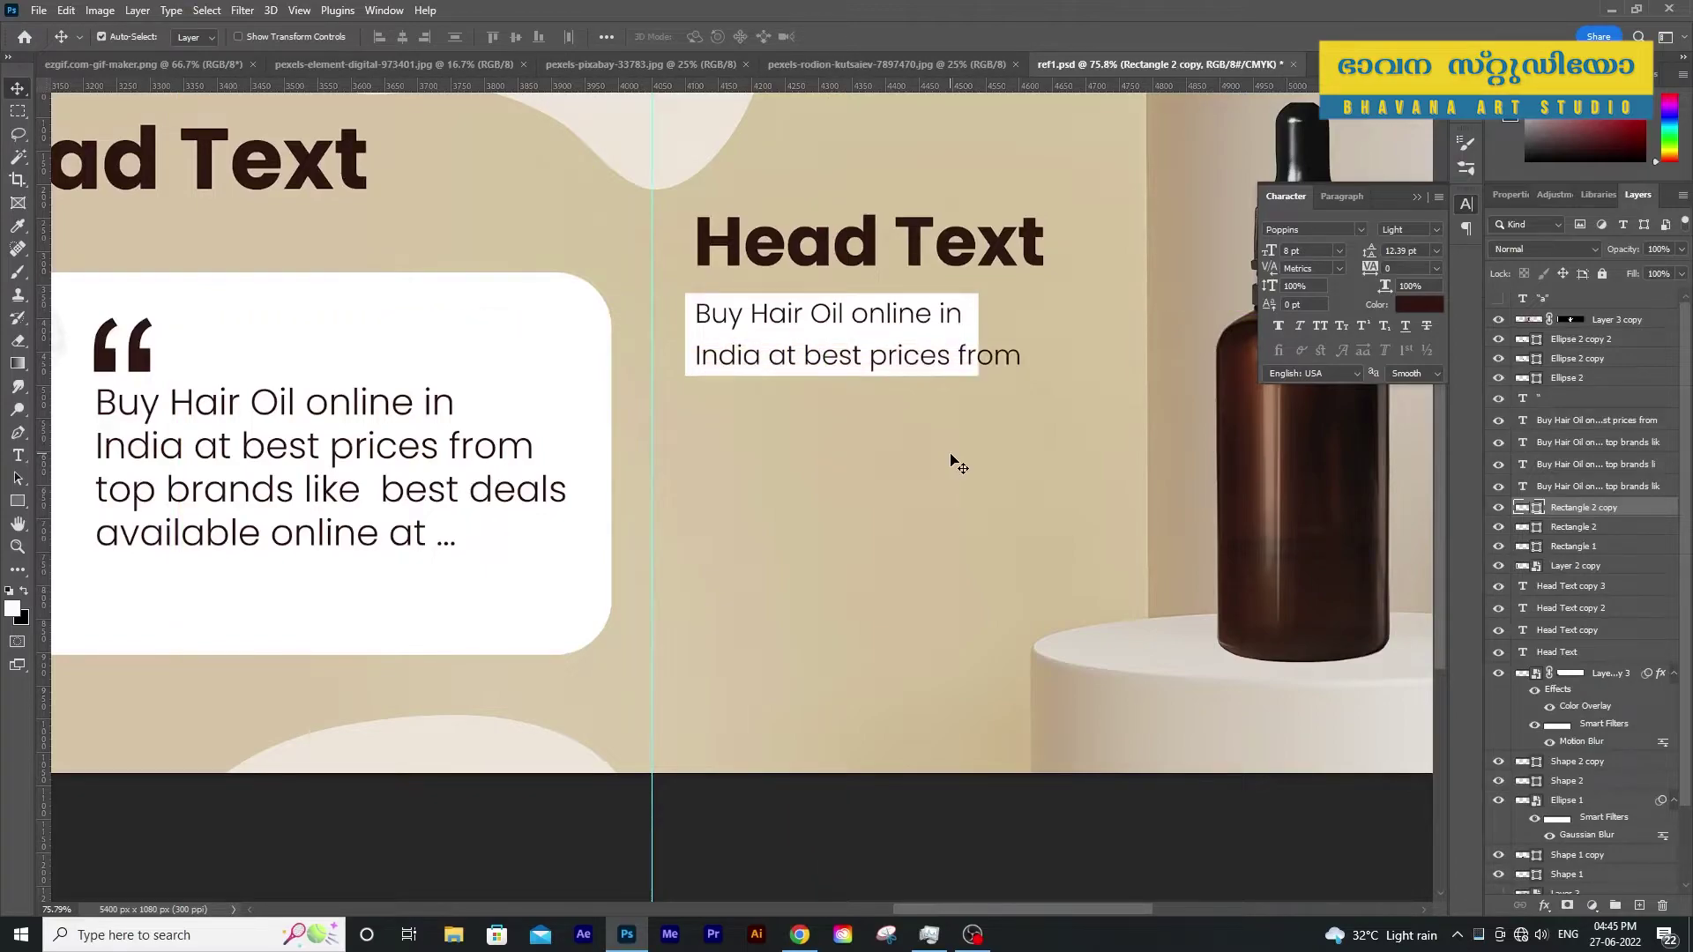
key(ctrl+t)
mouse_move(978, 355)
mouse_down()
mouse_move(1037, 365)
mouse_move(1024, 329)
mouse_up()
key(Return)
scroll(1039, 503, down, 1)
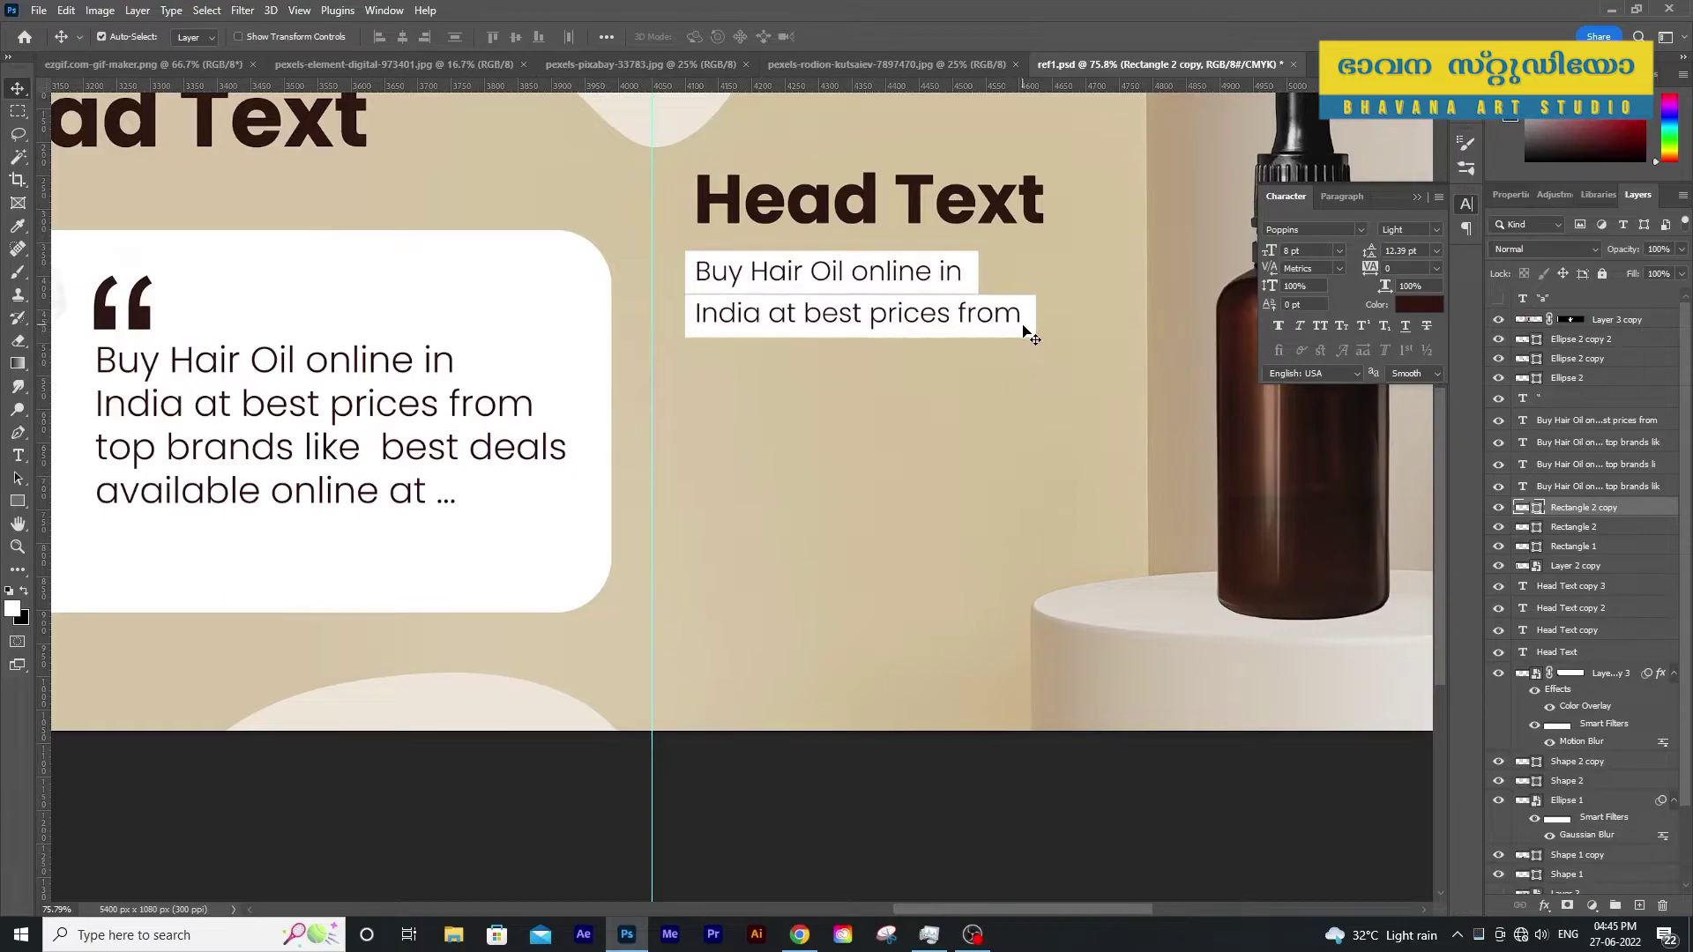
Raise the caption's leading from 16 pt to 17 pt and zoom out to the full banner
double_click(961, 318)
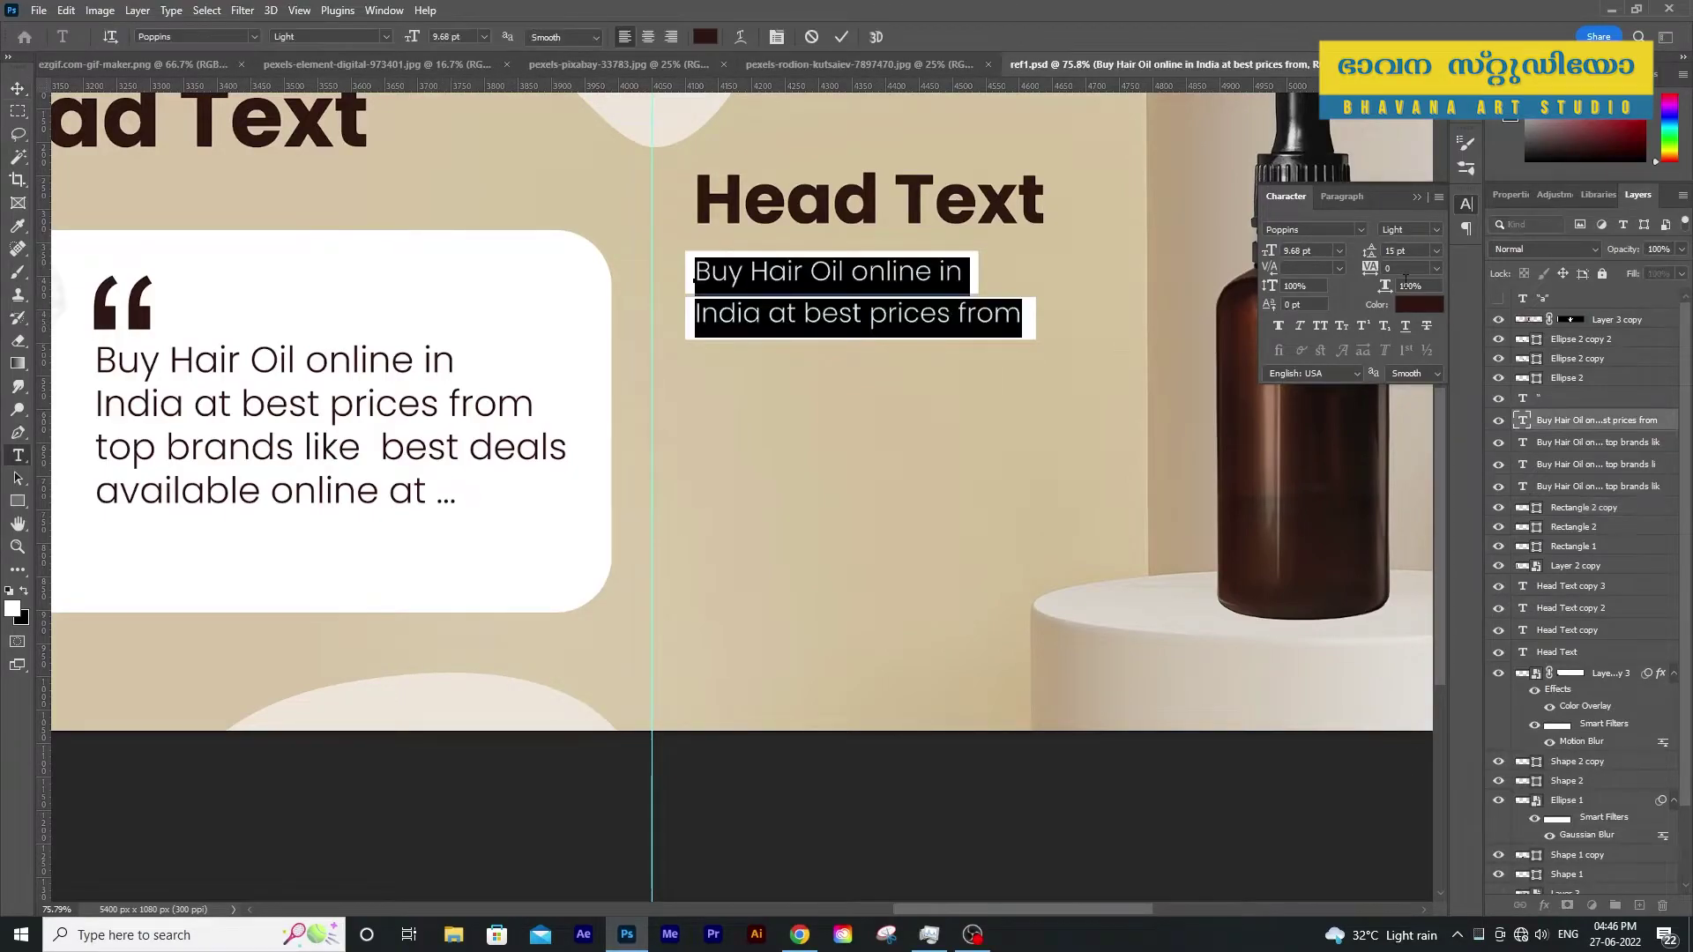
click(782, 317)
scroll(849, 450, down, 1)
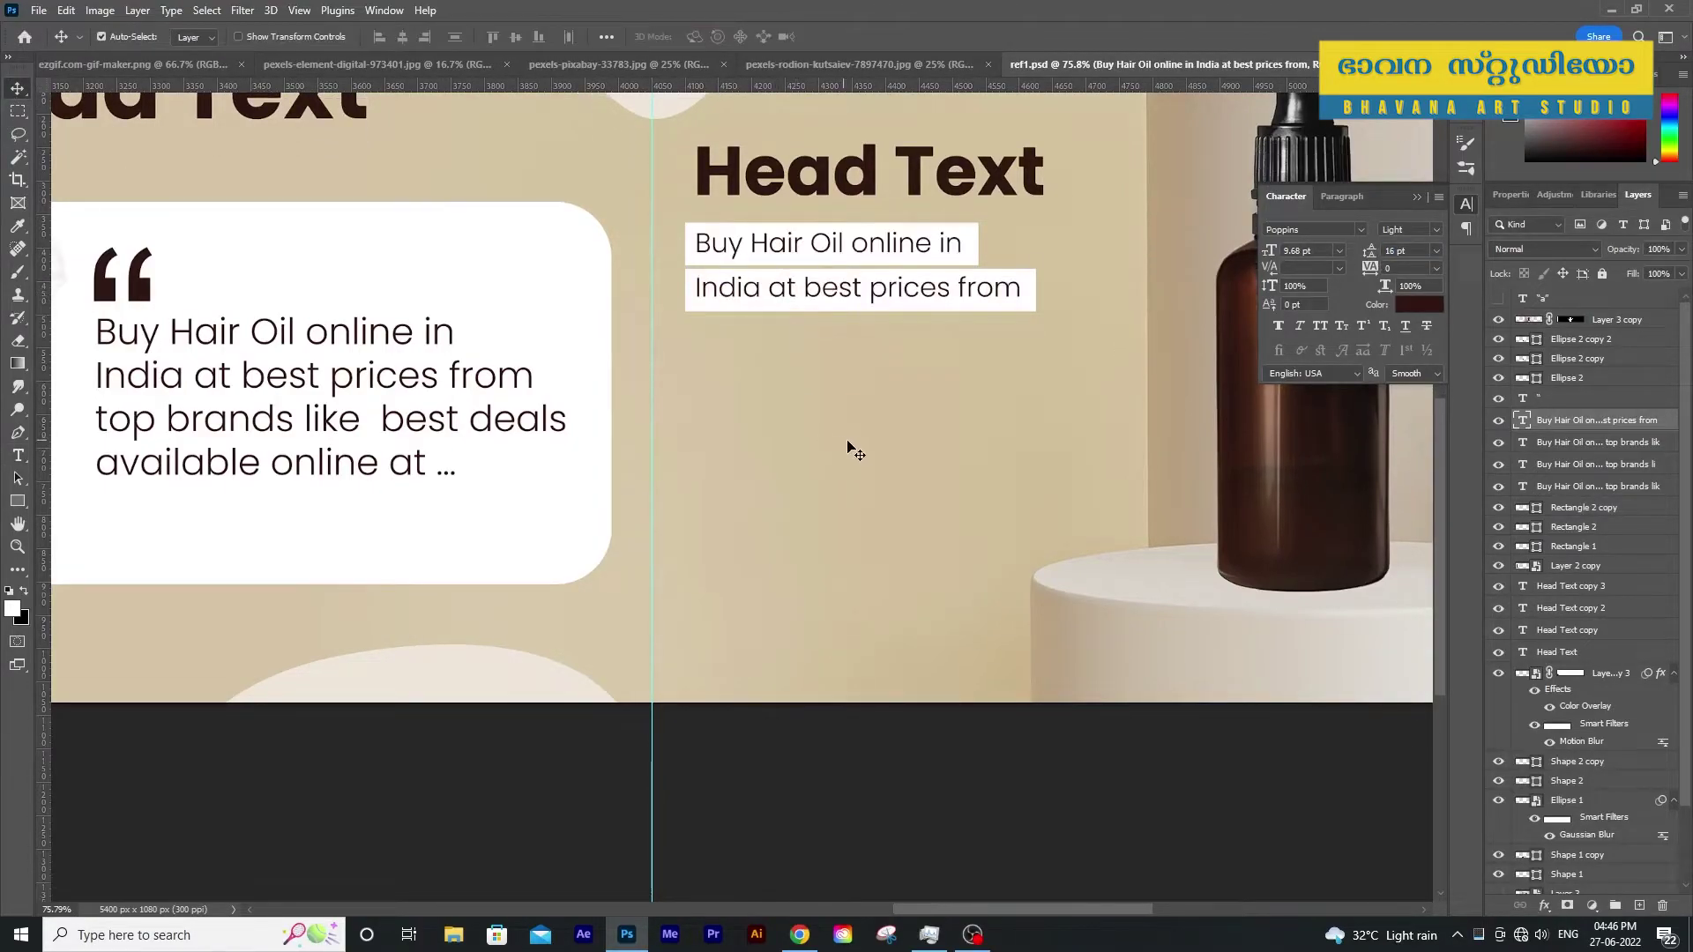
triple_click(1047, 289)
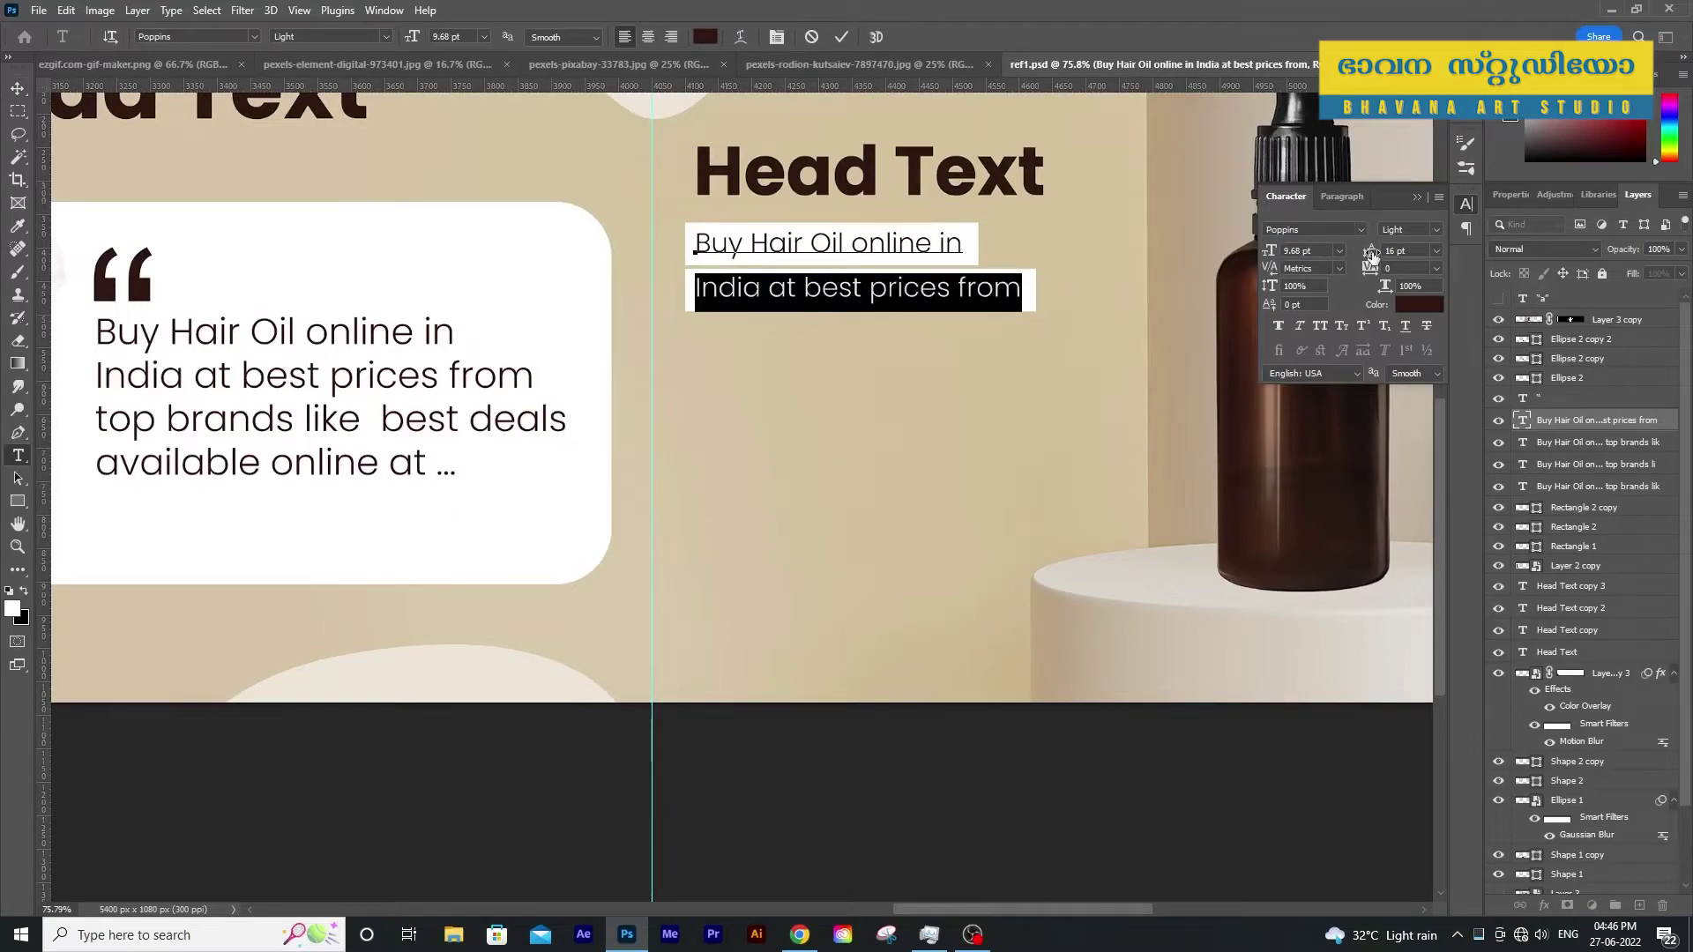
drag(1372, 254, 1369, 253)
click(16, 90)
key(z)
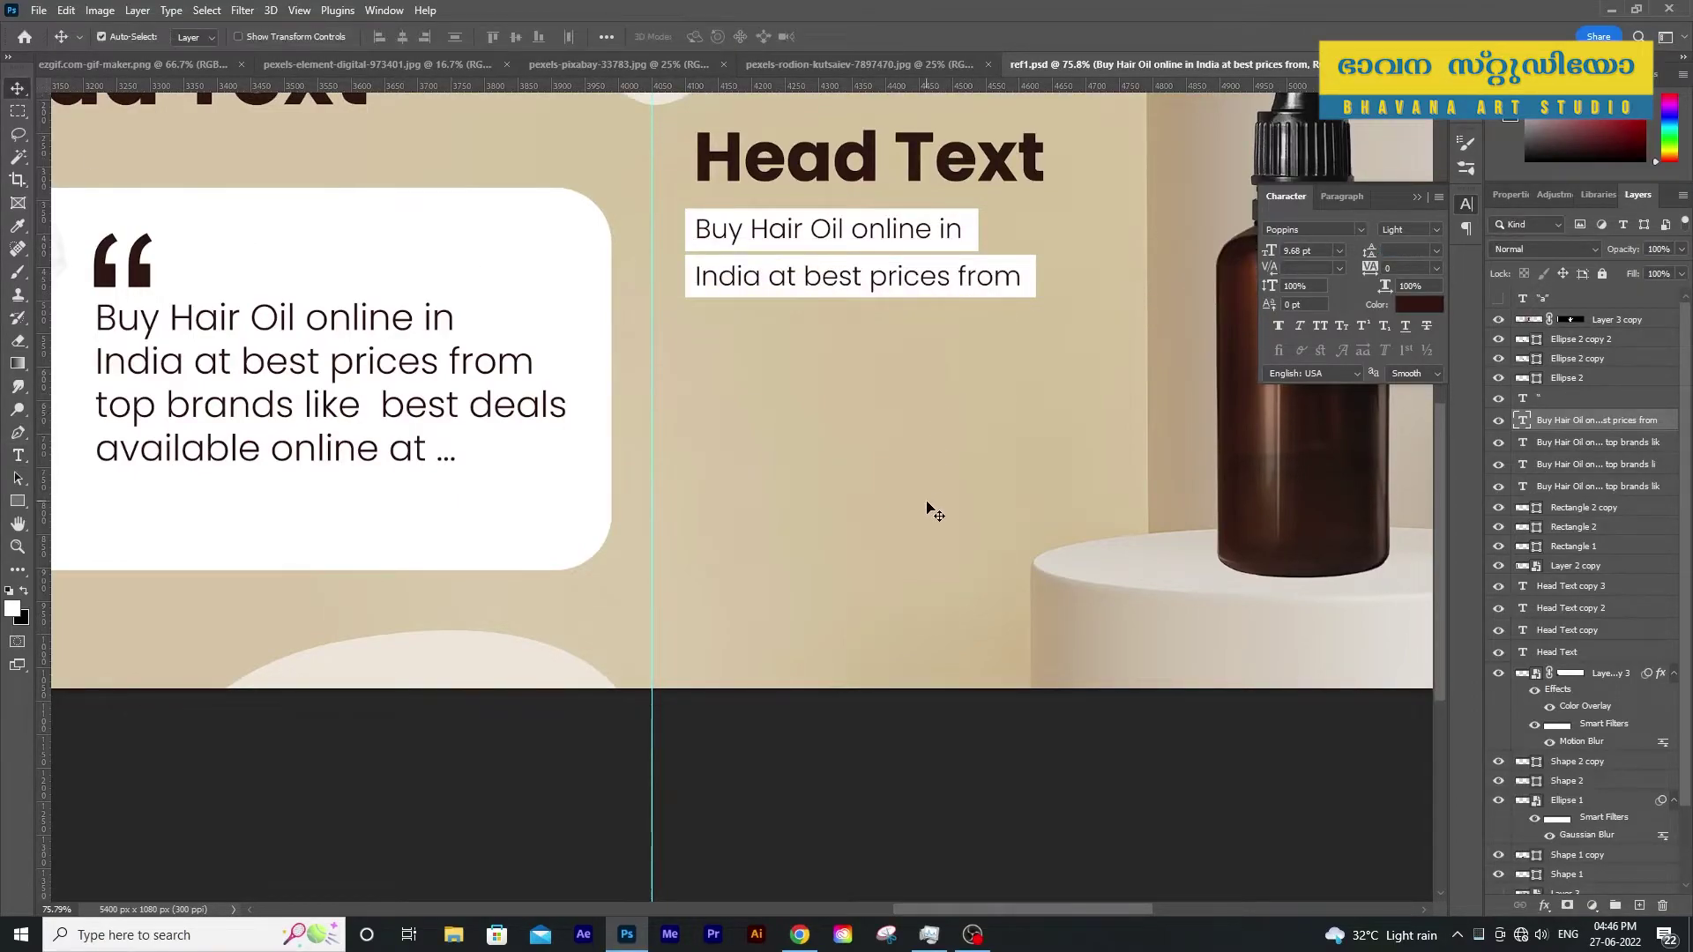
mouse_move(930, 507)
mouse_down()
mouse_move(881, 440)
mouse_move(939, 490)
mouse_move(1089, 485)
mouse_up()
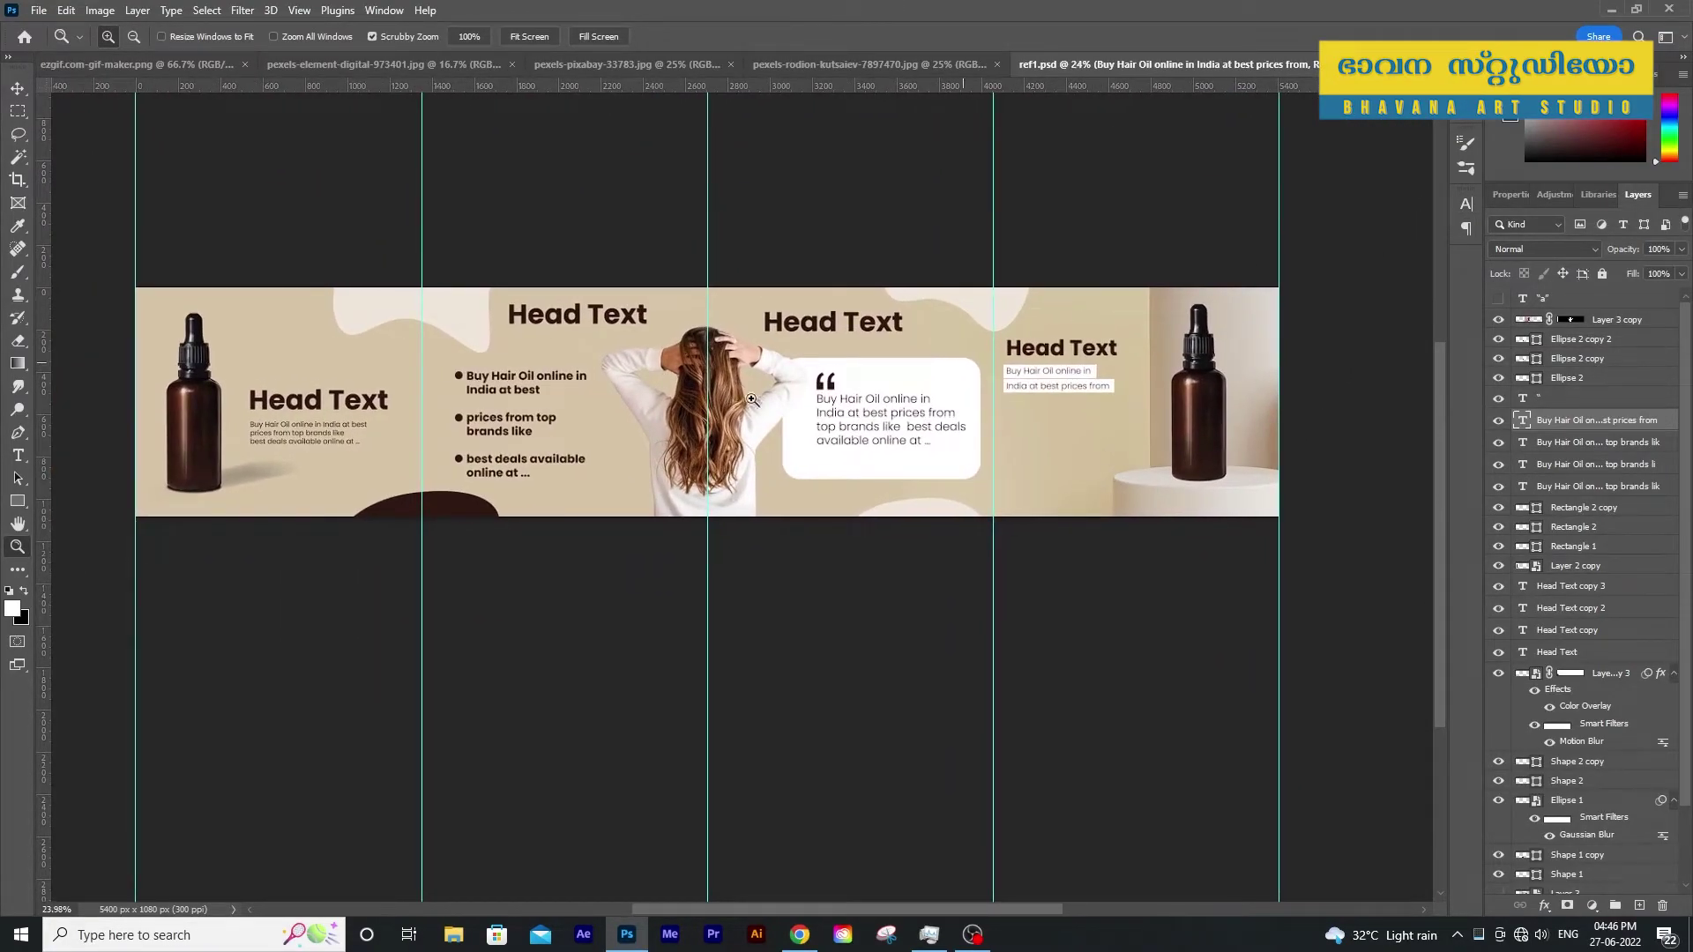
Add a Shop Now text layer in the right panel, set to 27 pt Bold
click(18, 454)
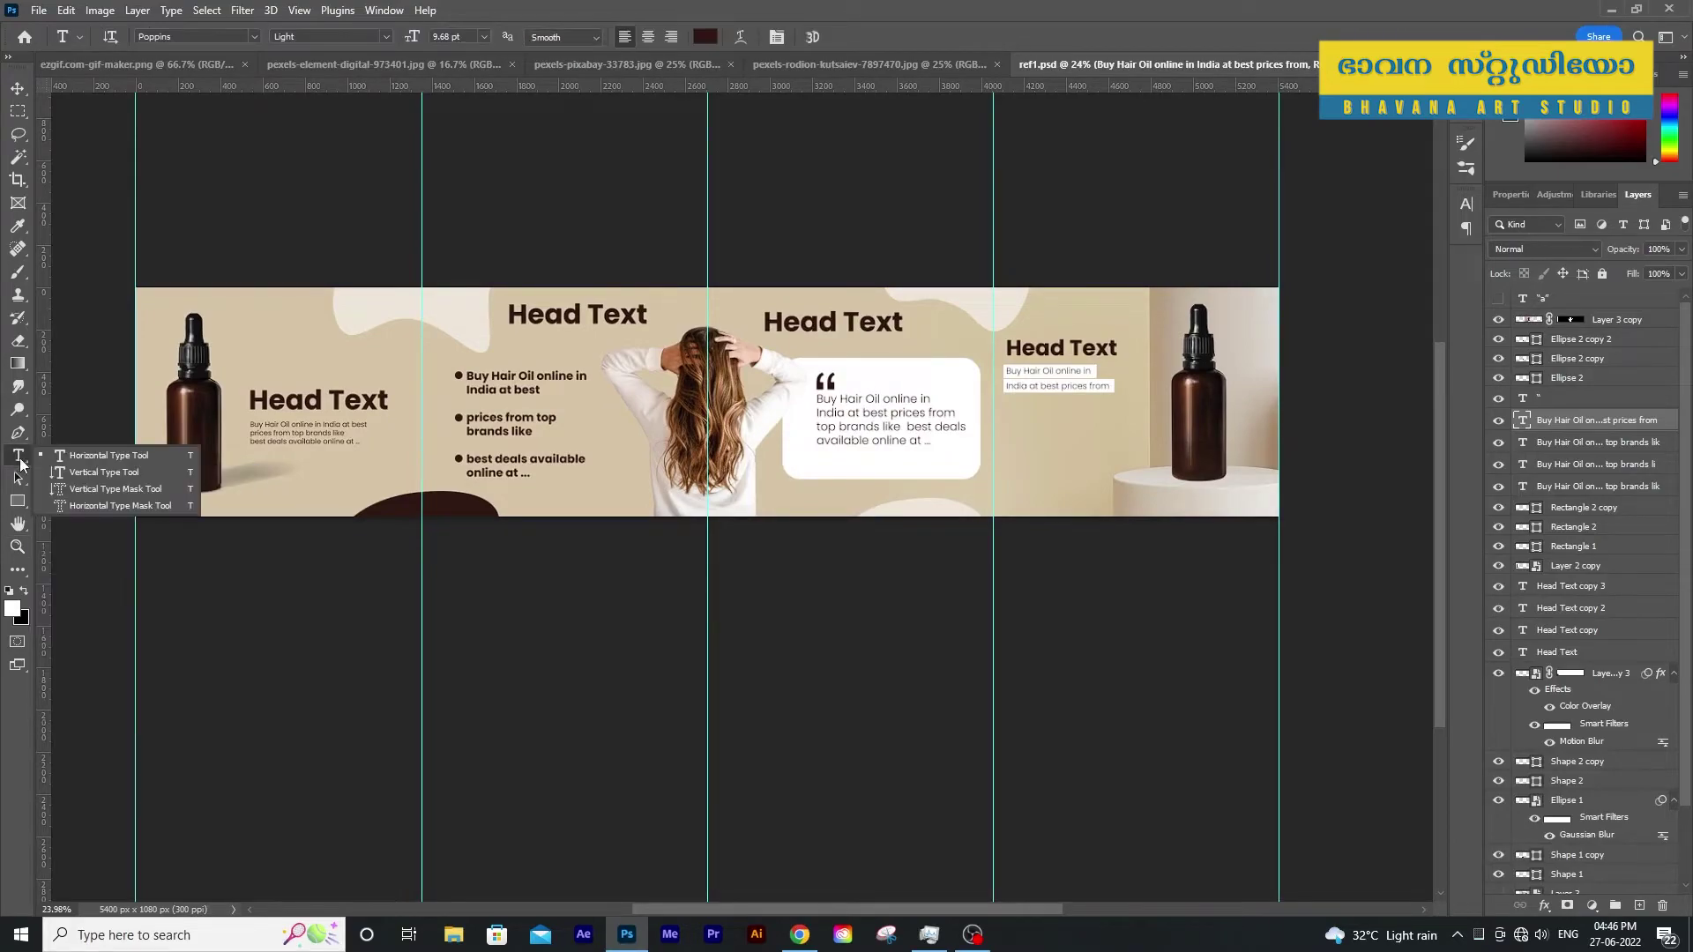
click(1032, 426)
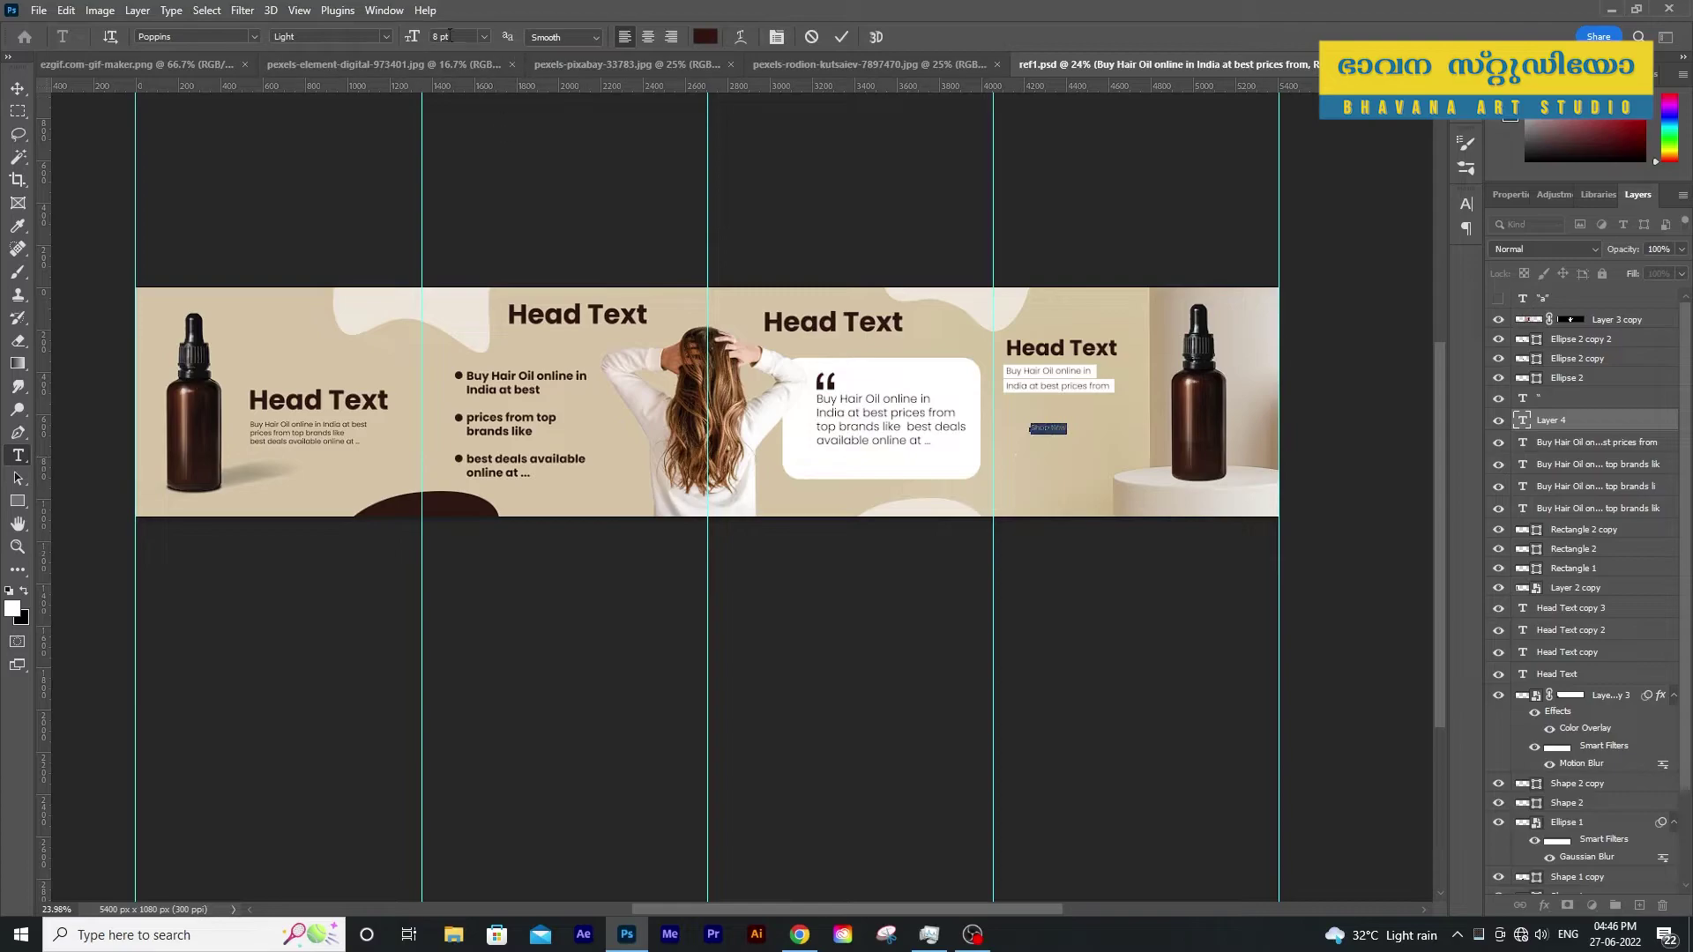
drag(412, 37, 445, 36)
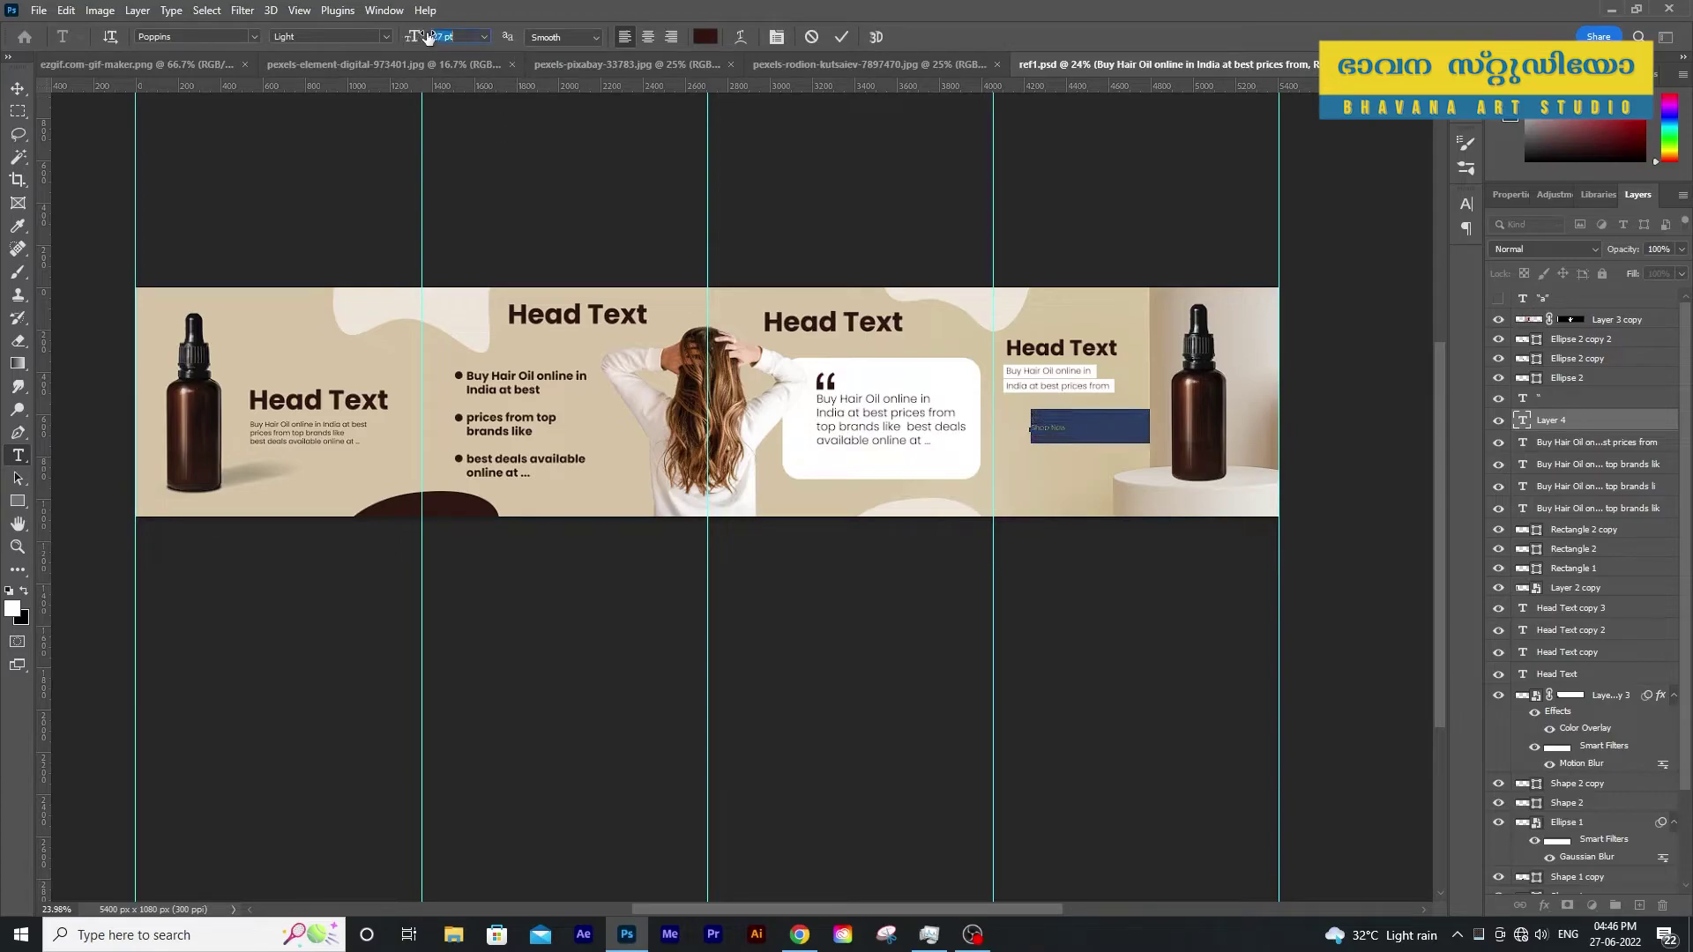
click(381, 40)
click(335, 225)
key(ctrl+Return)
Position Shop Now below the caption, scaled down to about 55%
key(z)
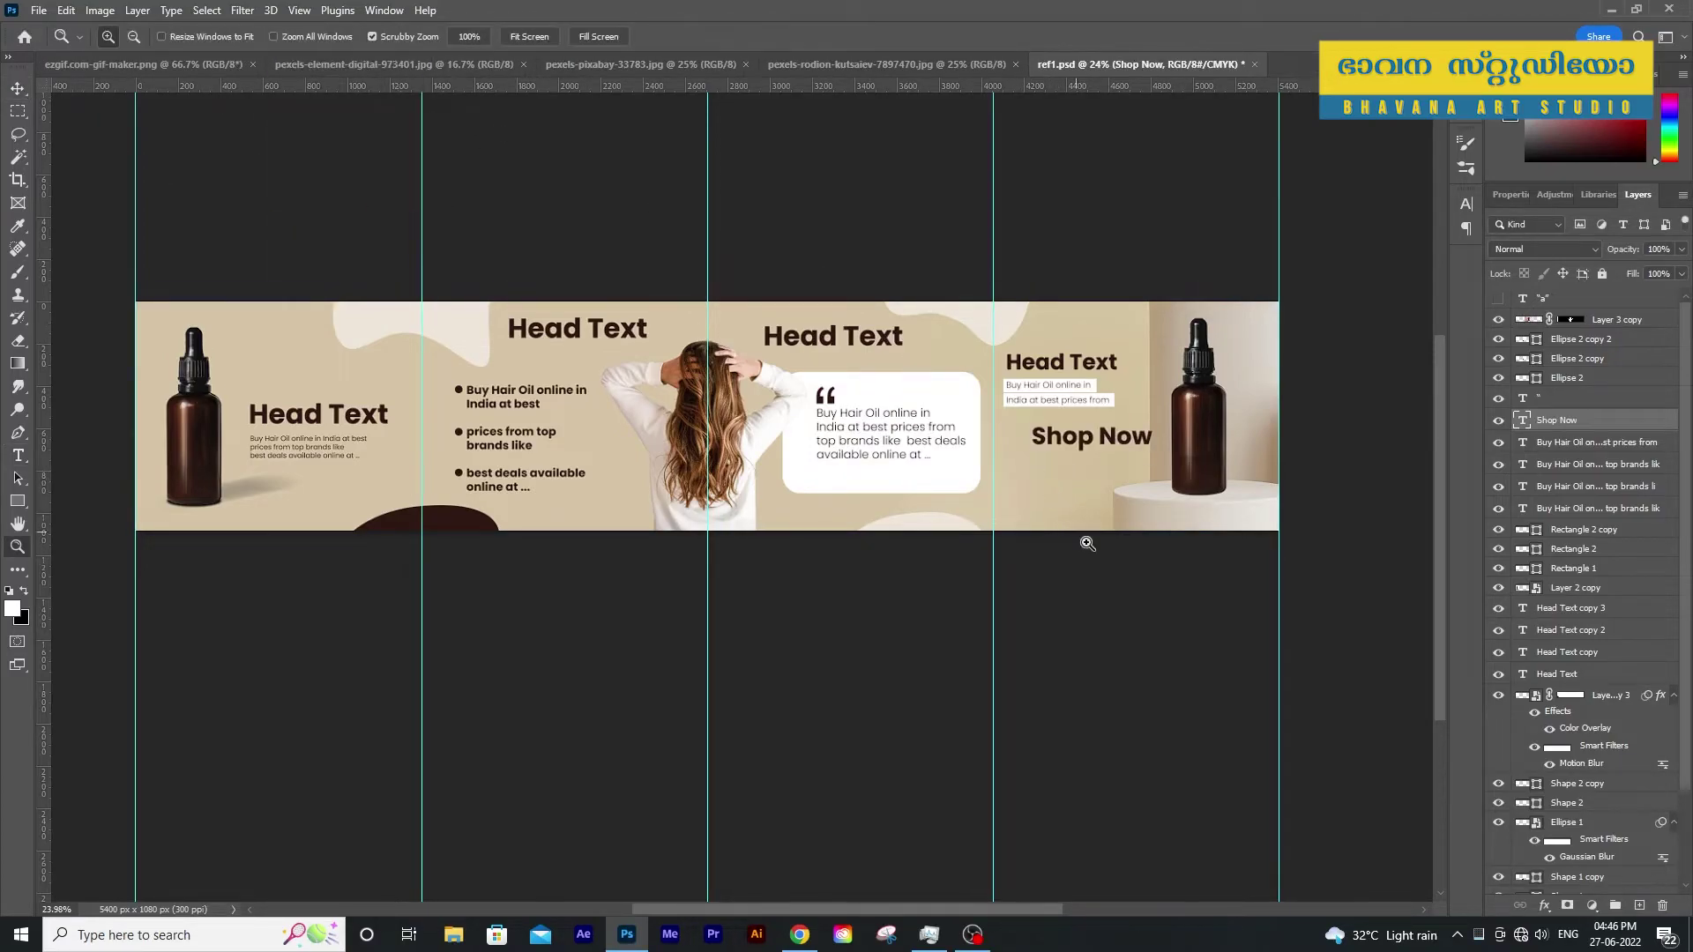
drag(1087, 544, 1128, 596)
key(v)
drag(908, 498, 864, 512)
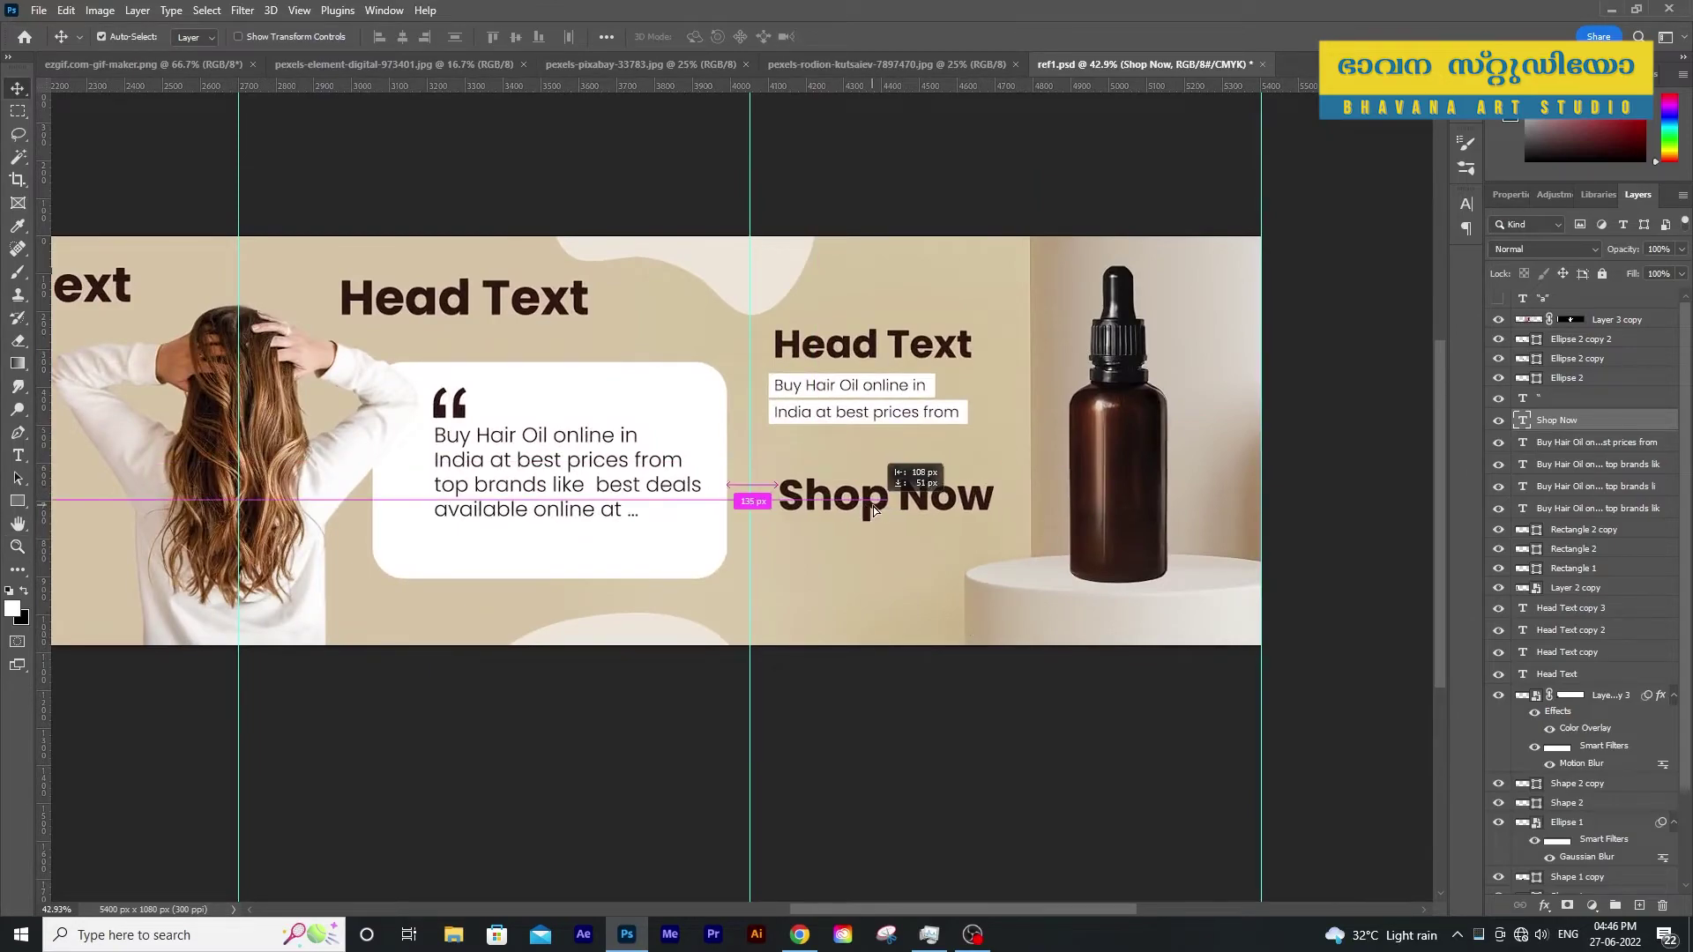
key(ctrl+t)
drag(1004, 465, 900, 501)
key(Return)
key(shift+Up)
key(shift+Up)
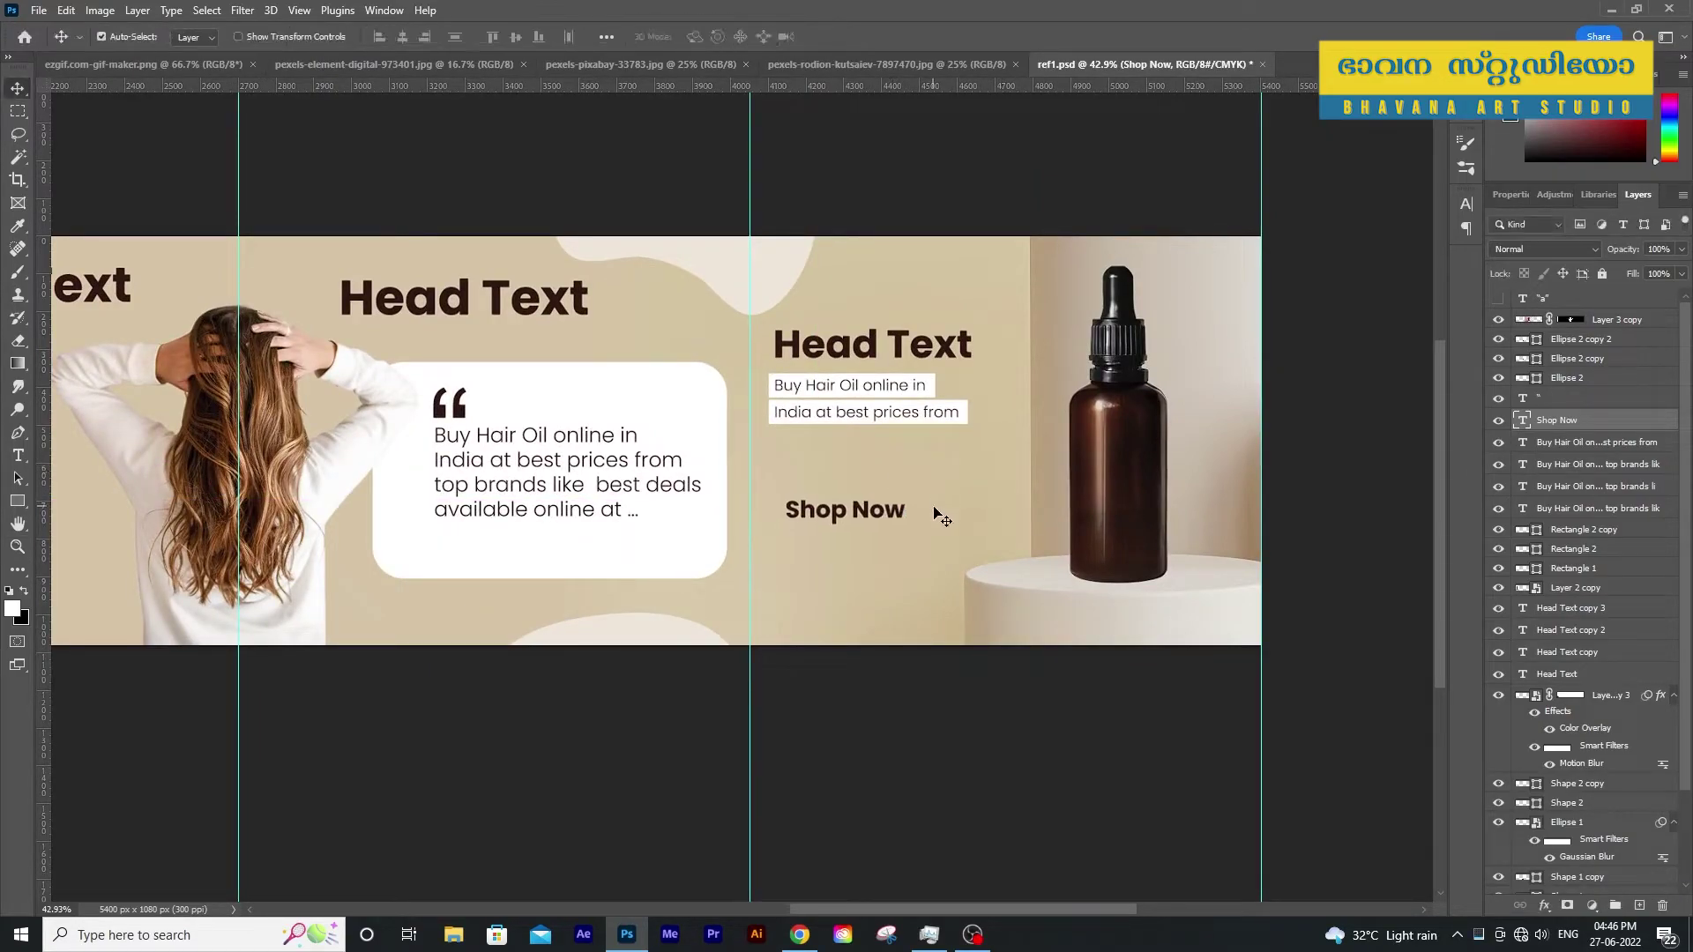
key(shift+Up)
key(shift+Up)
key(shift+Up)
key(shift+Up)
Draw a white box behind Shop Now, with the text above it and sized to fit
click(18, 502)
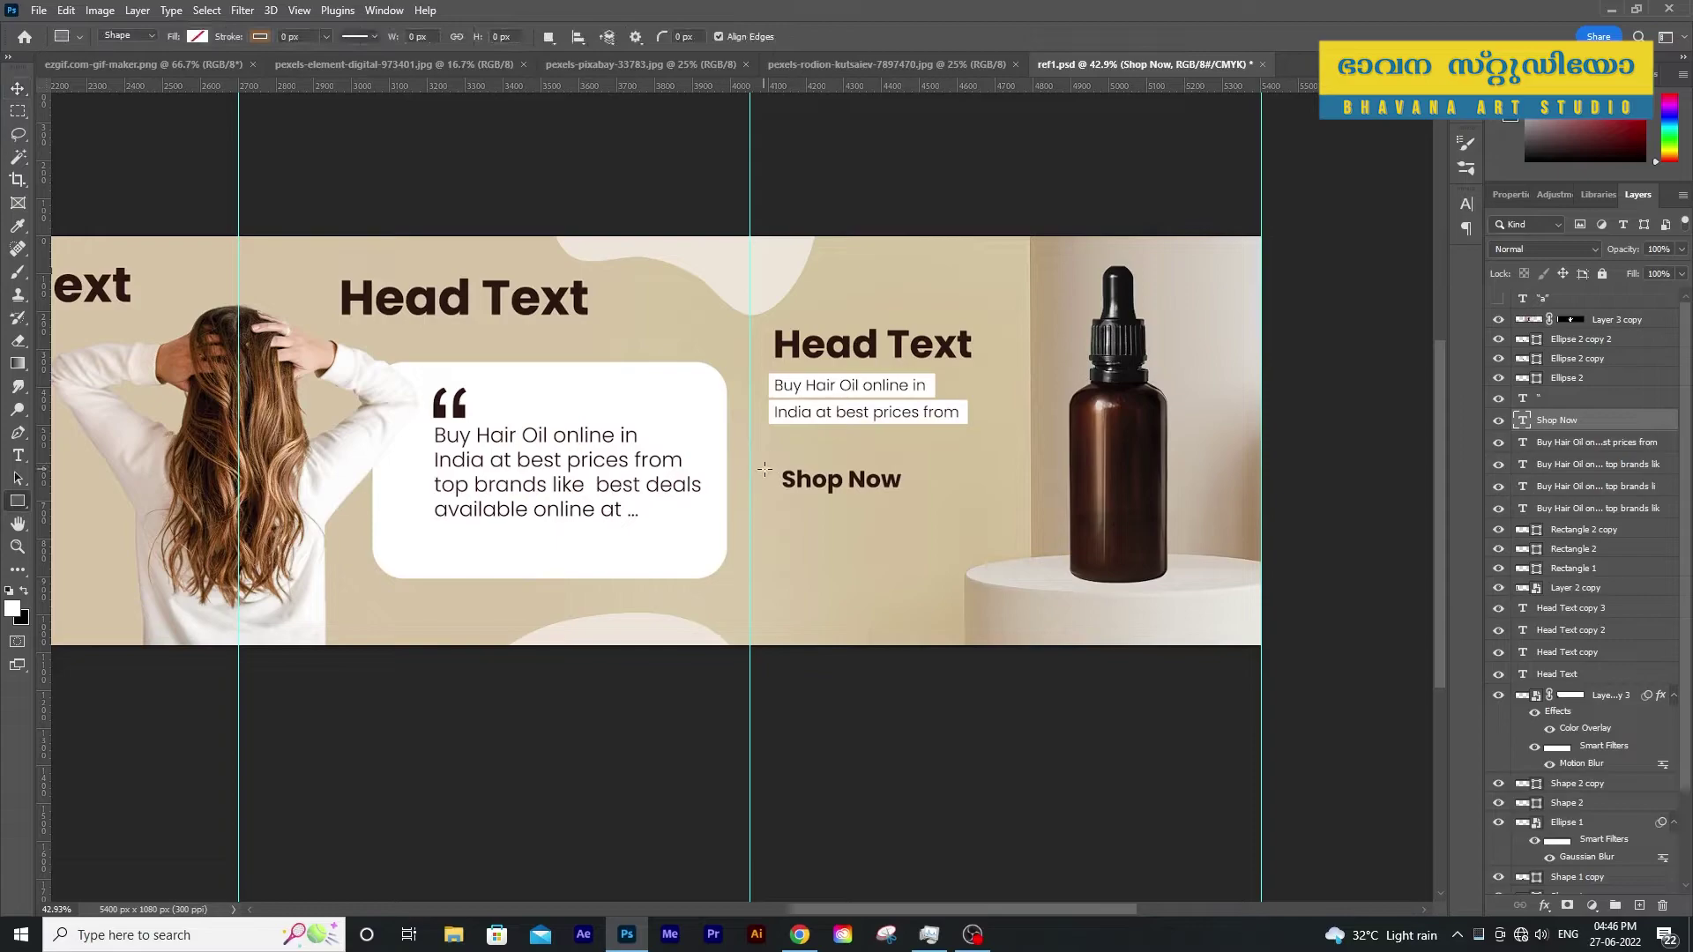
drag(770, 456, 892, 513)
click(181, 37)
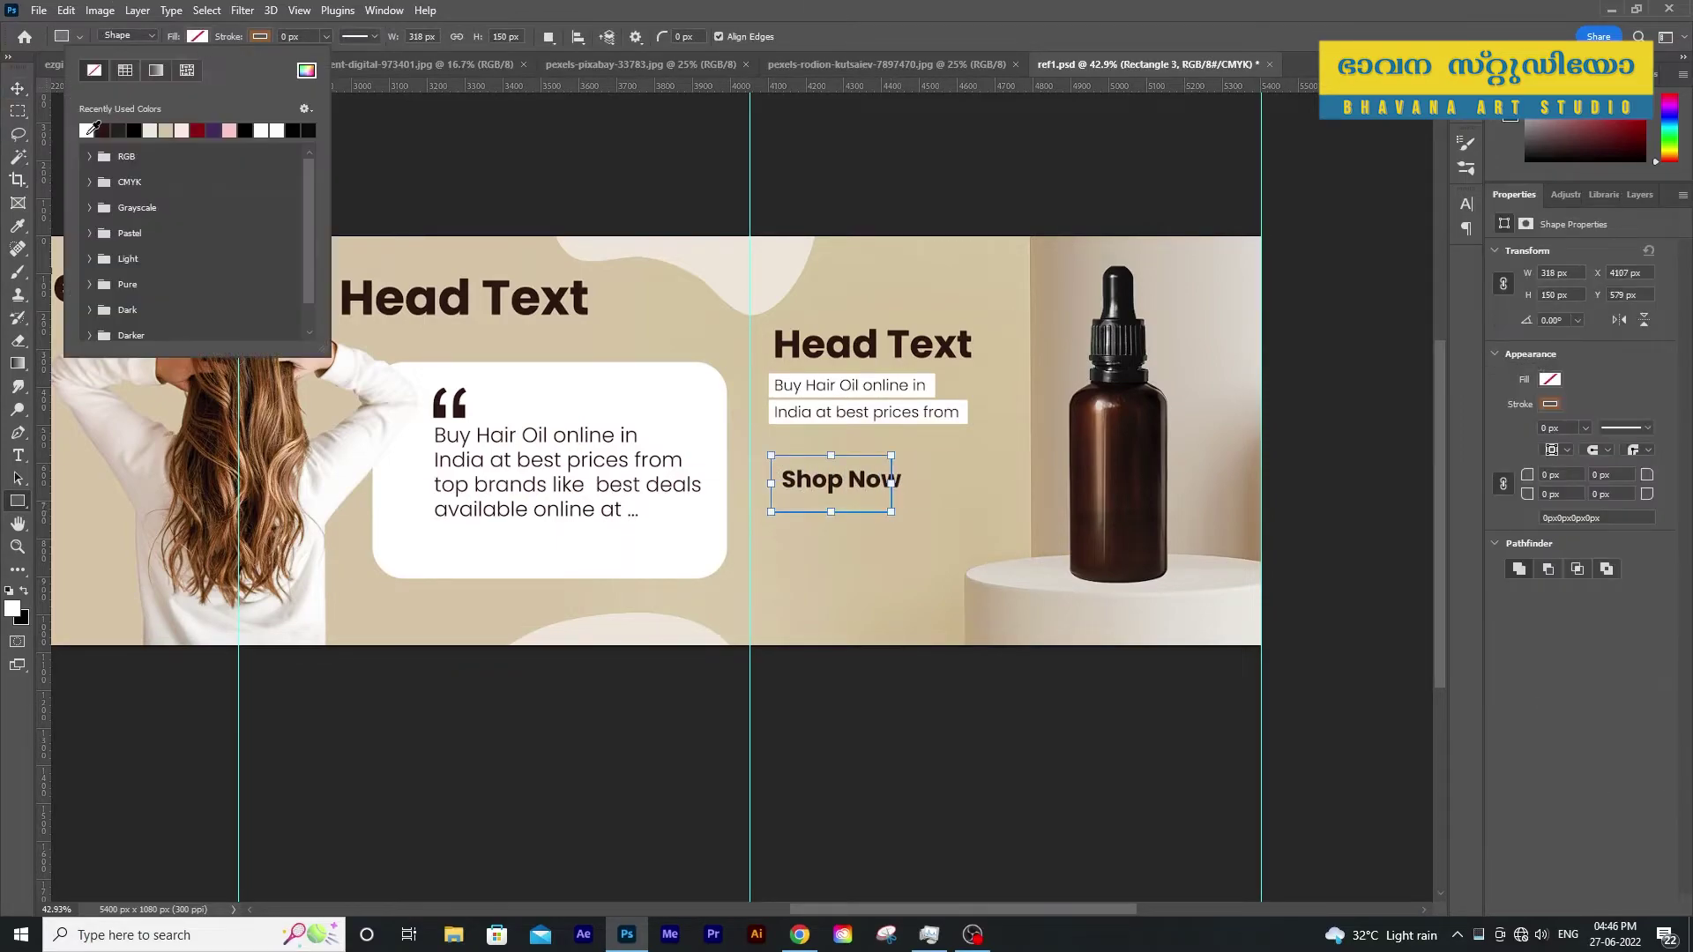
click(104, 65)
click(18, 88)
click(1638, 195)
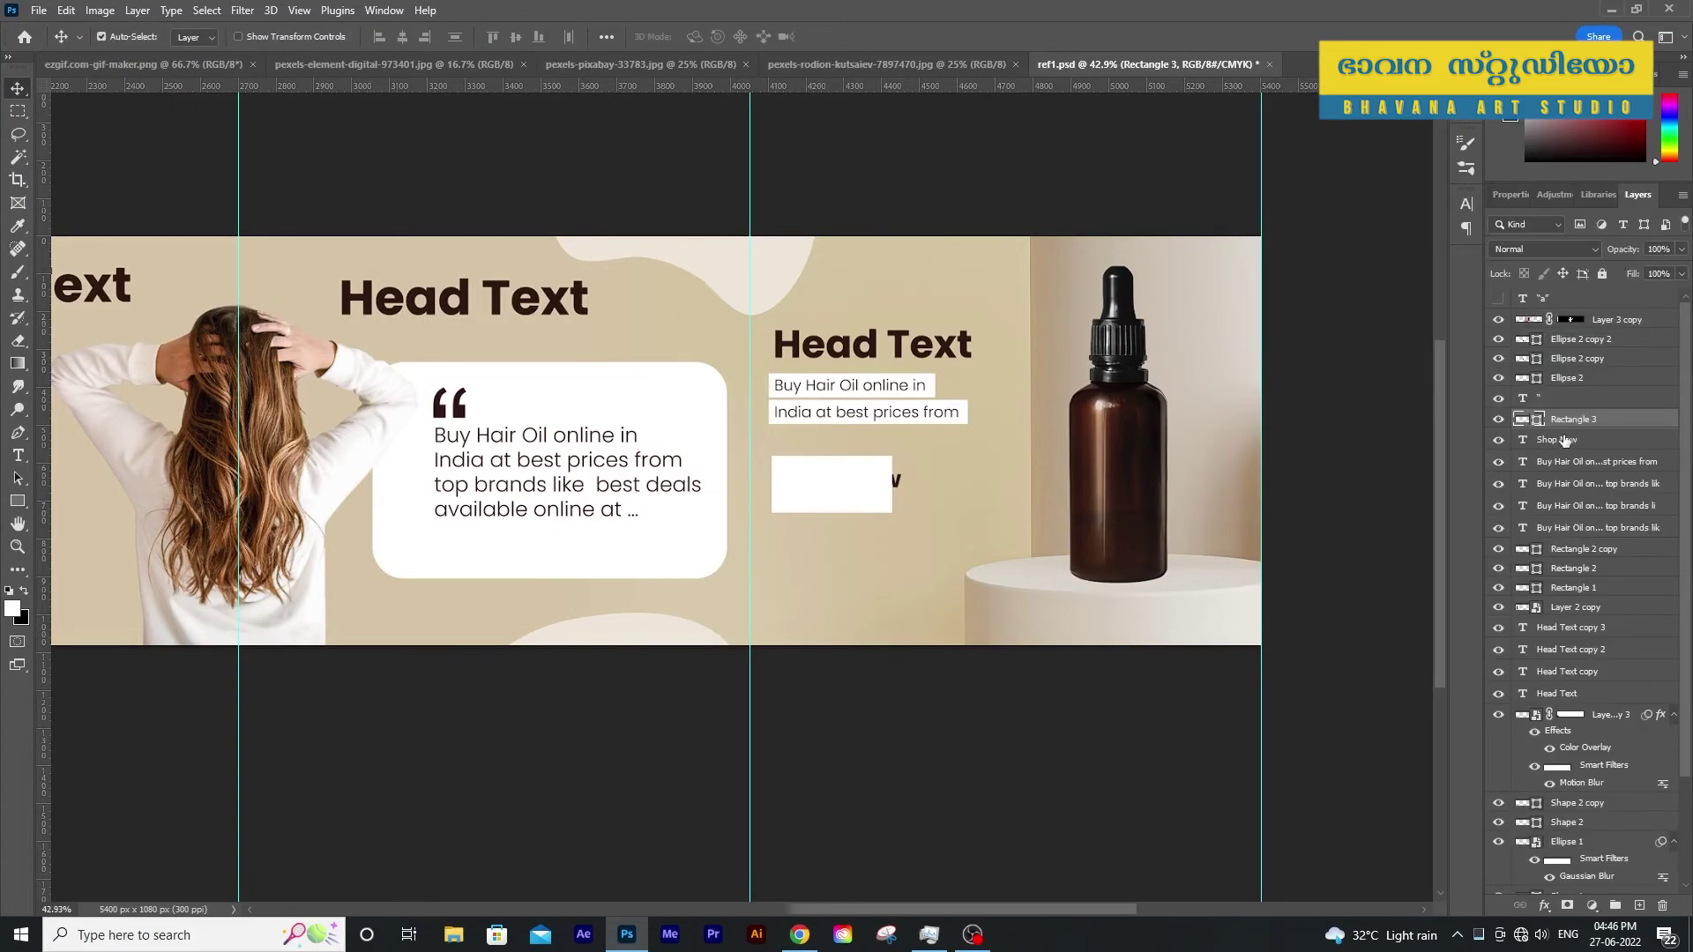
drag(1565, 441, 1566, 419)
key(ctrl+t)
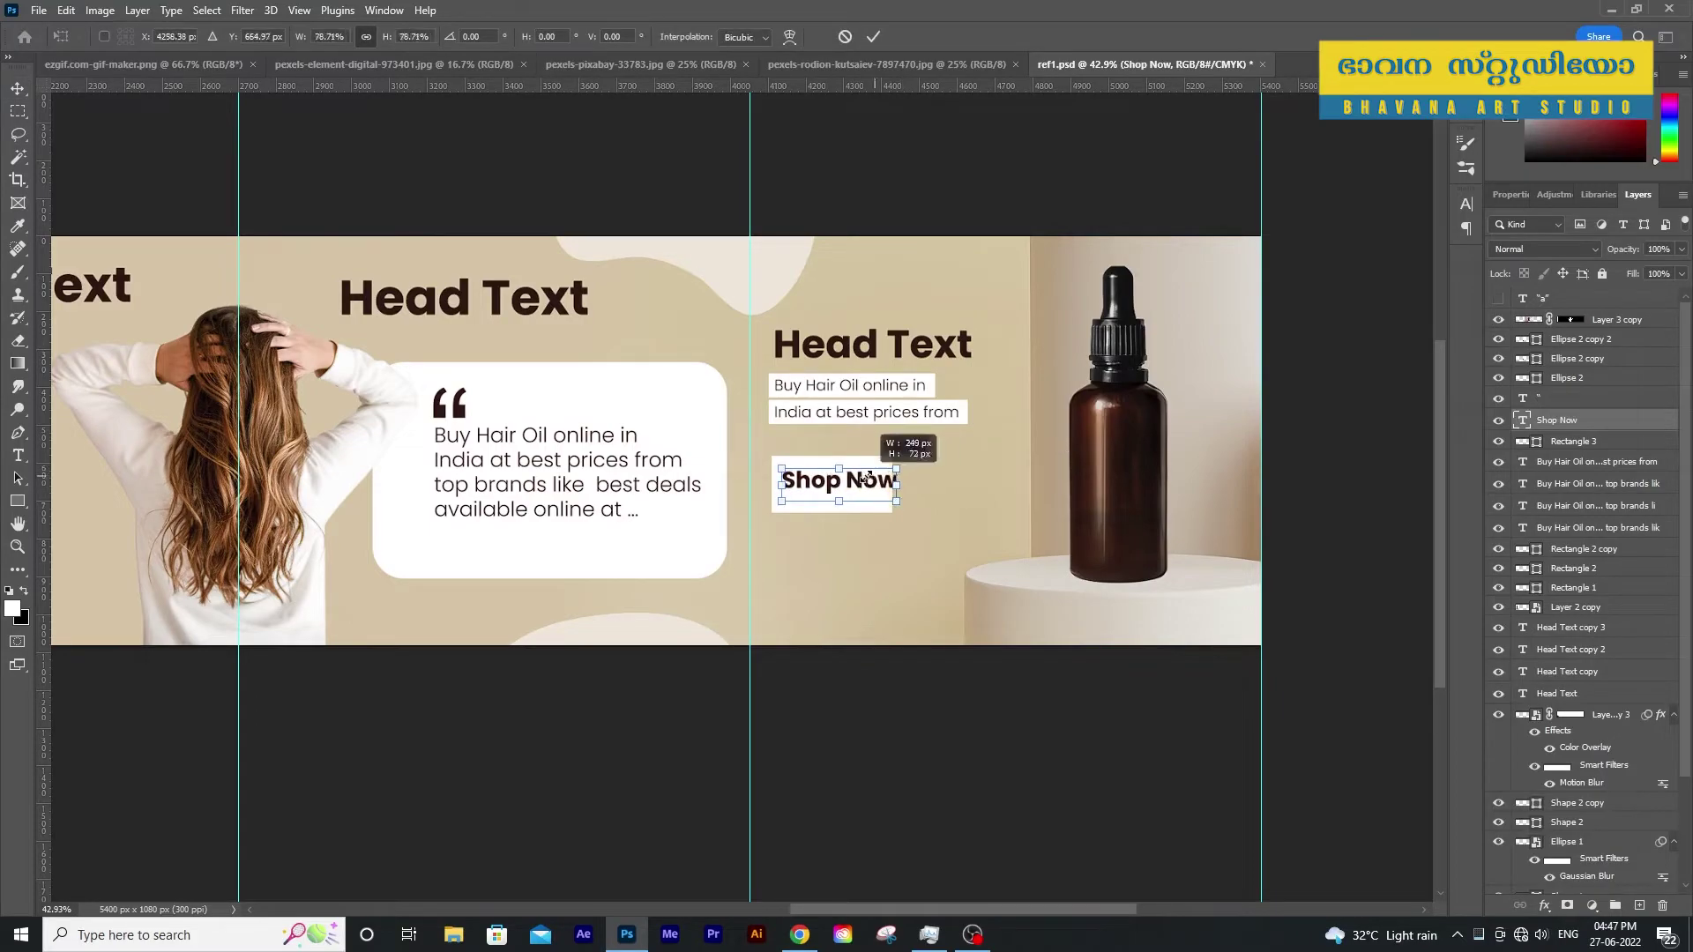
drag(906, 478, 872, 481)
key(Return)
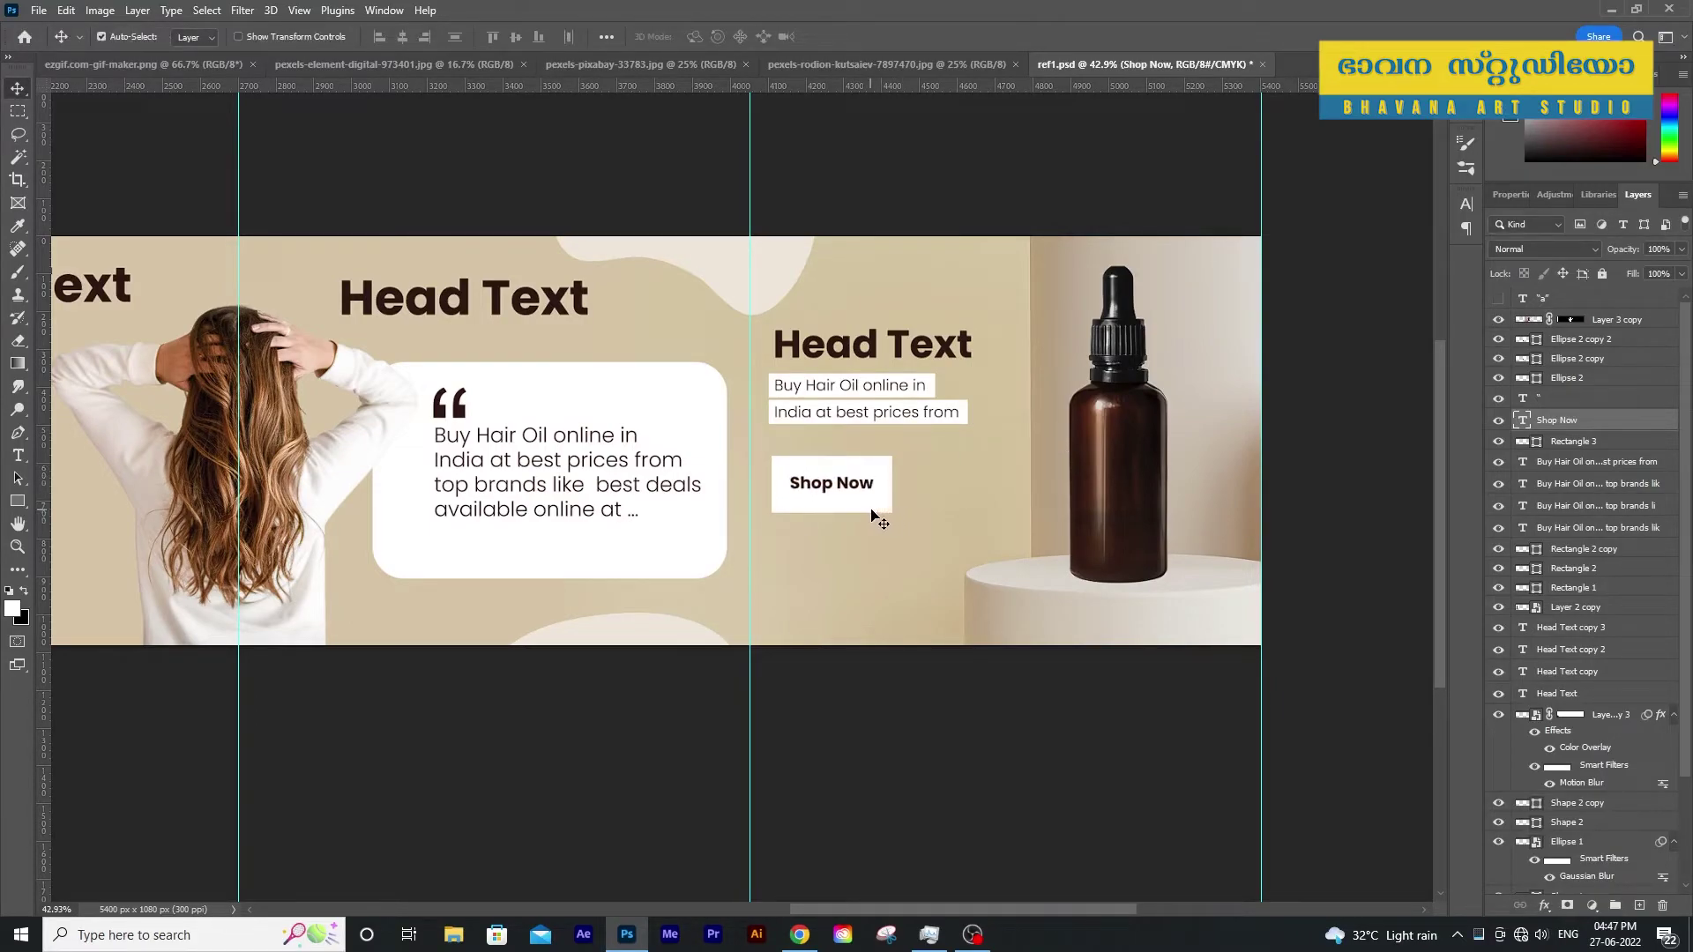
Shorten the white box and group it with Shop Now as Group 1
click(871, 510)
key(ctrl+t)
drag(830, 513, 829, 508)
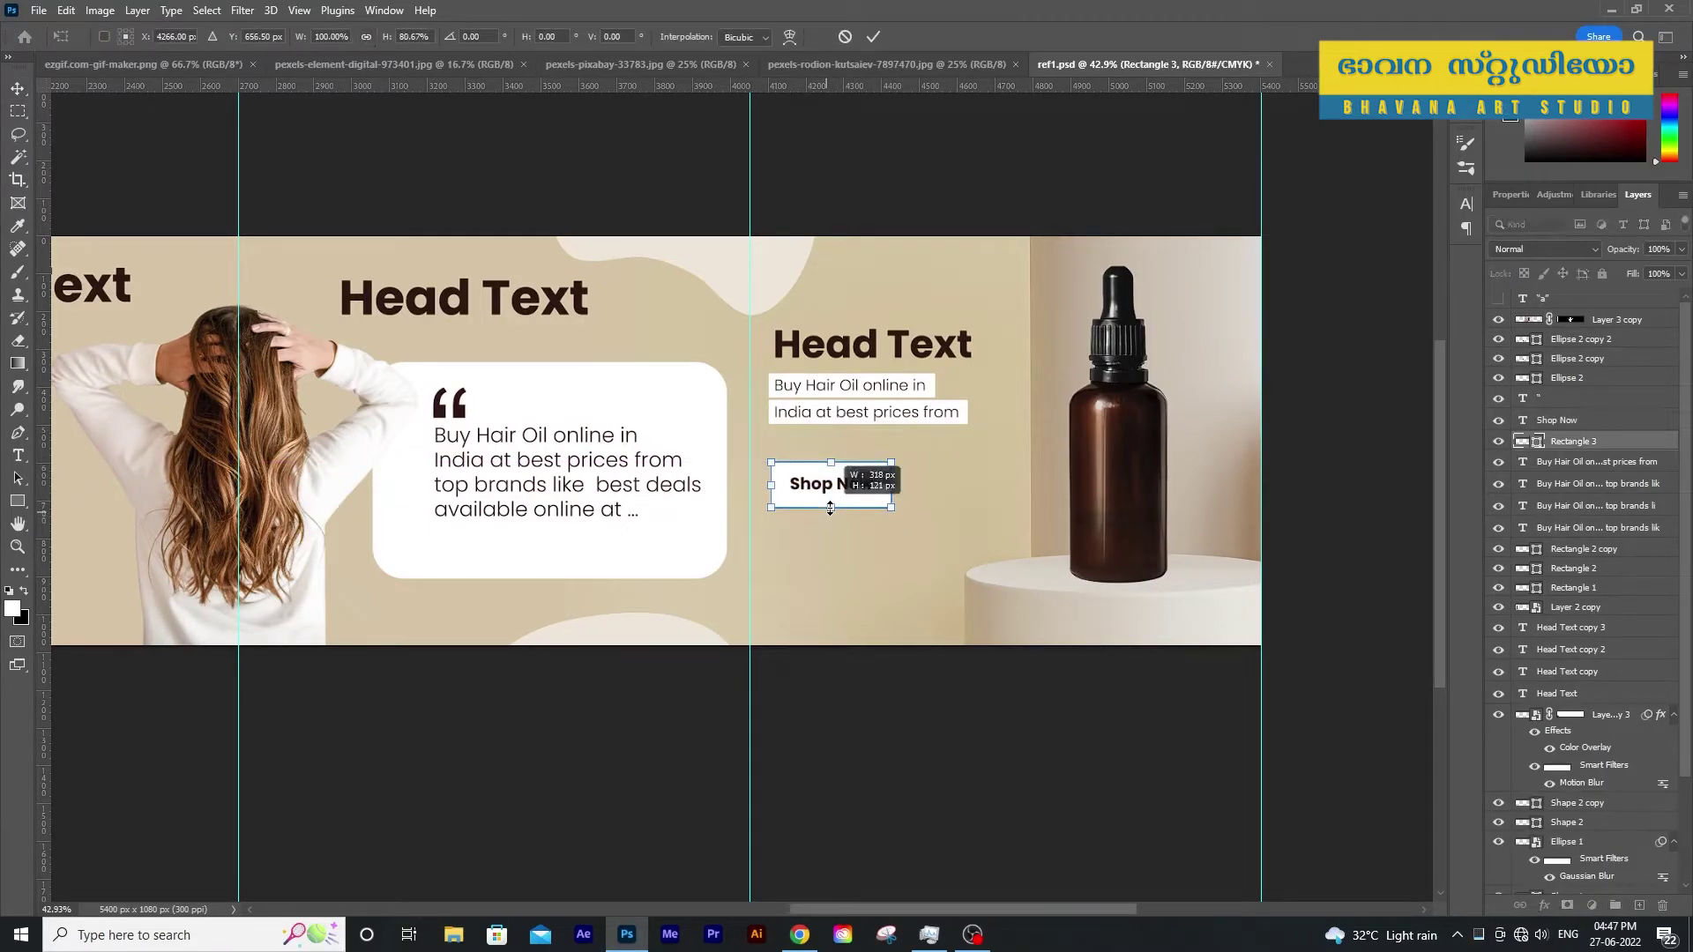
key(Return)
shift+click(832, 483)
key(ctrl+g)
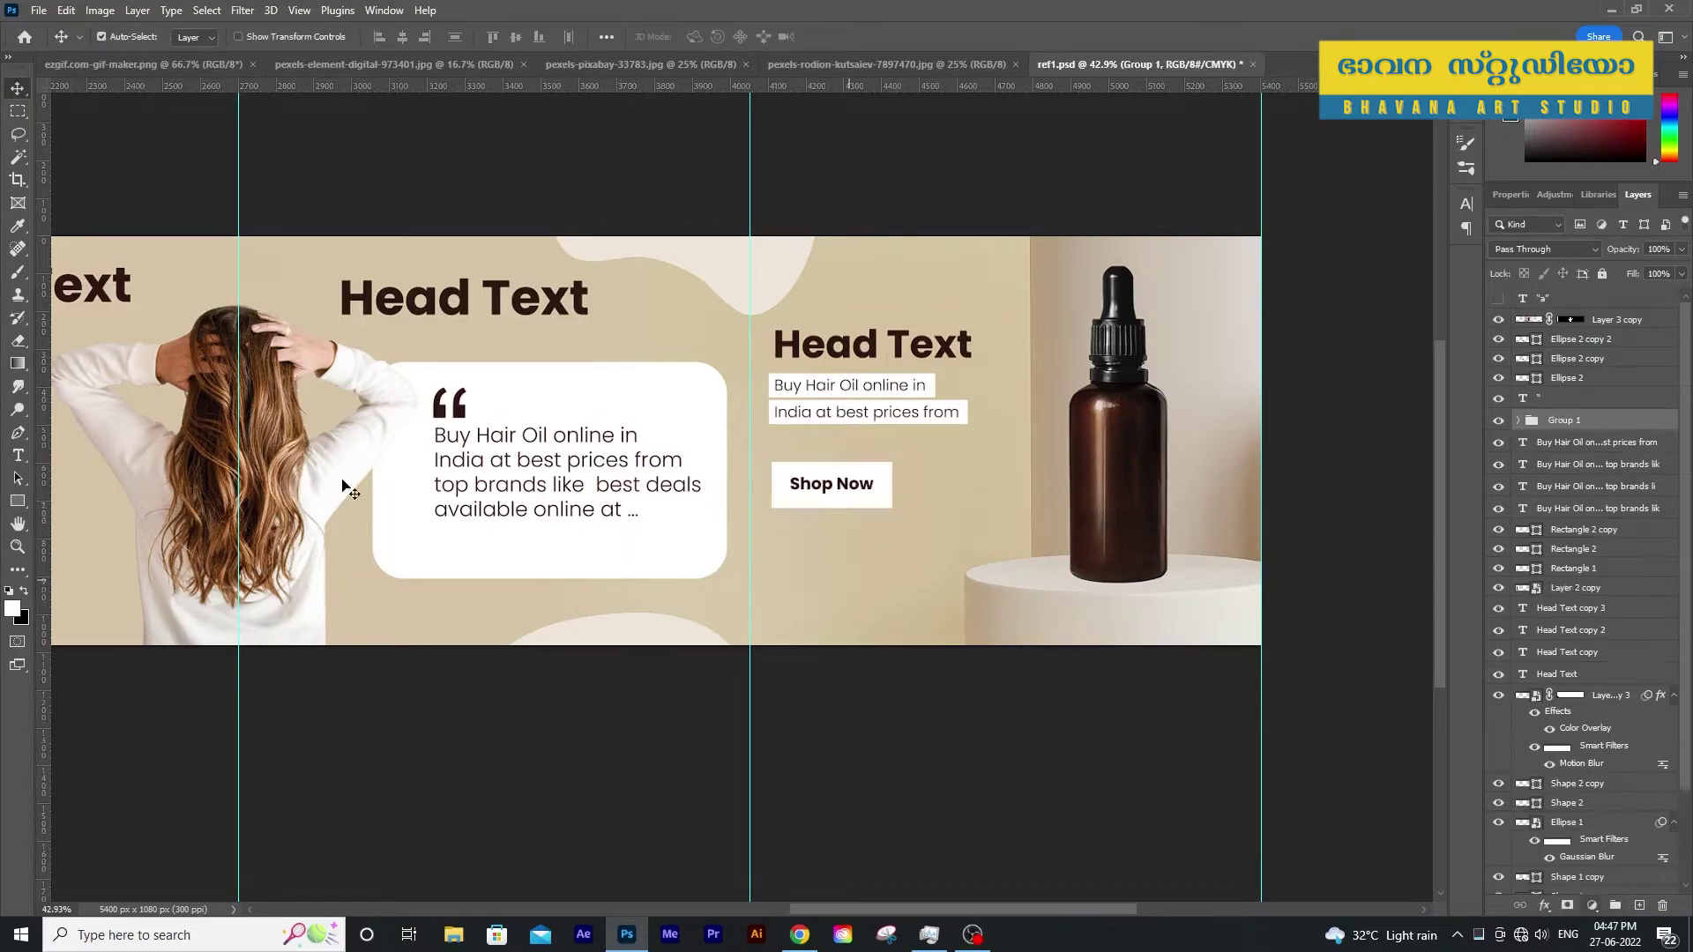
Add a vertical guide at the button's left edge, near x 4107 px, then view the whole banner
drag(43, 385, 770, 575)
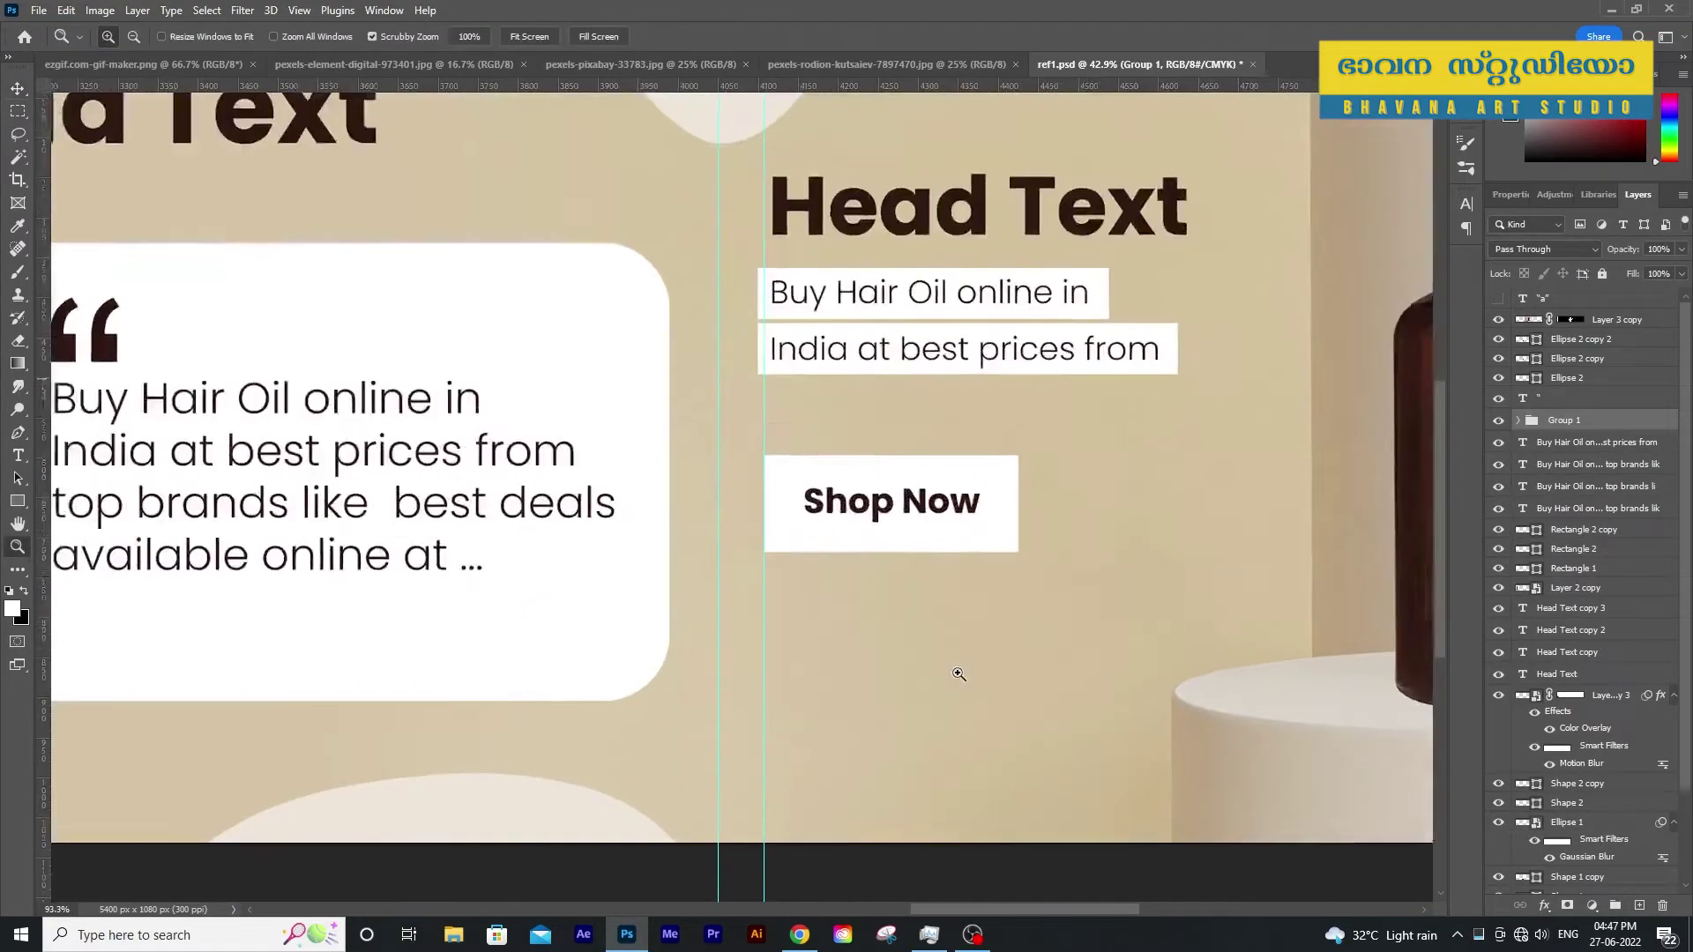
scroll(778, 582, up, 4)
drag(778, 579, 756, 472)
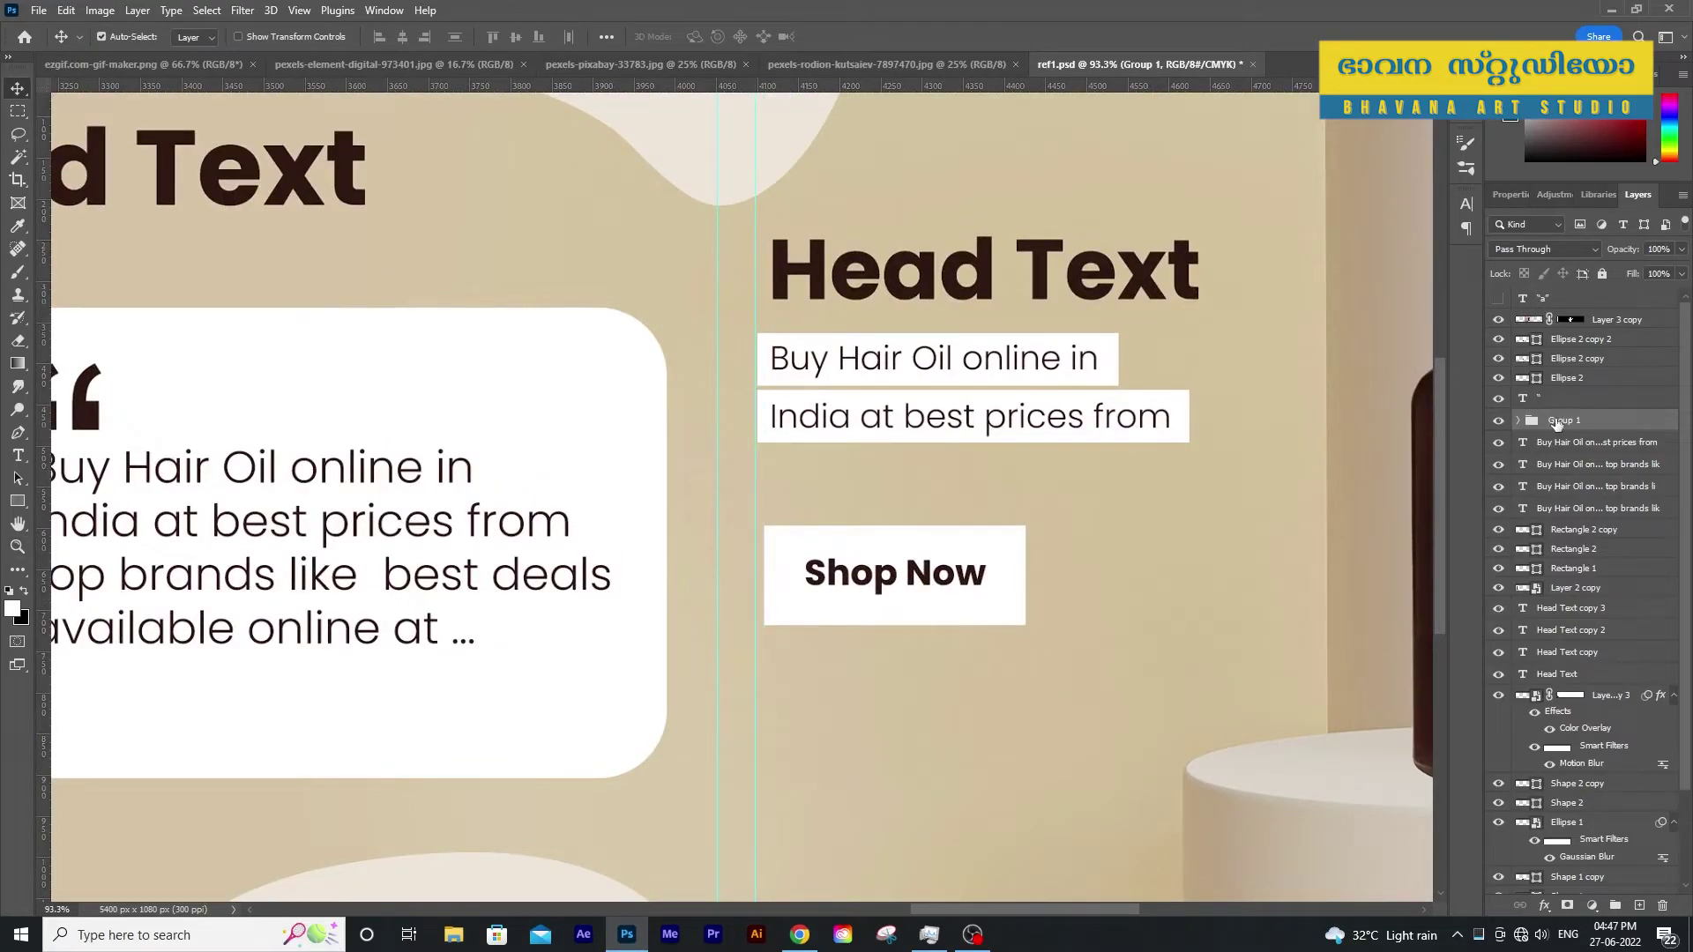
key(z)
drag(1099, 567, 999, 651)
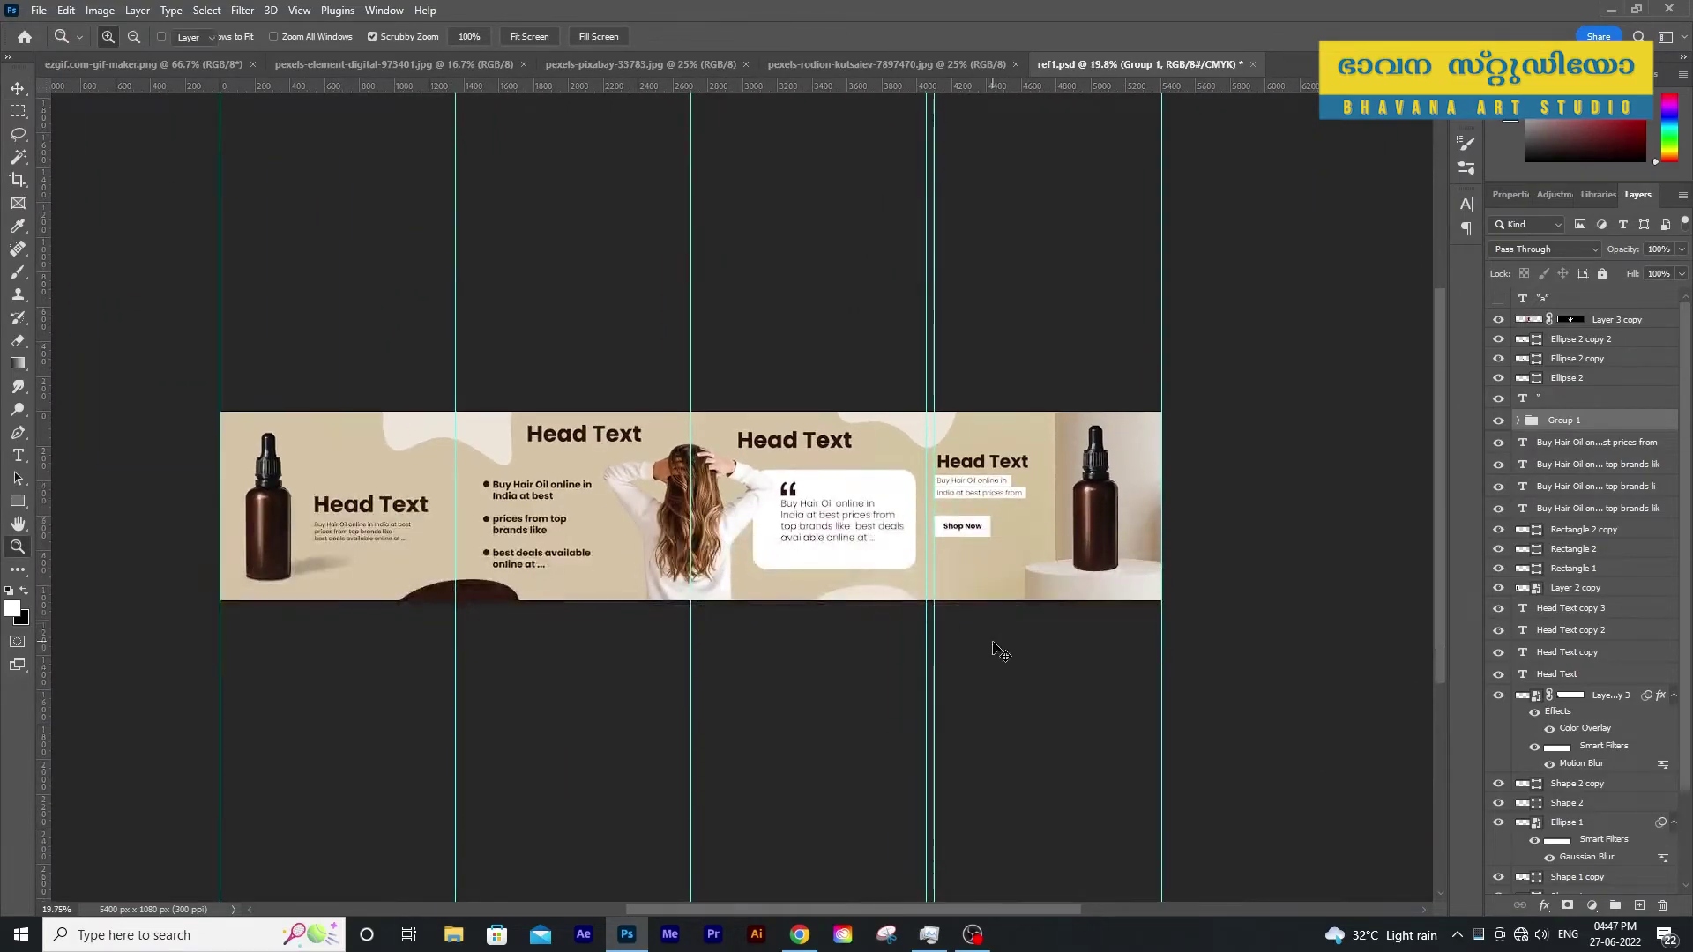
key(v)
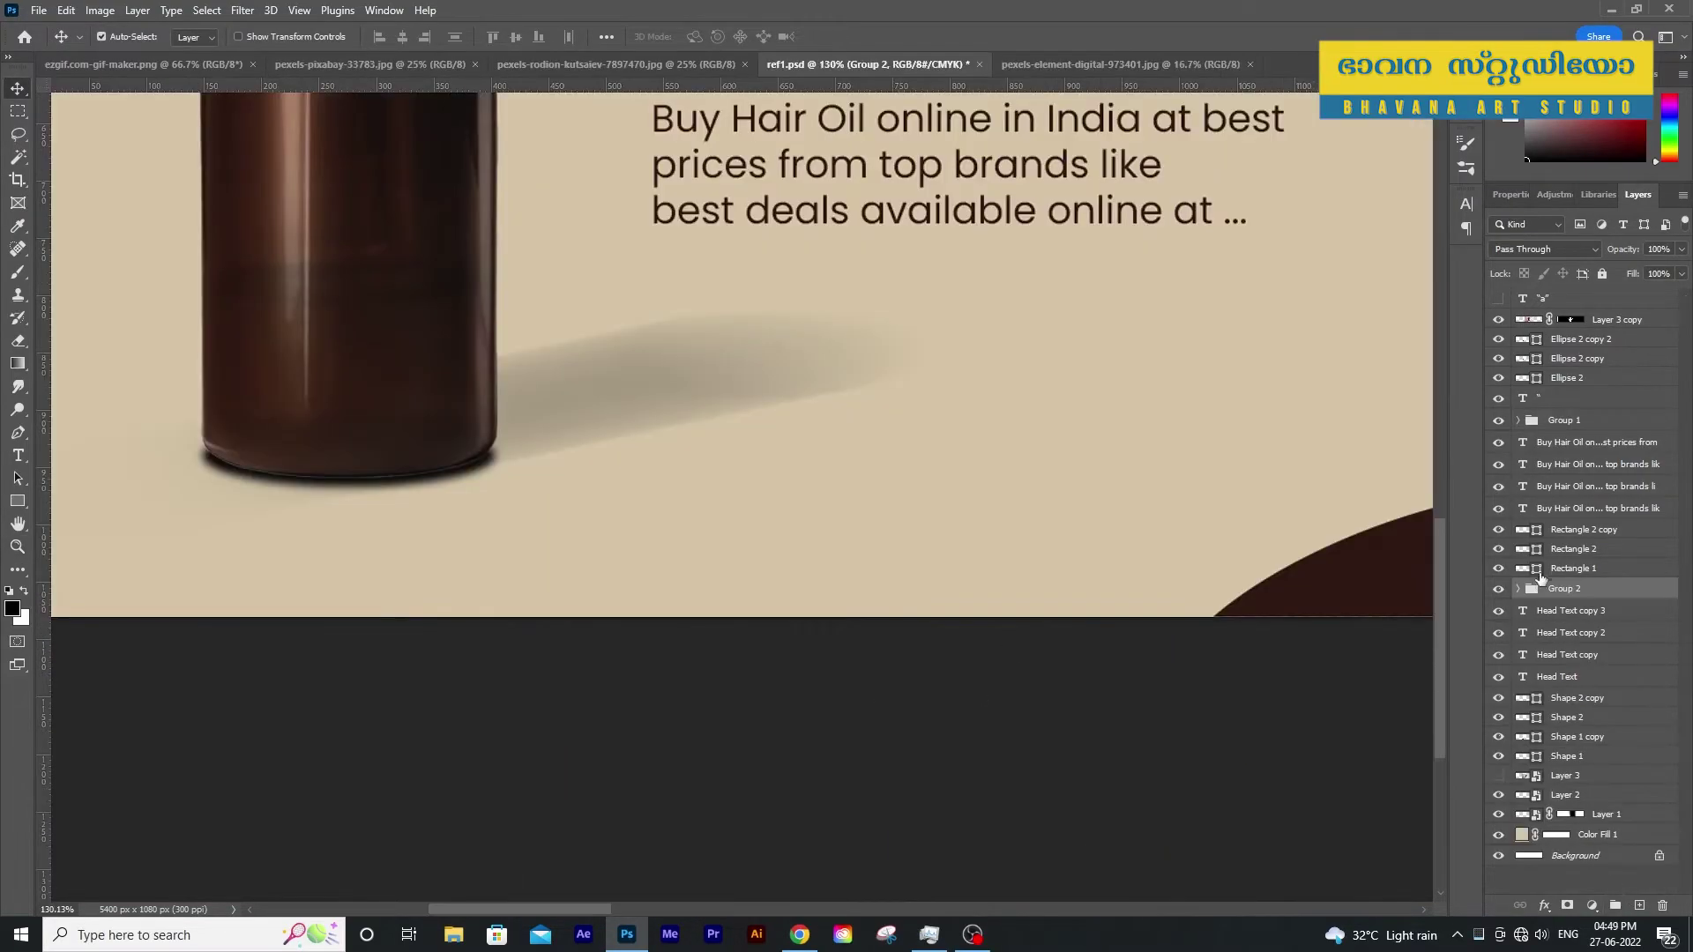
key(z)
mouse_move(767, 521)
mouse_down()
mouse_move(1117, 578)
mouse_move(1561, 596)
mouse_up()
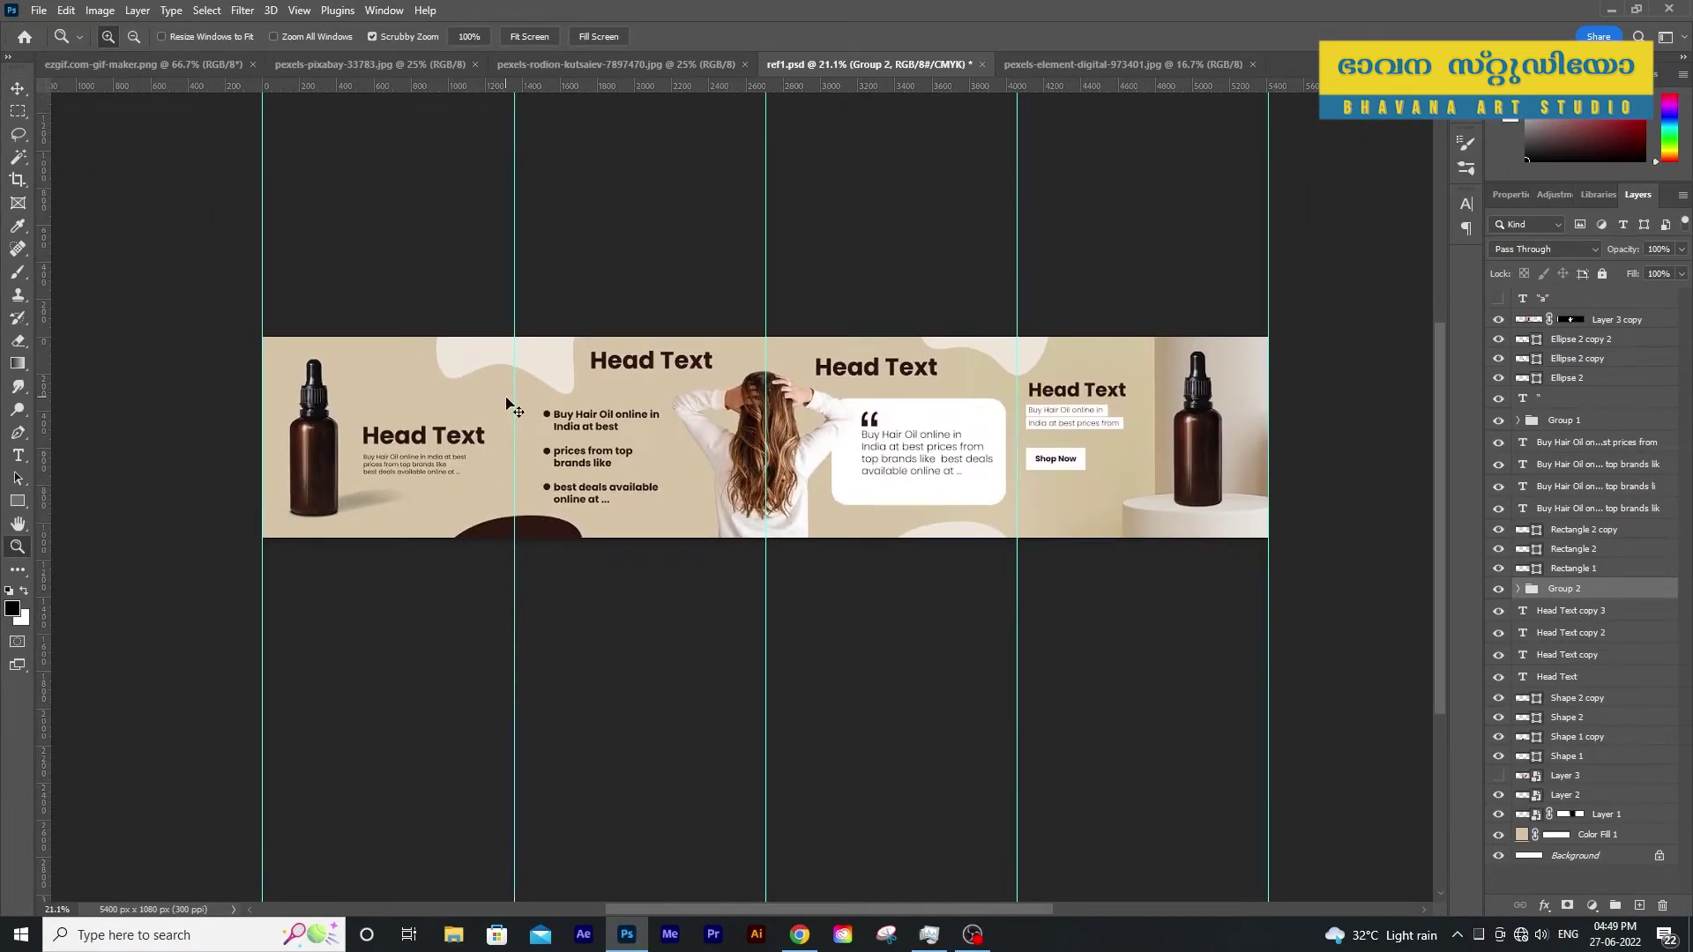
Copy the left bottle group into the right panel and delete the original right bottle
key(ctrl+j)
key(ctrl+t)
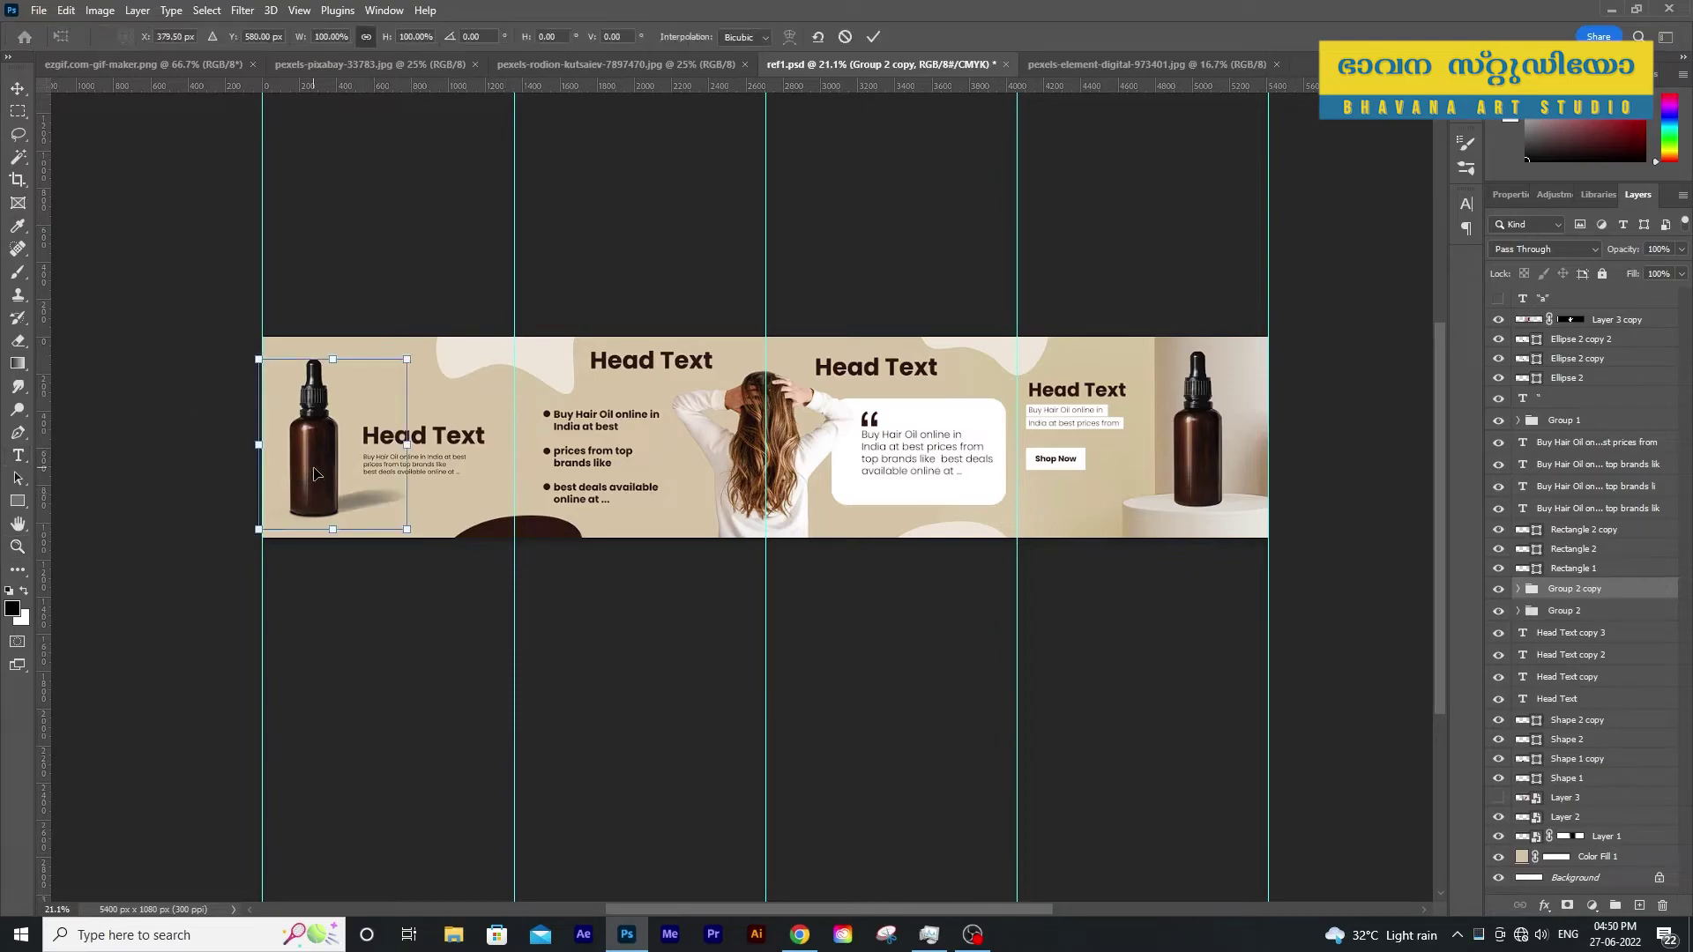
drag(314, 474, 1188, 452)
key(Return)
key(t)
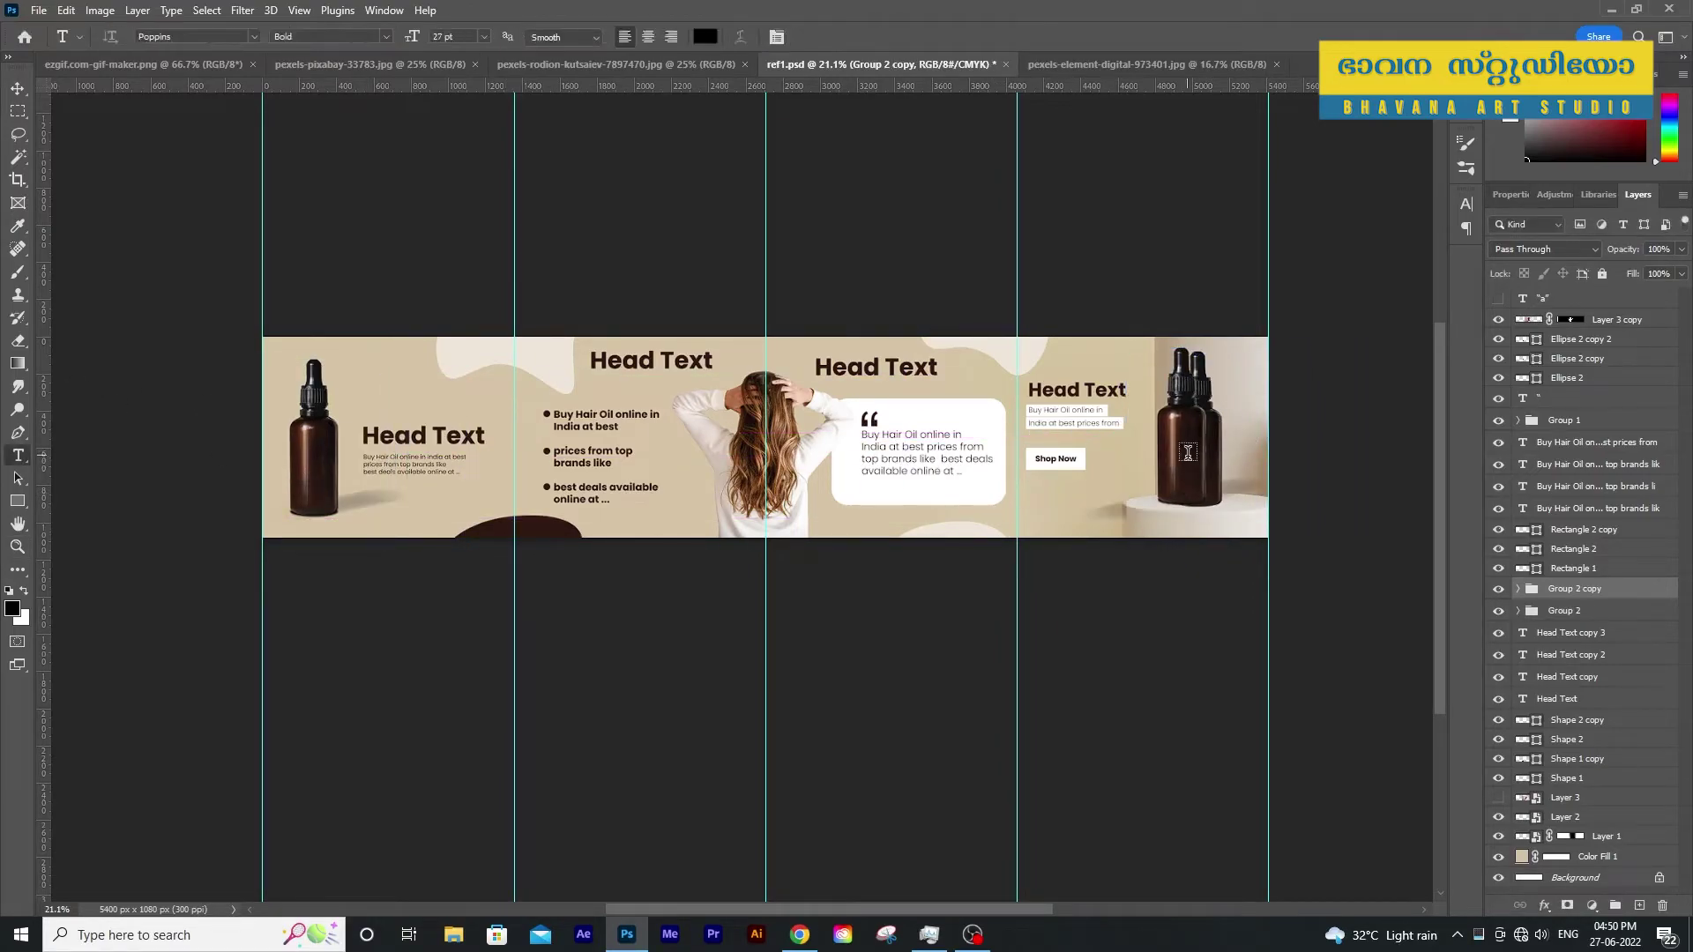
key(v)
click(1215, 387)
key(Delete)
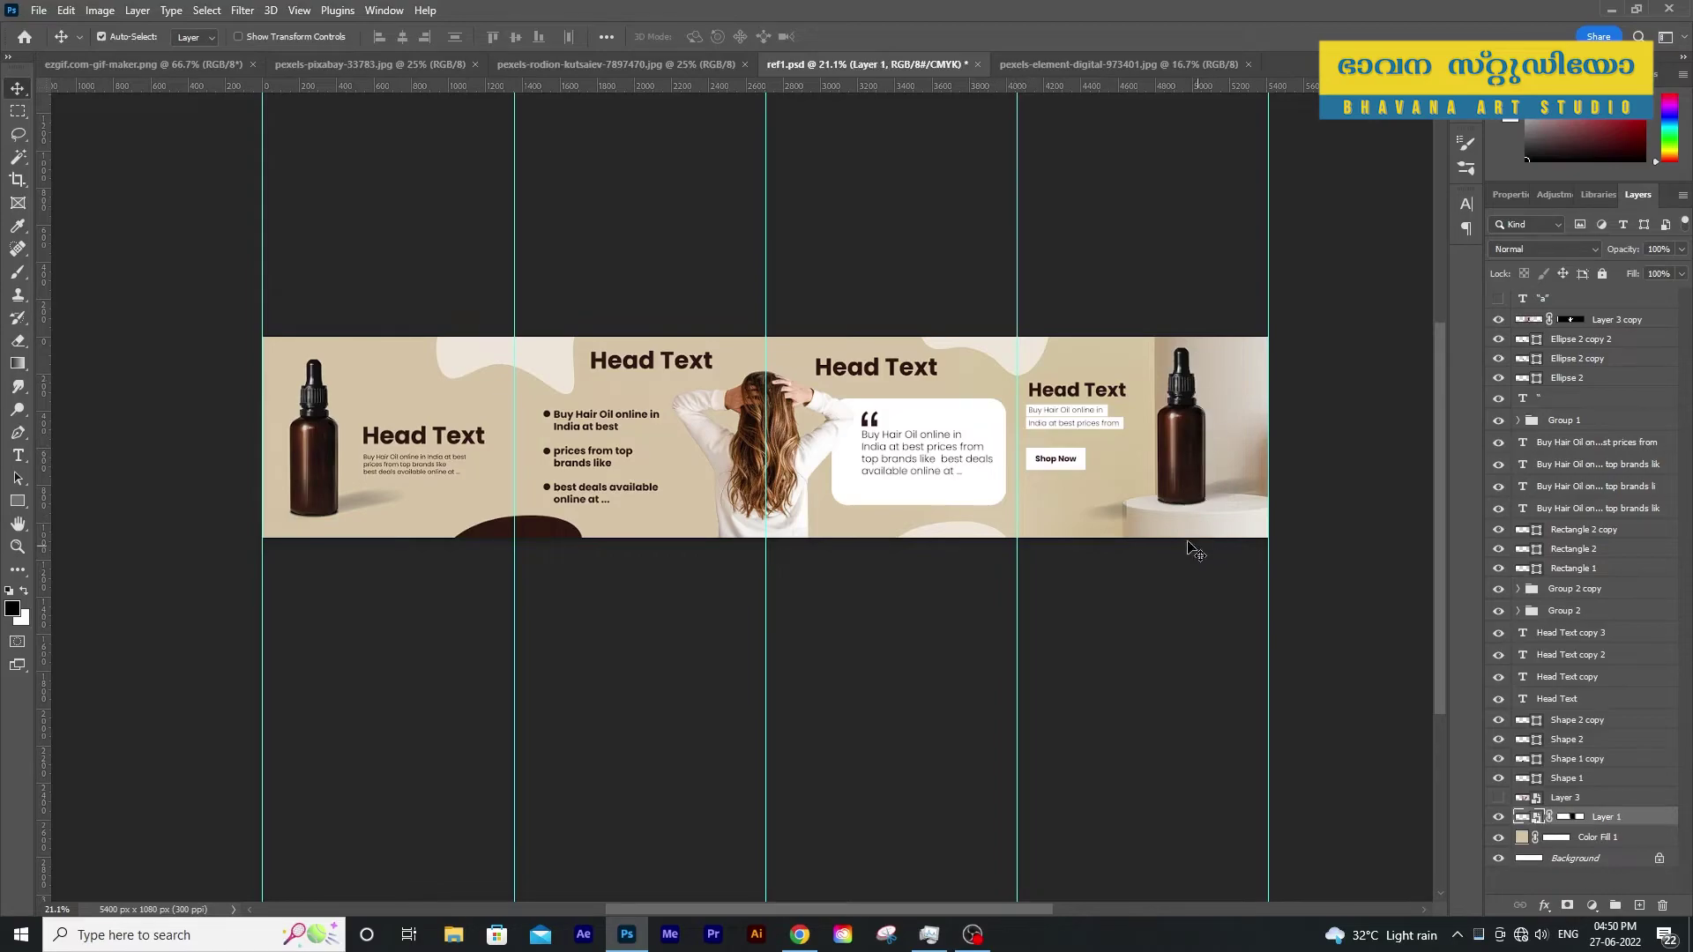
Nudge the copied bottle group onto the right panel's pedestal
key(z)
scroll(1220, 474, up, 3)
scroll(1116, 665, up, 2)
scroll(1070, 643, down, 1)
key(v)
click(1031, 469)
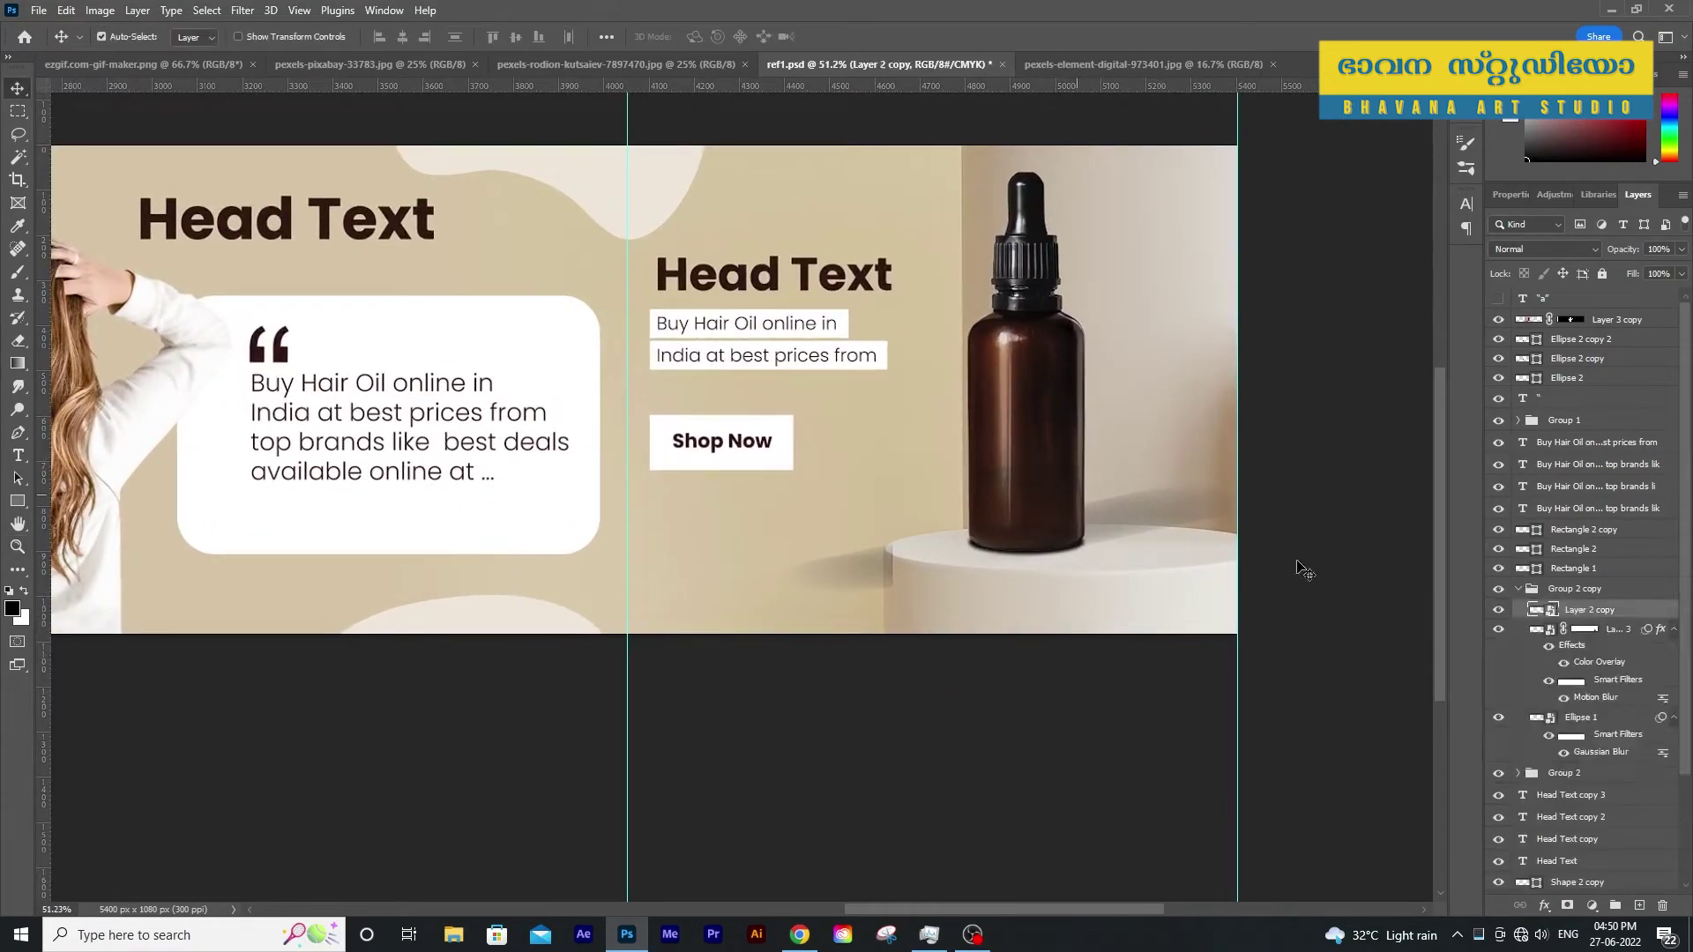
click(1516, 593)
key(shift+Right)
key(shift+Right)
key(shift+Right)
key(shift+Right)
key(shift+Right)
key(shift+Right)
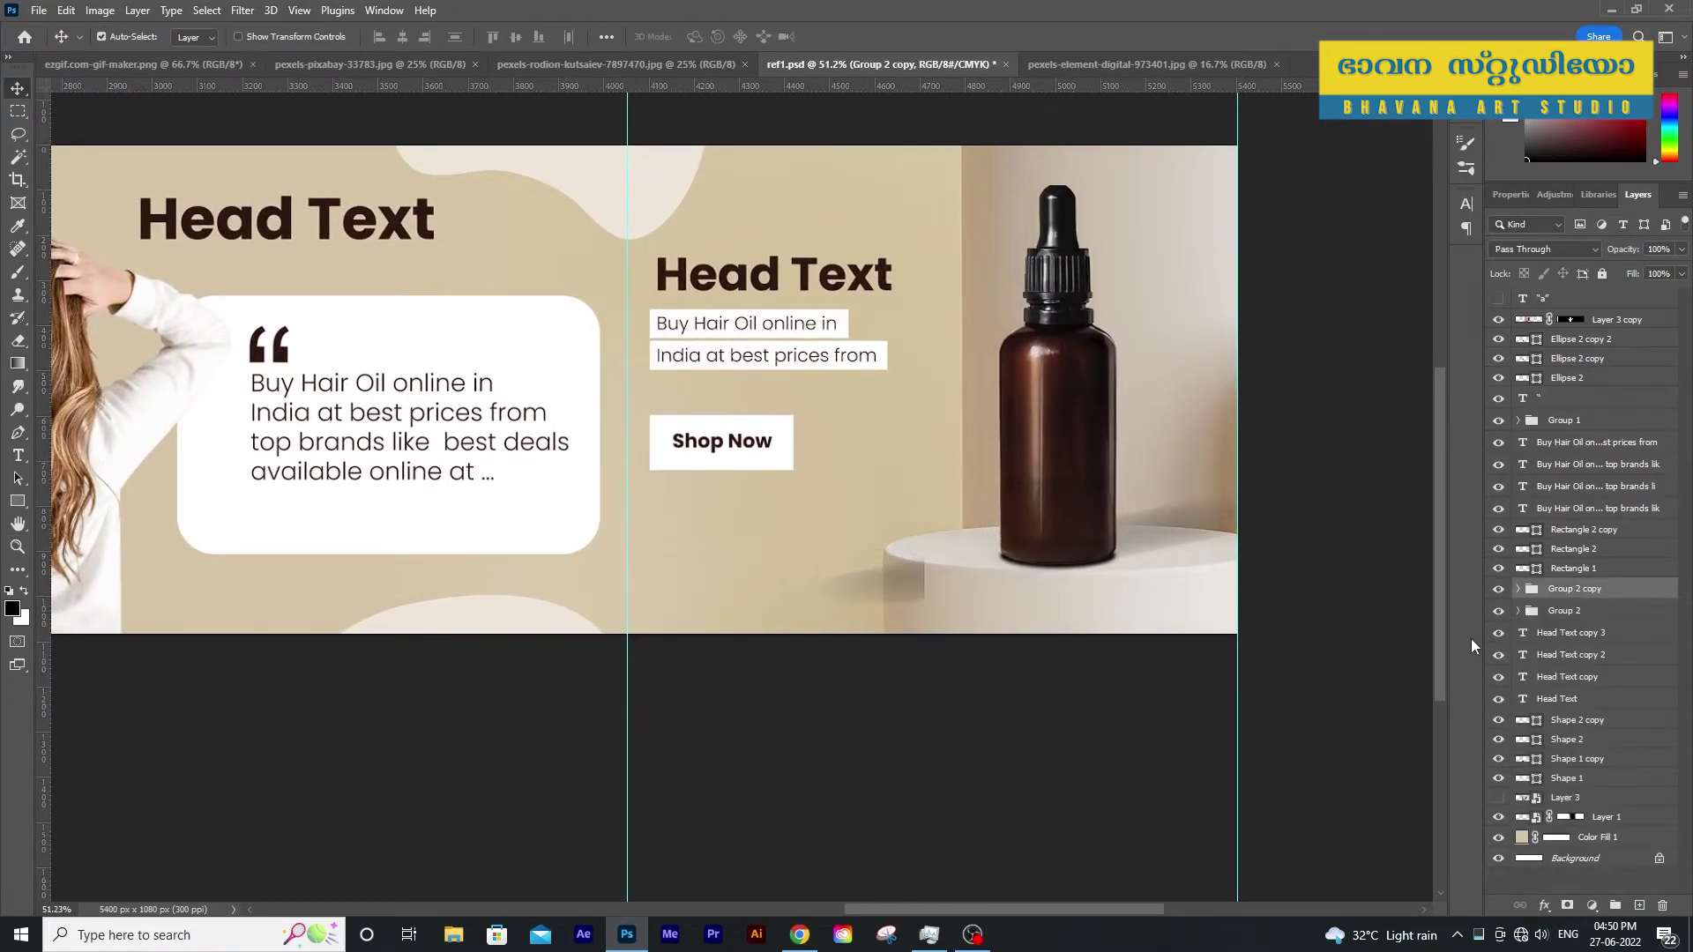
key(shift+Down)
key(shift+Down)
key(shift+Down)
key(shift+Up)
key(shift+Up)
Delete the copied shadow layer's old layer mask
click(1177, 553)
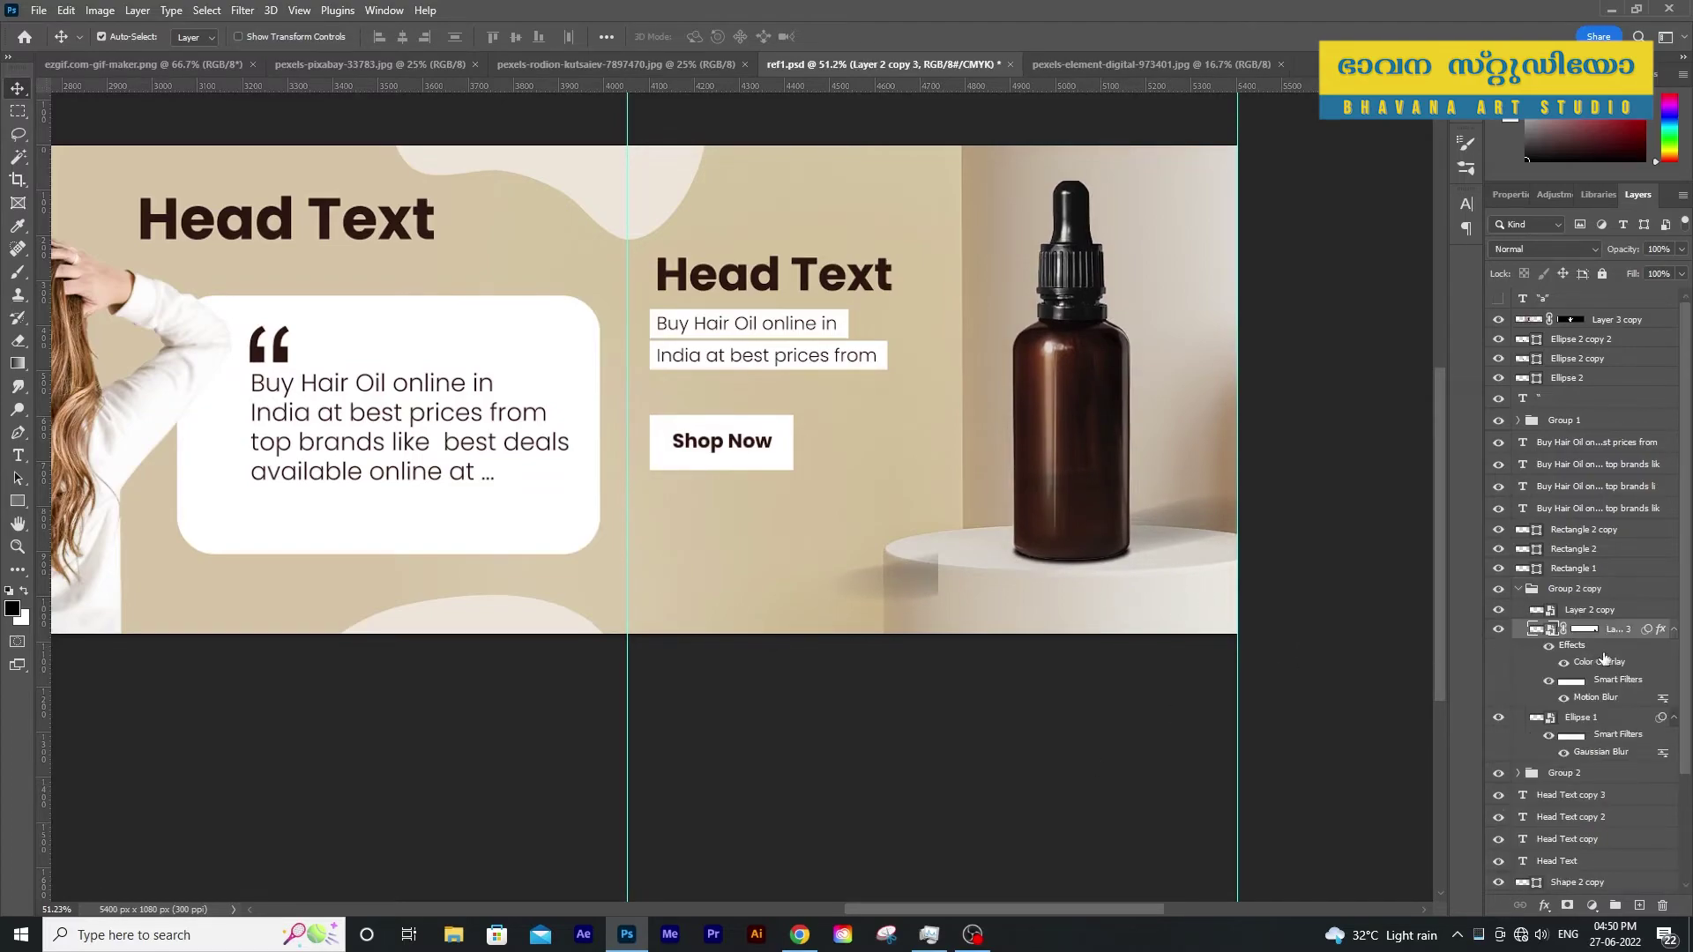
right_click(1583, 637)
key(Escape)
click(1565, 629)
right_click(1565, 629)
click(1558, 665)
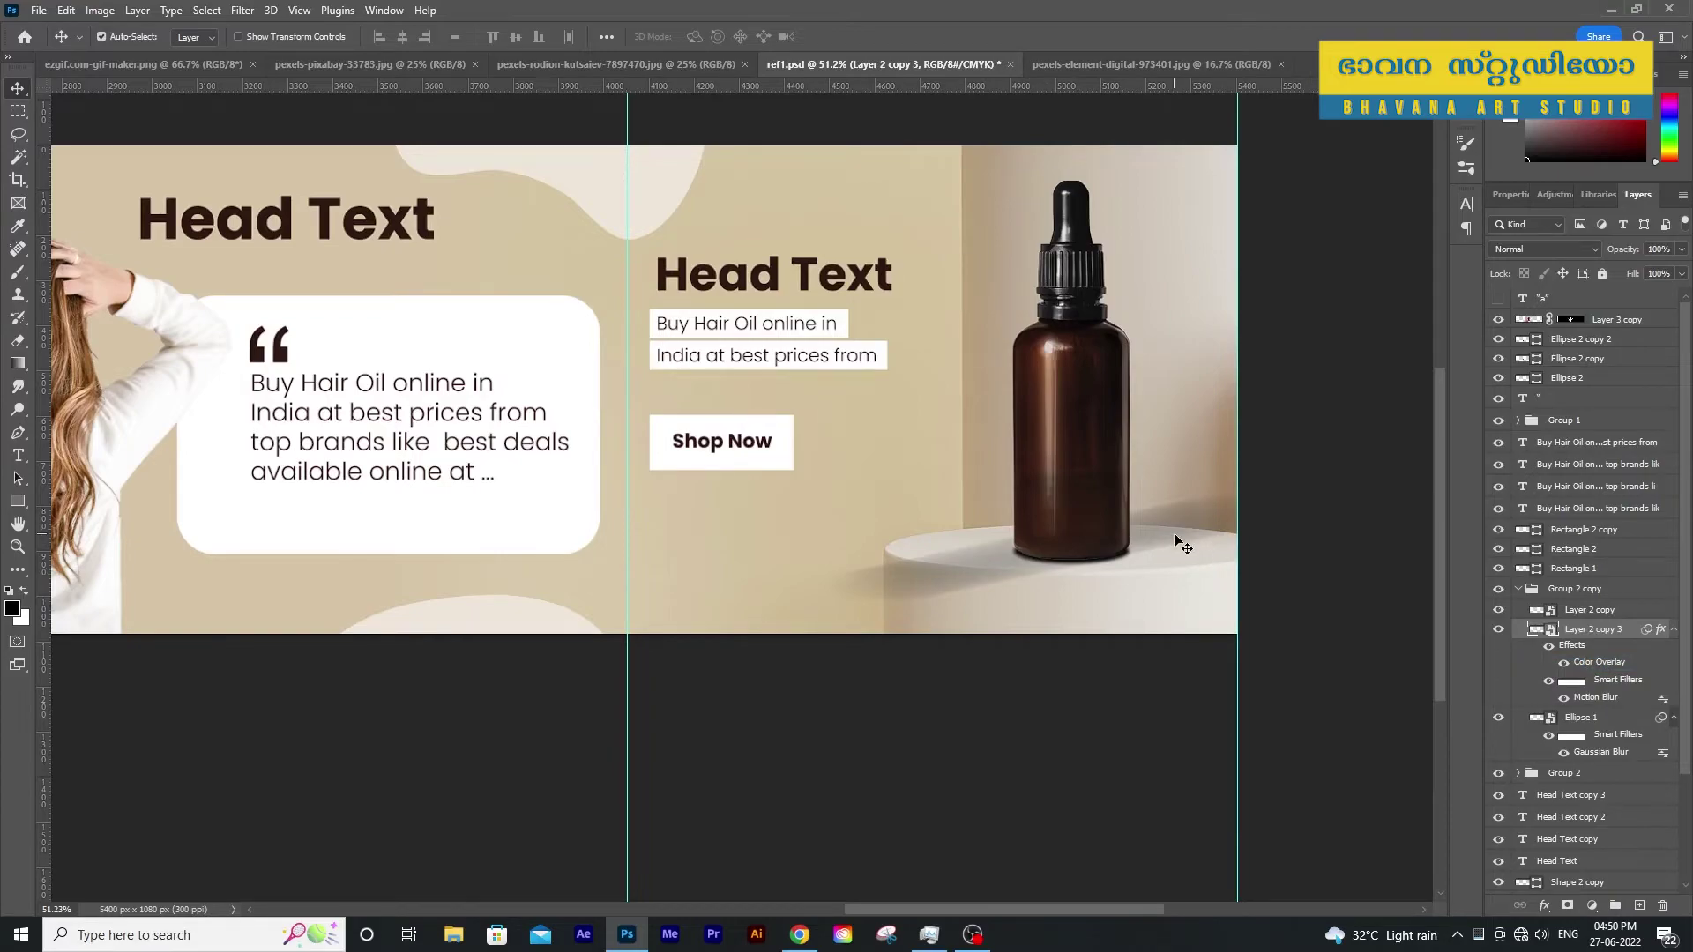
Add an inverted mask to the shadow and paint it back under the bottle with a 175 brush
click(1567, 906)
key(b)
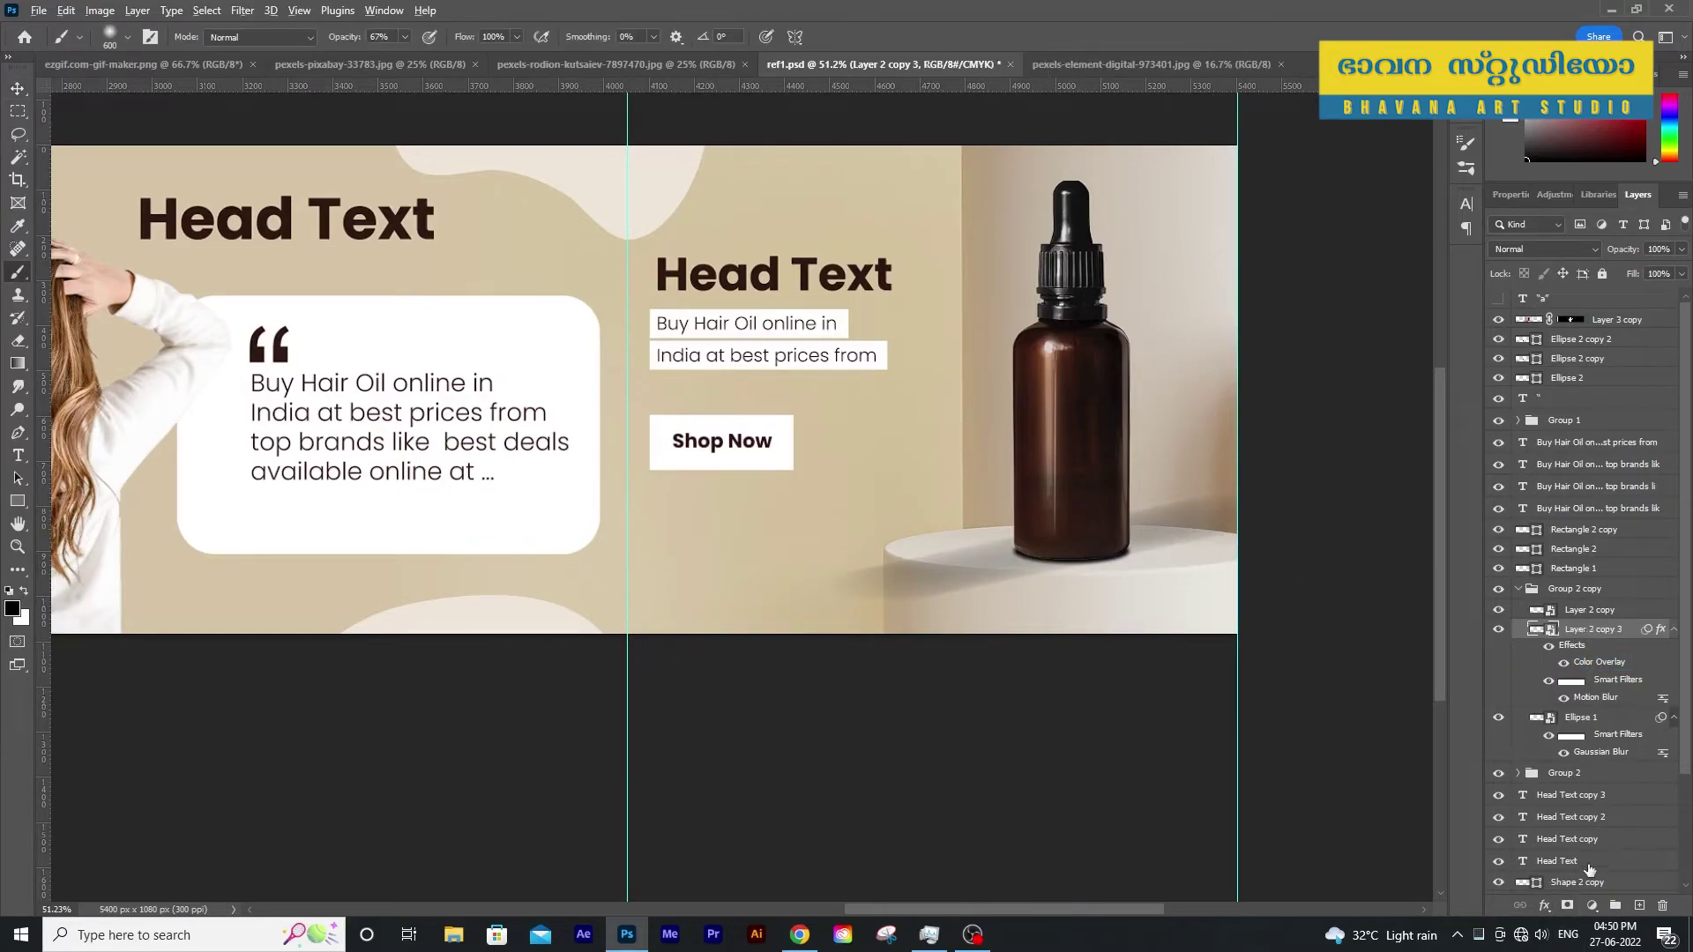
key(ctrl+i)
key(bracketleft)
key(bracketleft)
key(bracketleft)
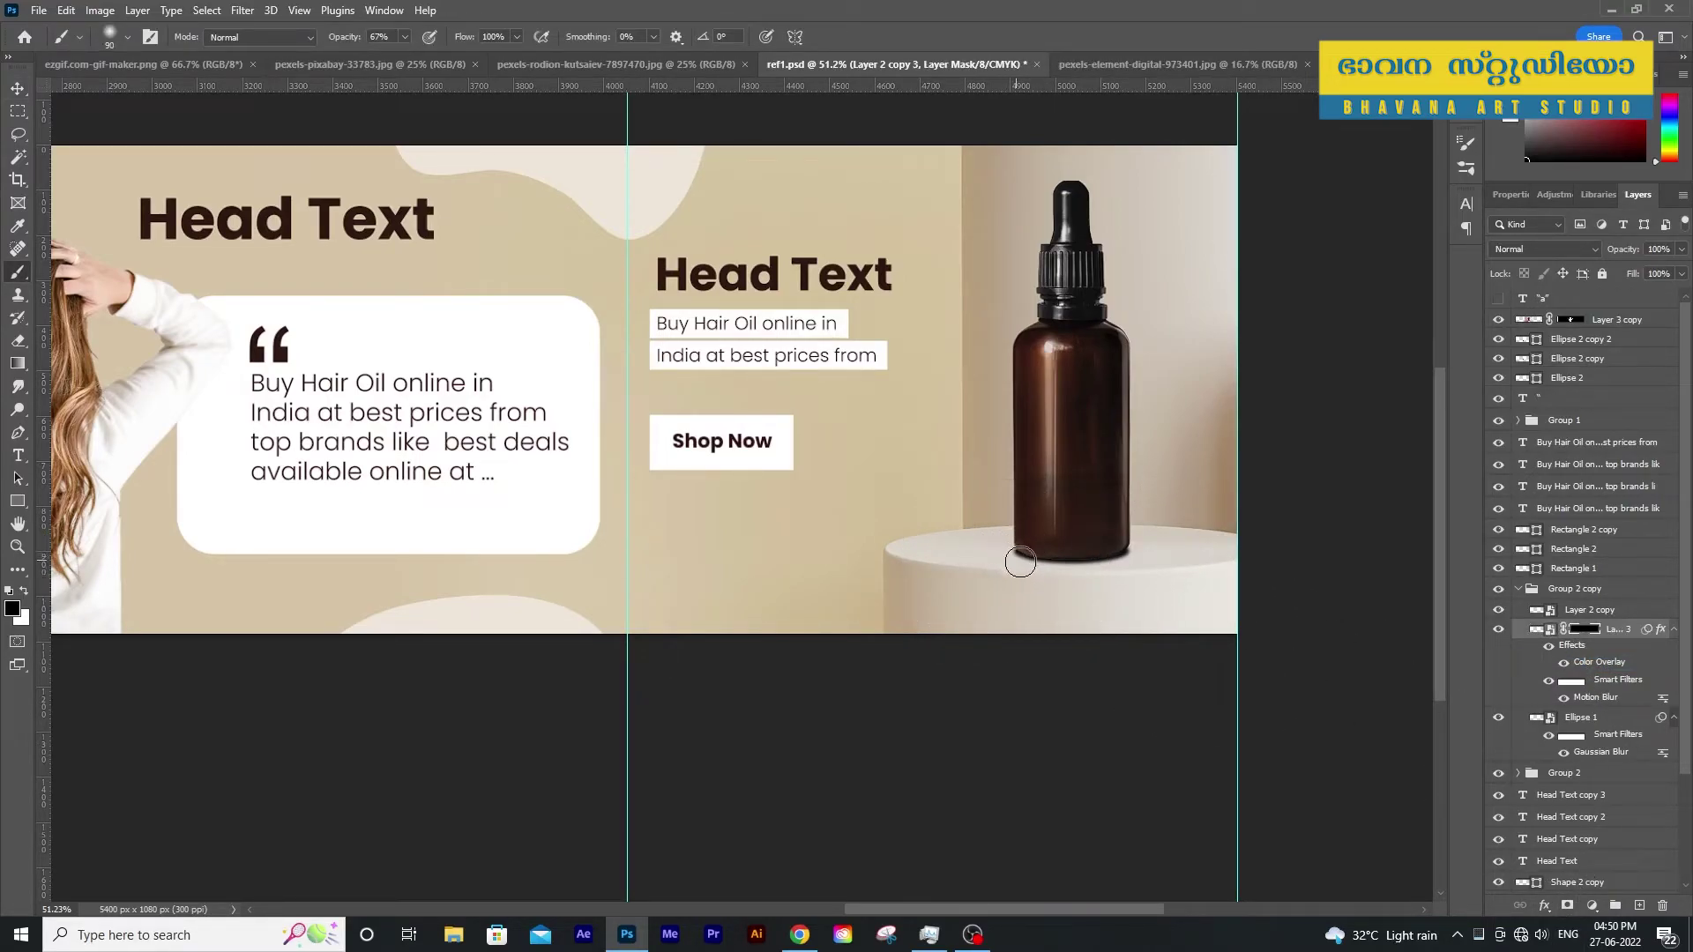
drag(985, 556, 1052, 570)
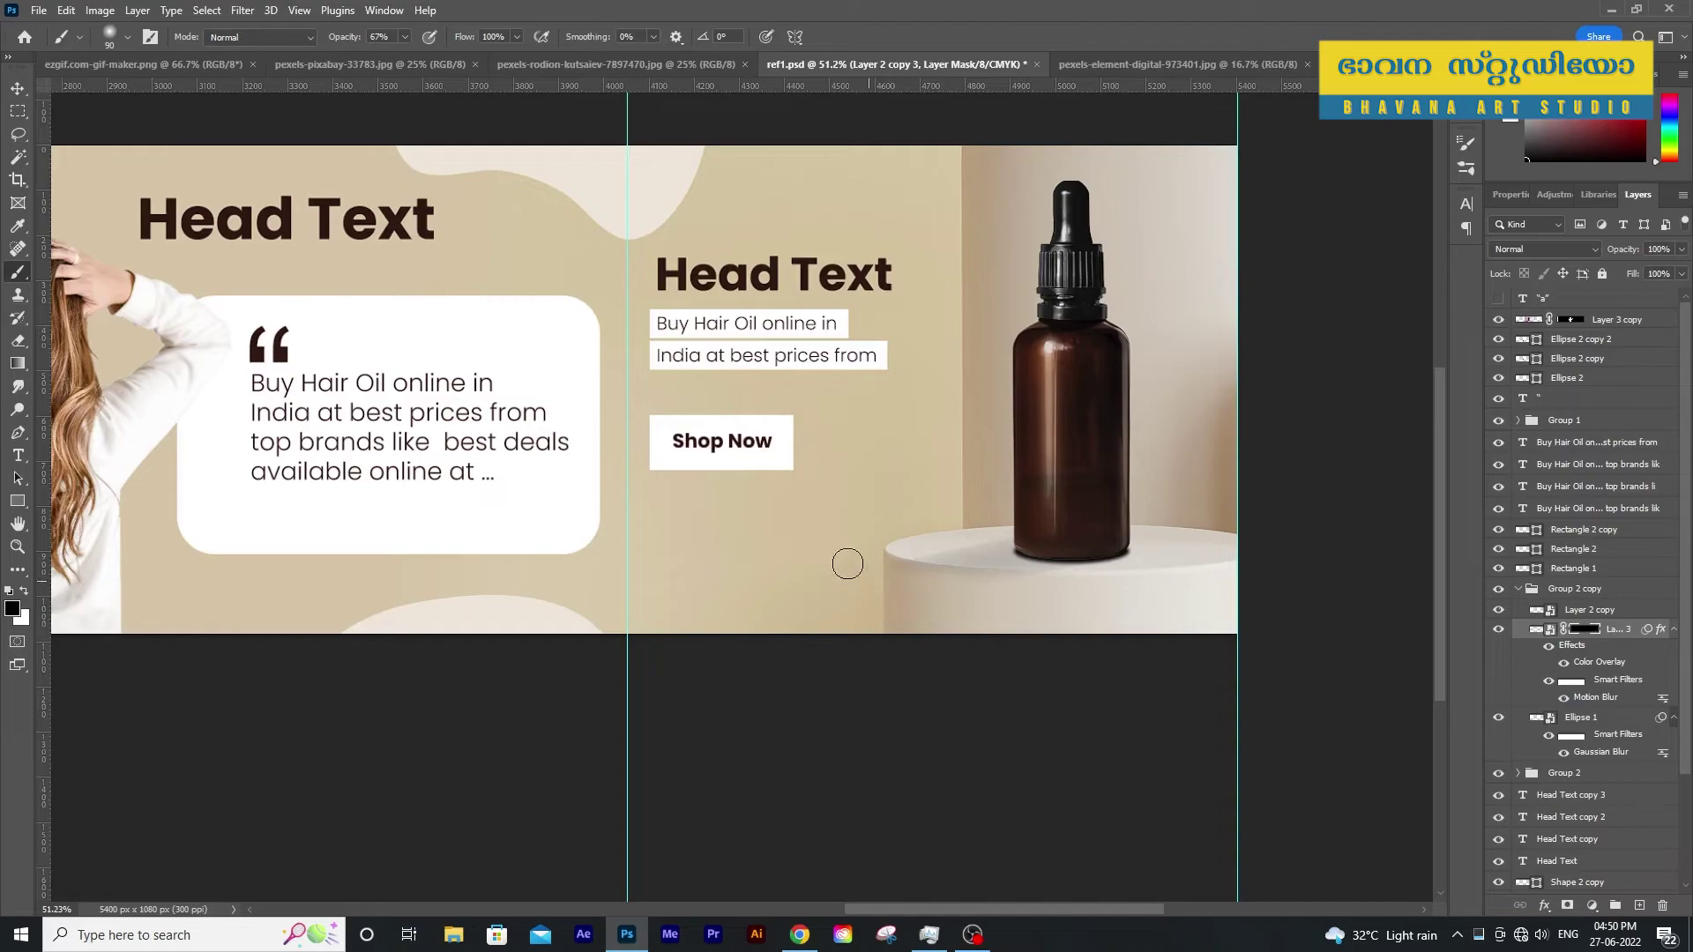
key(z)
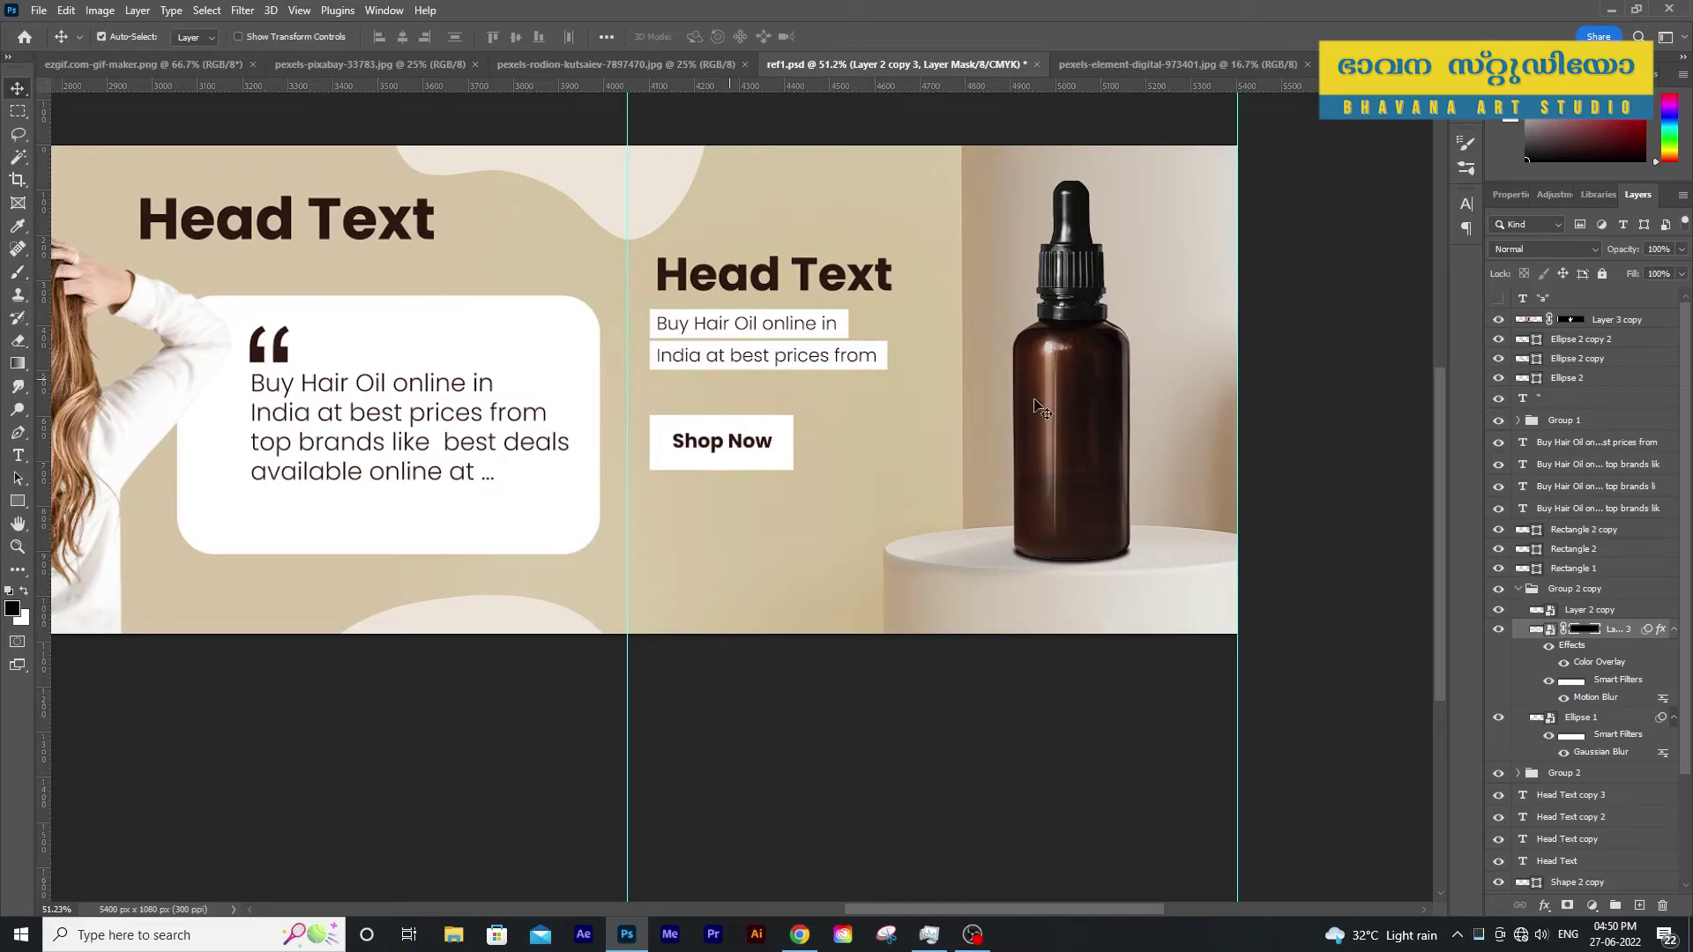
alt+scroll(882, 357, down, 4)
Create four slices, 01 to 04, from the guides using the Slice Tool's Slices From Guides
key(v)
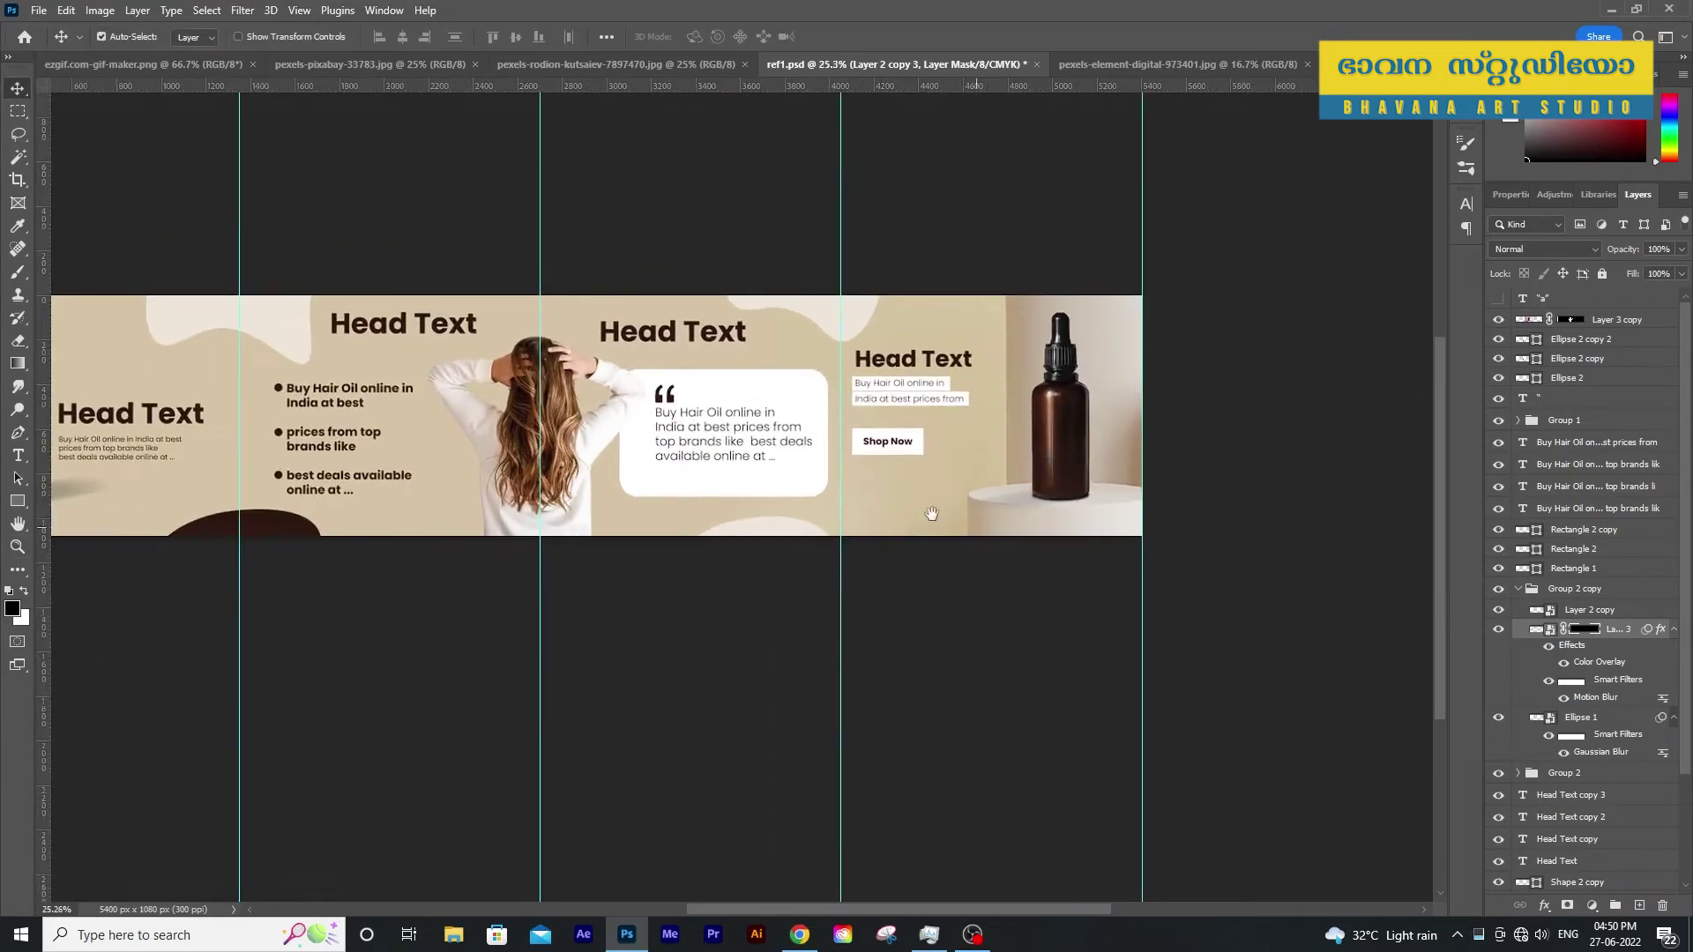
key(z)
alt+scroll(1071, 627, down, 2)
alt+scroll(1082, 636, up, 1)
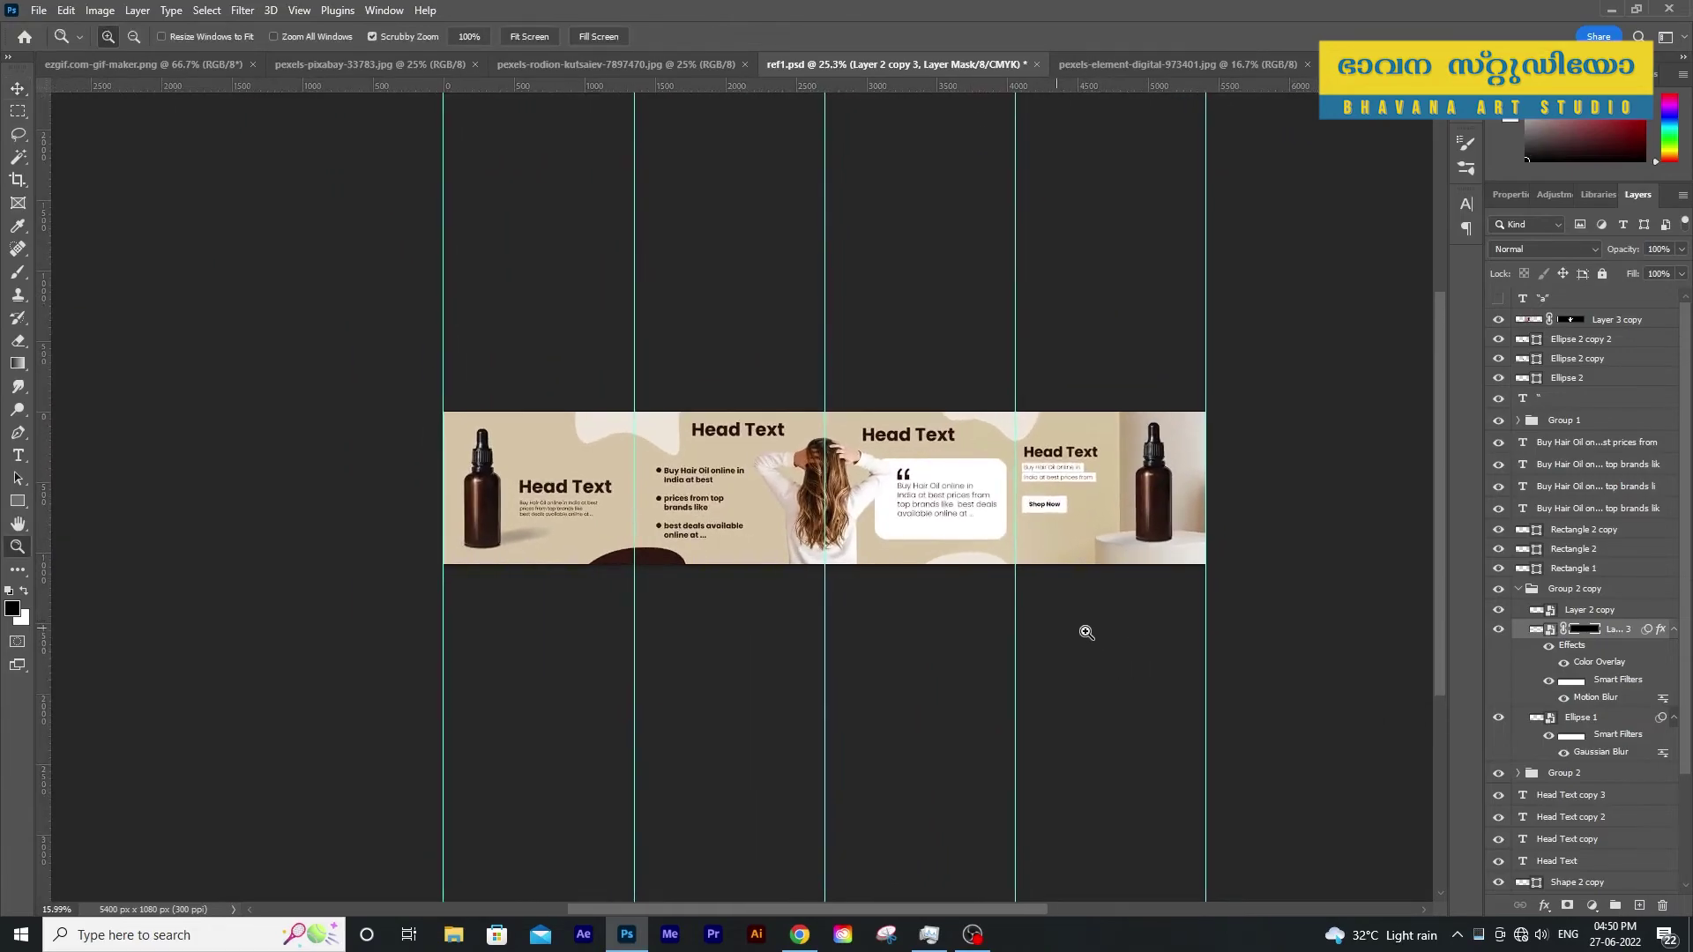
alt+scroll(1006, 625, up, 2)
alt+scroll(996, 621, down, 2)
alt+scroll(988, 617, up, 1)
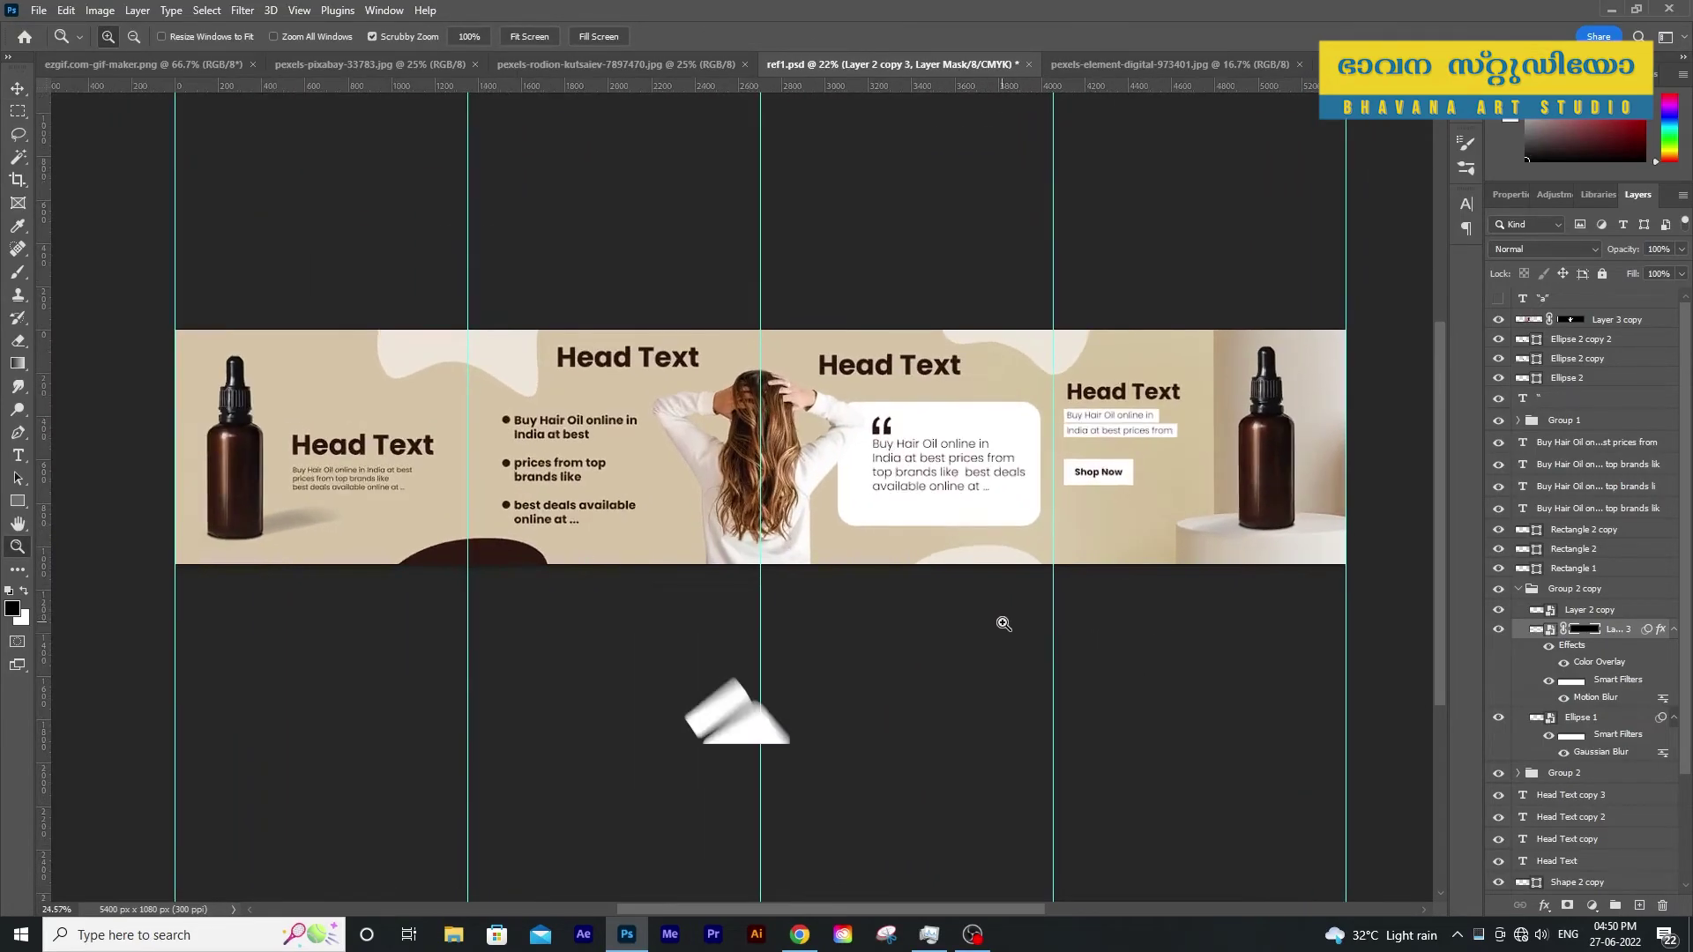
alt+scroll(1023, 615, down, 1)
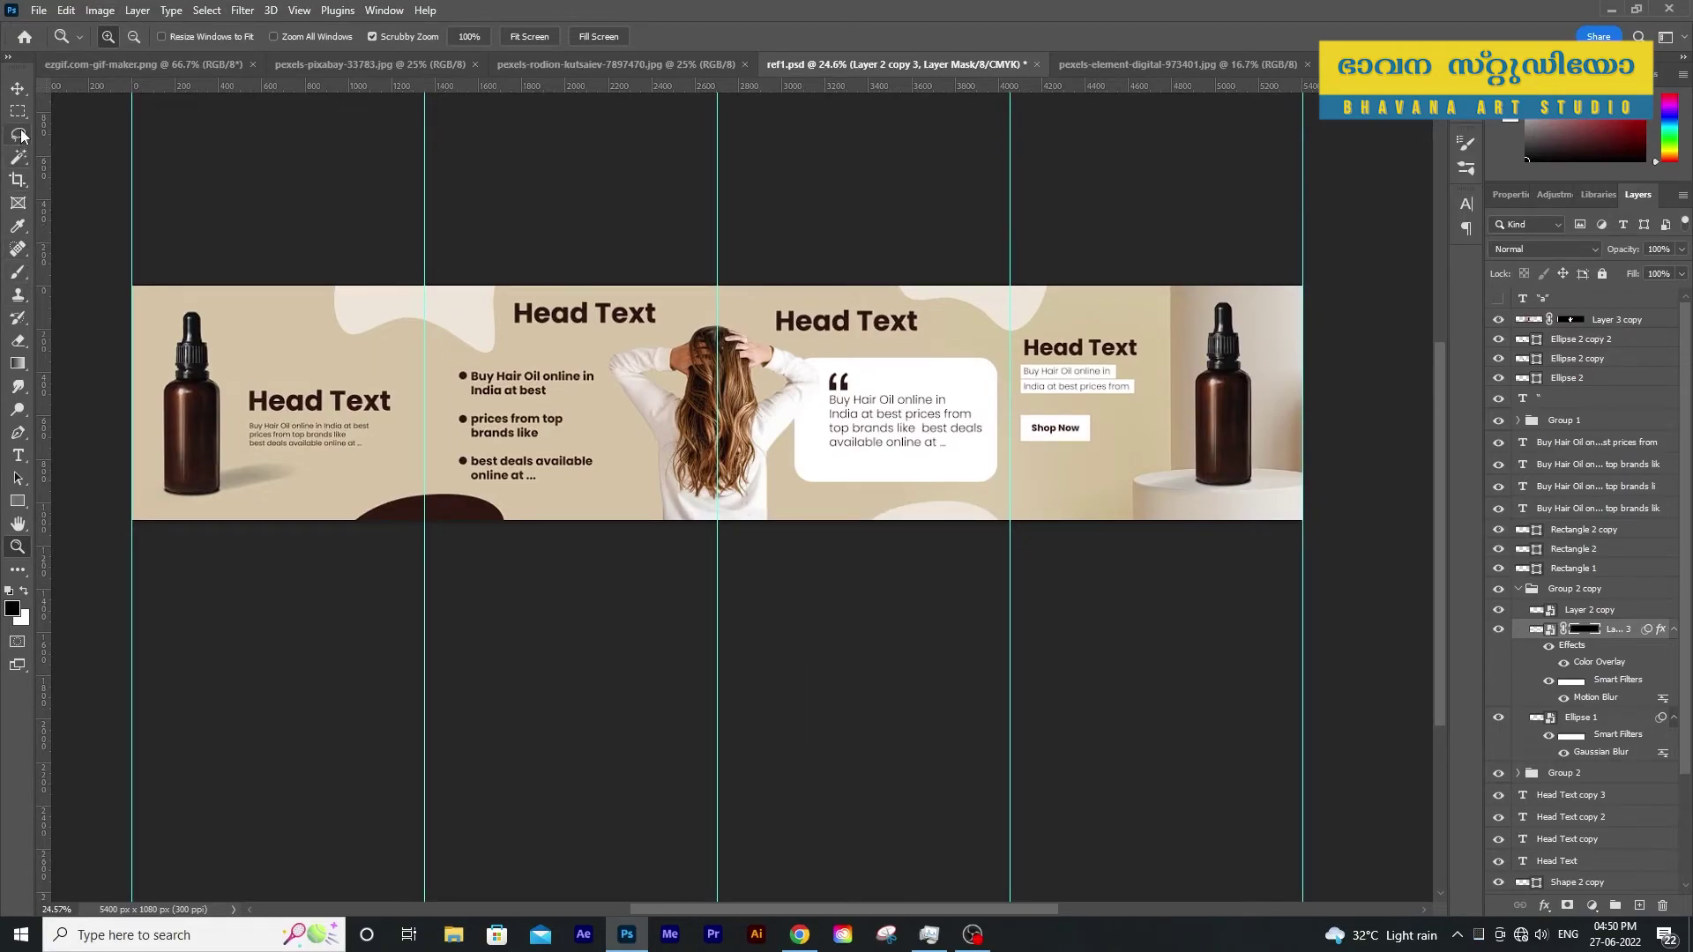
click(26, 182)
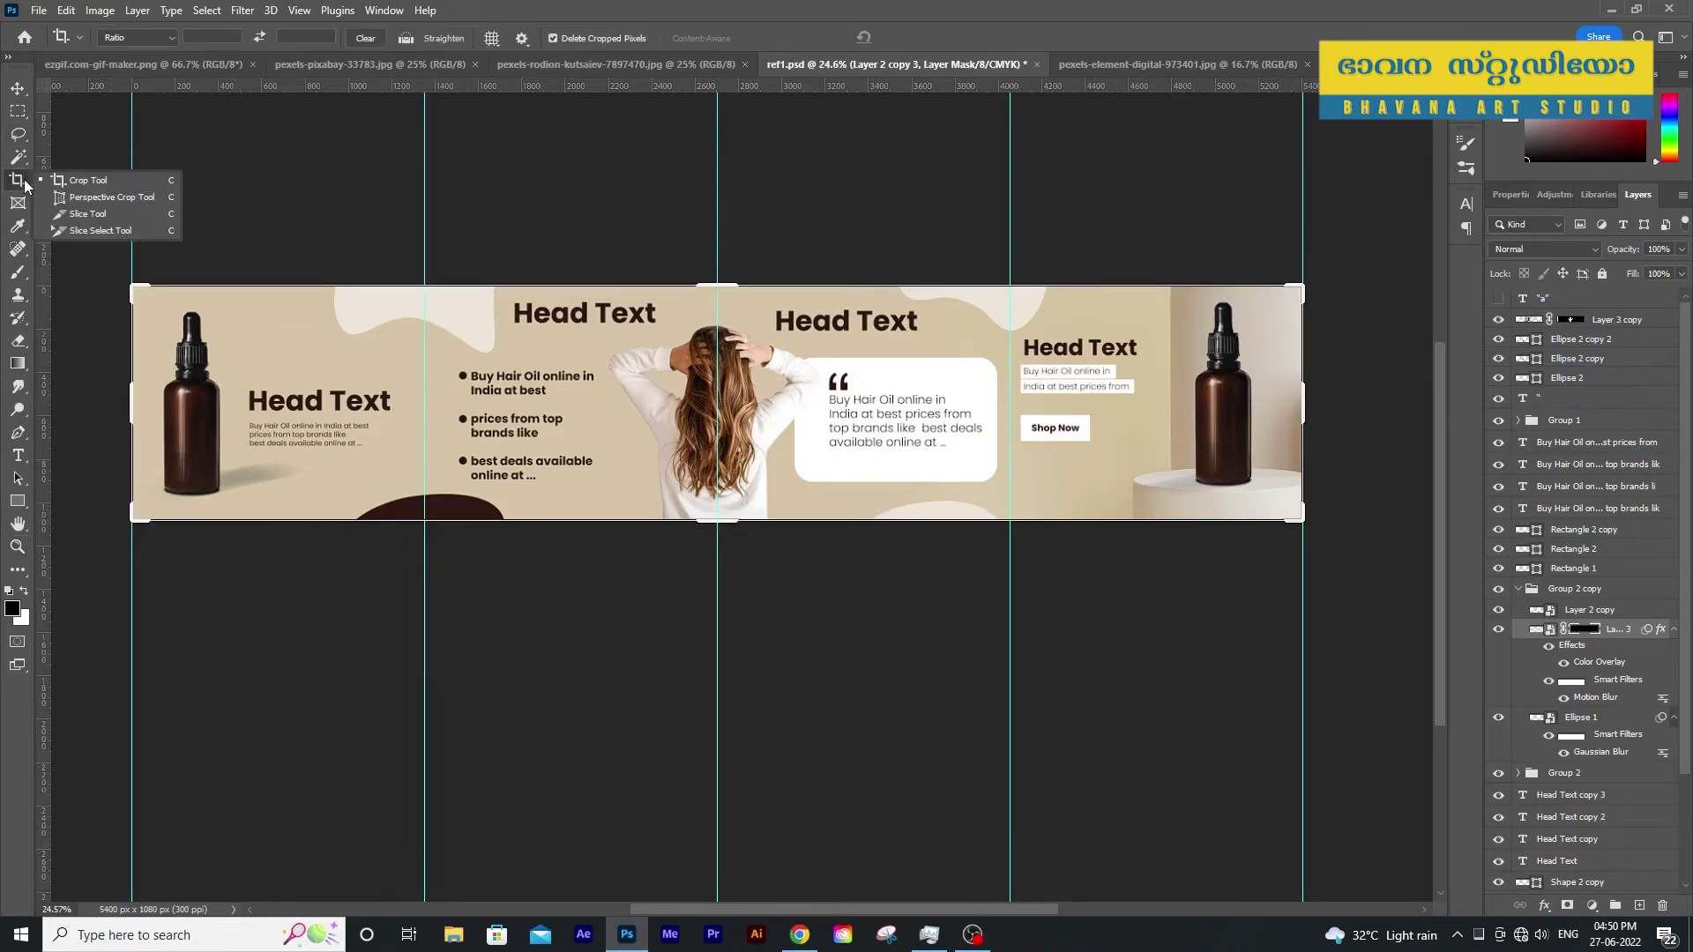
click(73, 215)
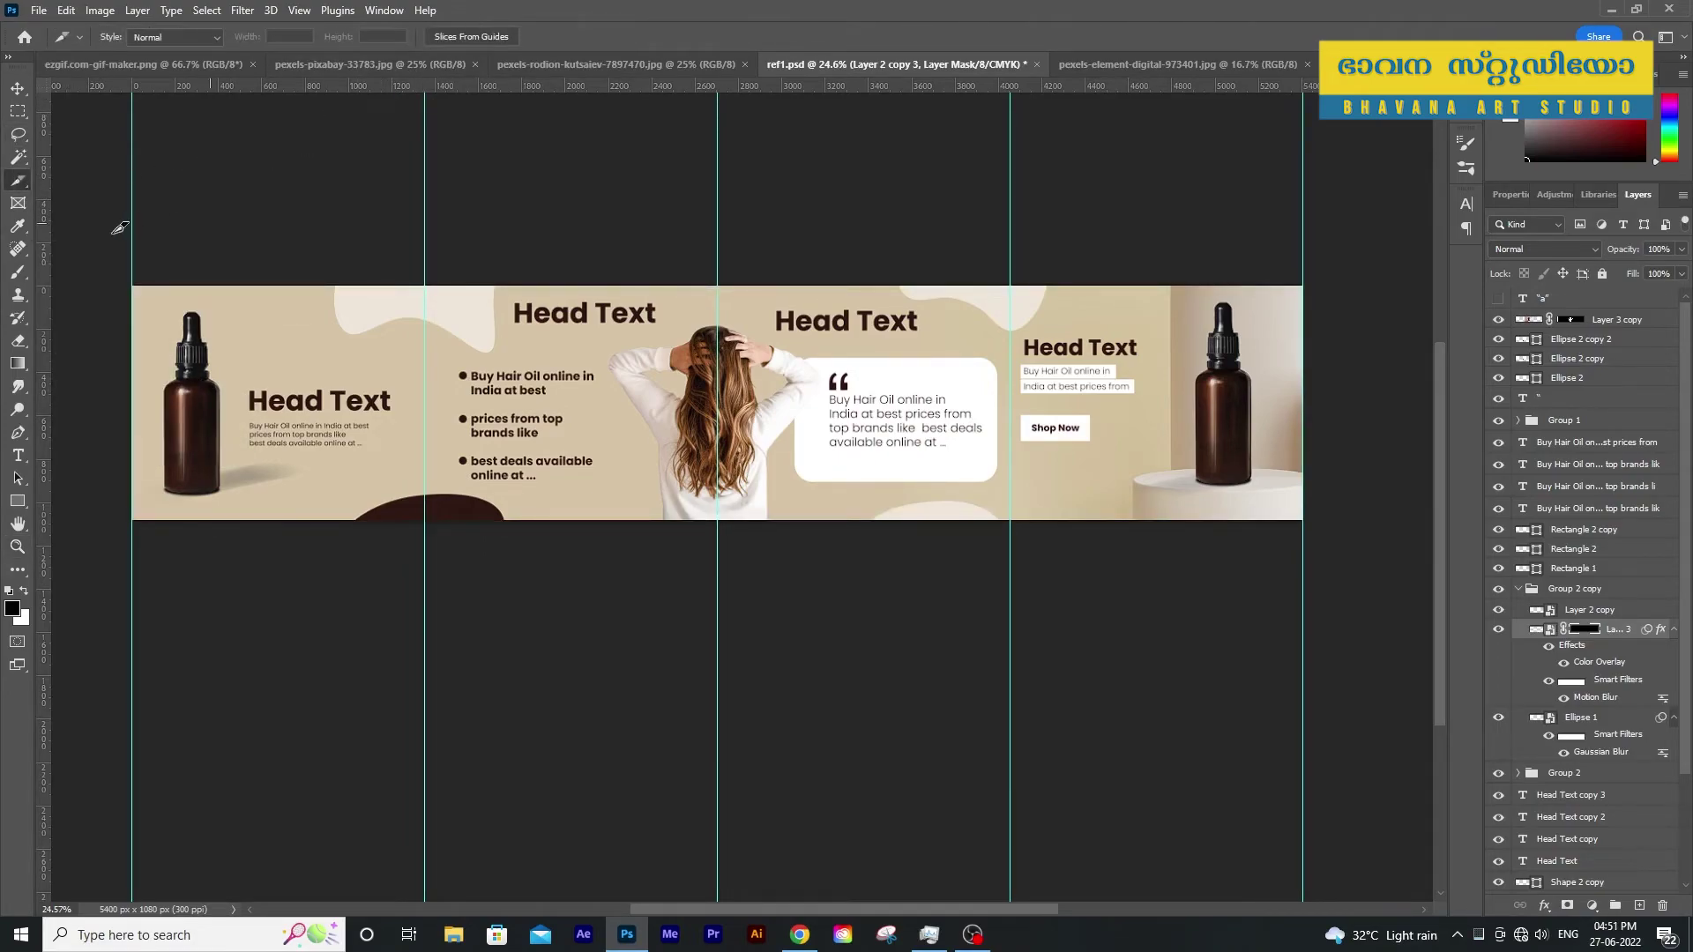
click(470, 37)
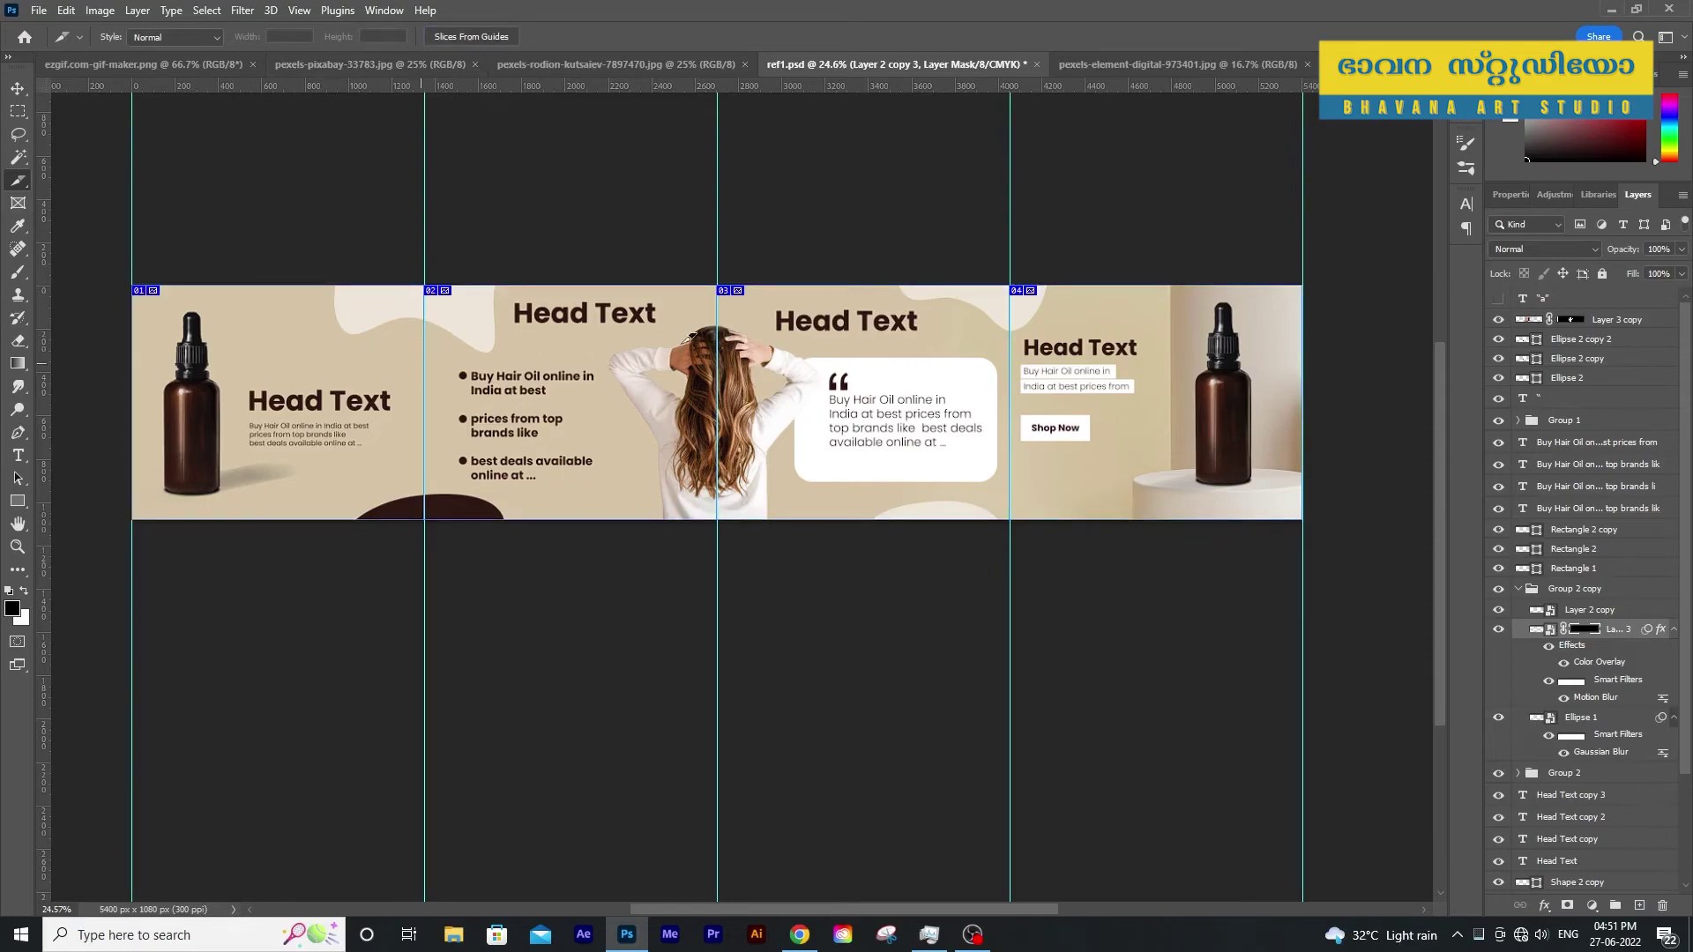
click(39, 10)
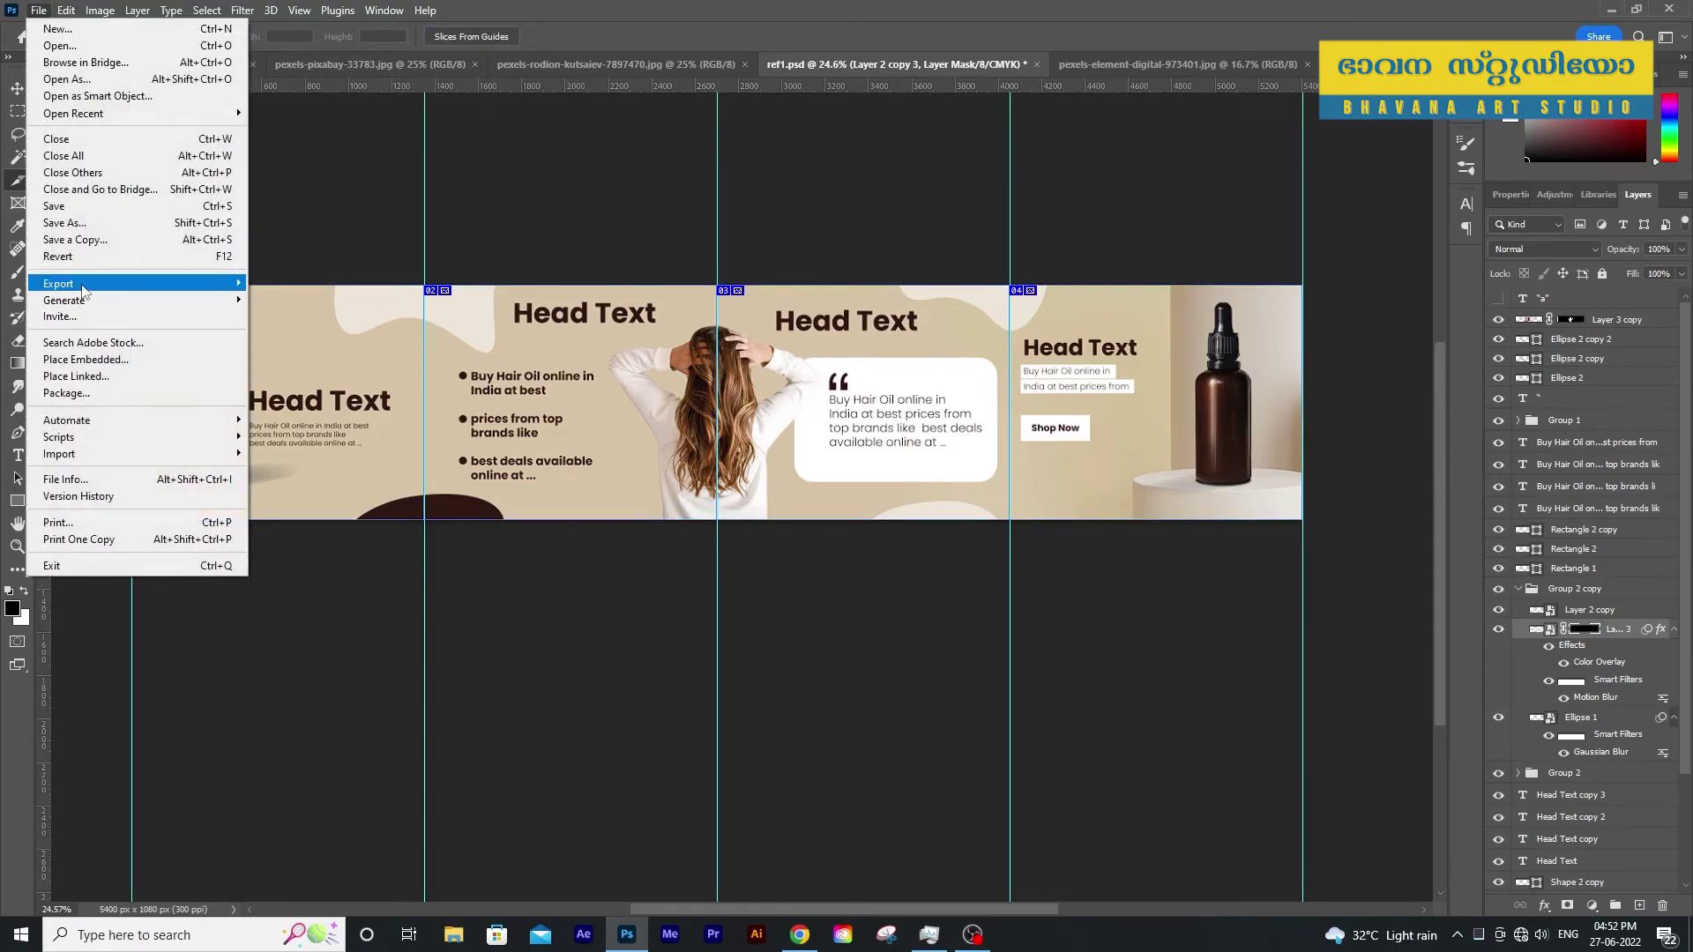
Save all slices for web as Maximum-quality JPEGs named ref1 in folder 7
mouse_move(133, 282)
click(328, 355)
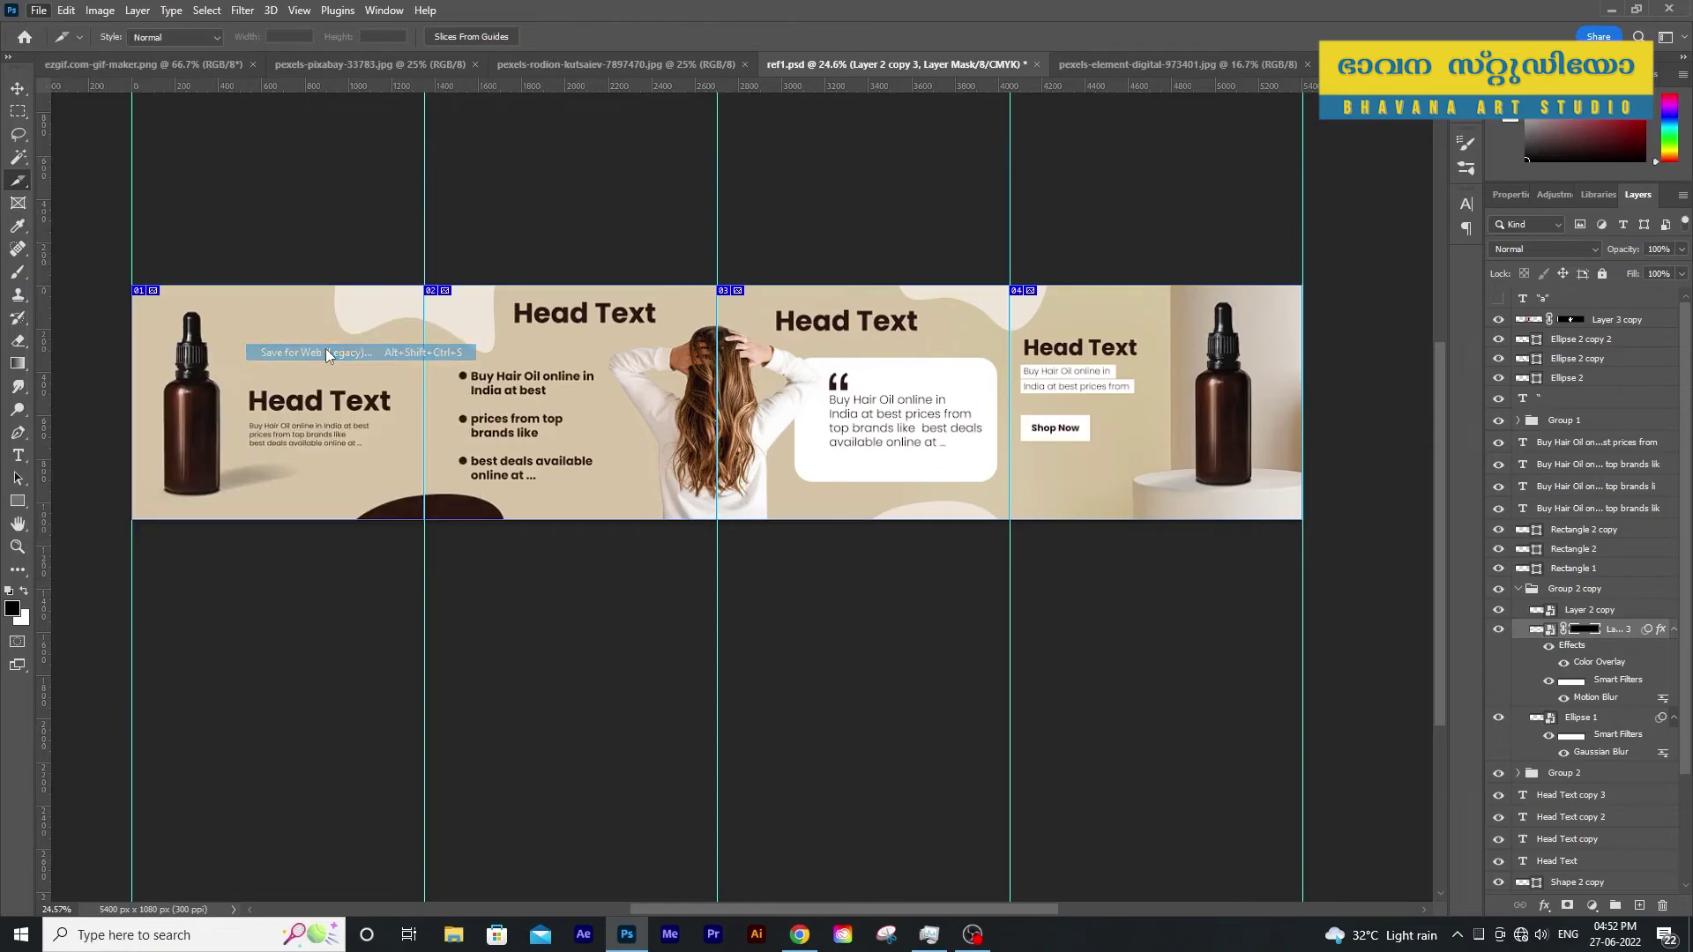
click(1084, 175)
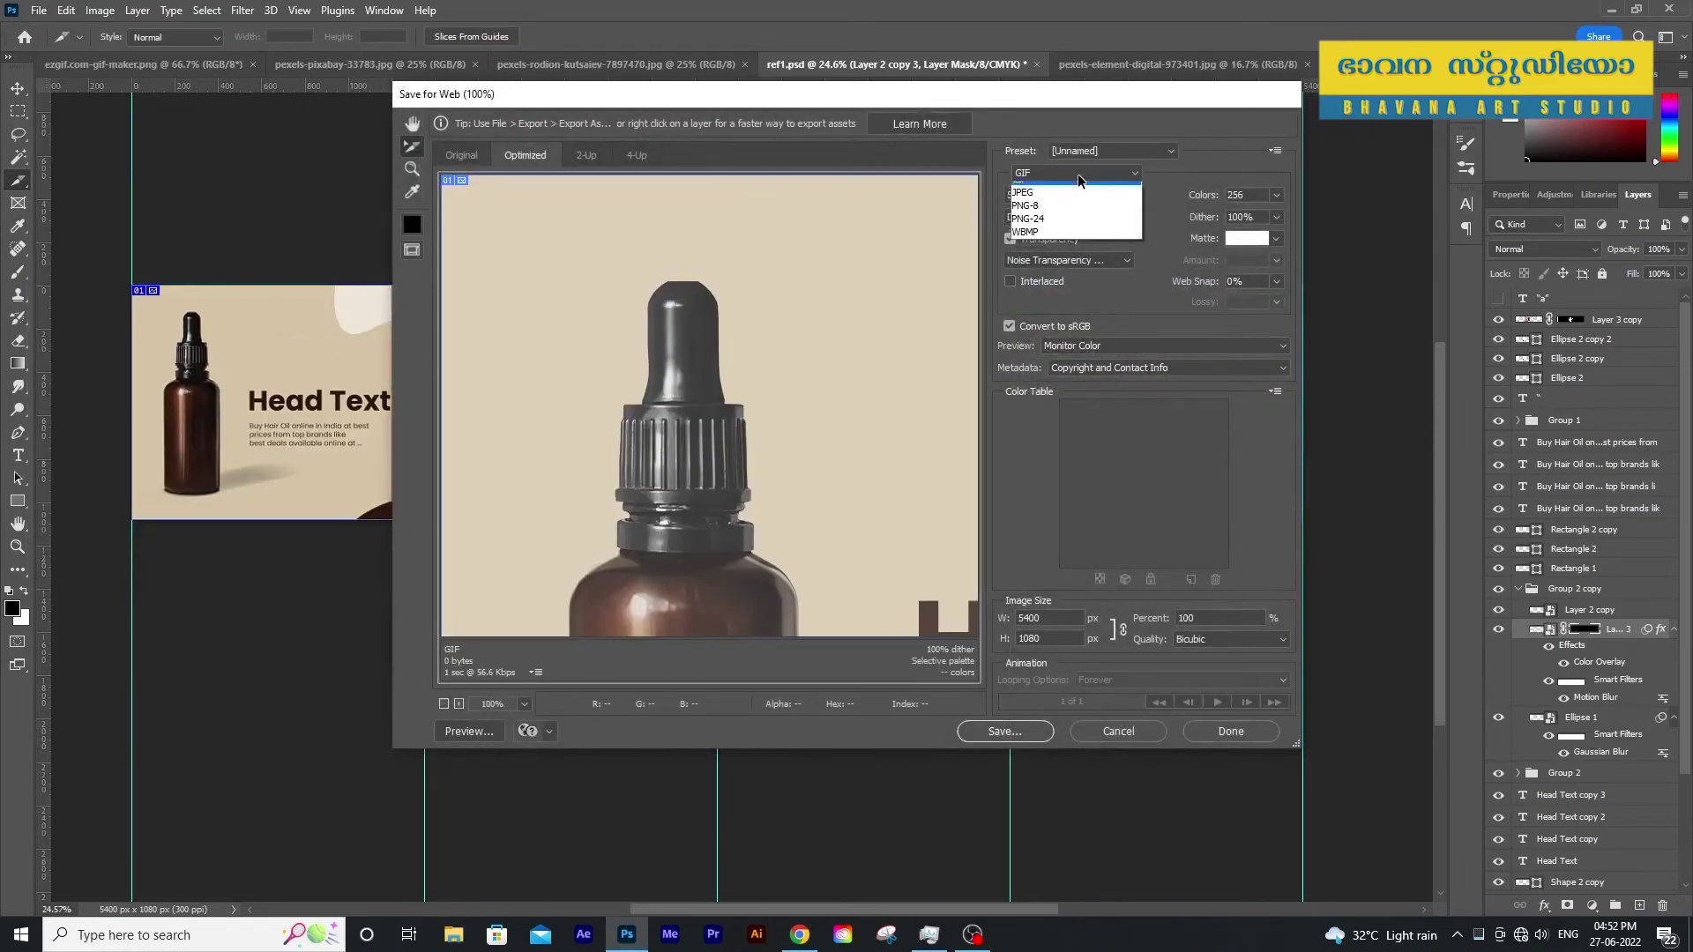
click(1055, 207)
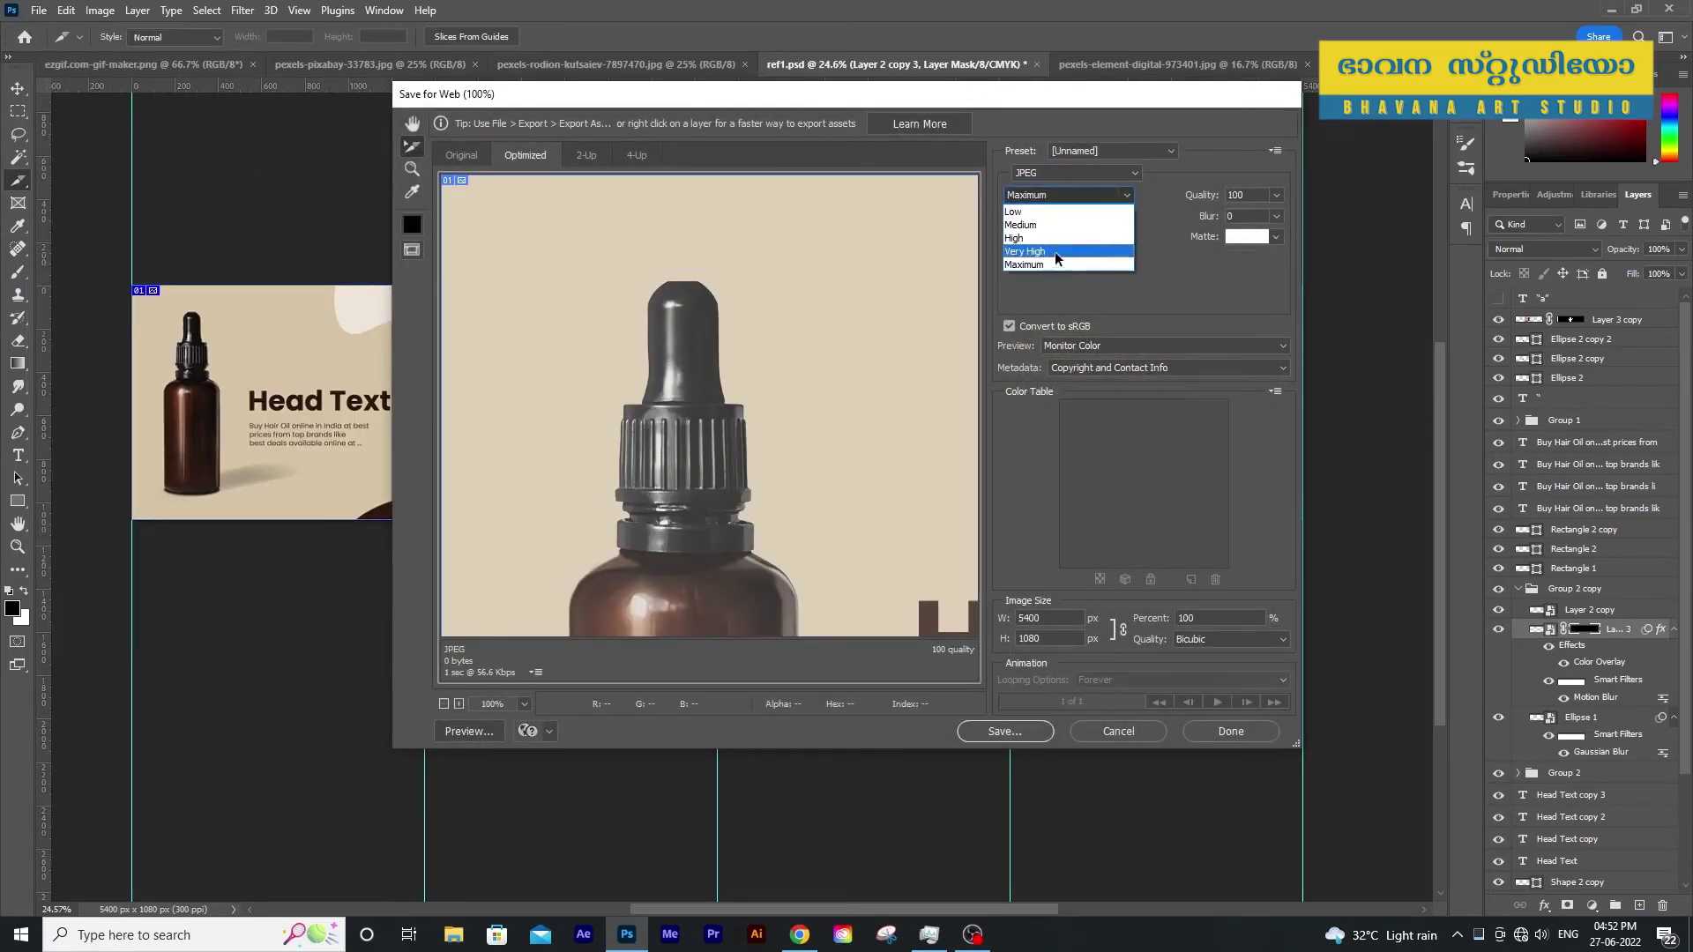
click(1049, 267)
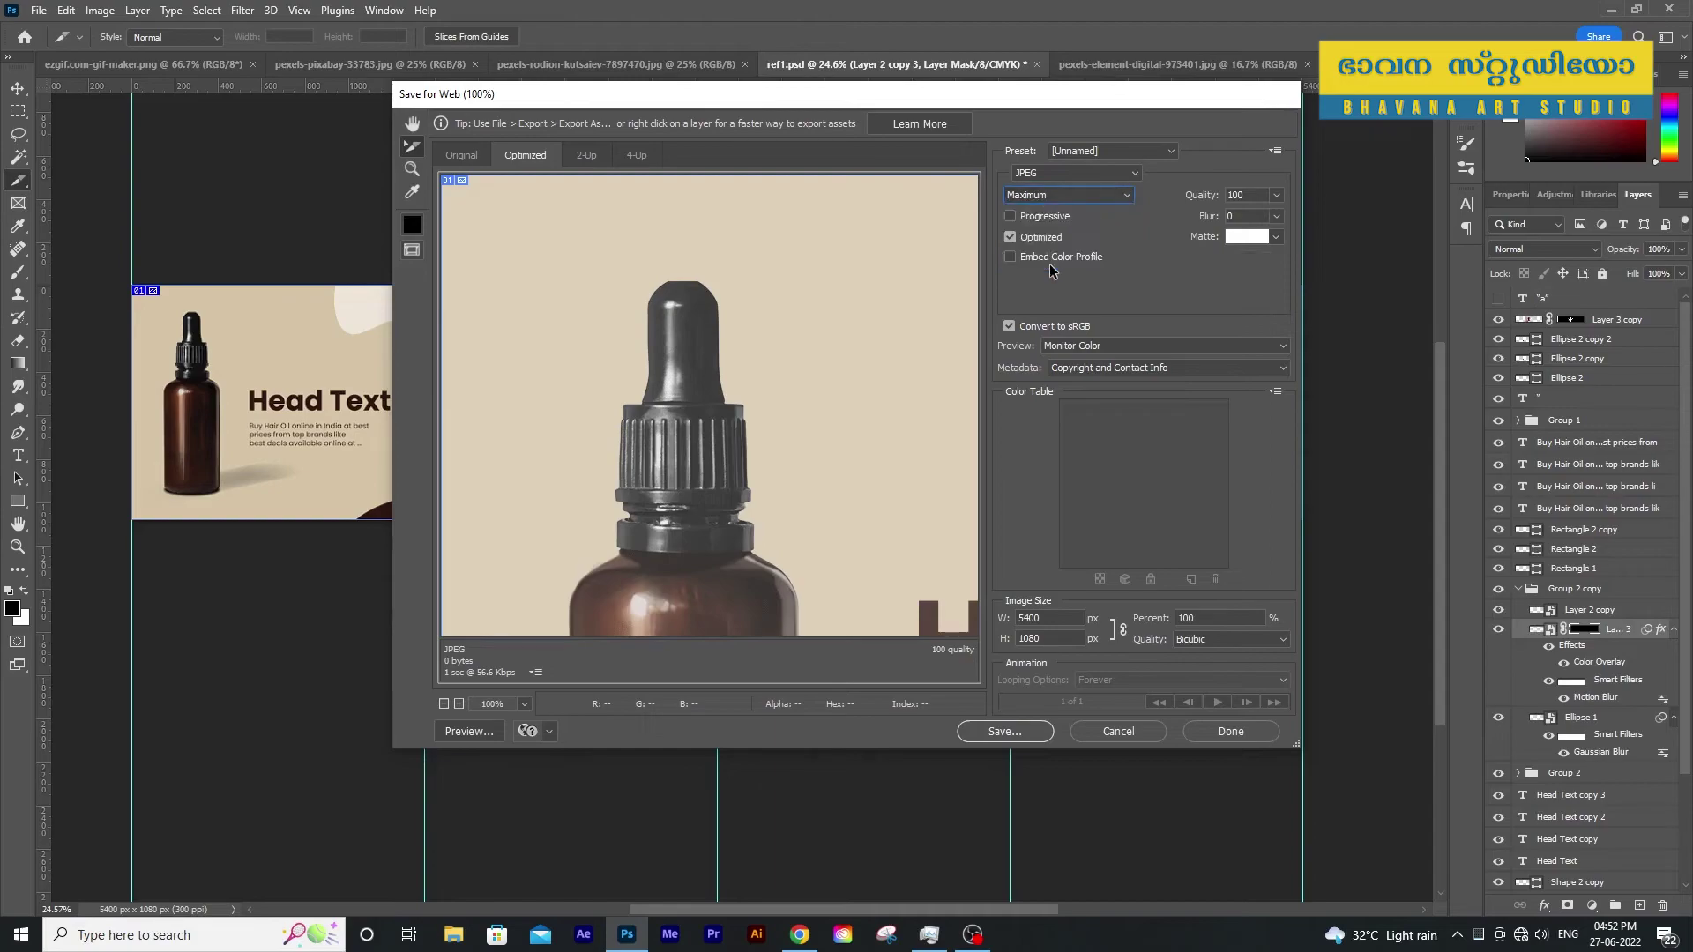
click(996, 732)
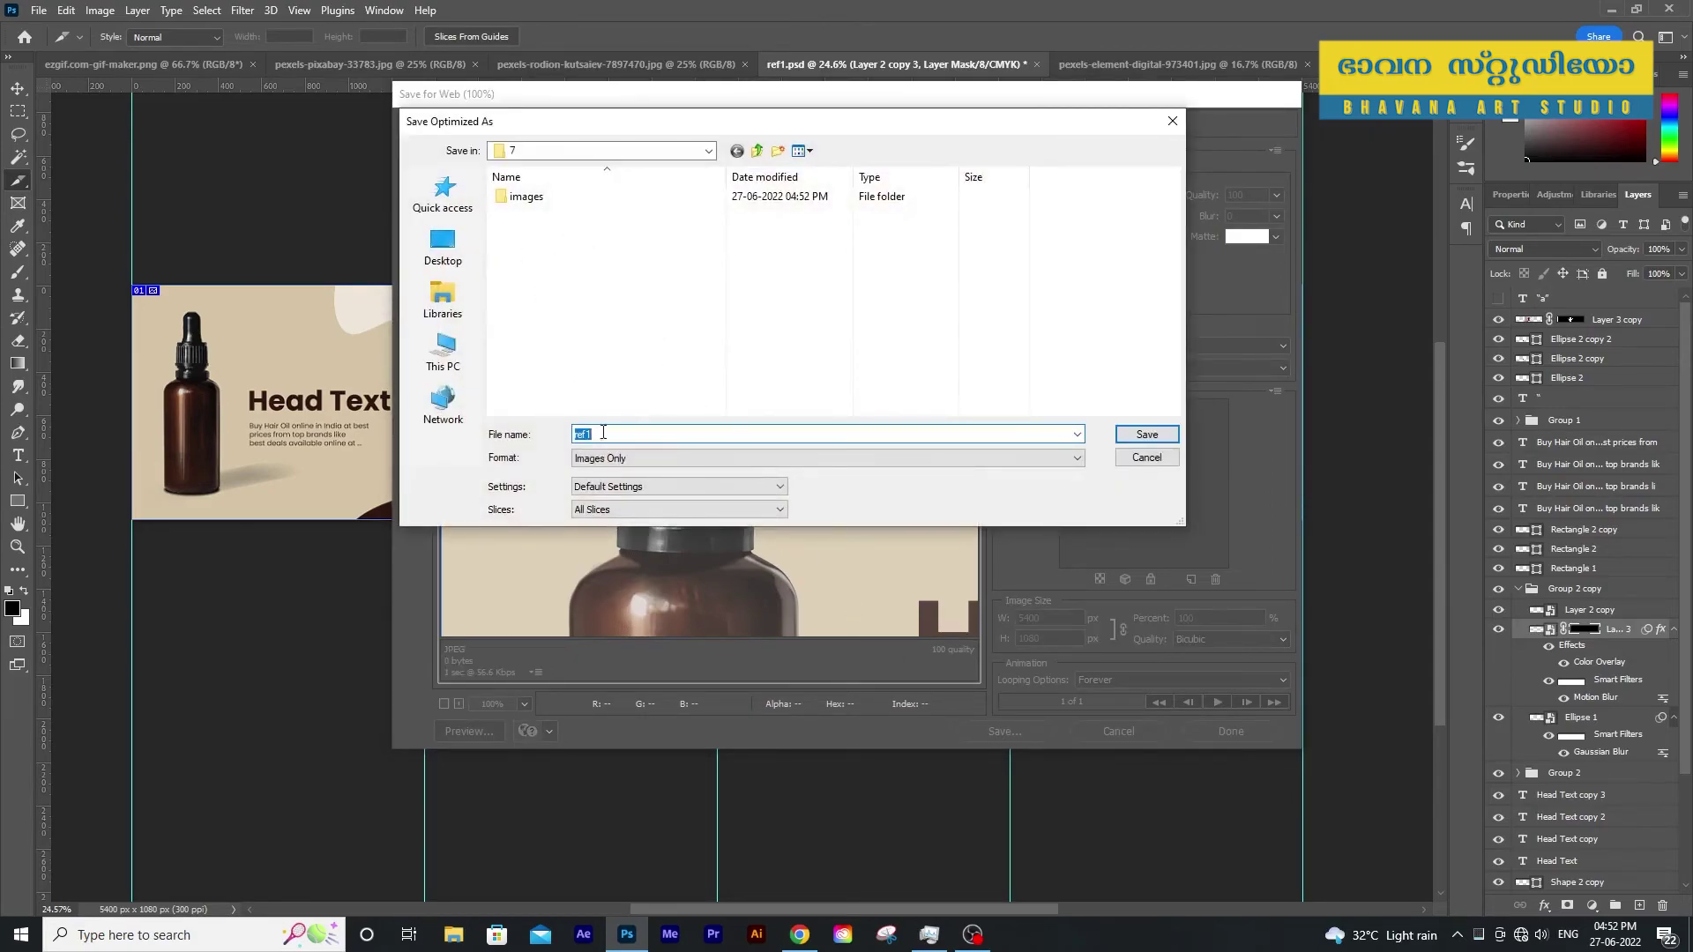
click(1155, 437)
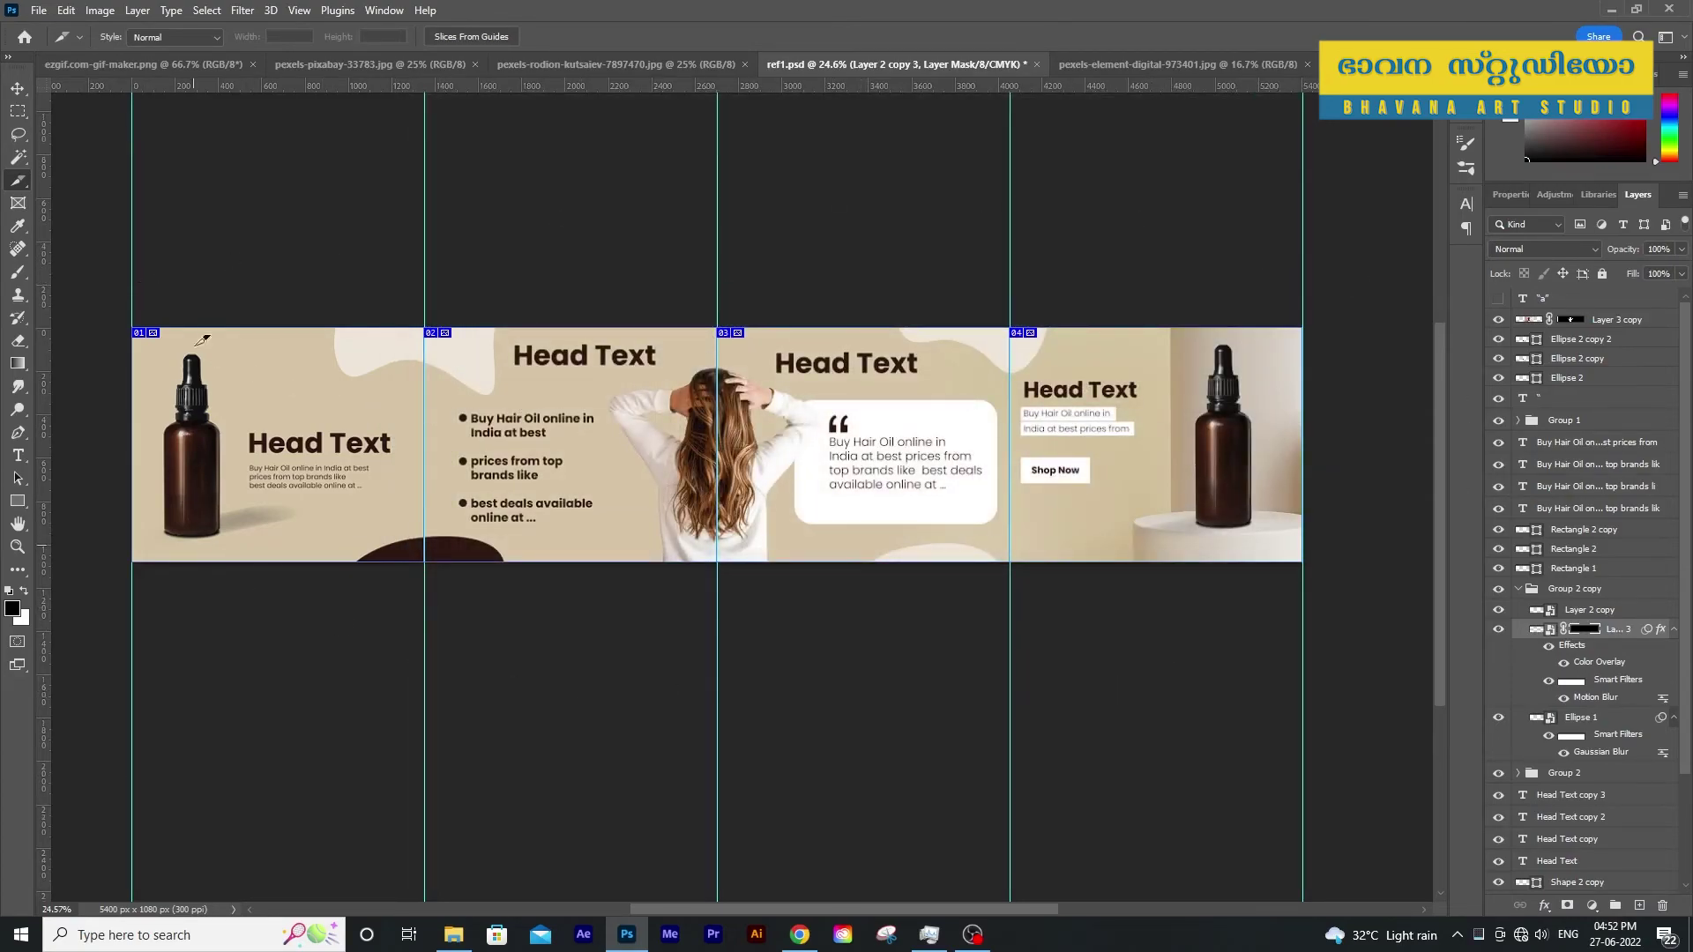
Open the four exported ref1 JPEGs from the images folder in Photos
click(453, 934)
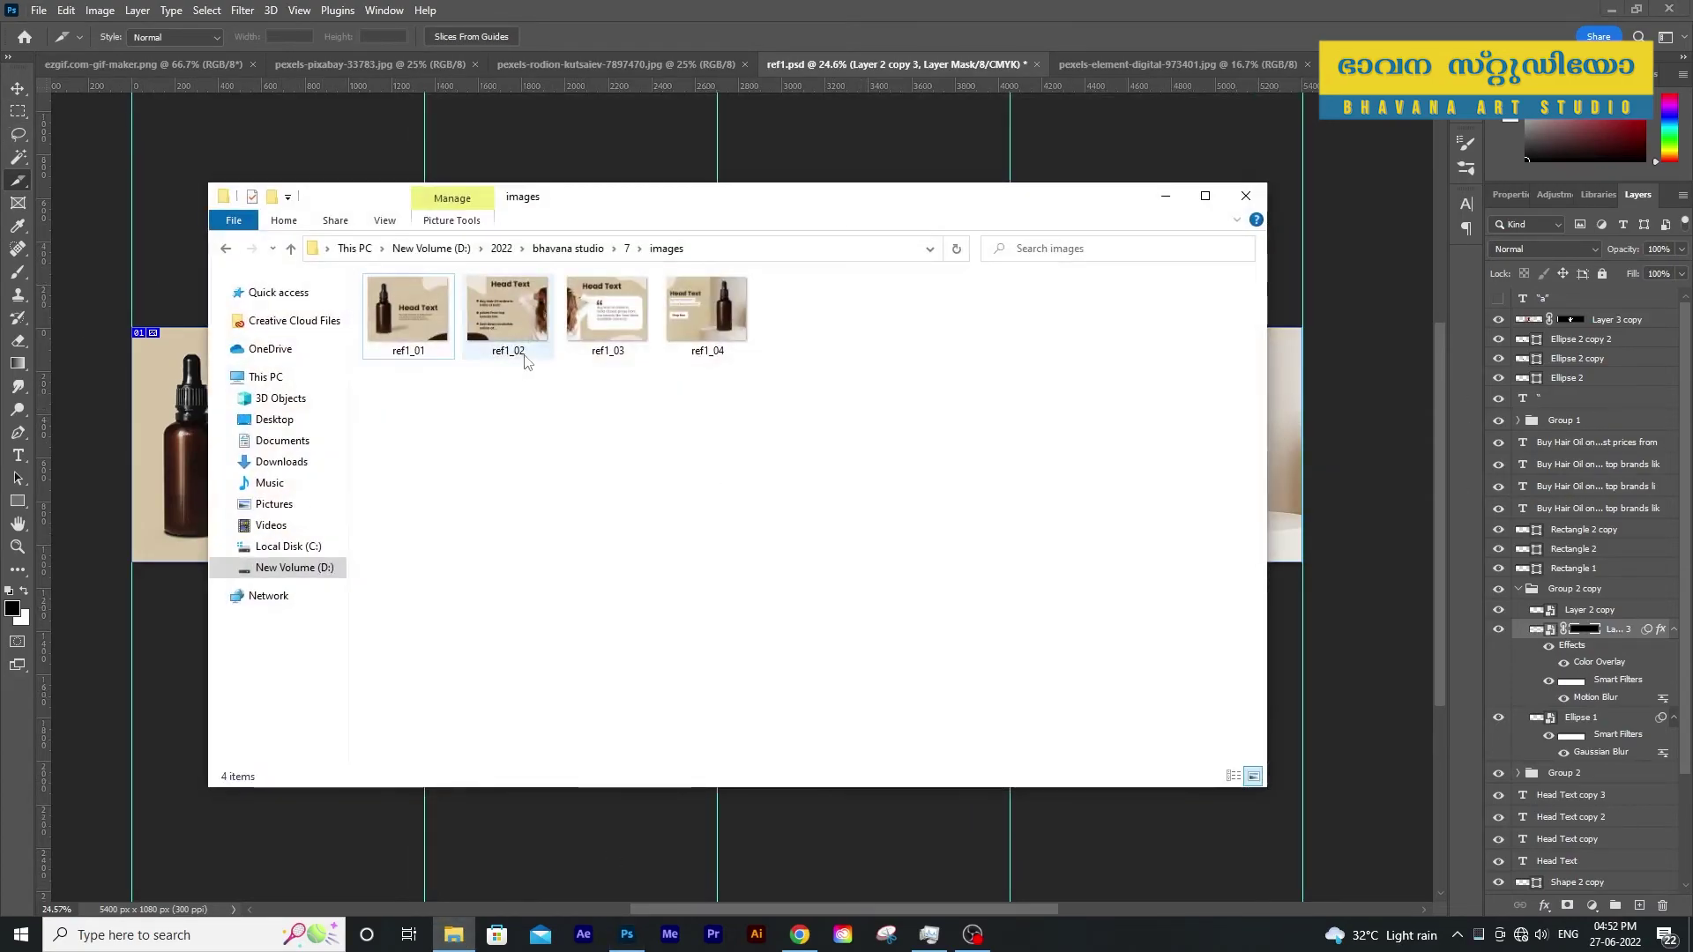
drag(824, 379, 423, 308)
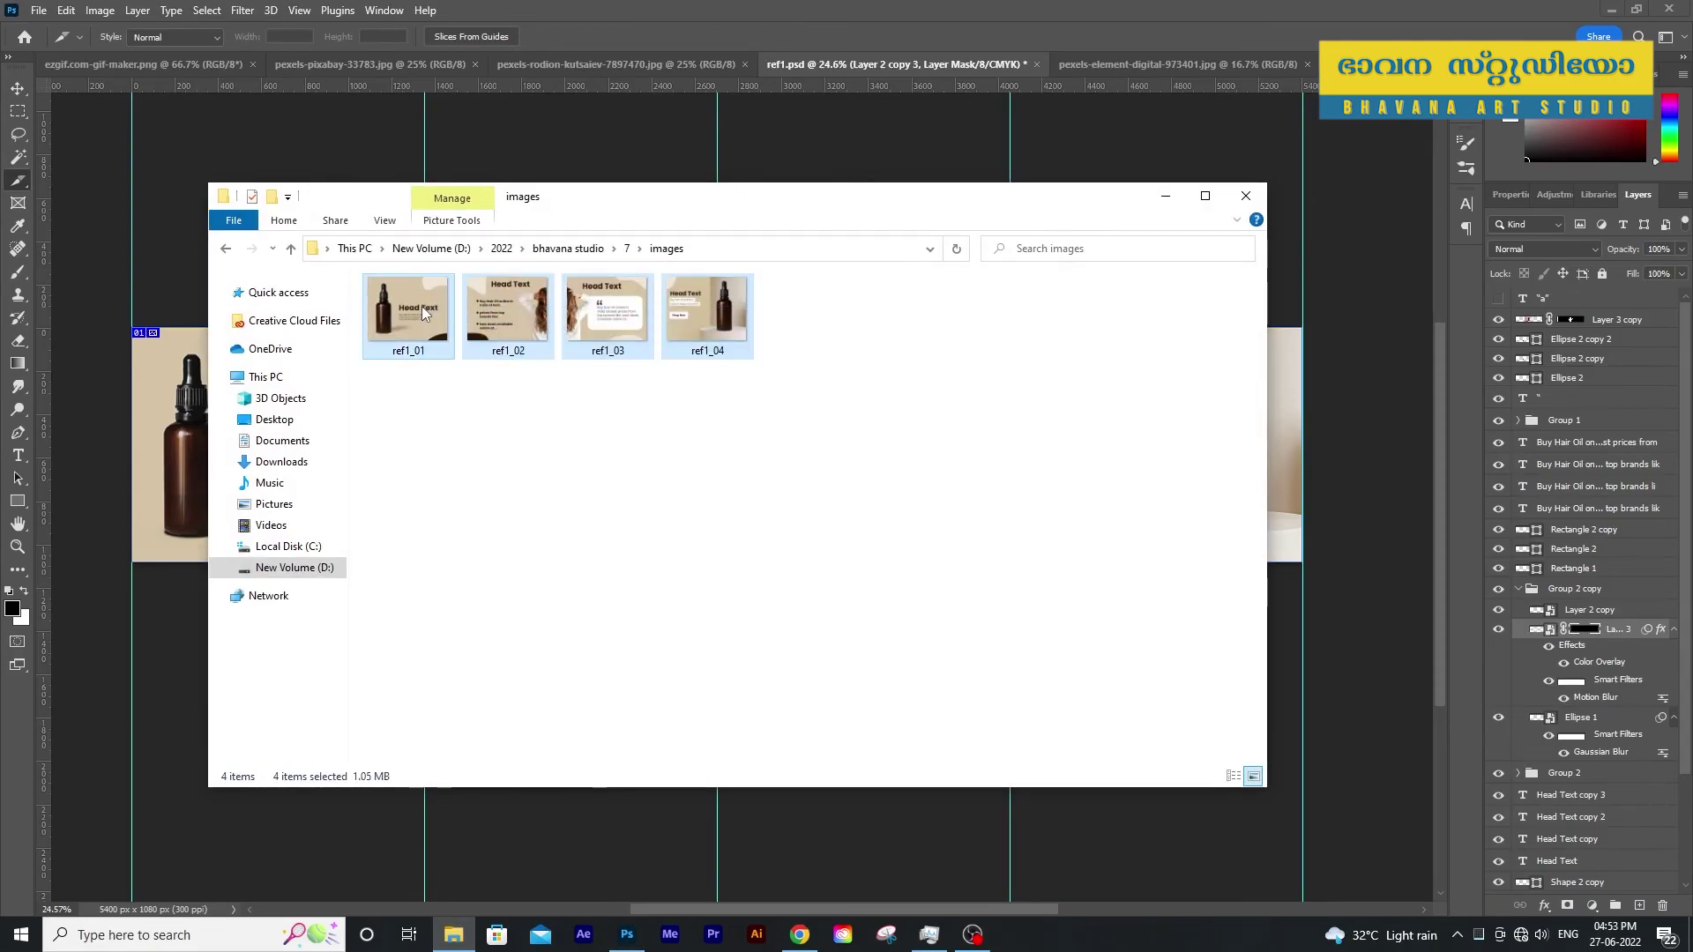
right_click(422, 307)
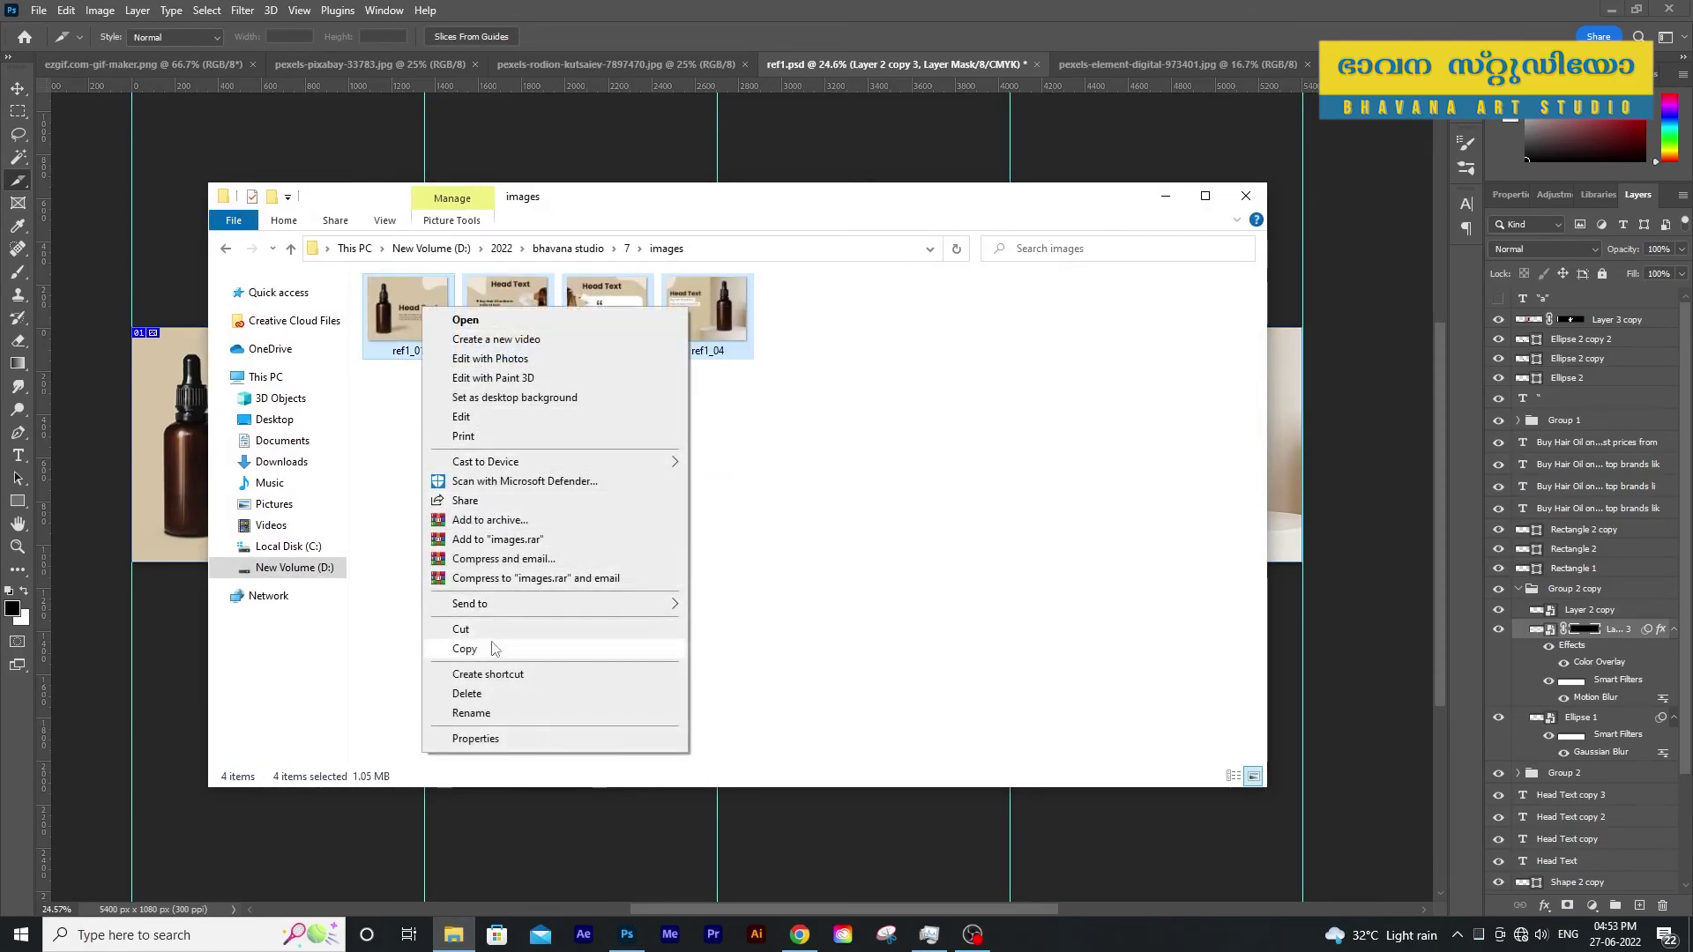
click(484, 321)
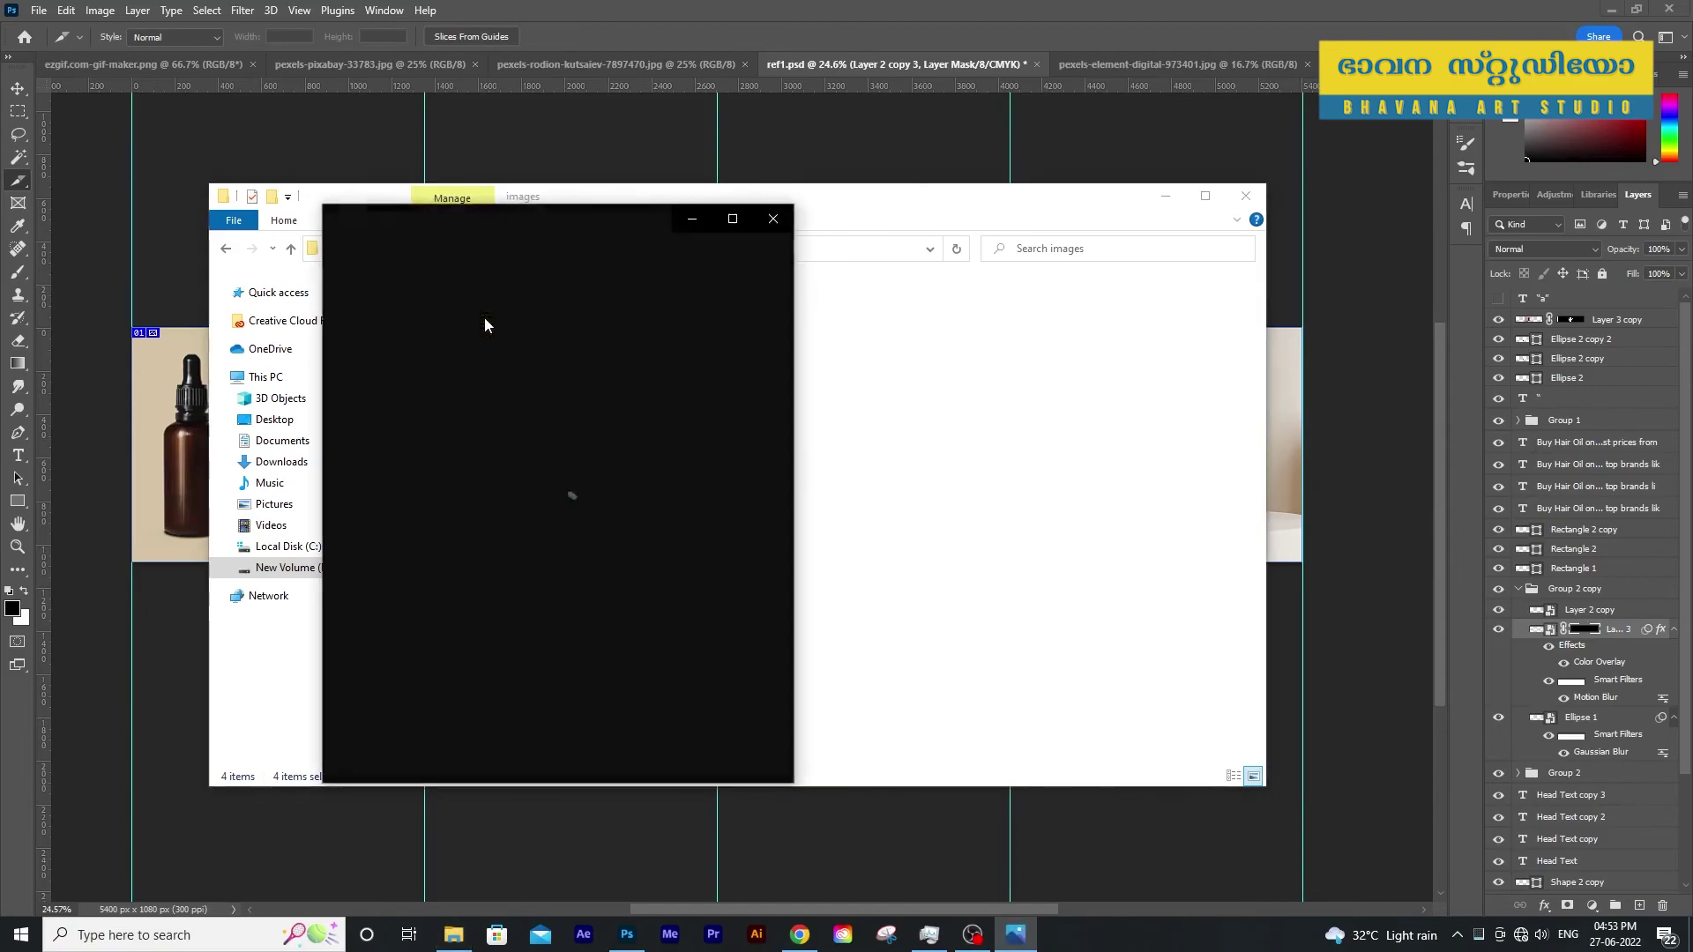
Browse through each exported slice, ref1_01 to ref1_04, then close Photos
key(Right)
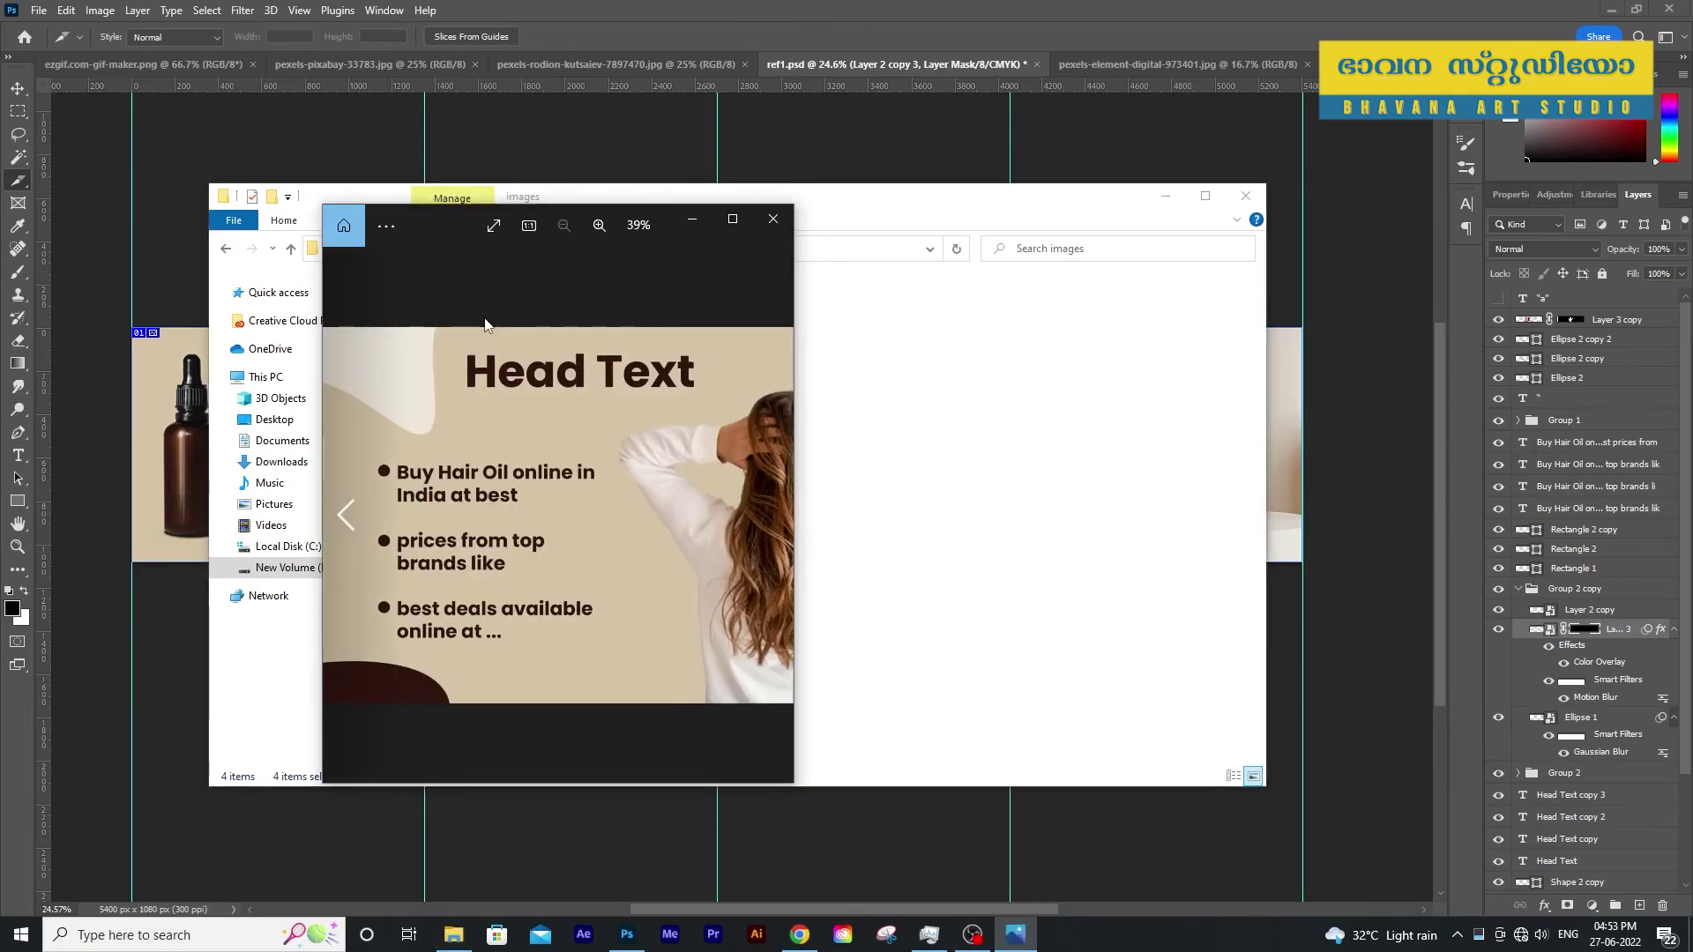
key(Right)
key(Right)
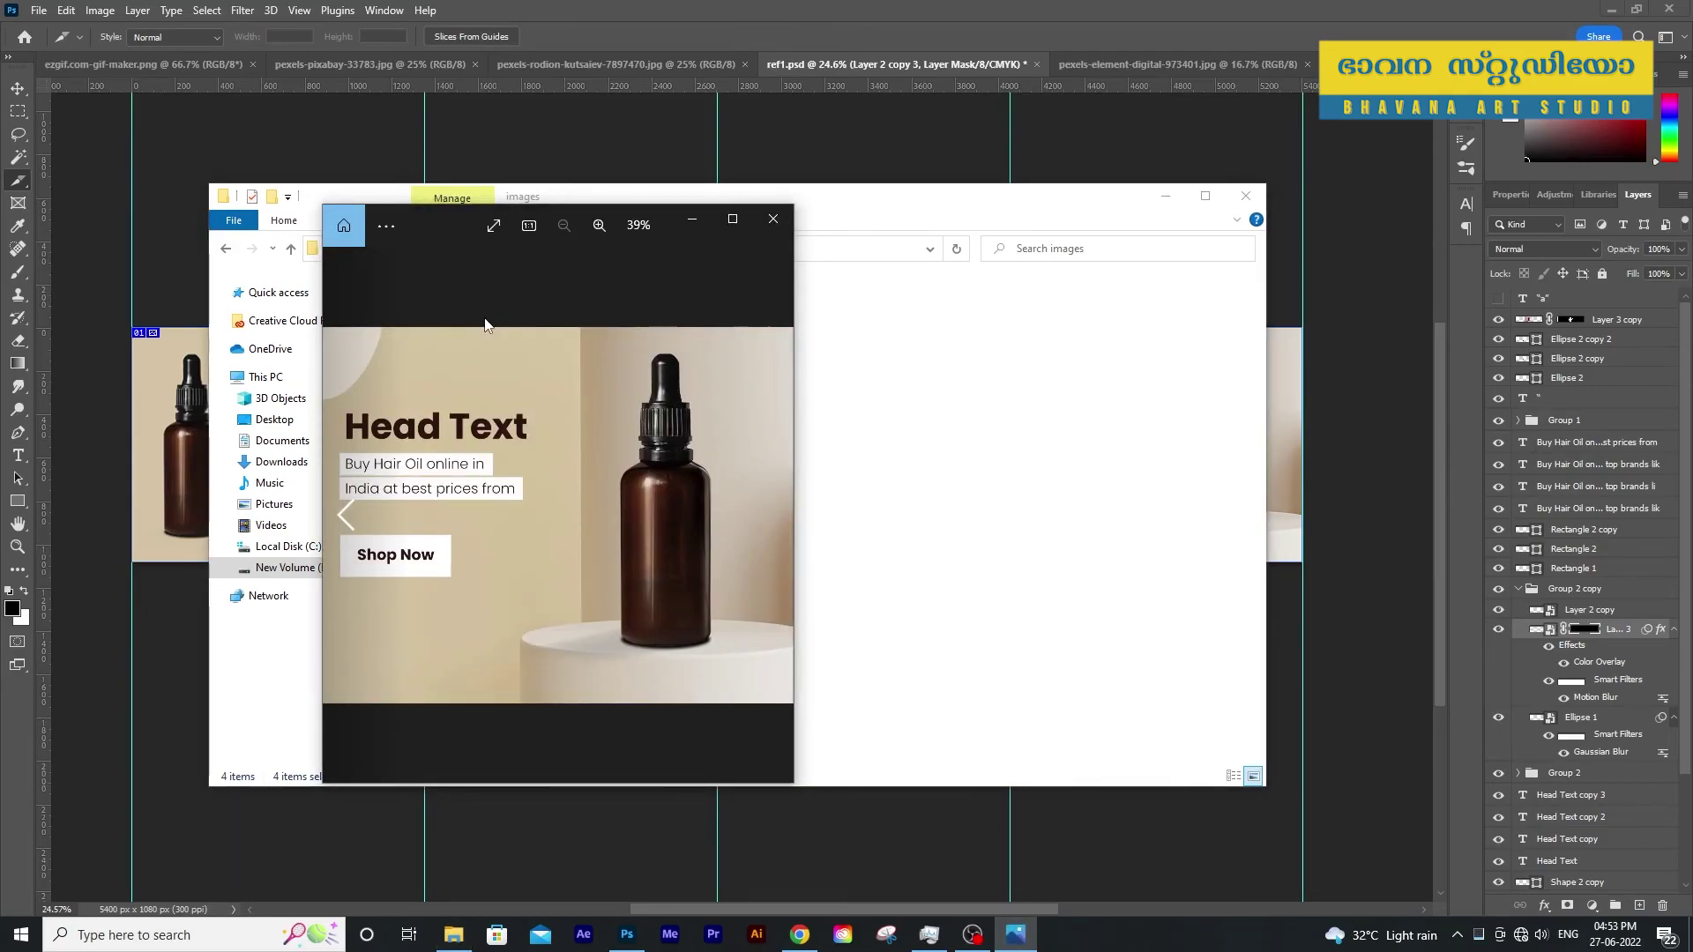
key(Left)
key(Left)
key(Left)
key(Right)
key(Right)
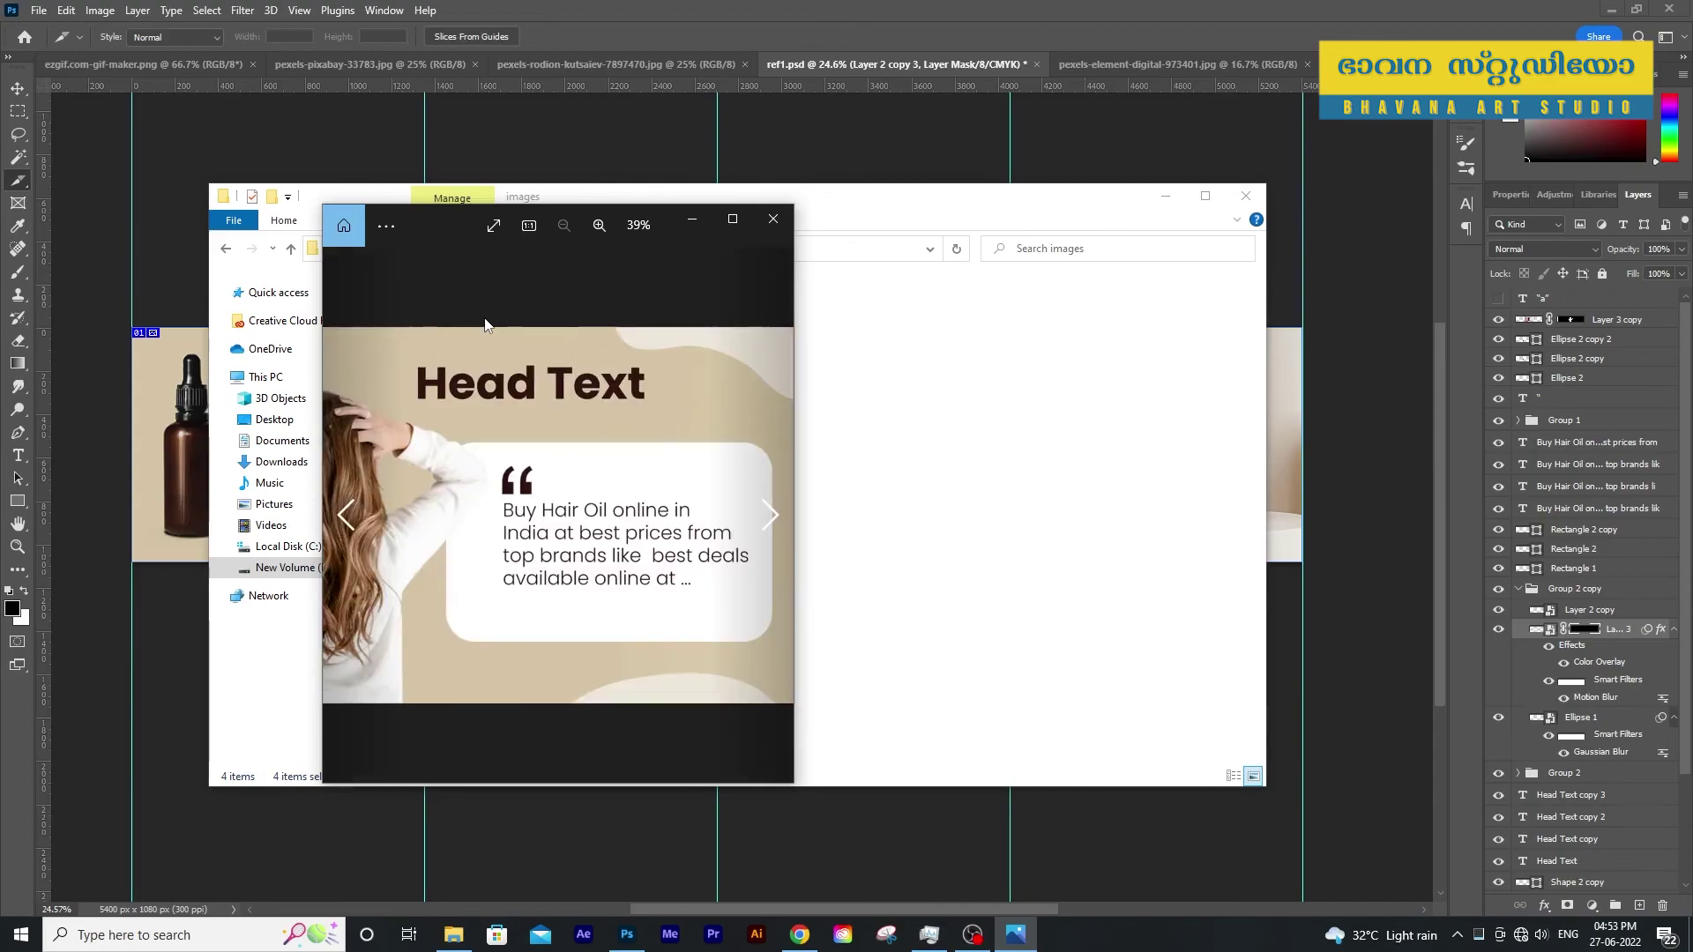
key(Right)
key(Left)
key(Left)
key(Left)
key(Right)
key(Right)
key(Left)
key(Left)
key(Right)
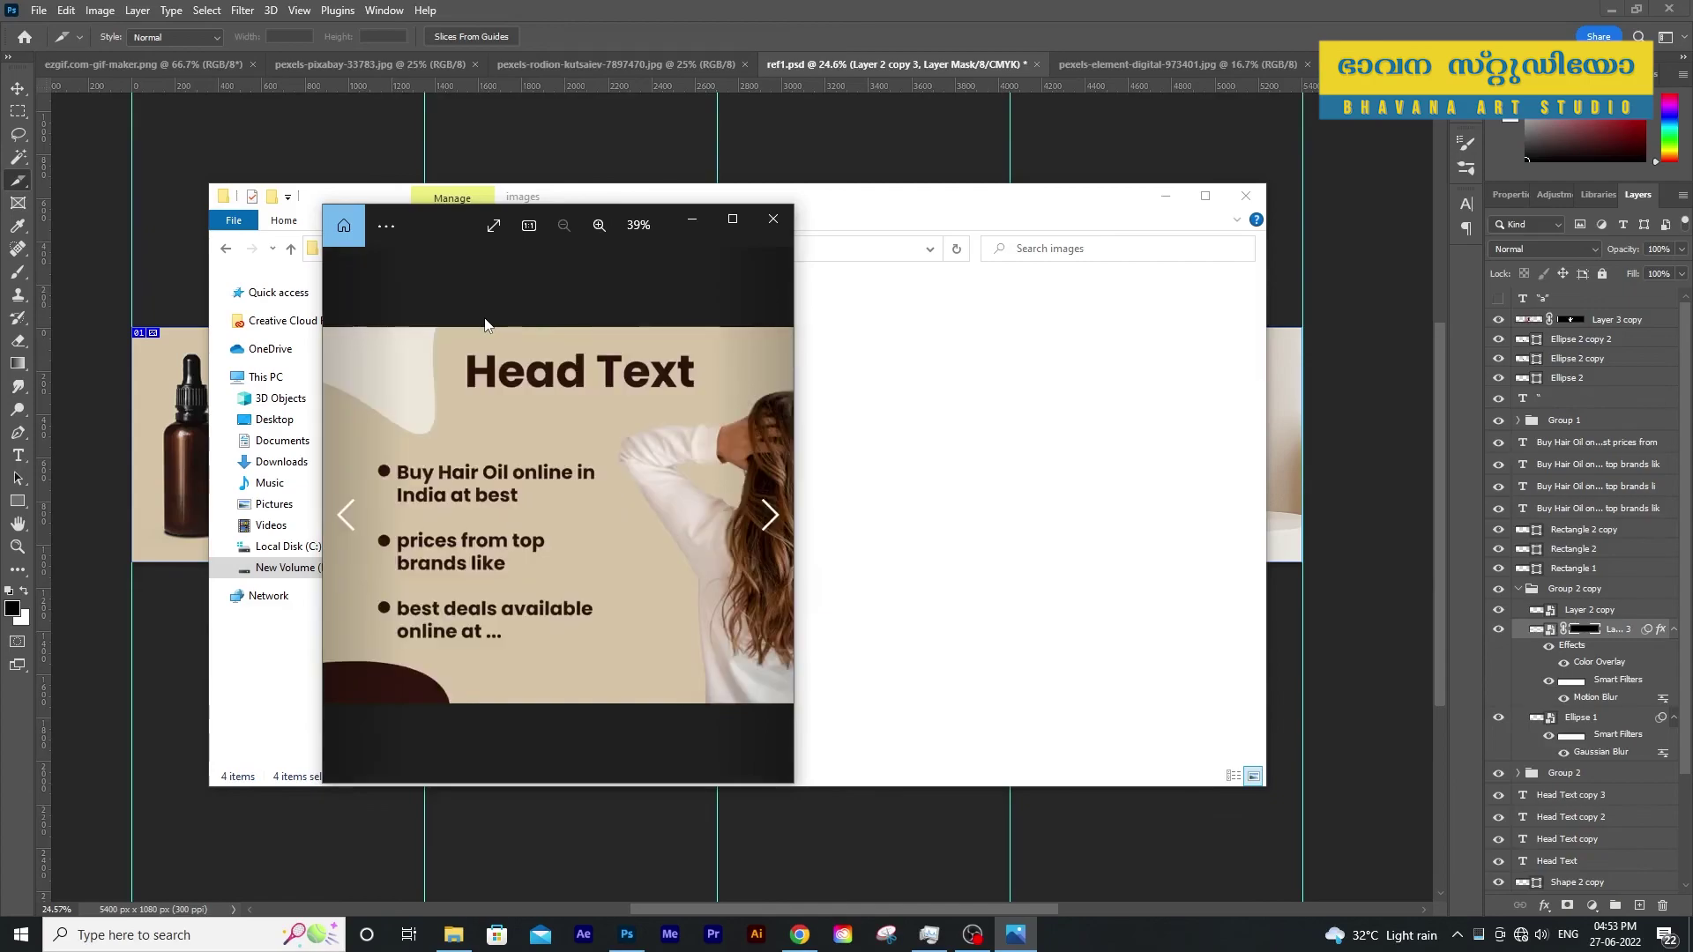
key(Right)
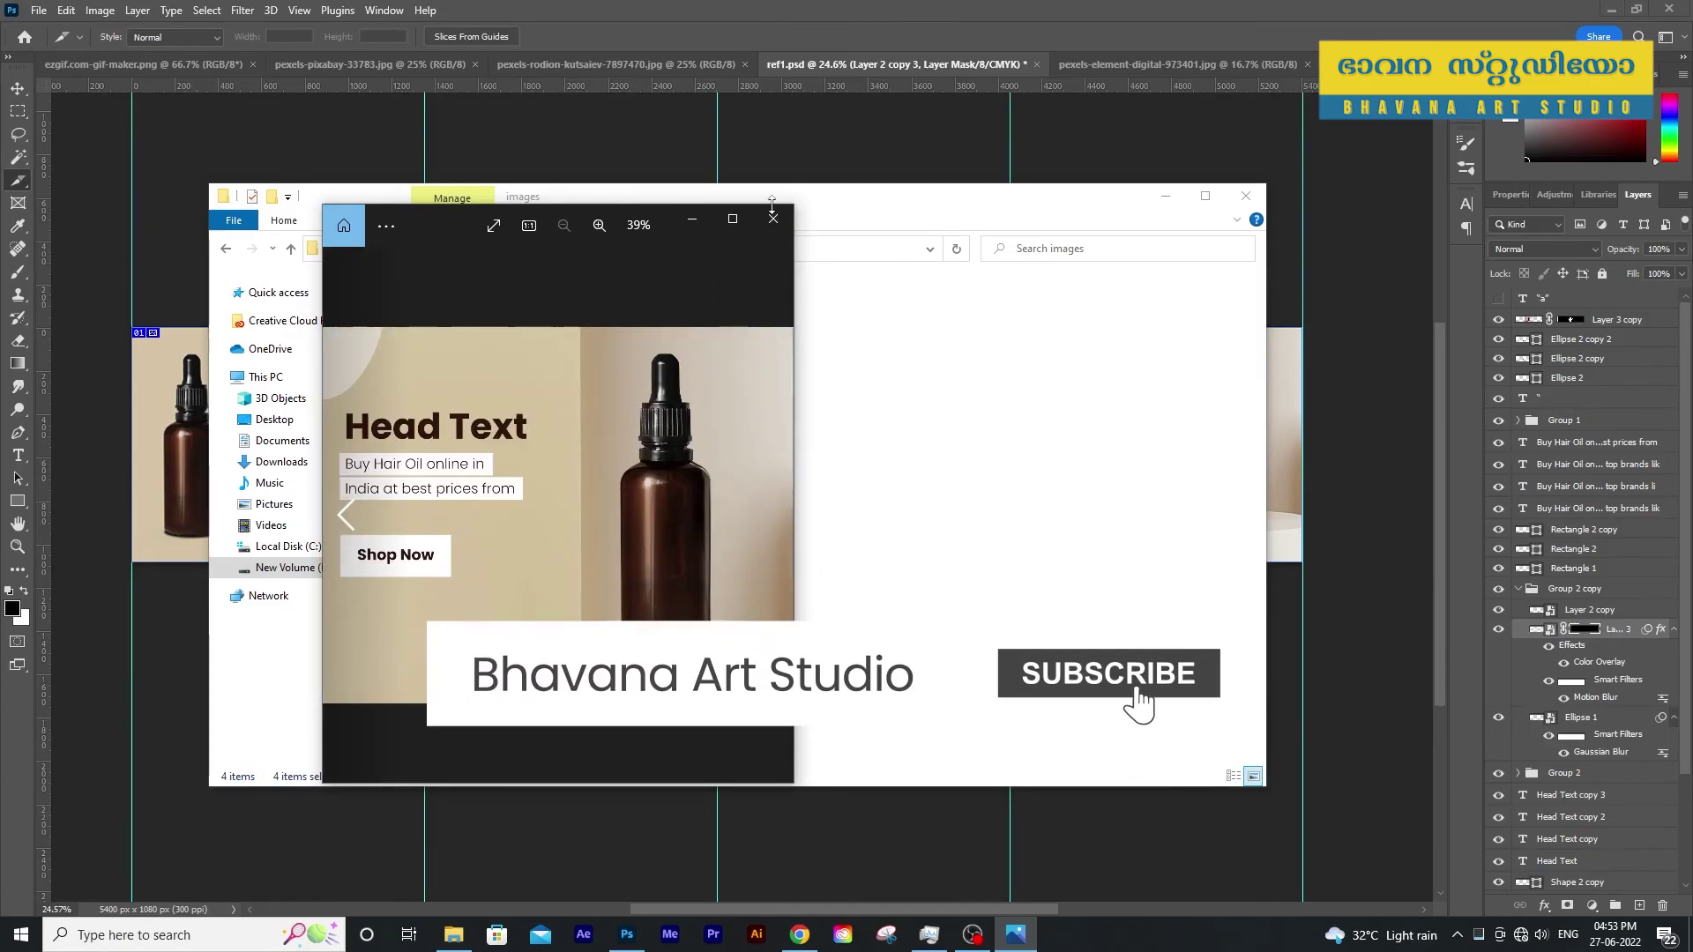
click(773, 218)
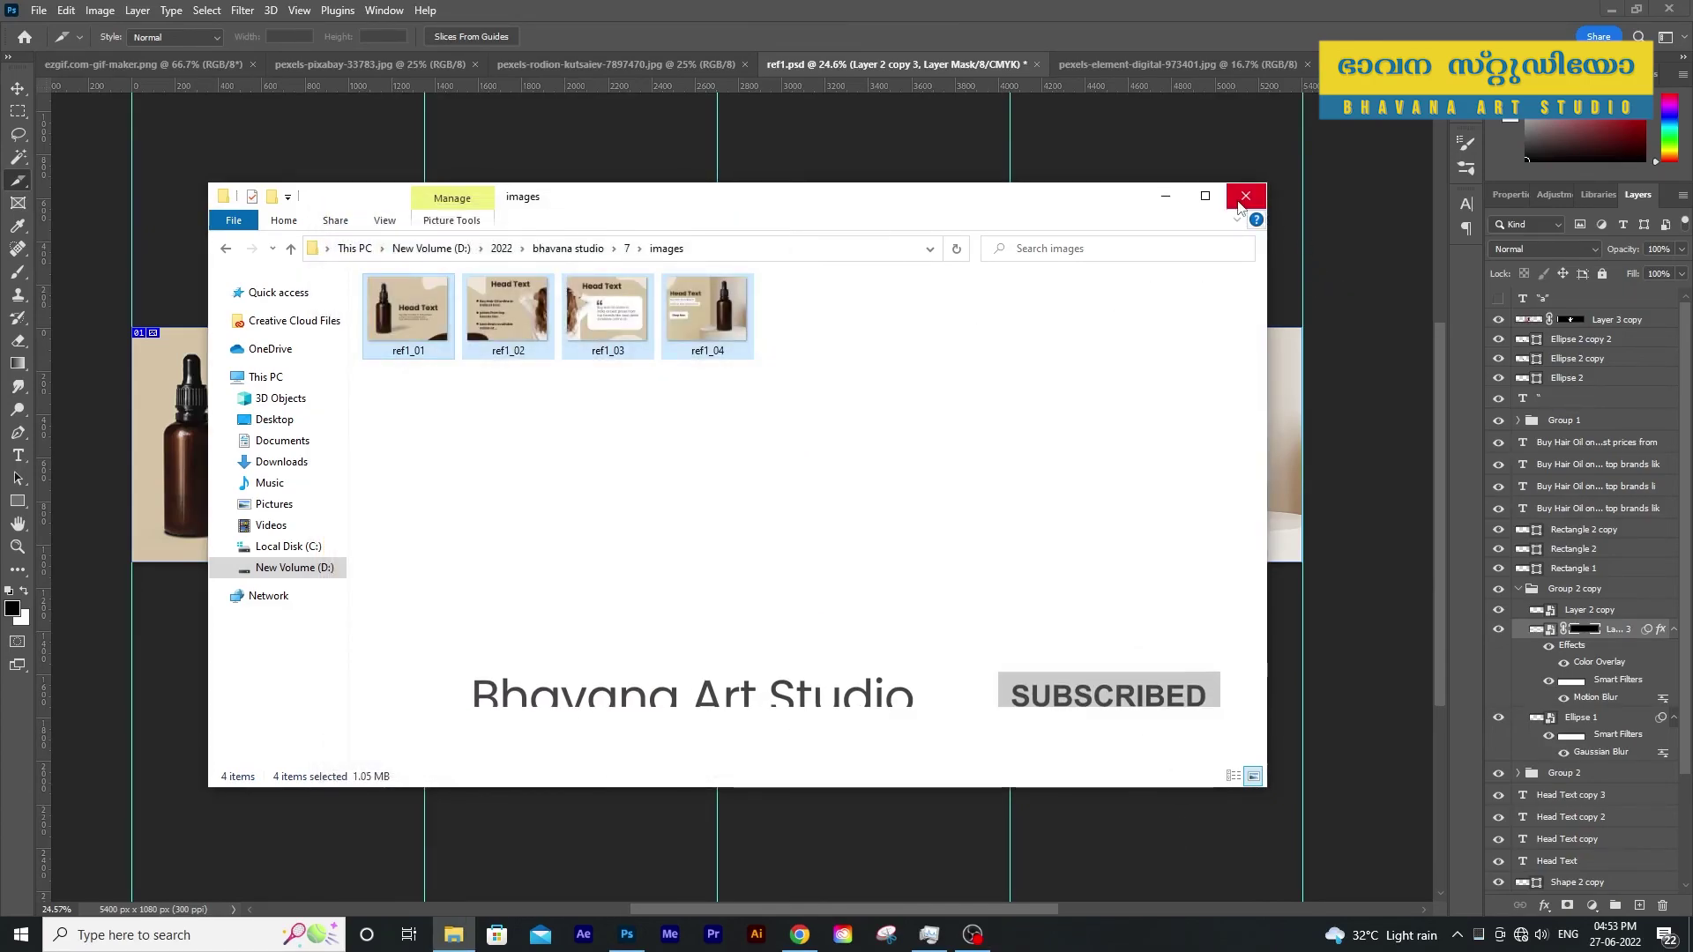